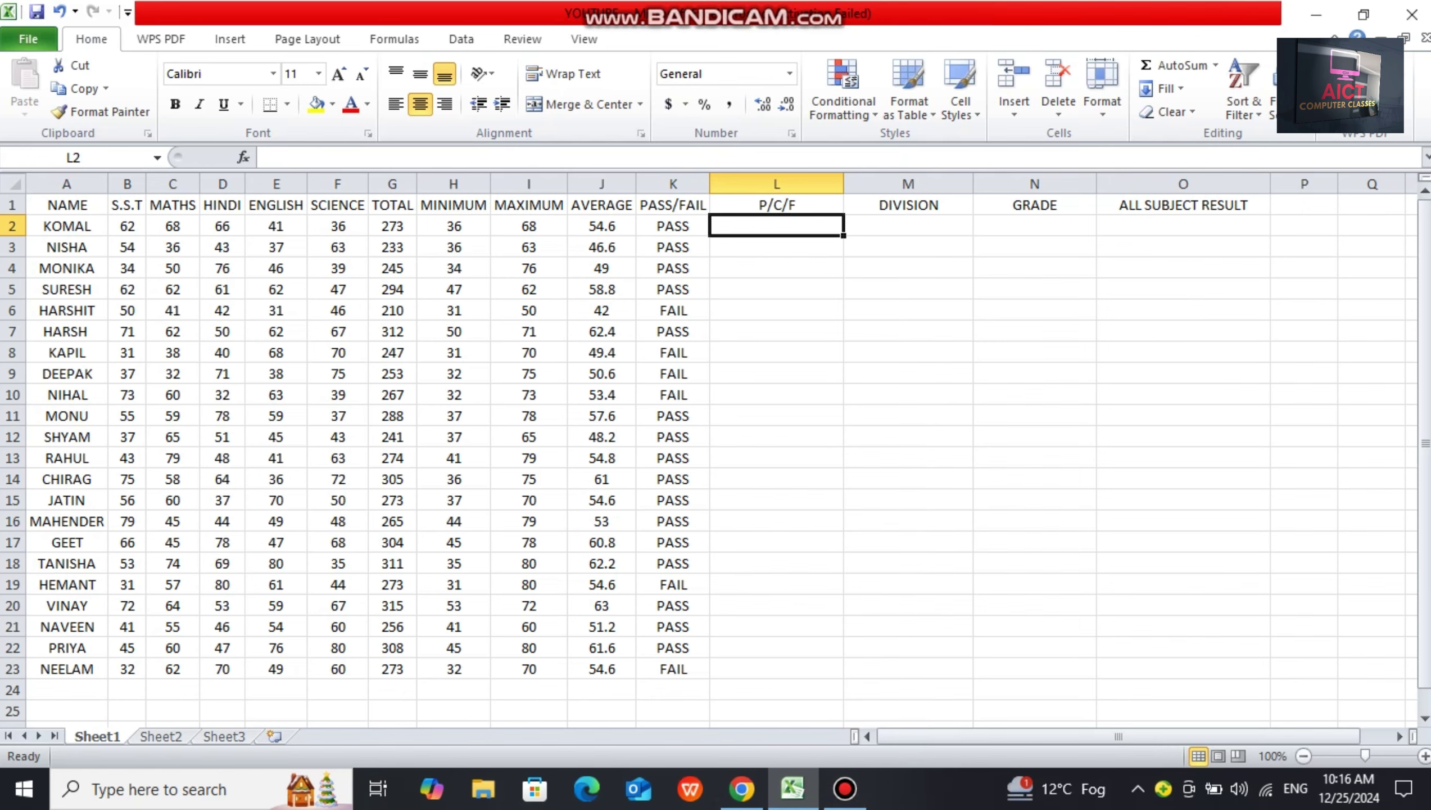
- Start an IF formula in L2 under P/C/F that returns "PASS" when H2>=33
key("Down")
key("Up")
key("Up")
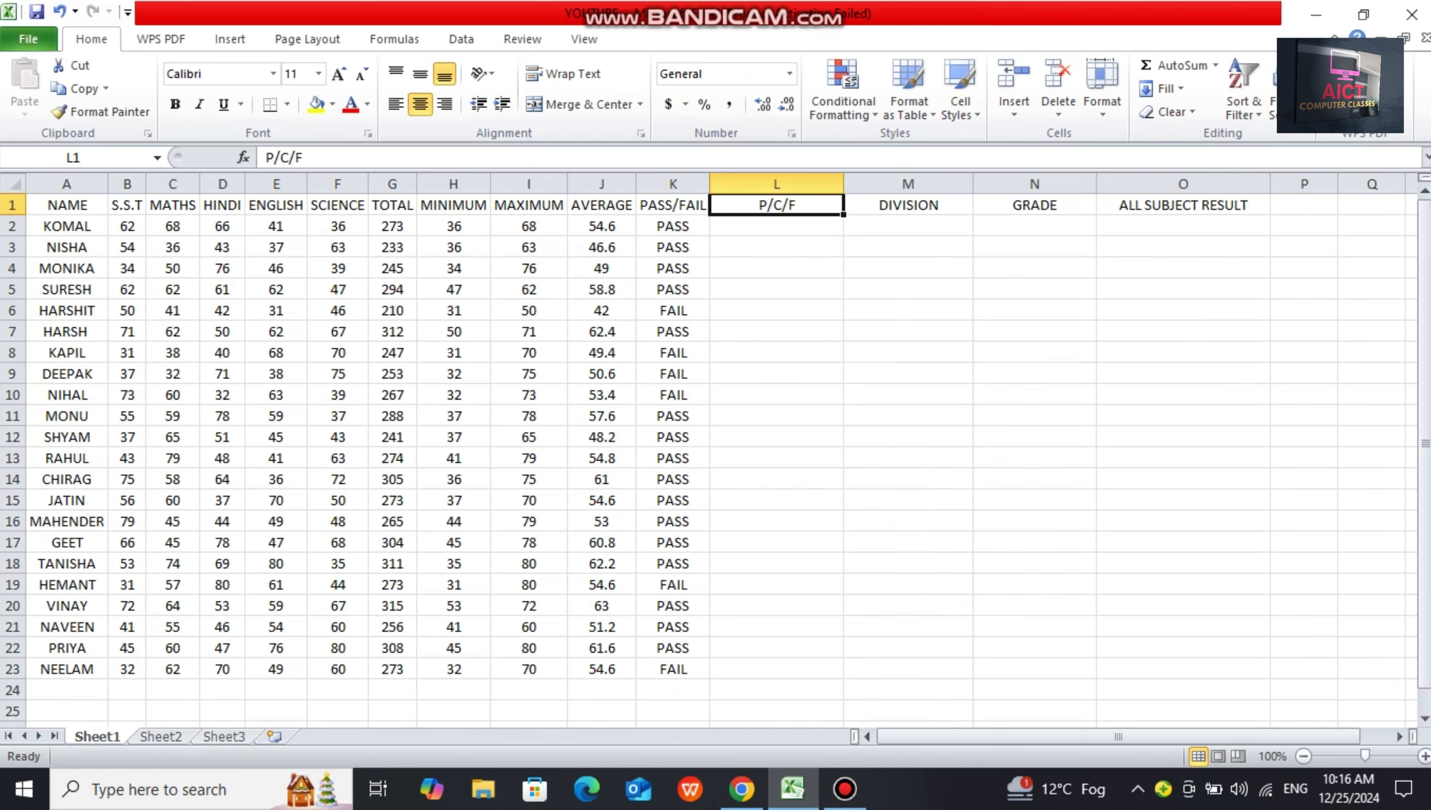
key("Down")
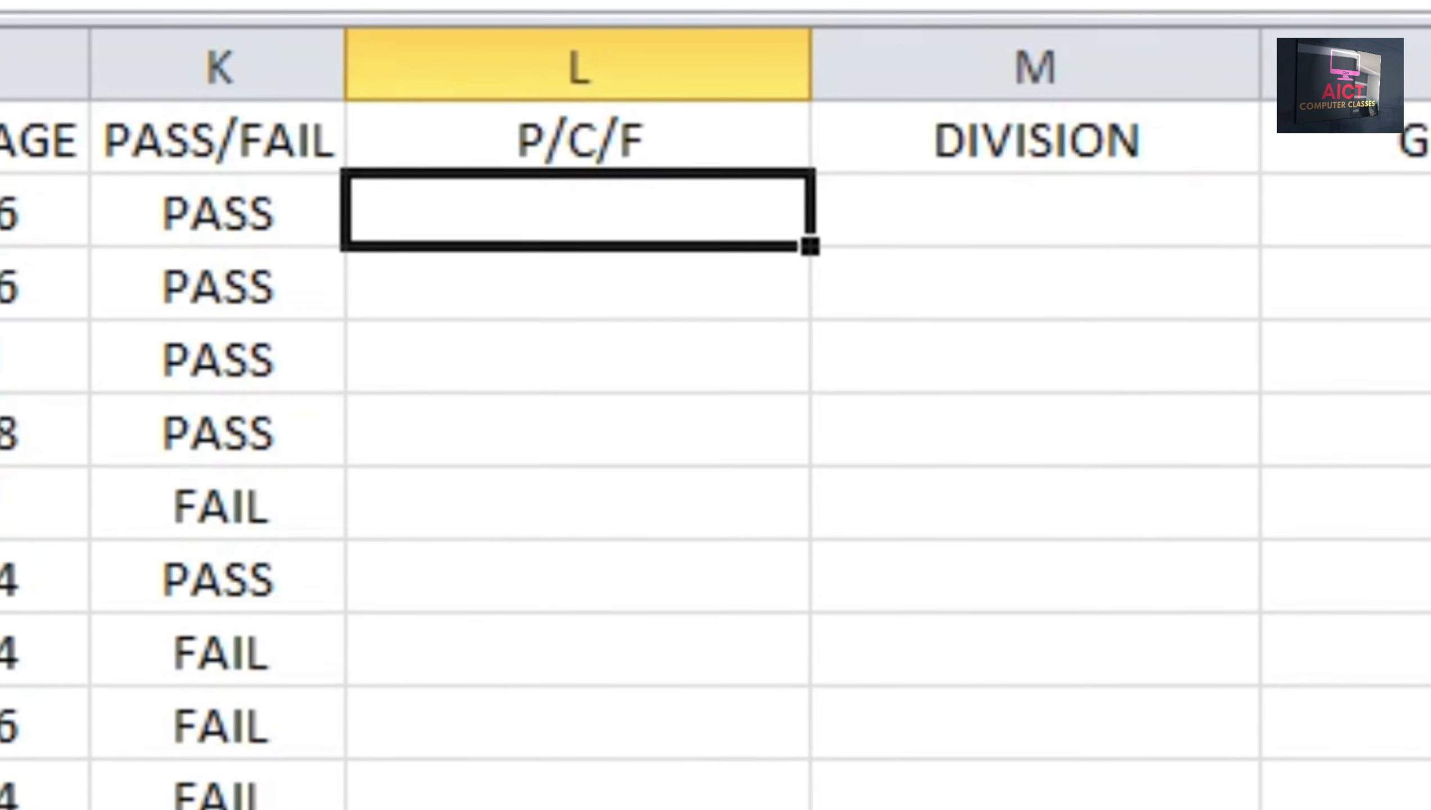
type("=IF")
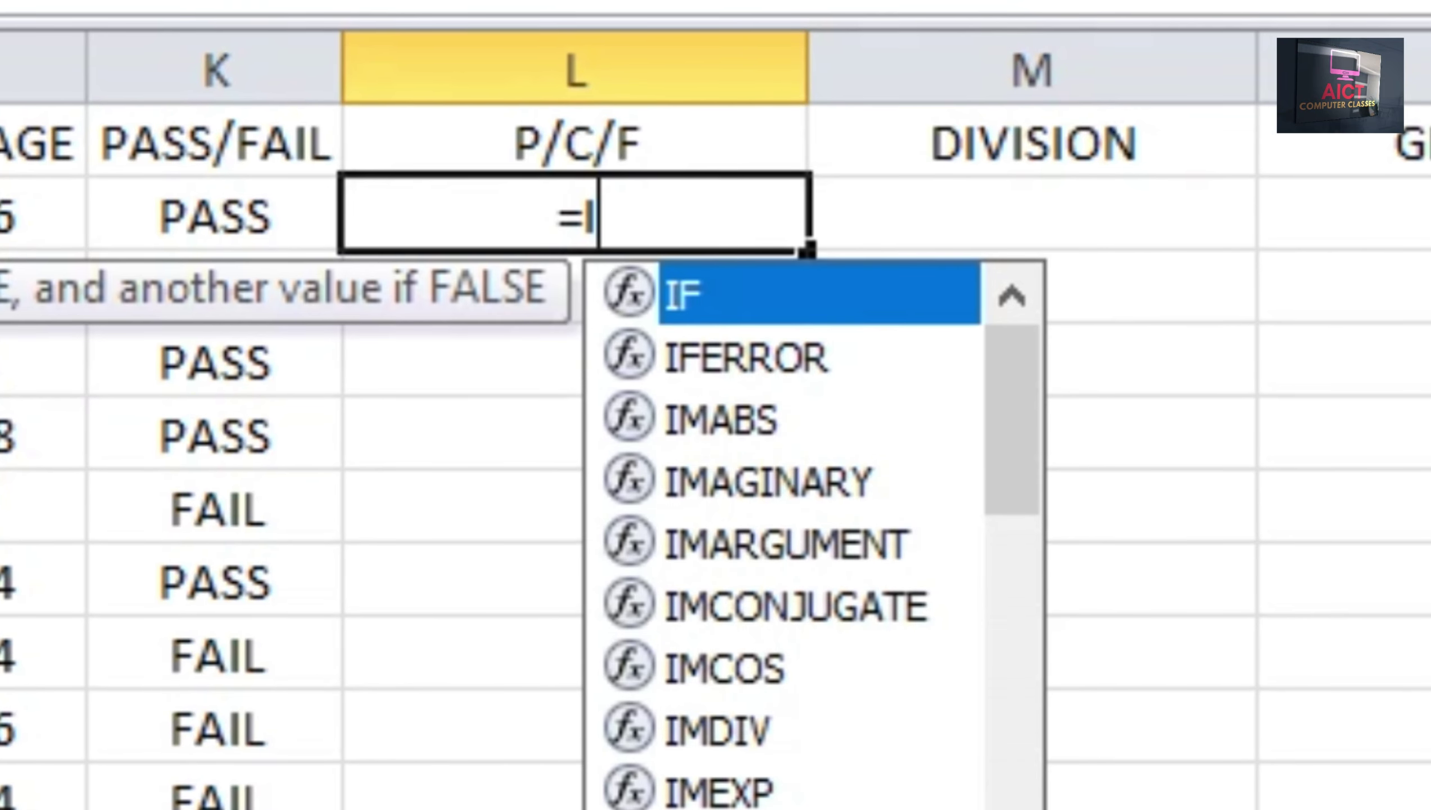
type("()")
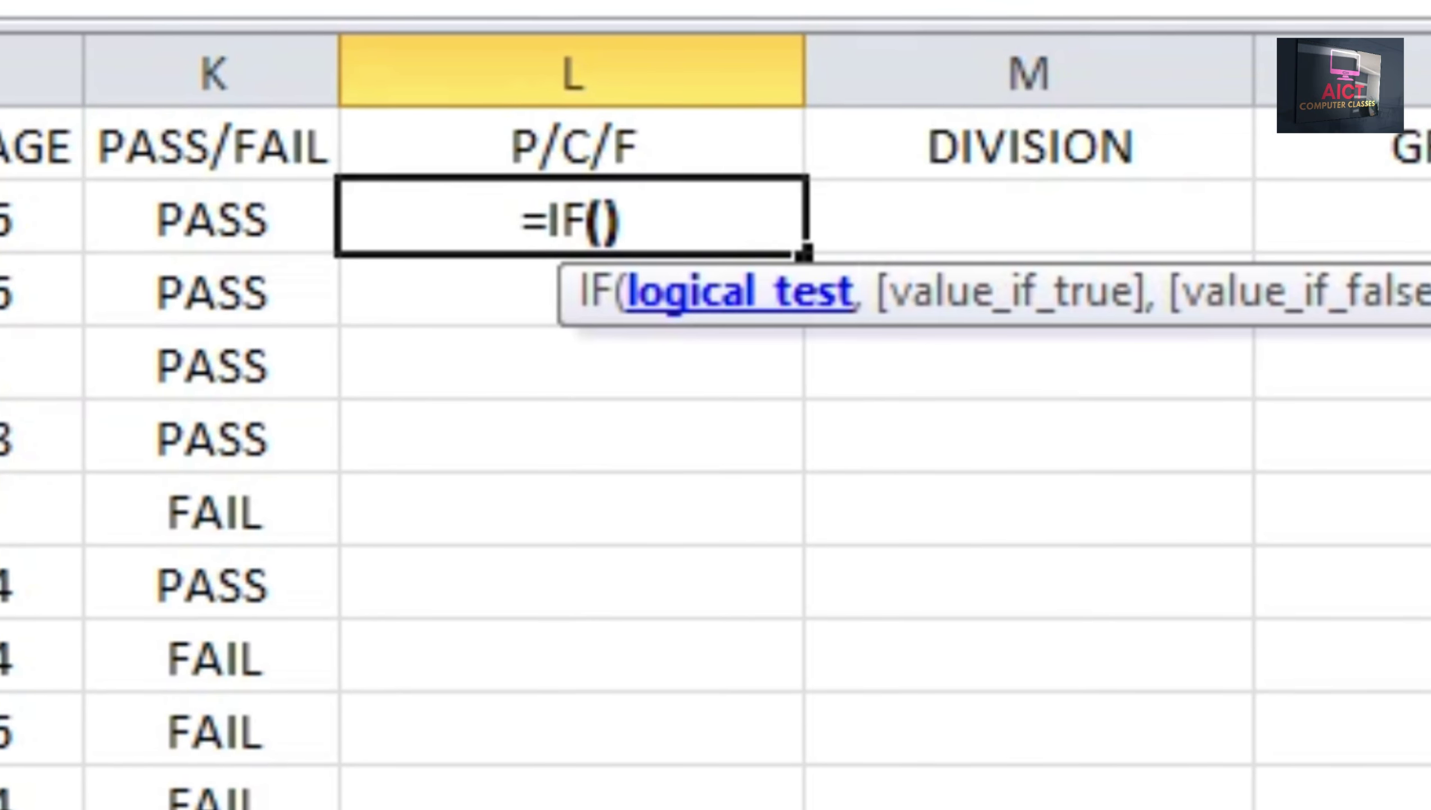
key("Left")
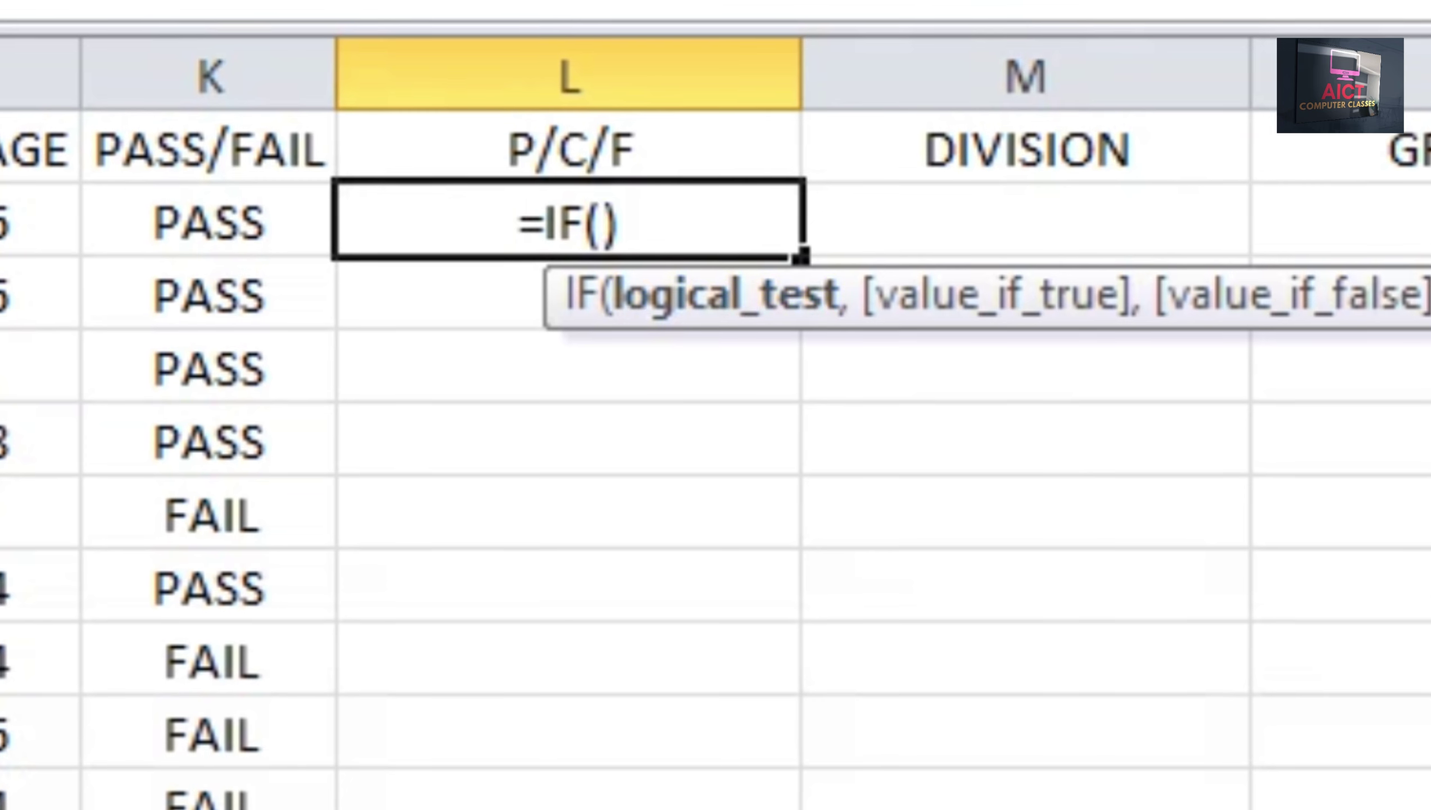
type("H2")
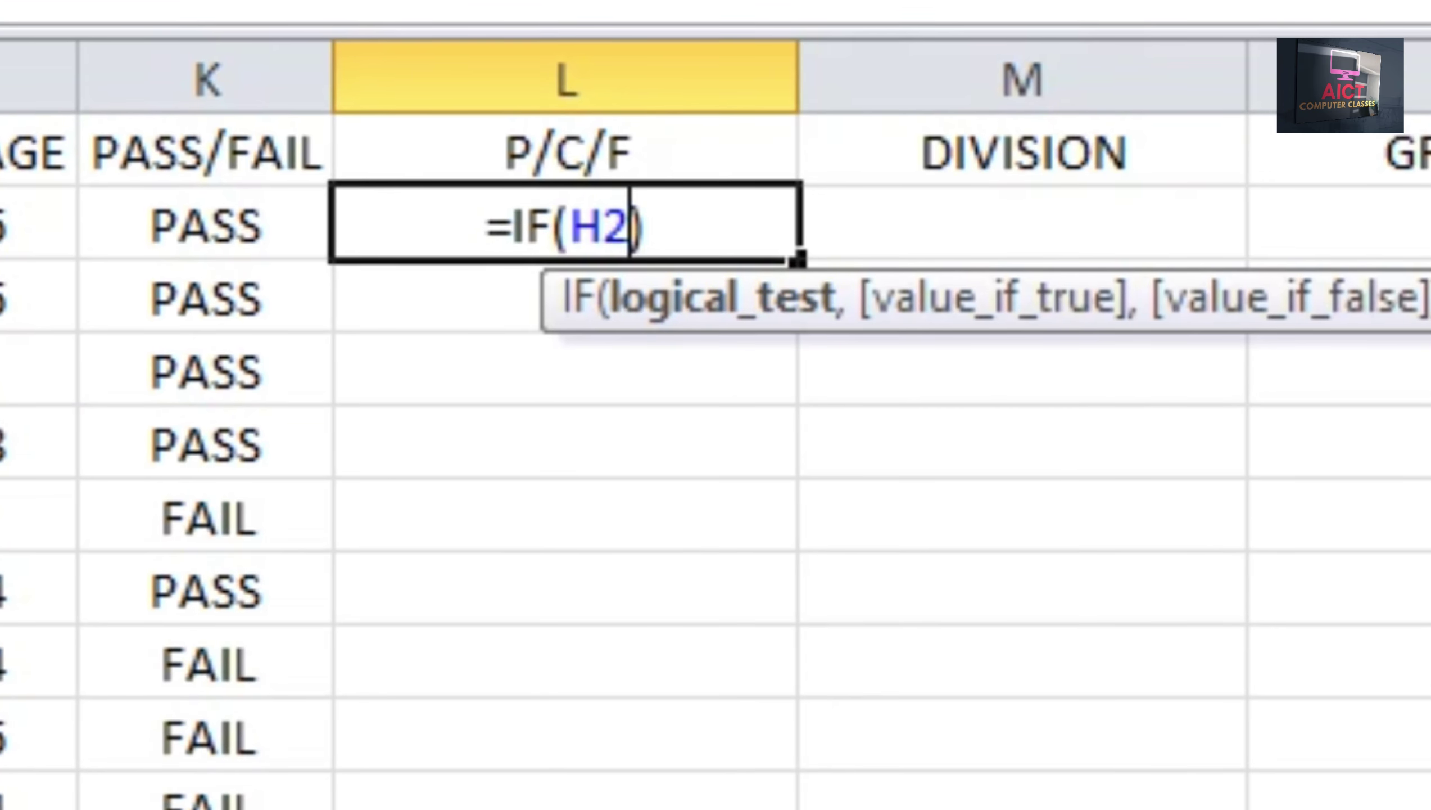
type(">=3")
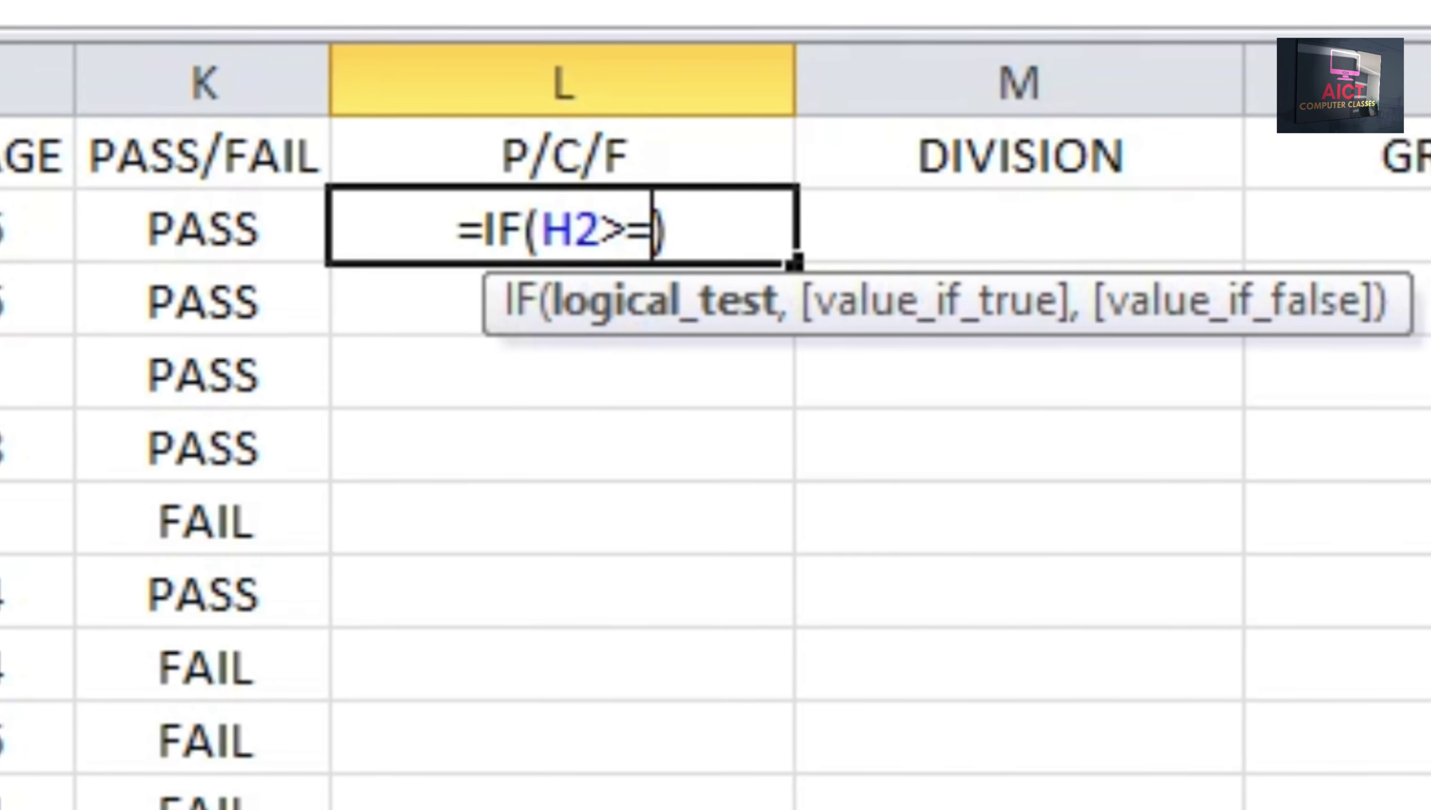
type("3,\"")
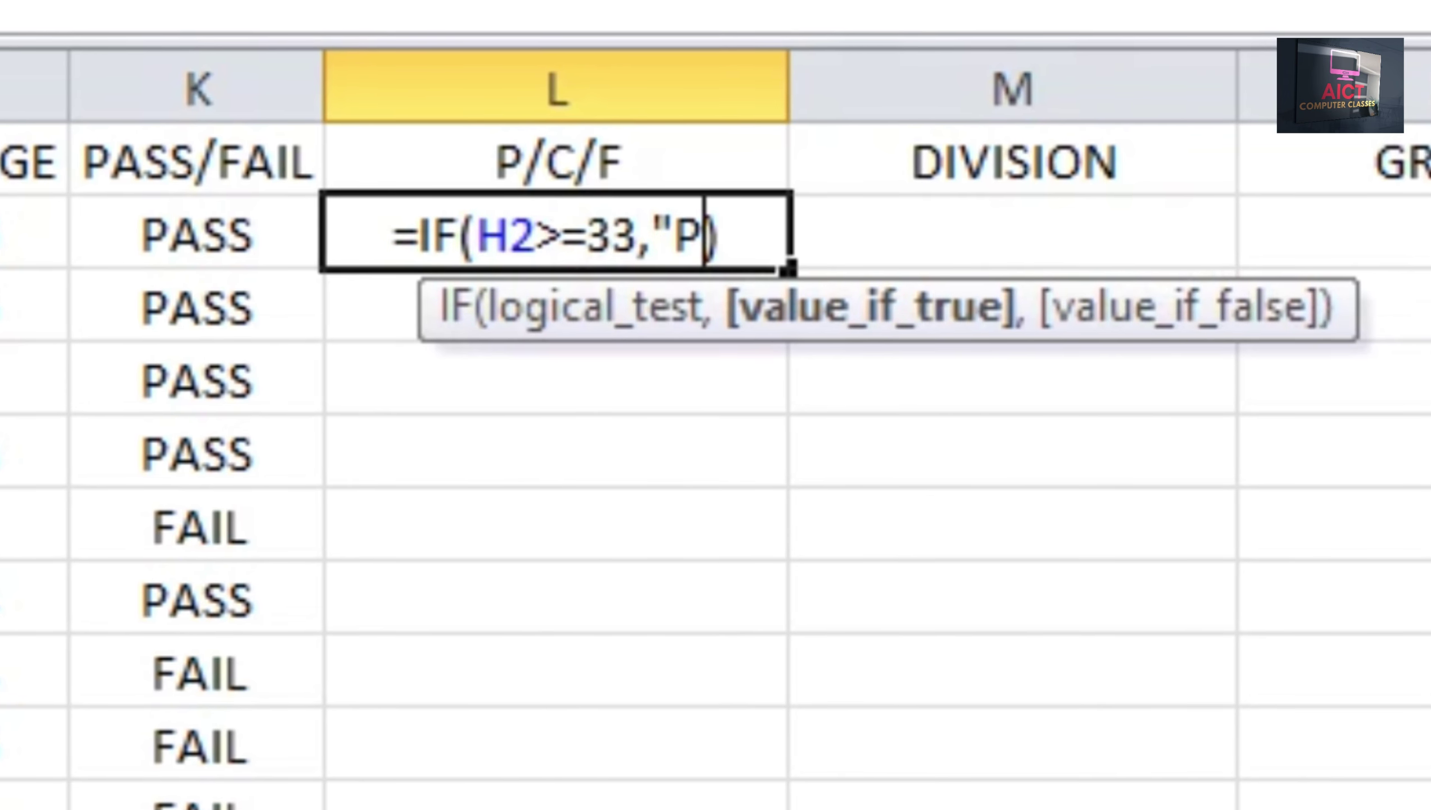
type("PASS\",")
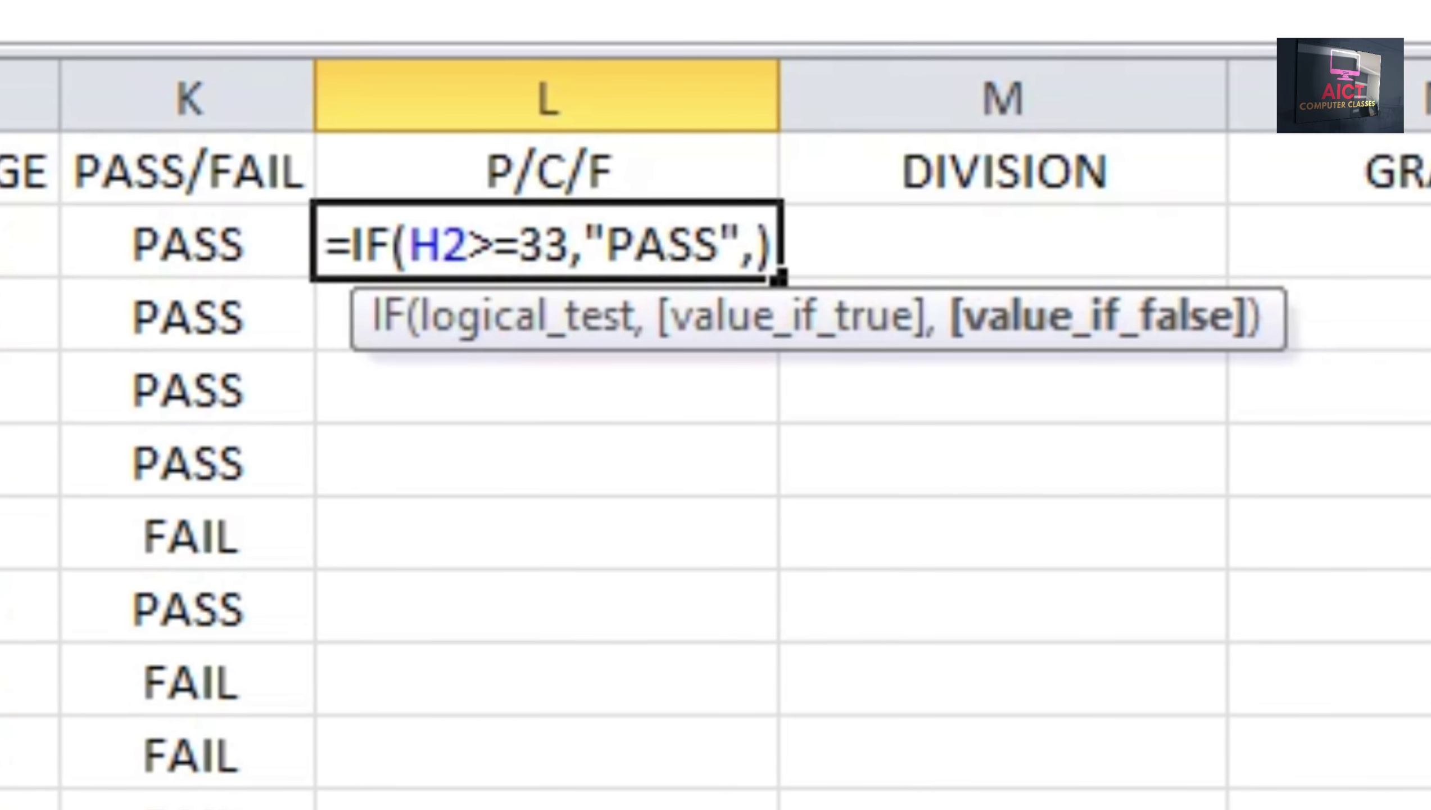
- Complete the L2 formula with a nested IF returning "COM" when H2>=28 and "FAIL" otherwise, and enter it
type("I")
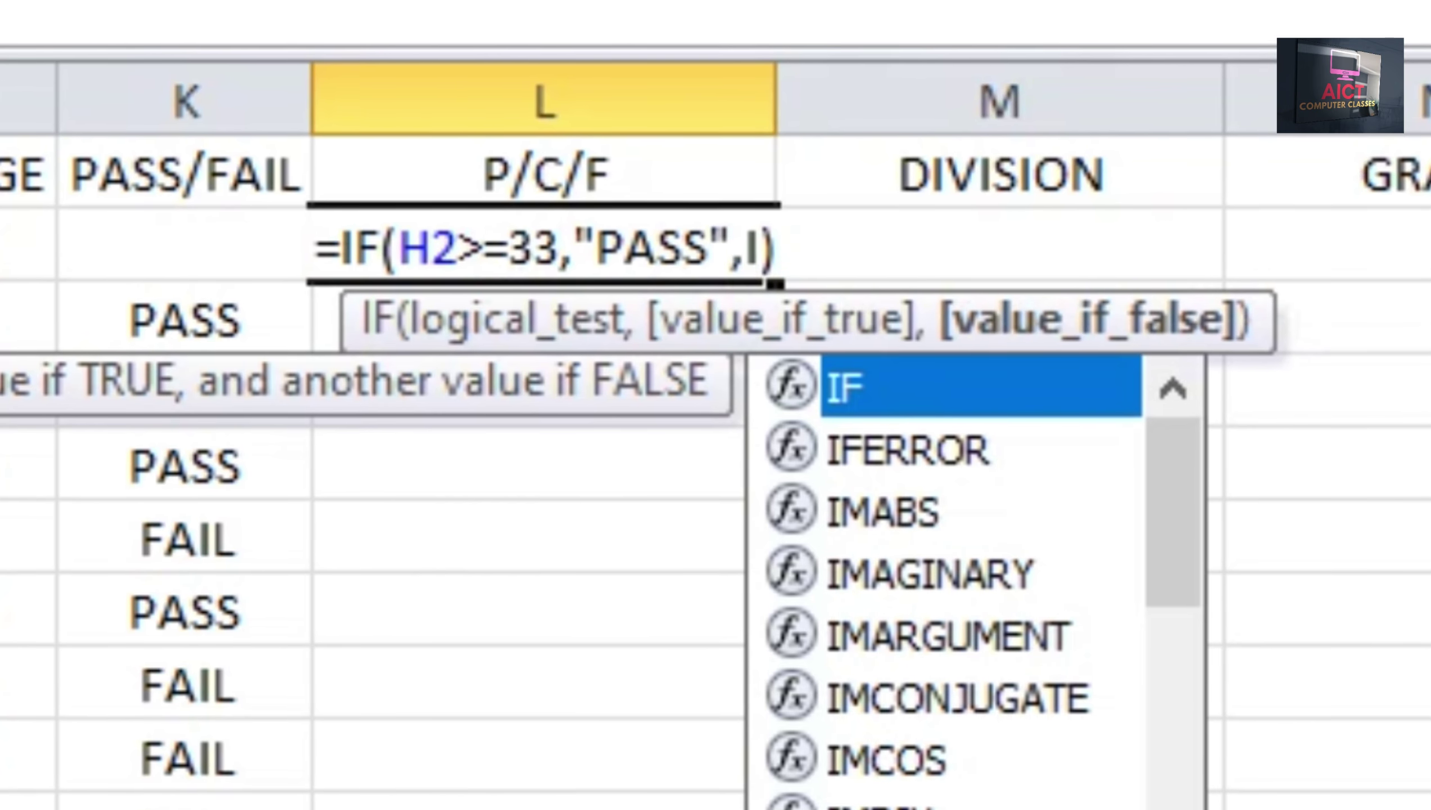
type("F()")
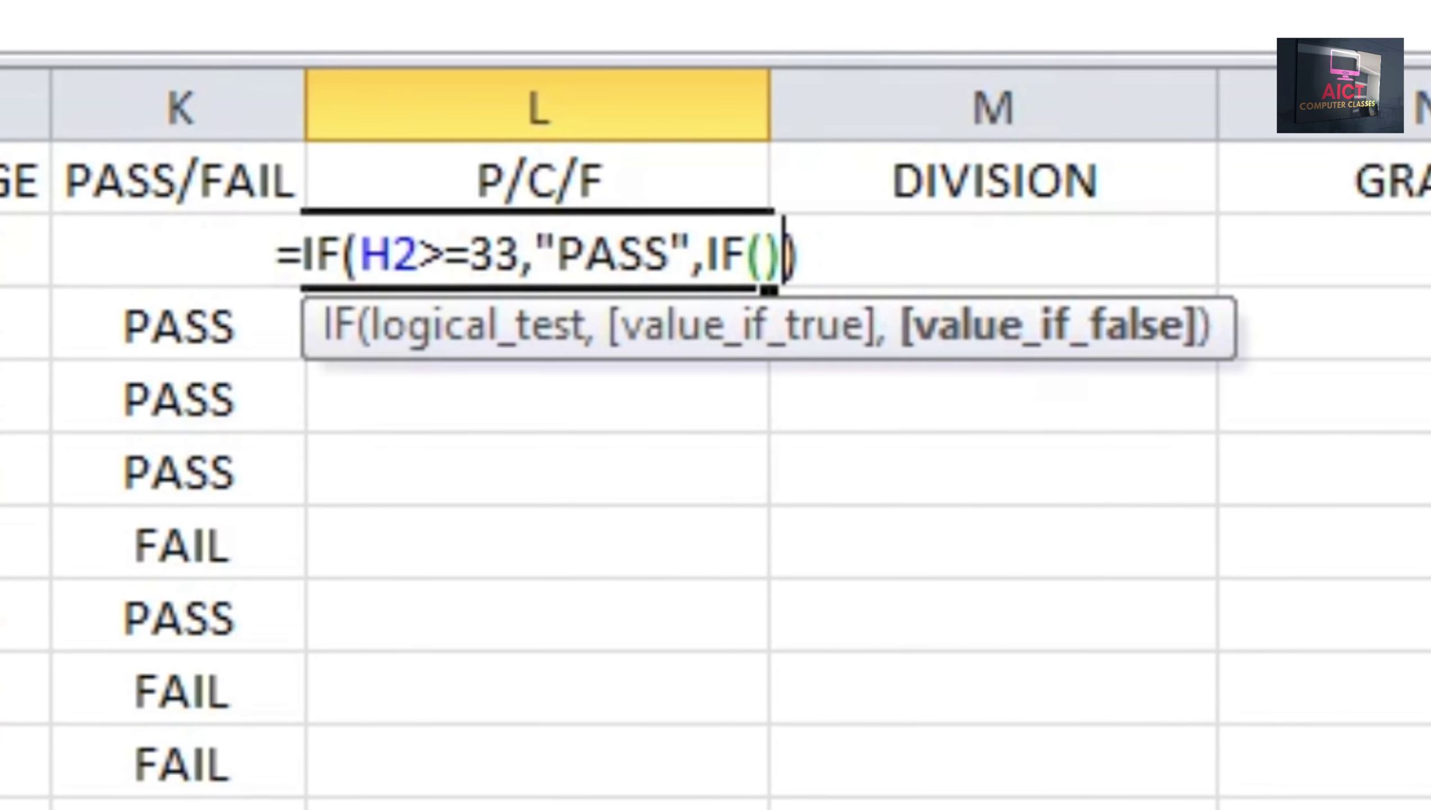
key("Return")
key("Return")
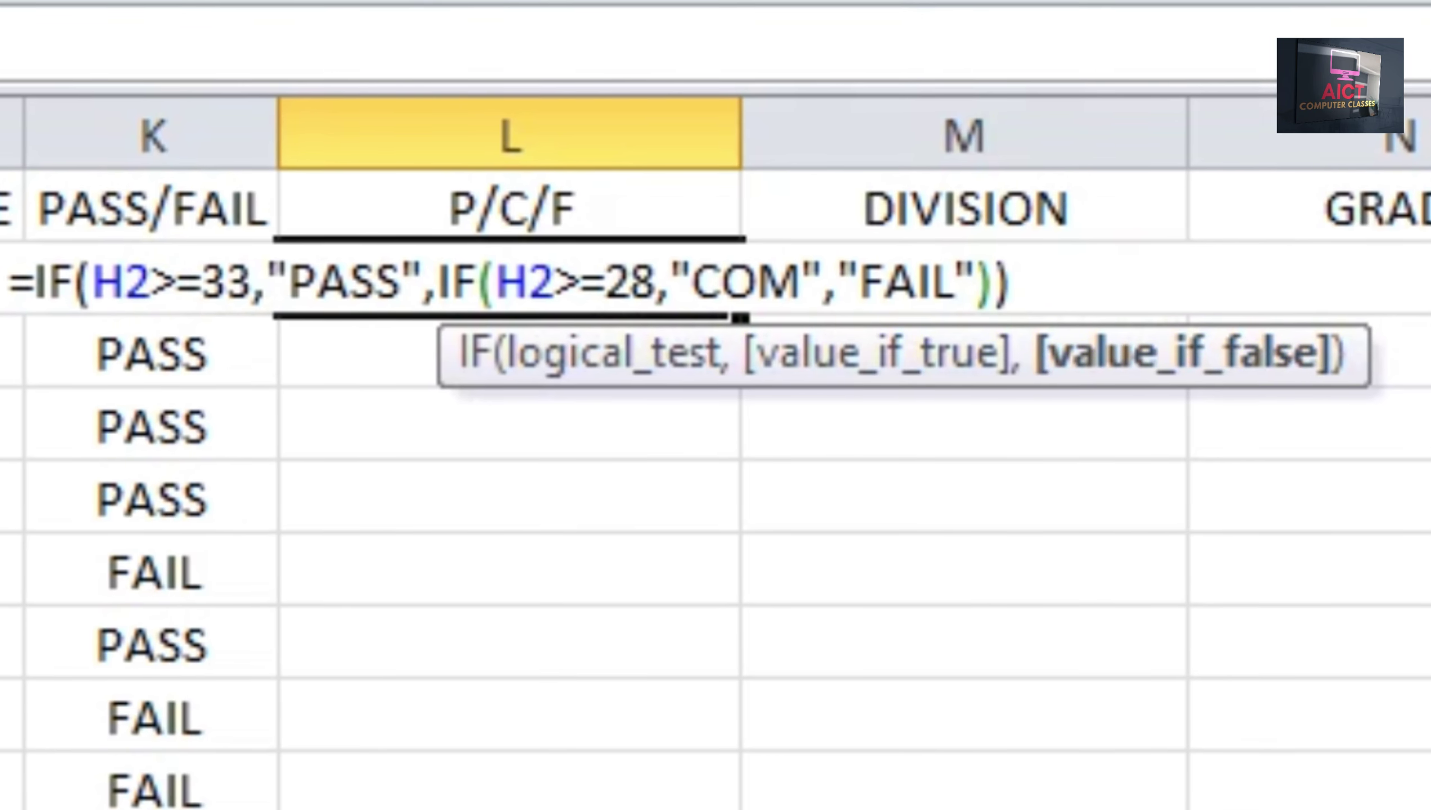
left_click(252, 281)
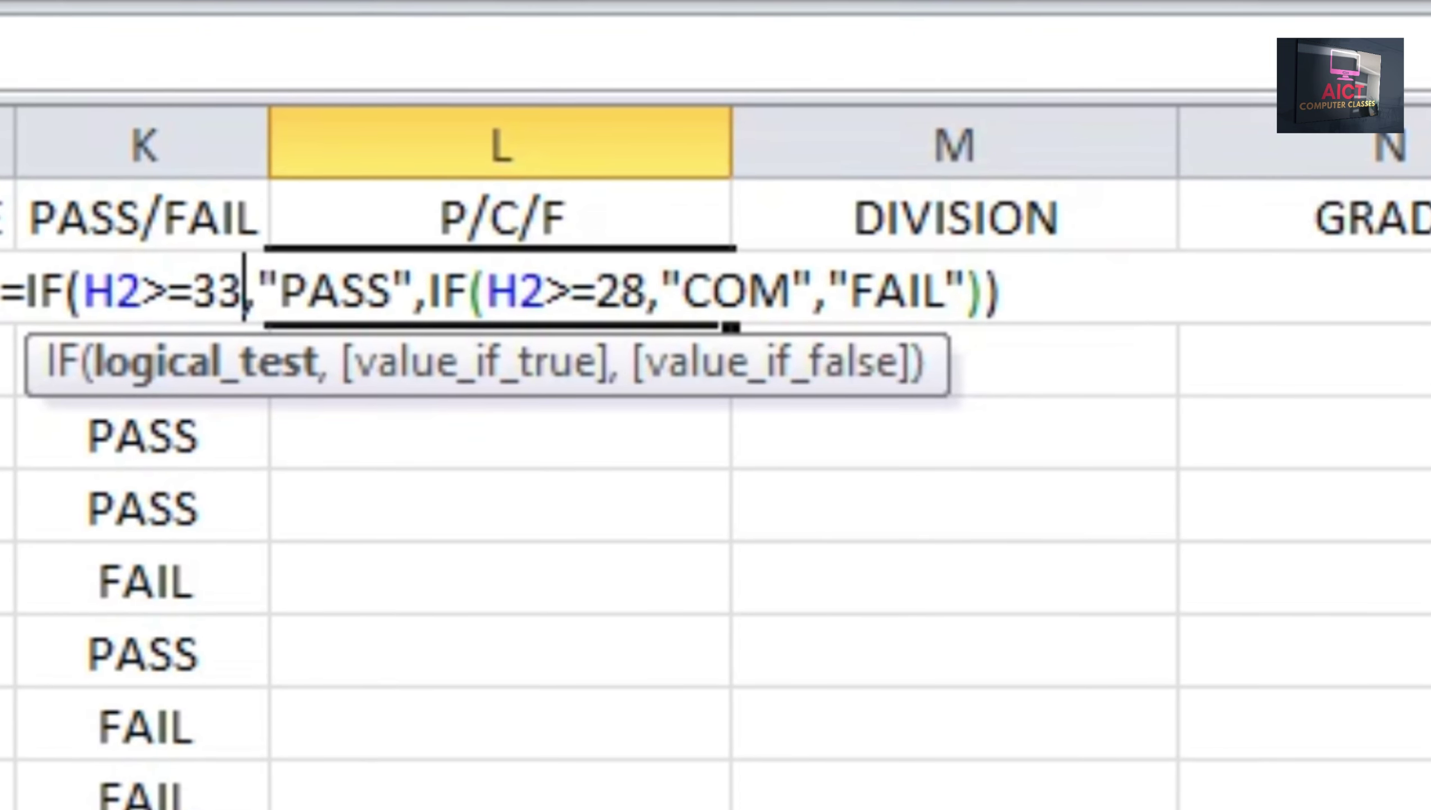
left_click(415, 290)
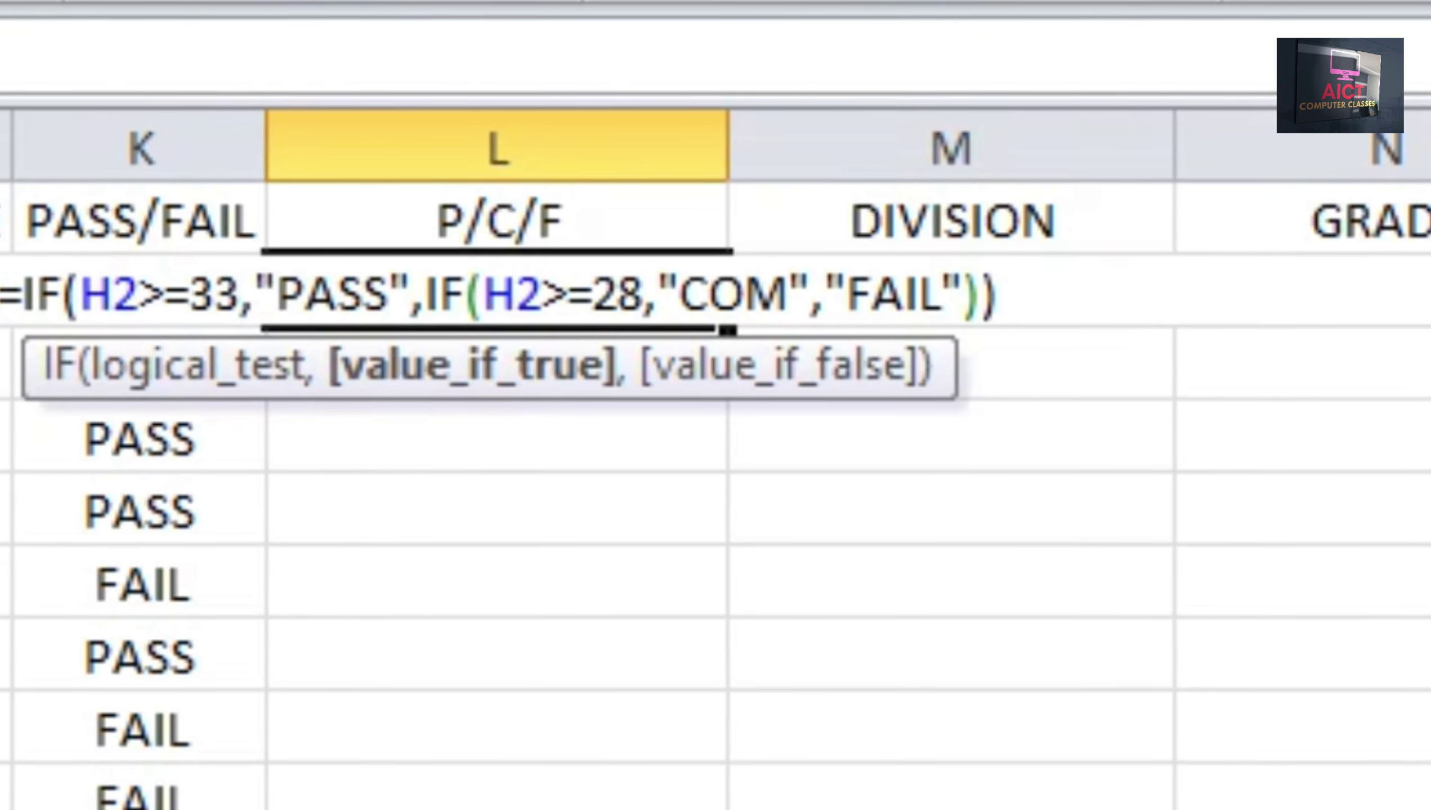
left_click(641, 293)
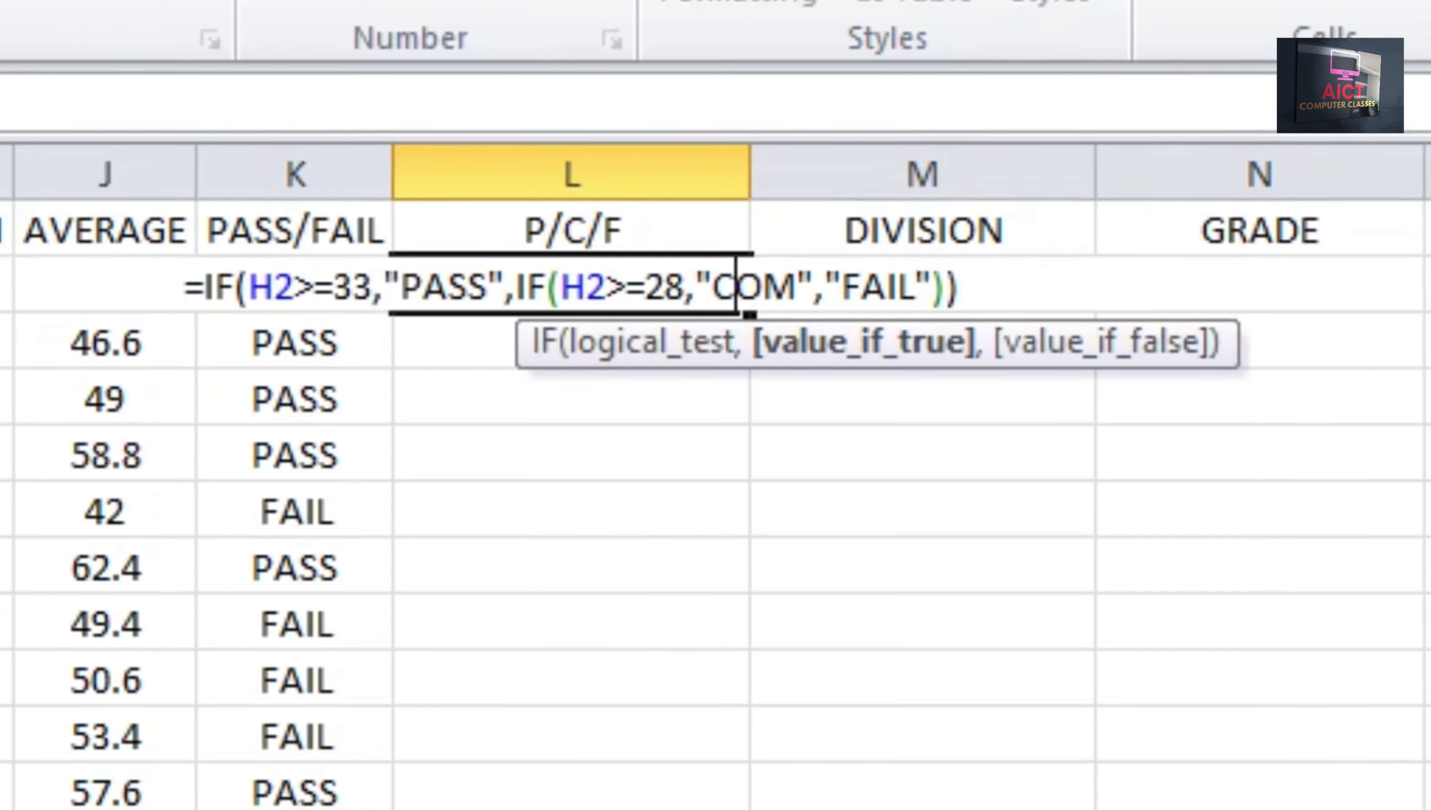
key("Return")
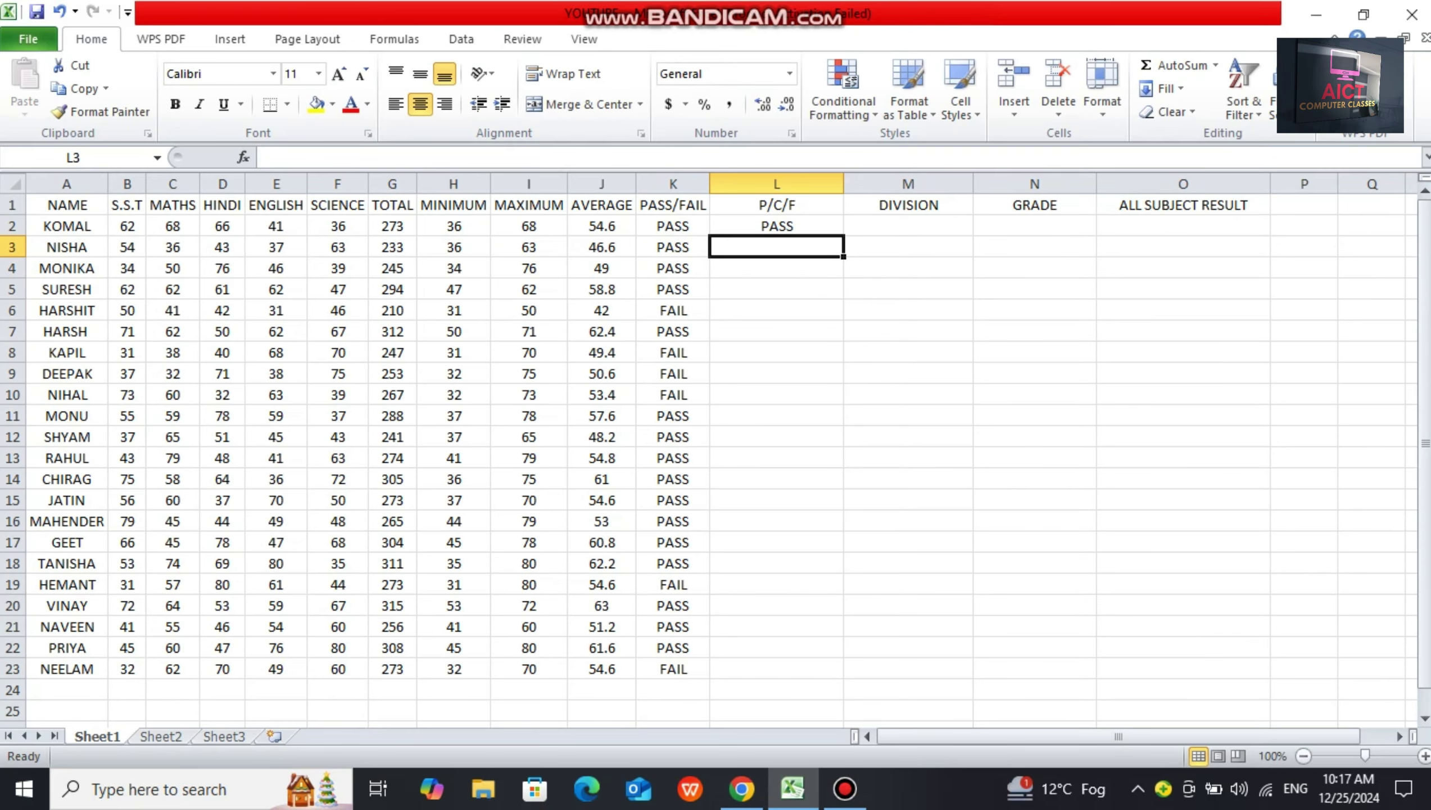
- Fill the P/C/F formula from L2 down through L23
key("Up")
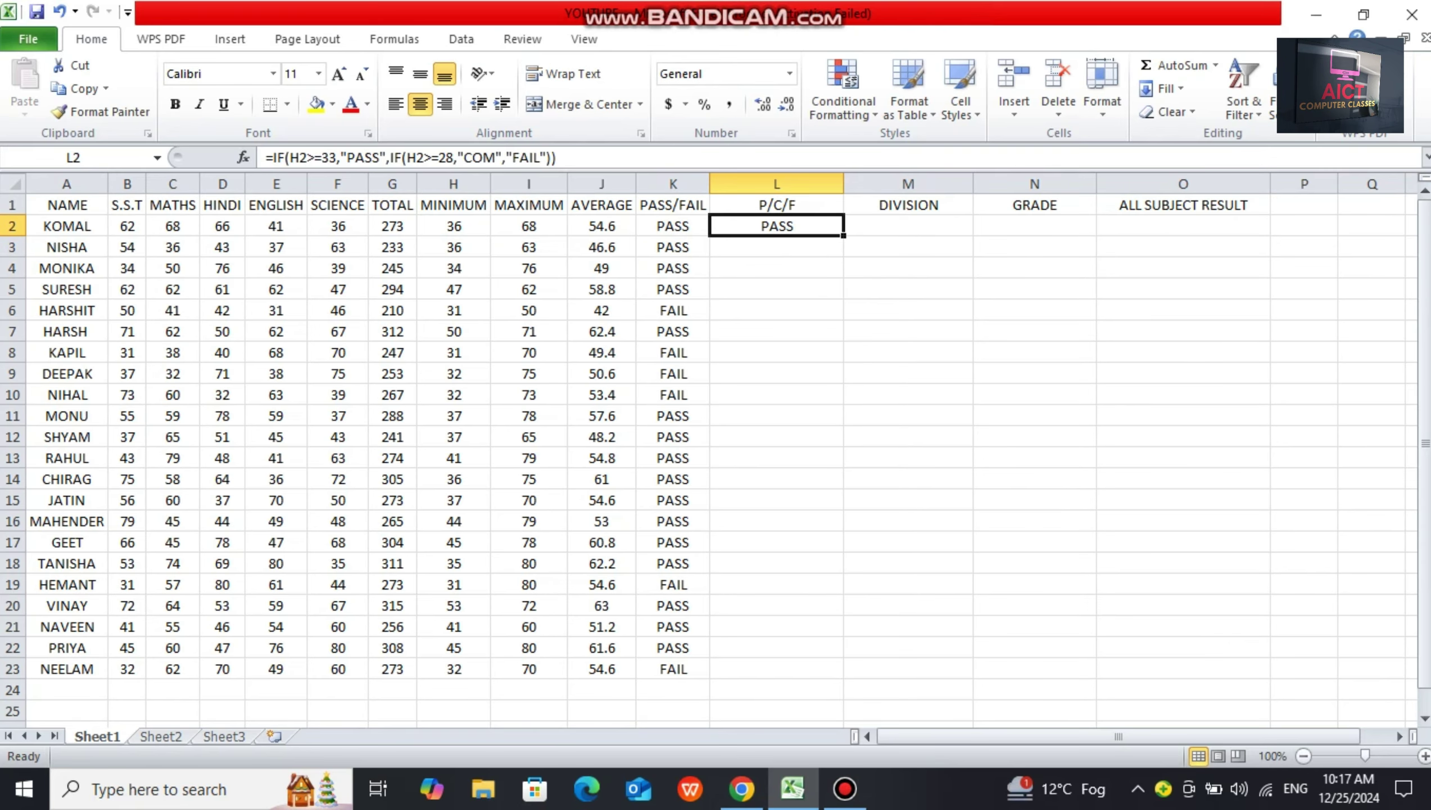
key("shift+Down")
key("shift+Down")
key("shift+Down")
key("shift+Down")
key("shift+Down")
key("shift+Down")
key("shift+Down")
key("shift+Down")
key("shift+Down")
key("shift+Down")
key("shift+Down")
key("shift+Down")
key("shift+Down")
key("shift+Down")
key("shift+Down")
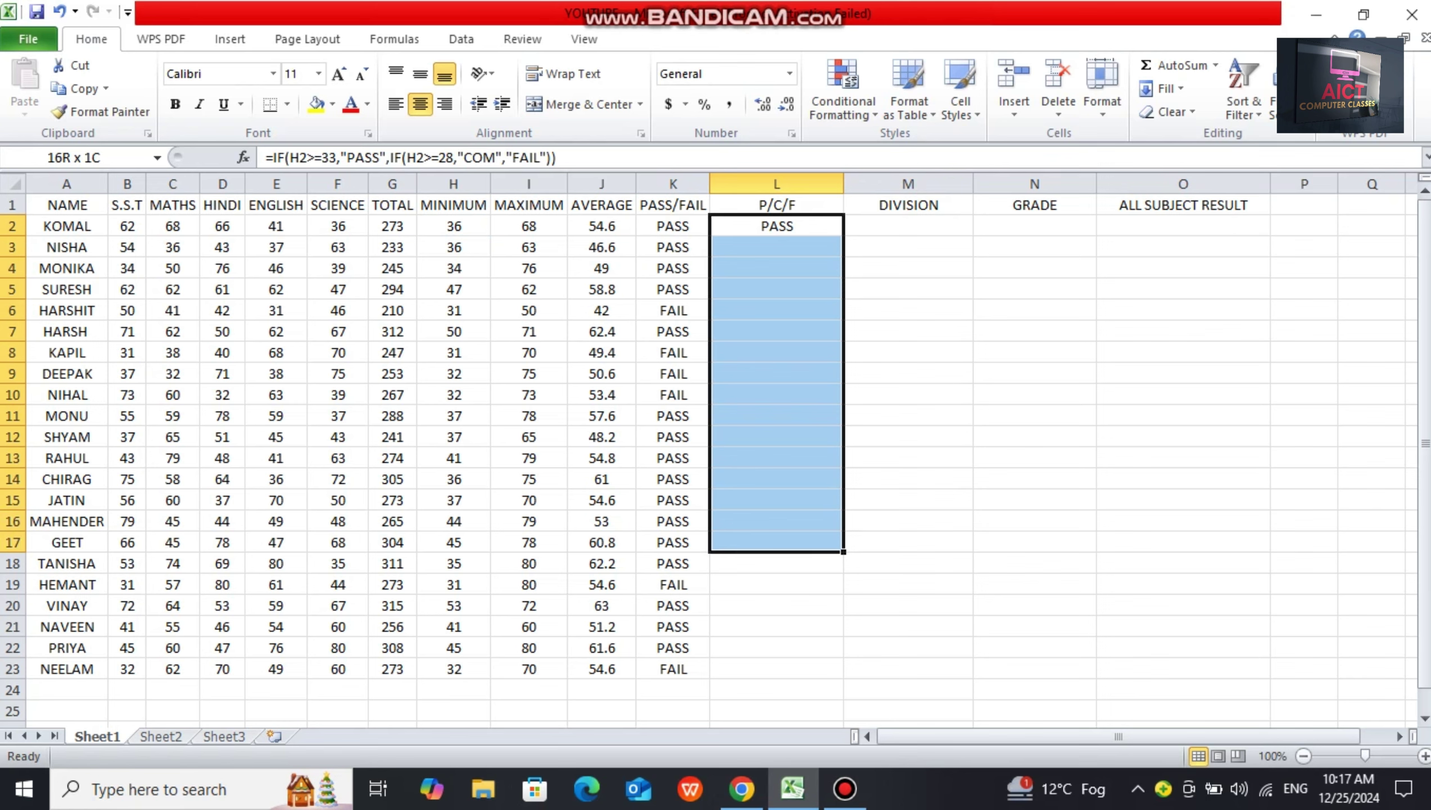
key("shift+Down")
key("shift+Down")
key("shift+Down")
key("shift+Down")
key("shift+Down")
key("shift+Down")
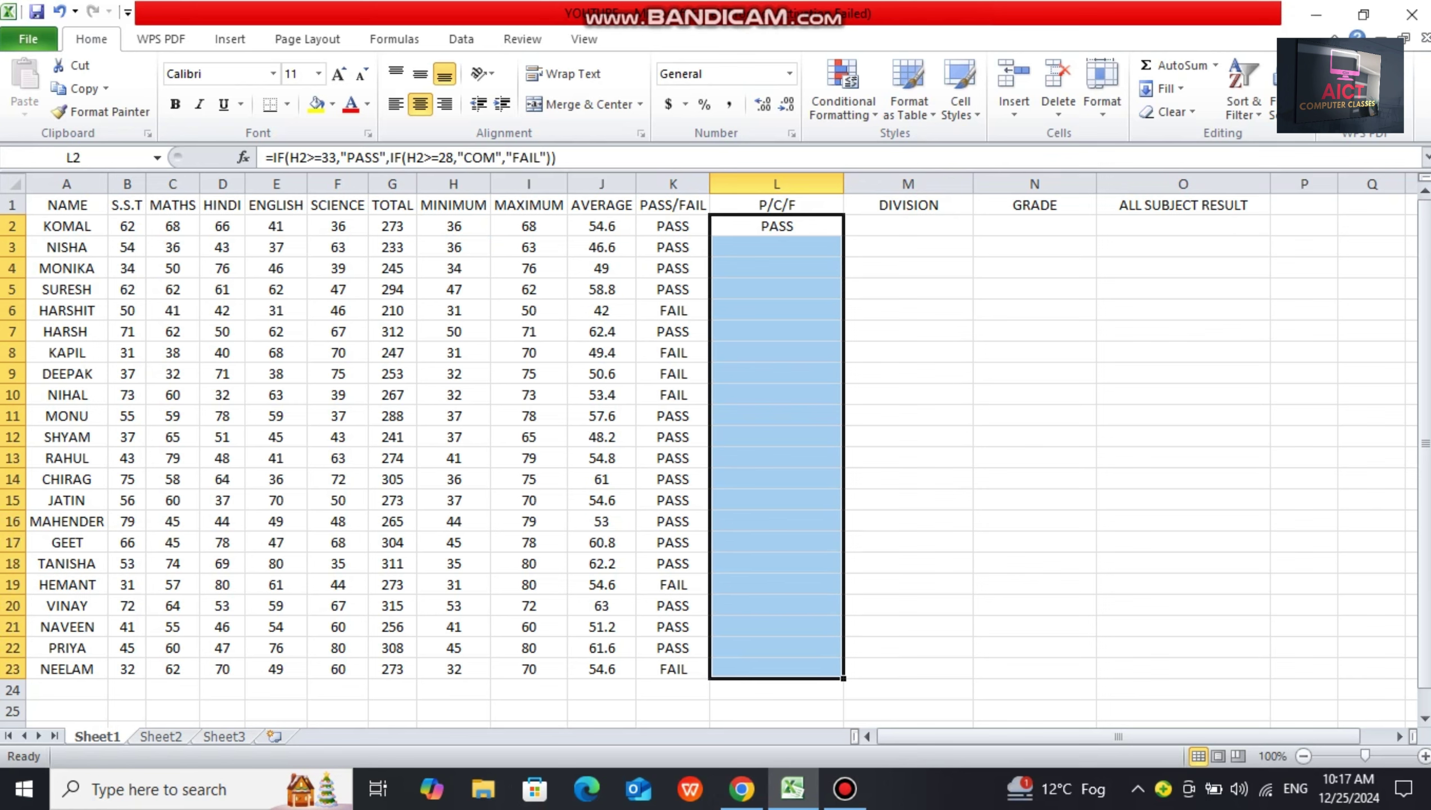
key("ctrl+d")
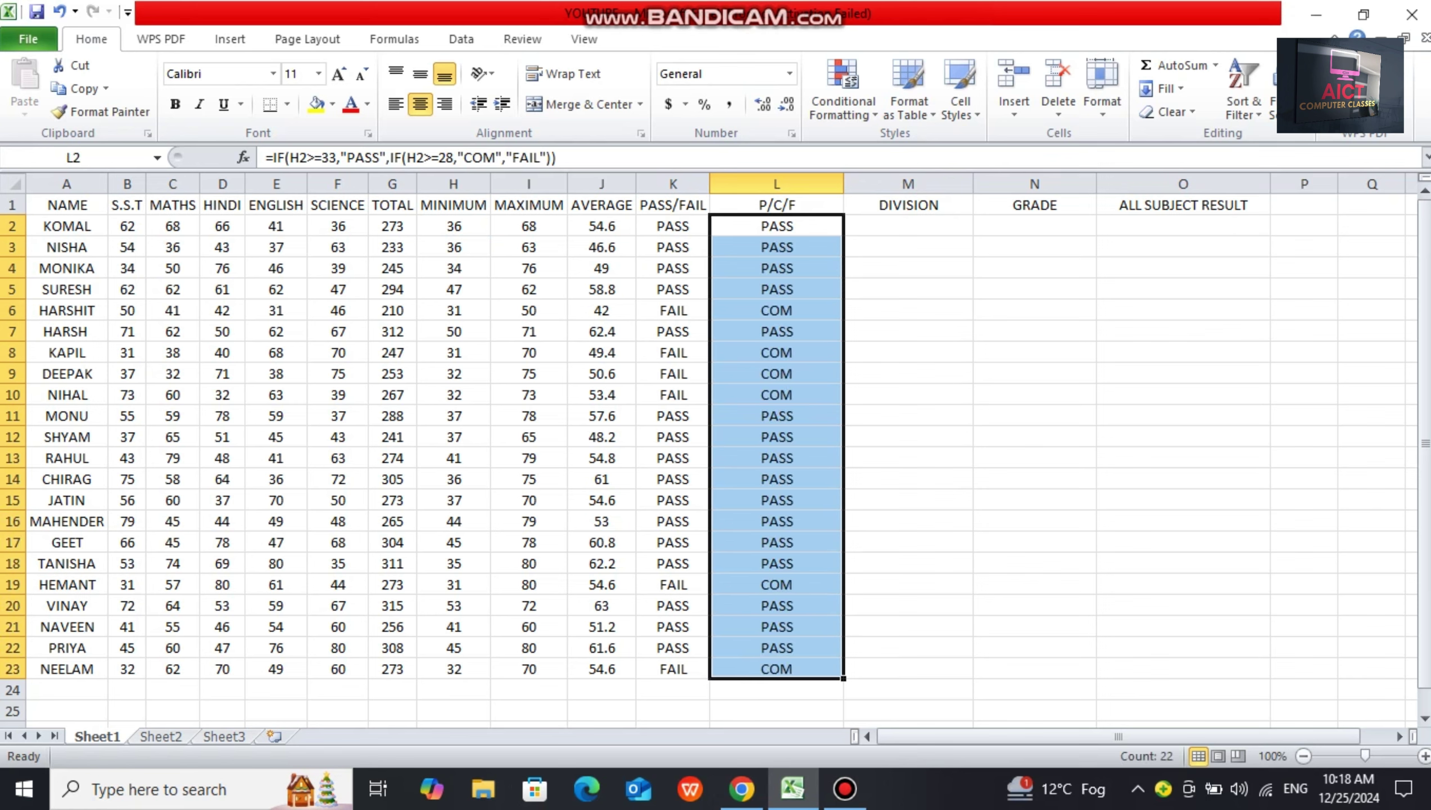
- Start an IF formula in M2 under DIVISION with the logical test J2>=62
left_click(777, 226)
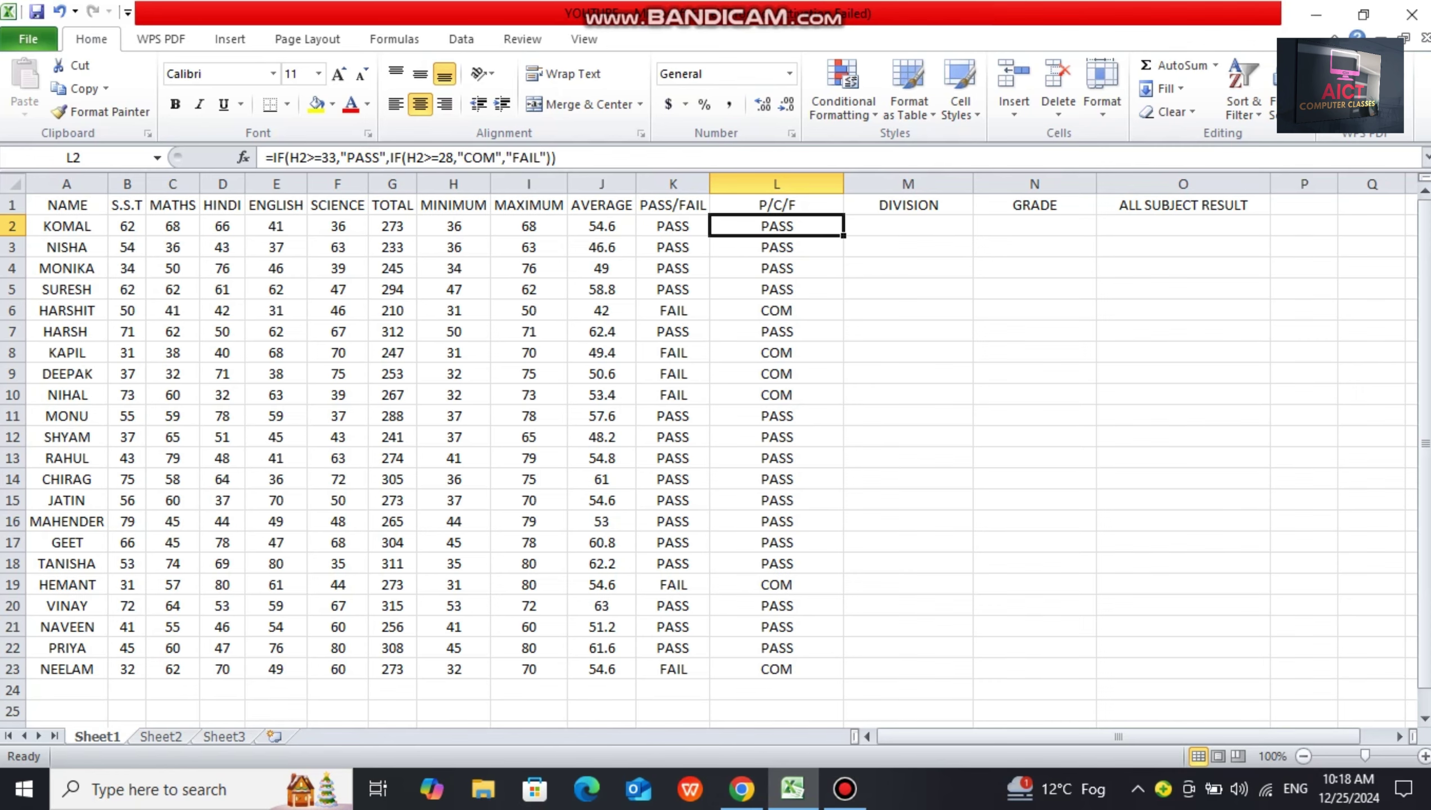
key("Right")
key("Down")
key("Up")
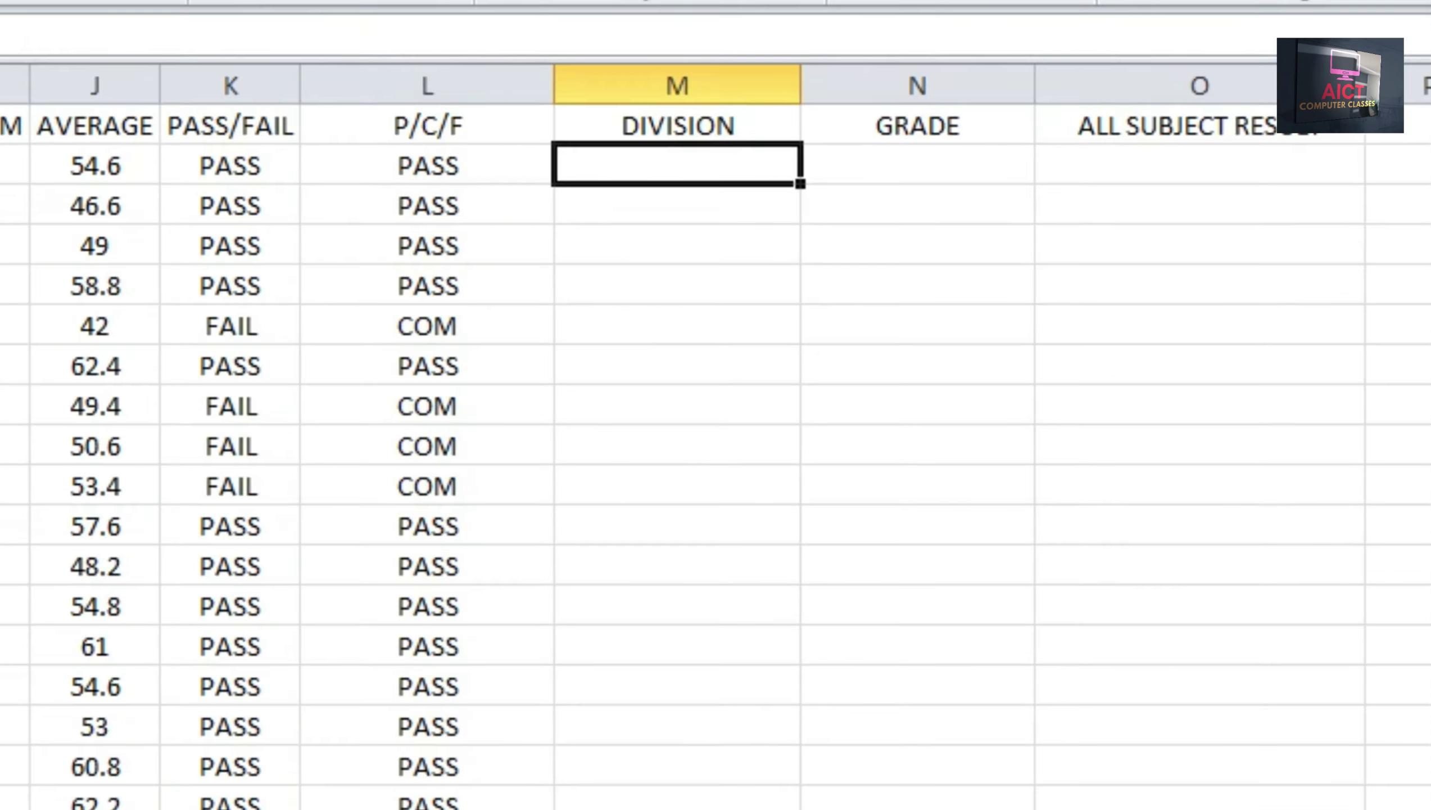
type("=I")
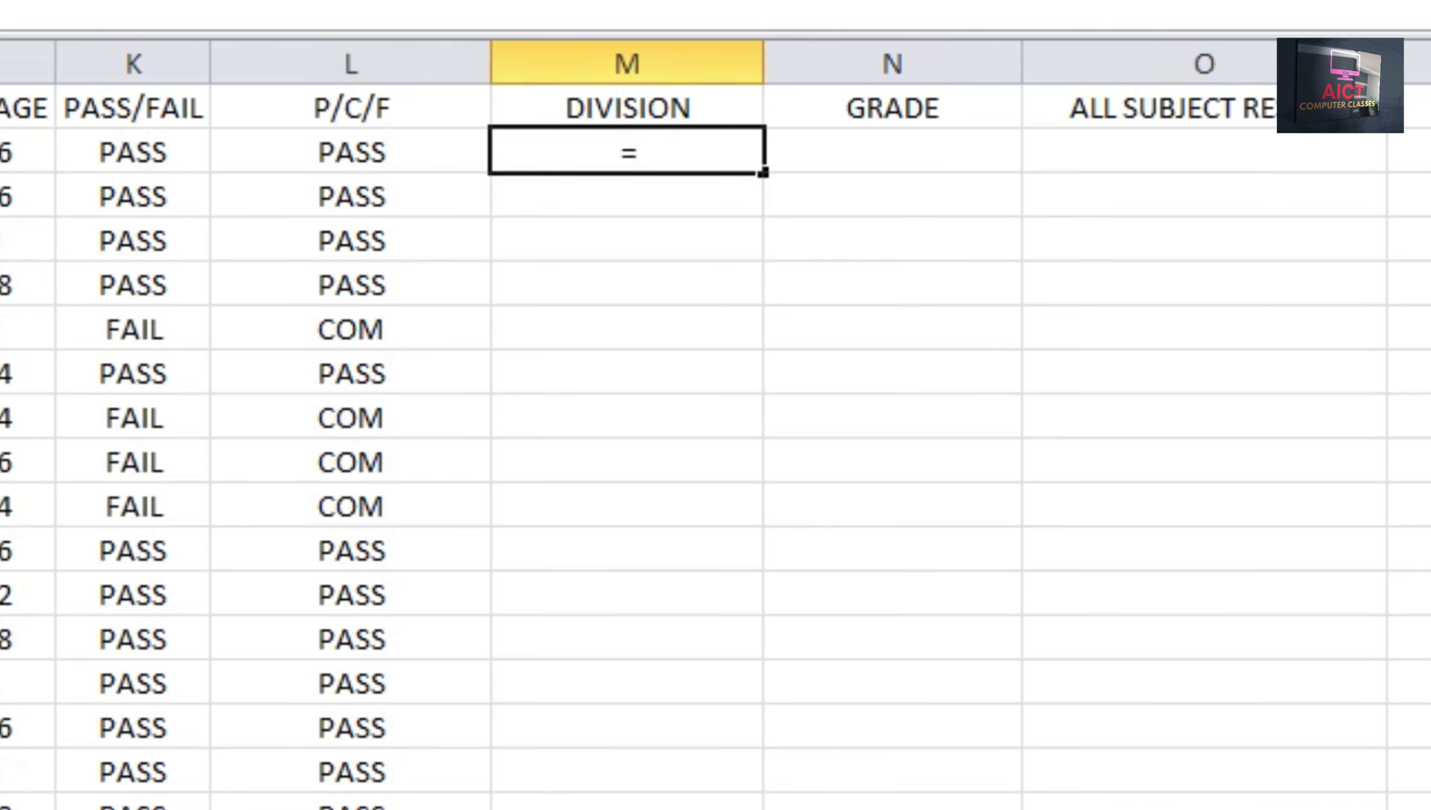
type("F()")
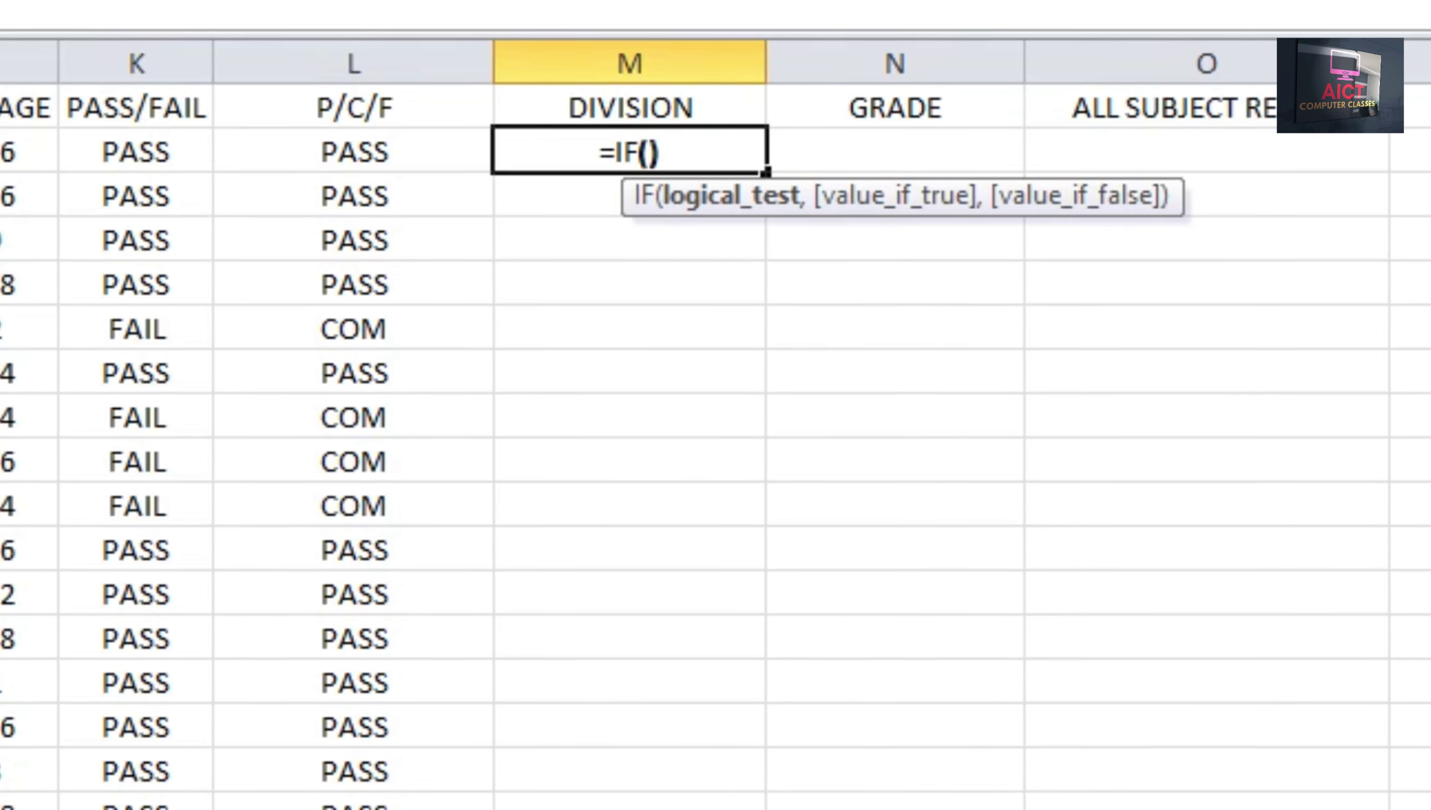
key("Return")
key("Return")
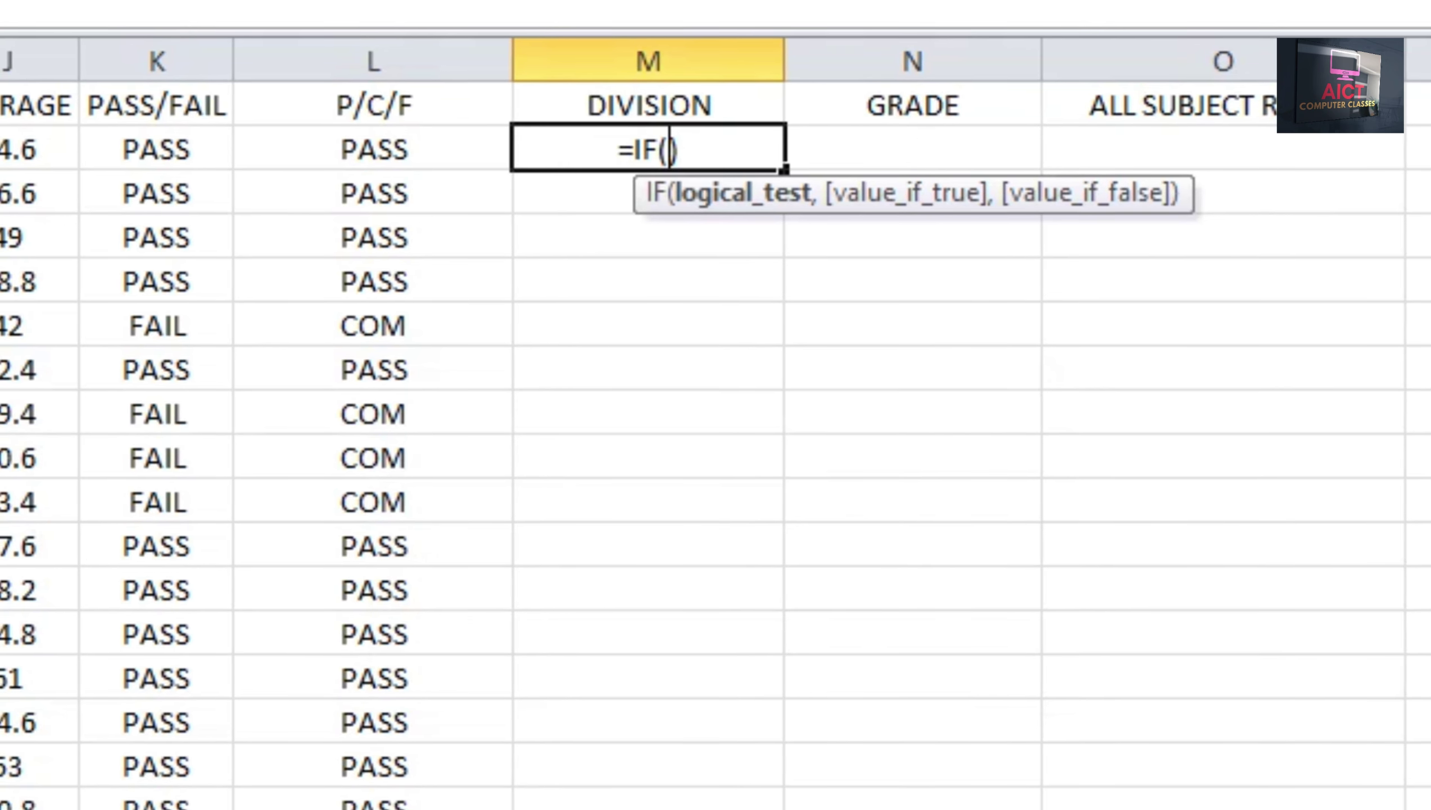
left_click(10, 148)
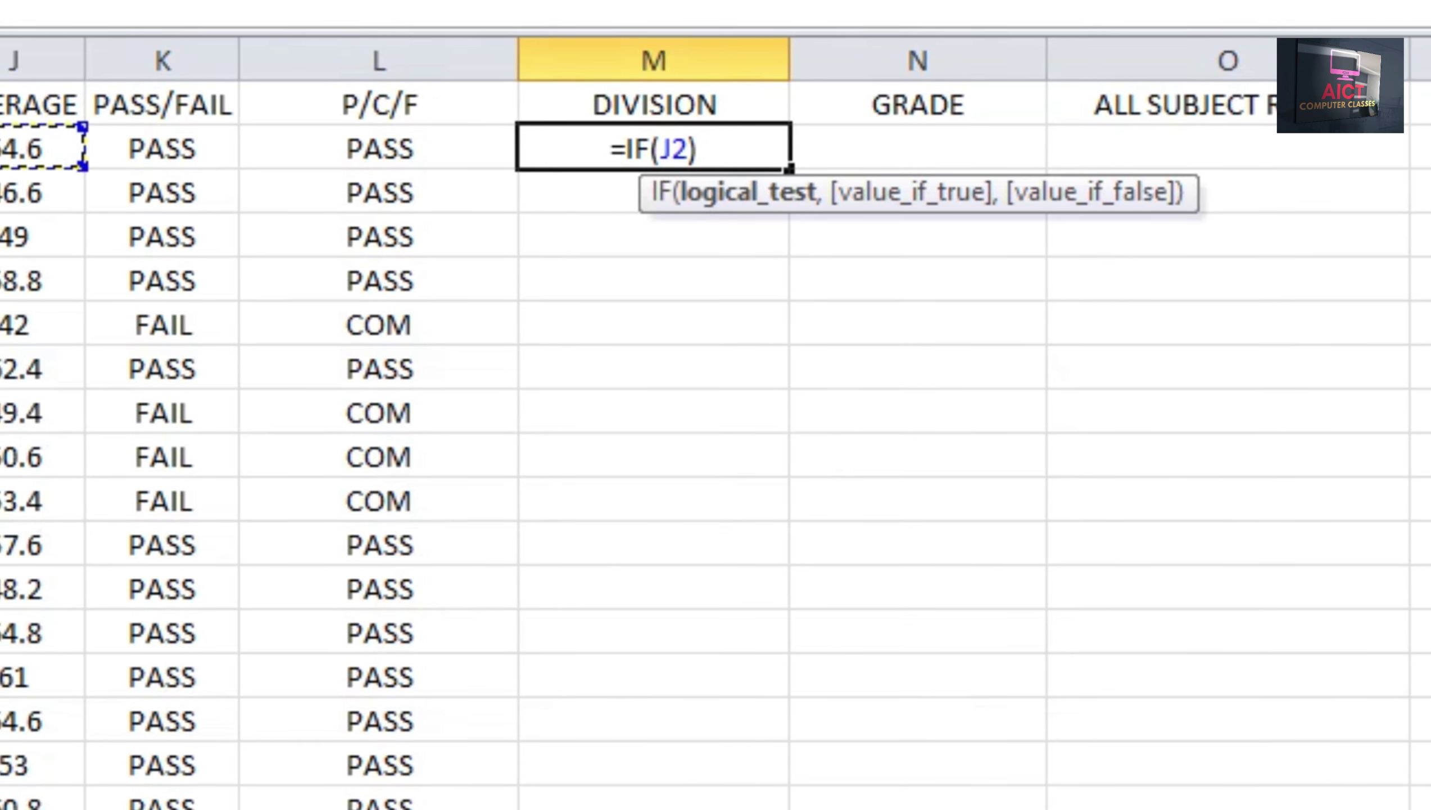
type(">=")
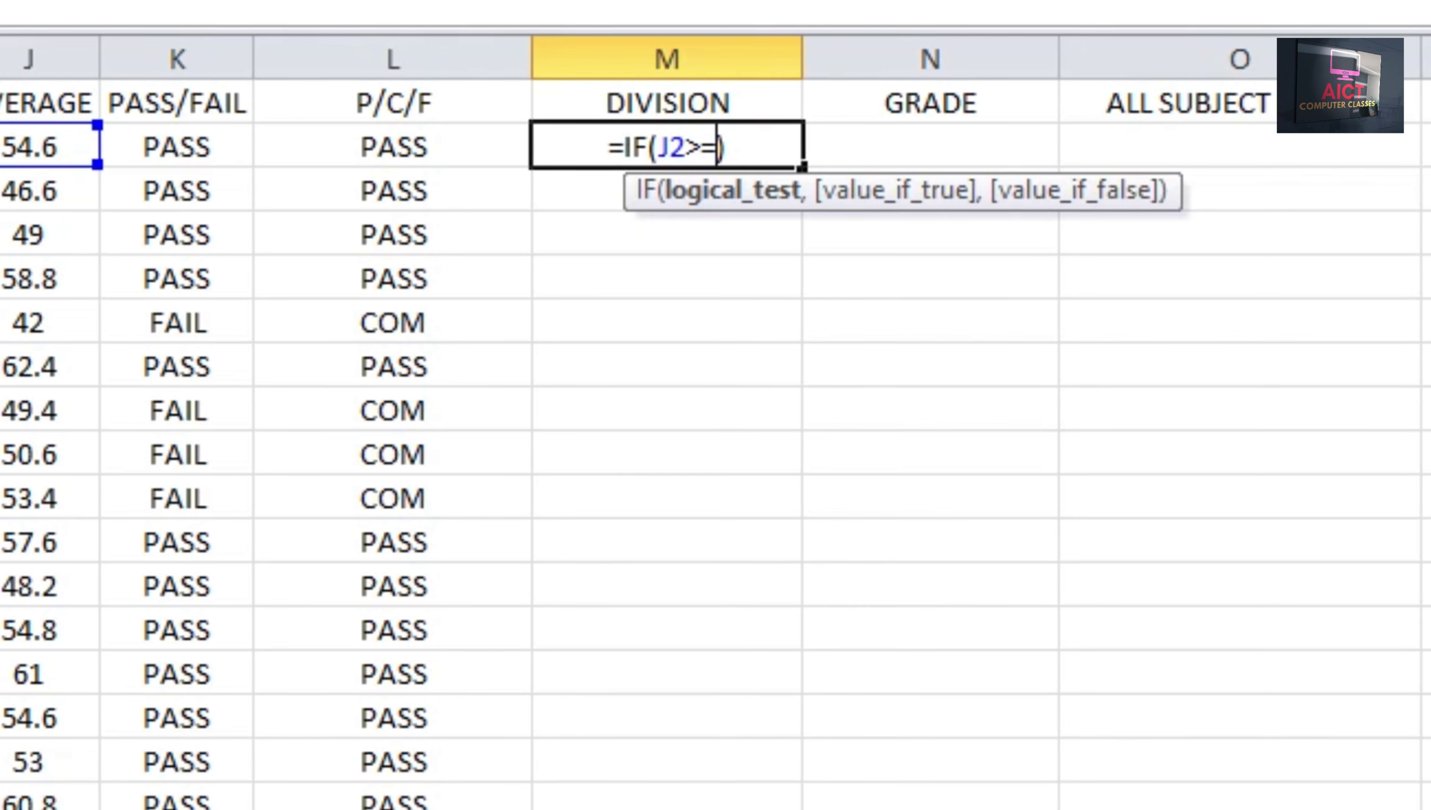
type("60,")
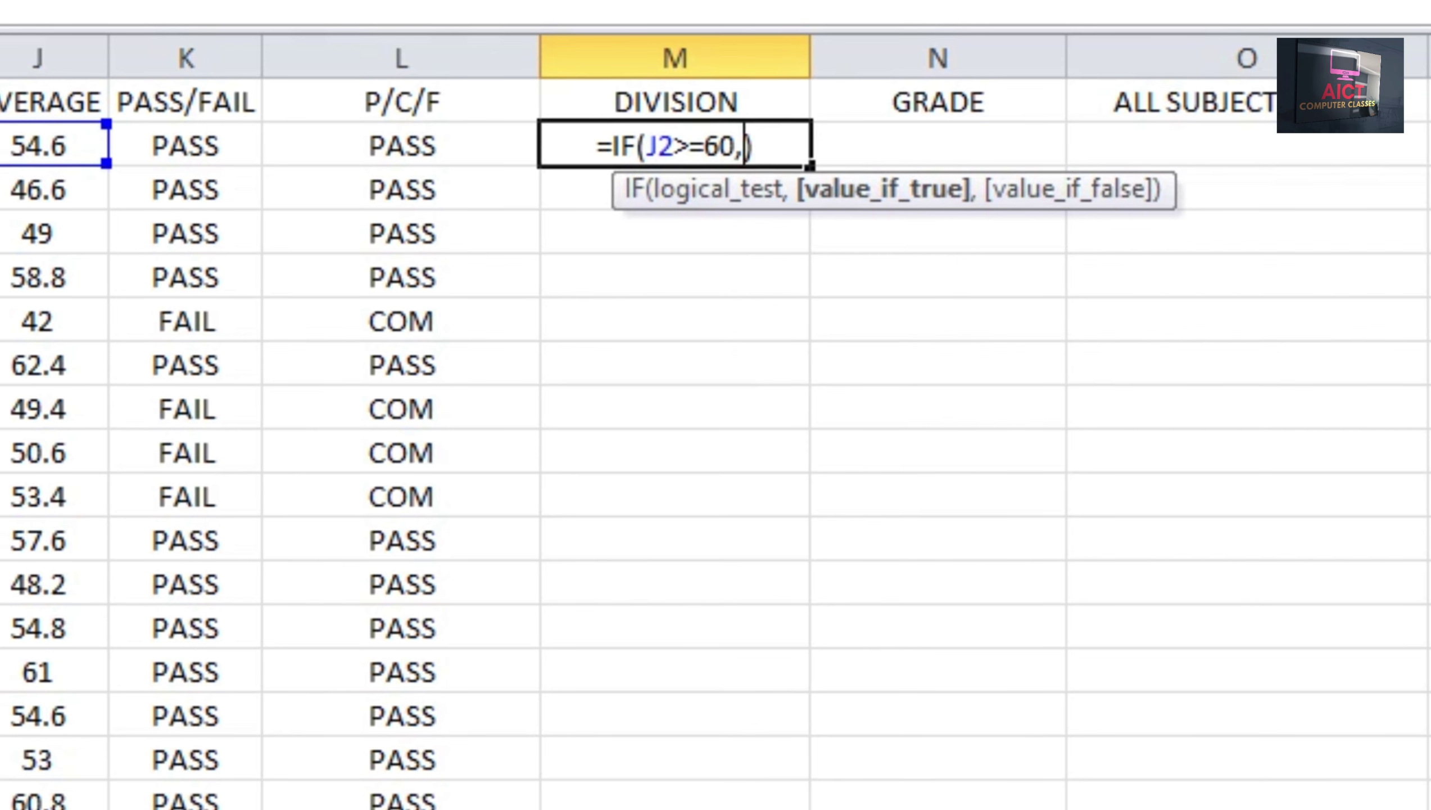
key("BackSpace")
key("BackSpace")
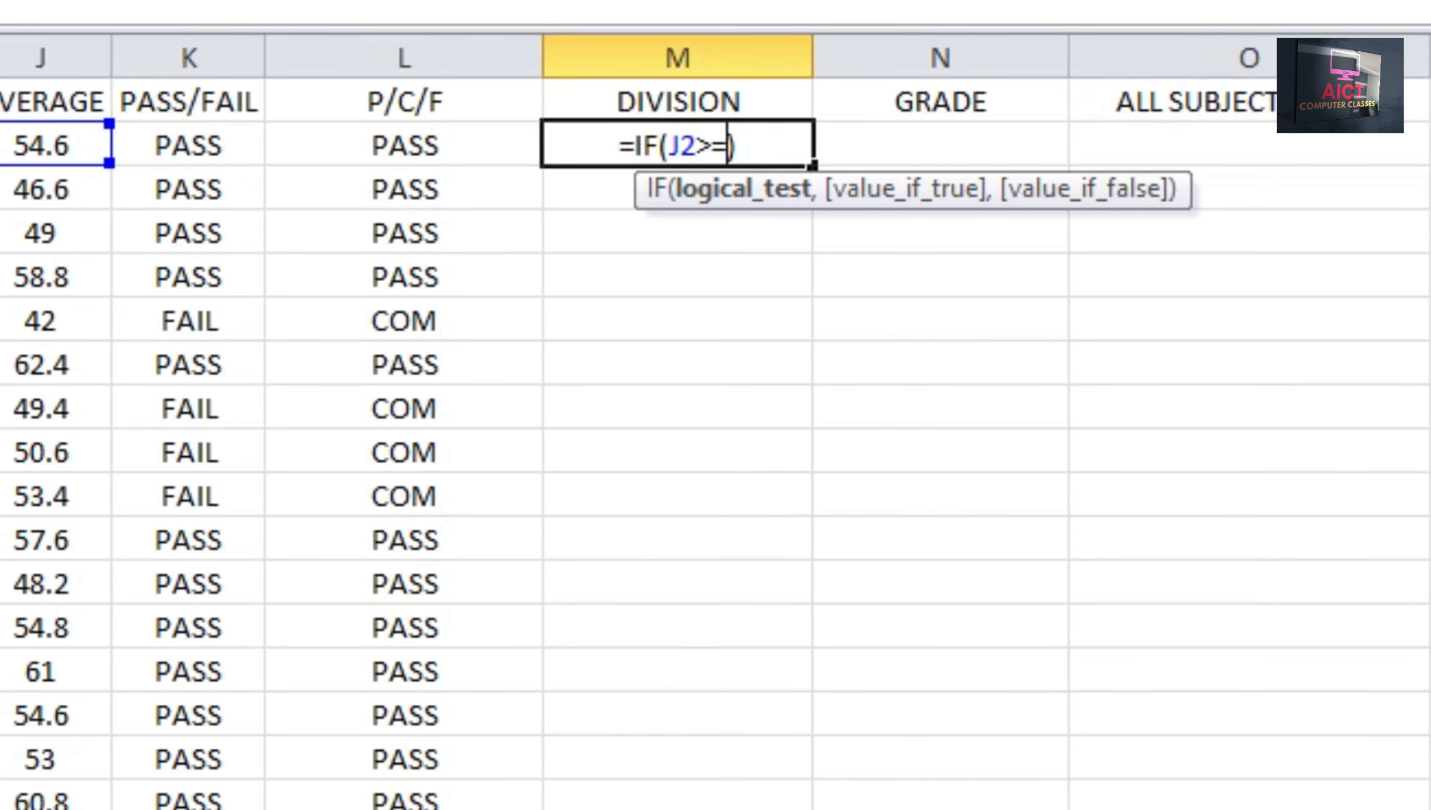
type("6")
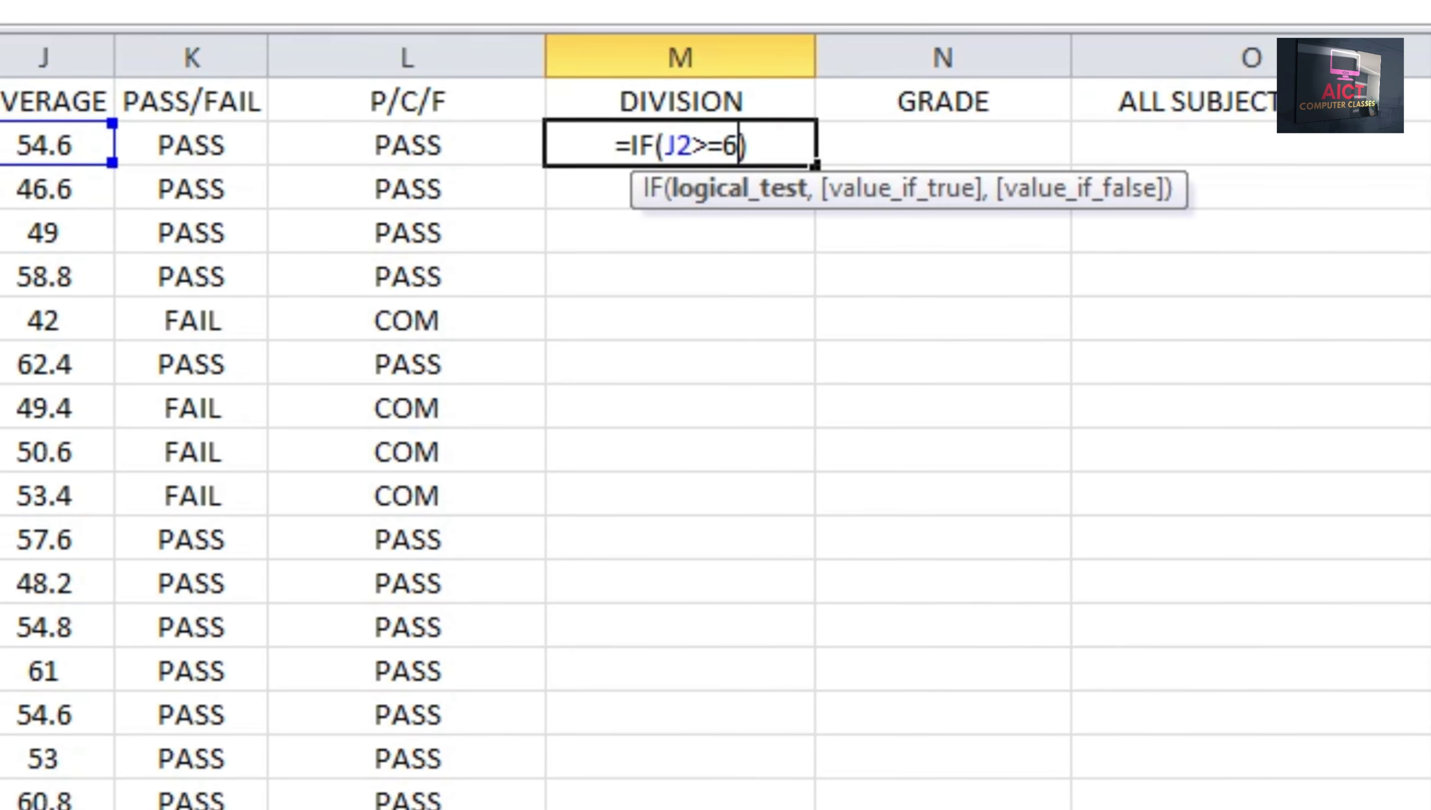
type("2")
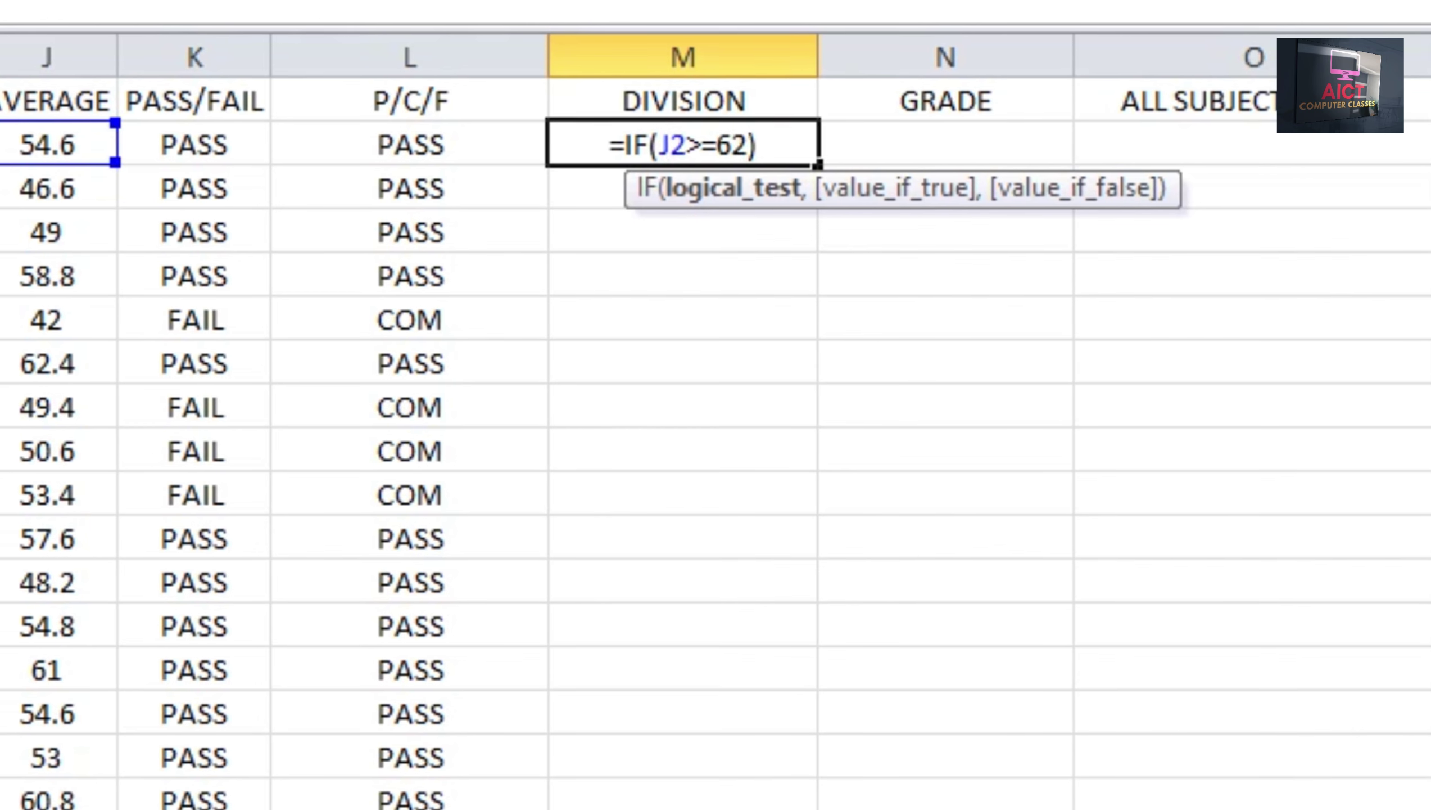
- In the M2 formula, return "1ST" when the test is true and nest an IF giving "2ND" when J2>=56
type(",\"")
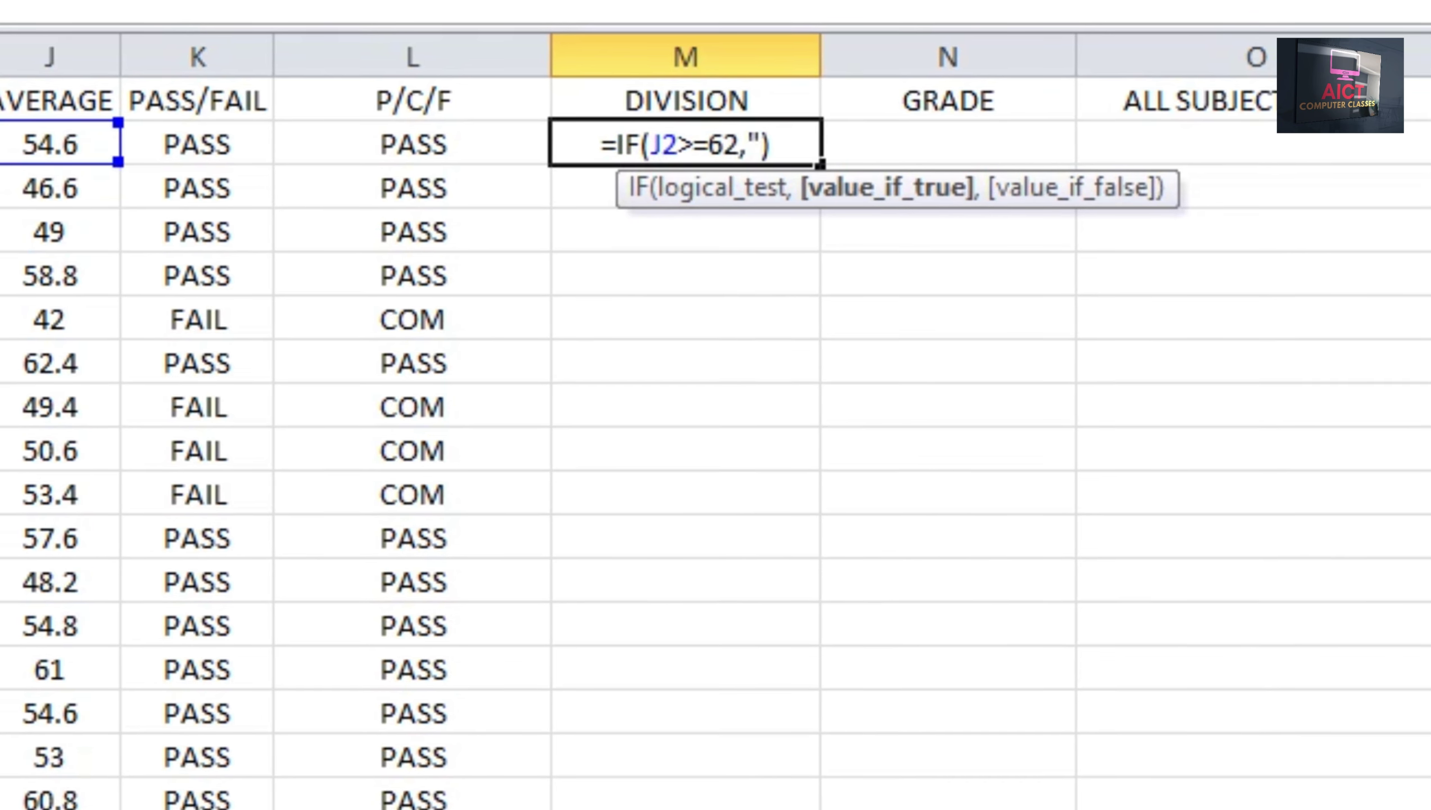
type("1ST")
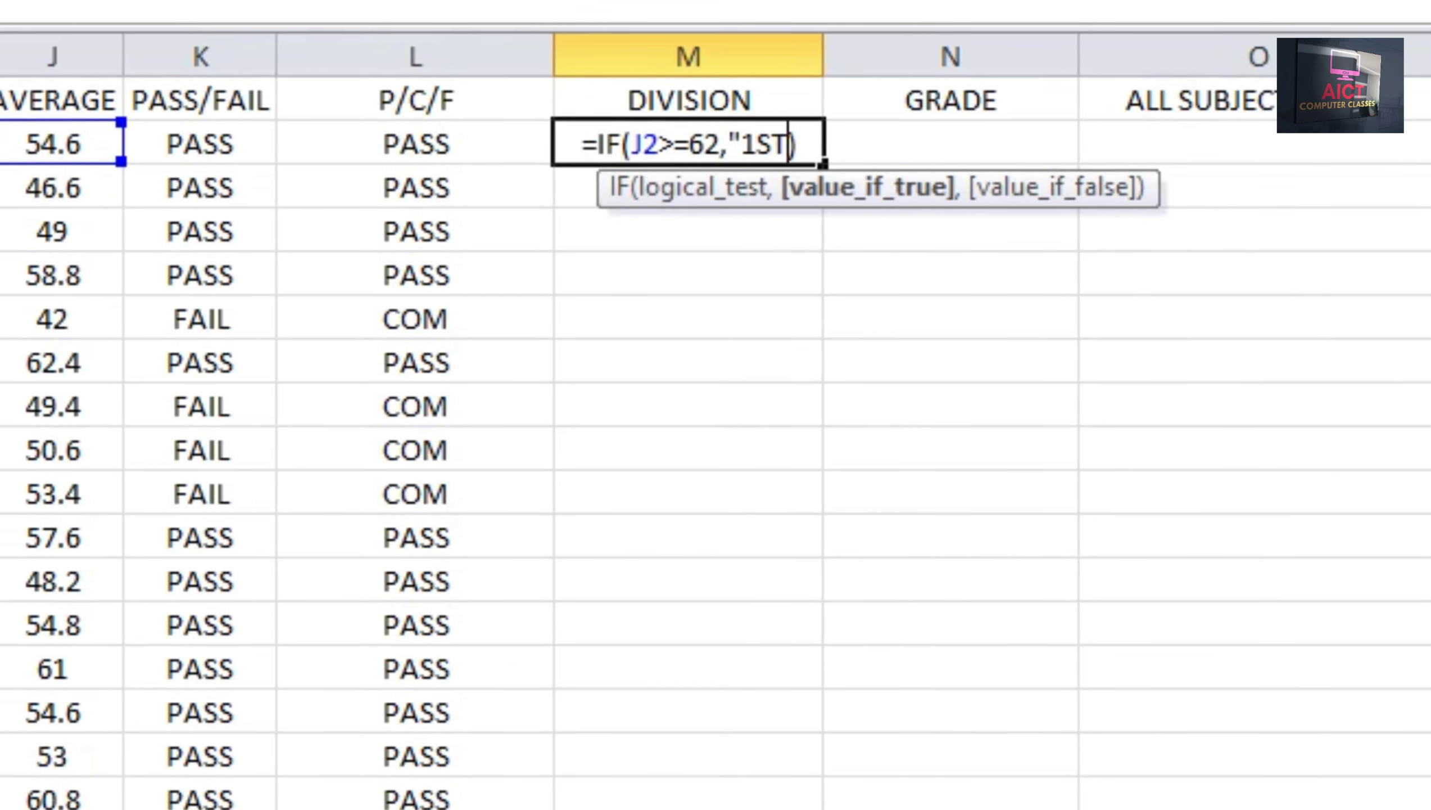
type("\",IF(")
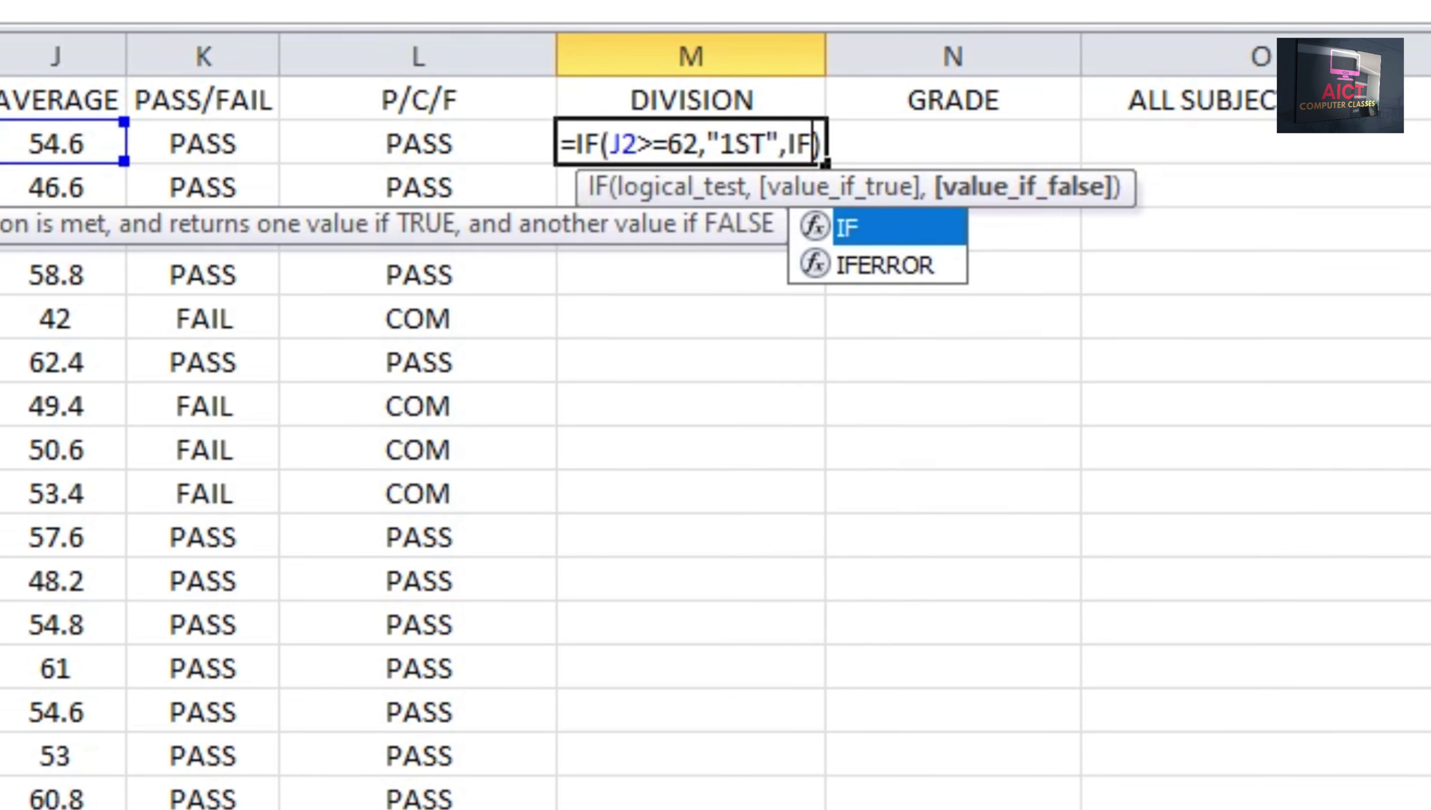
type("))")
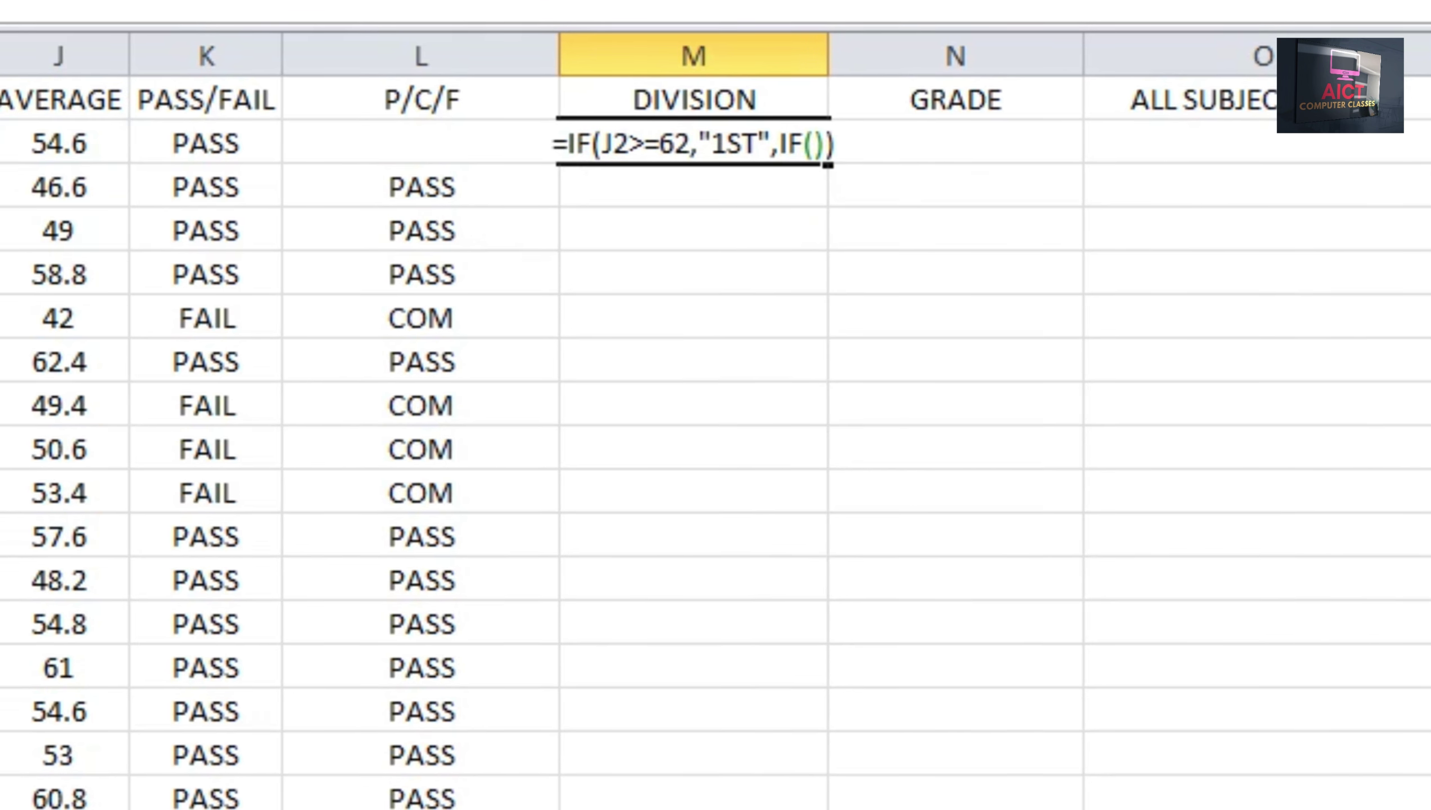
key("Left")
key("Left")
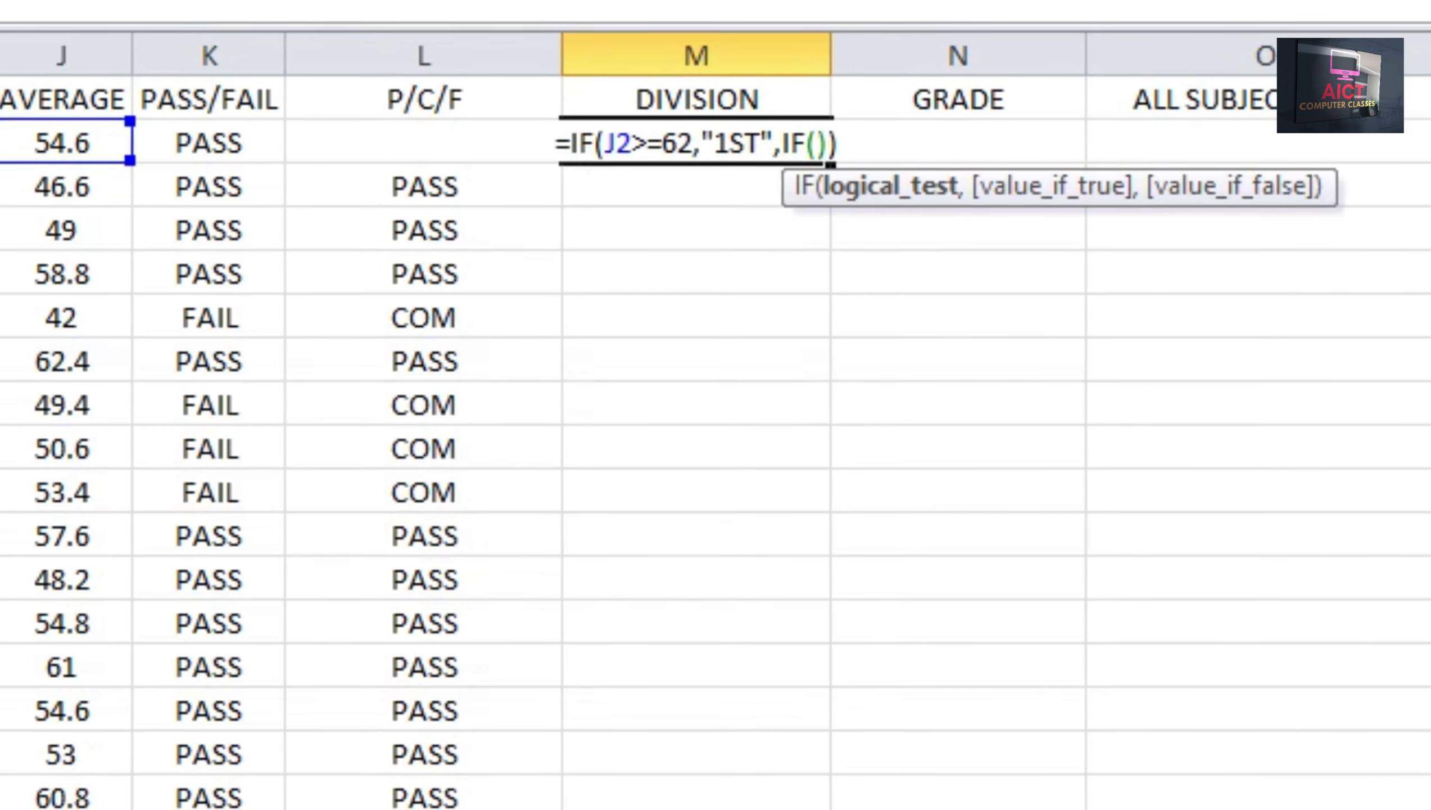
left_click(61, 143)
type(">")
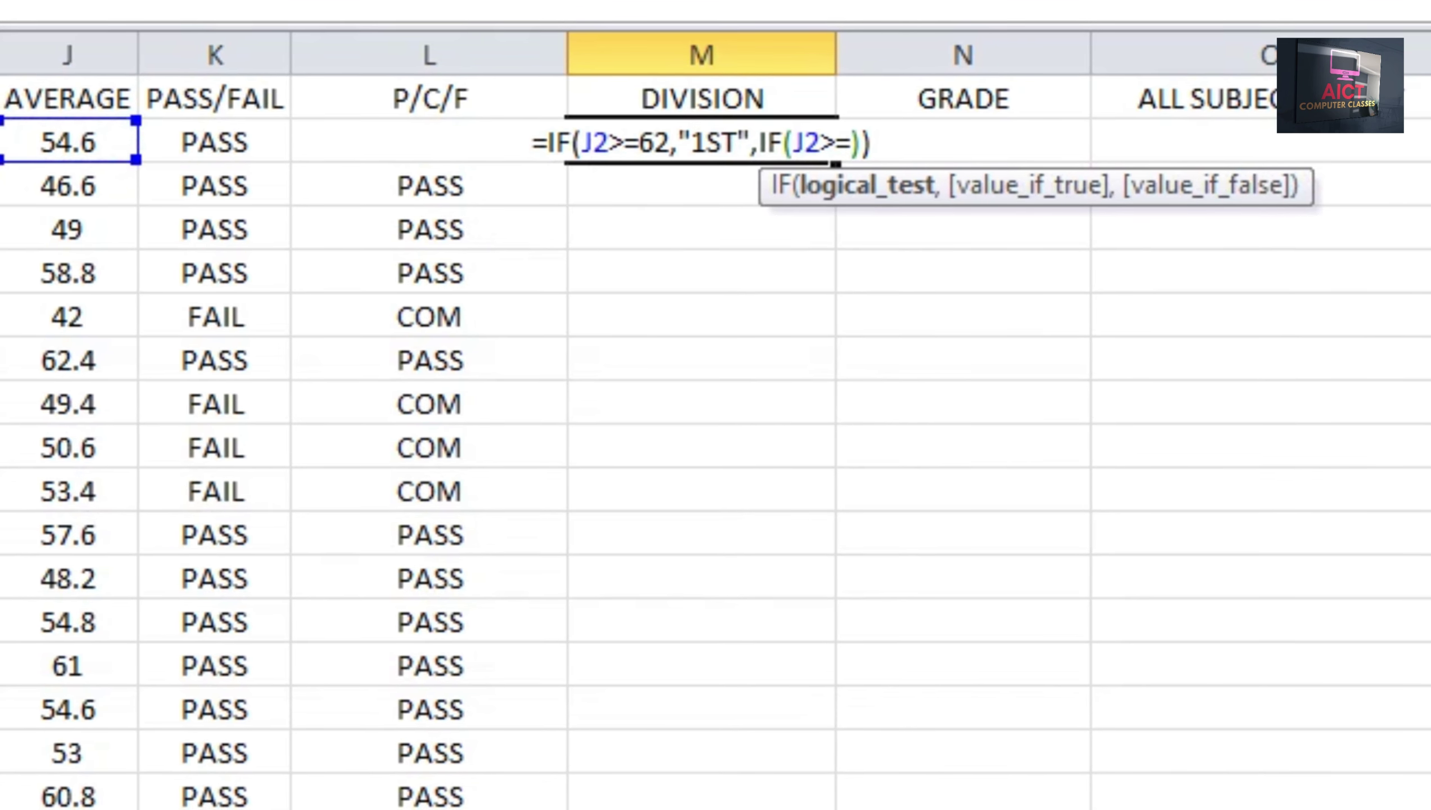
type("=56")
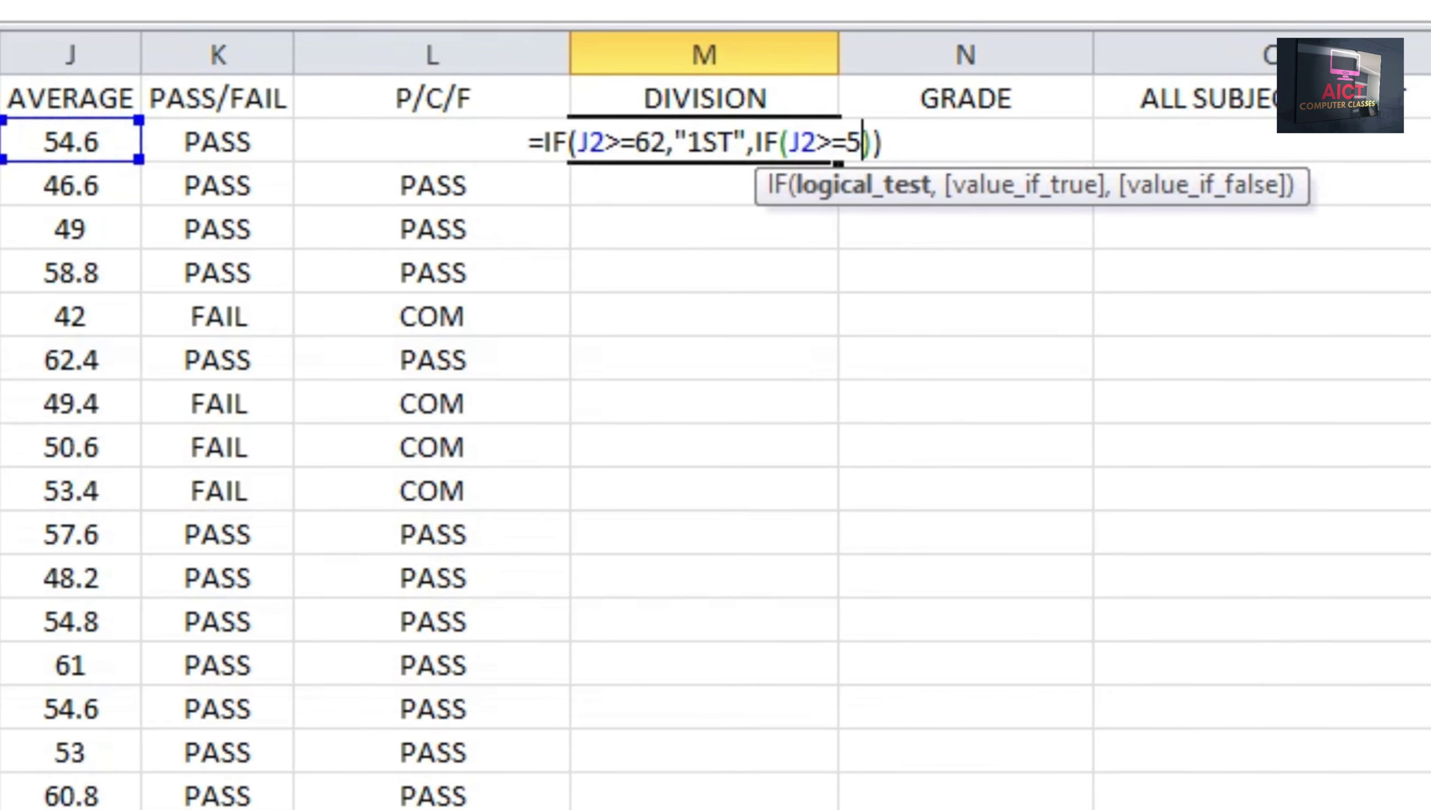
type(",\"")
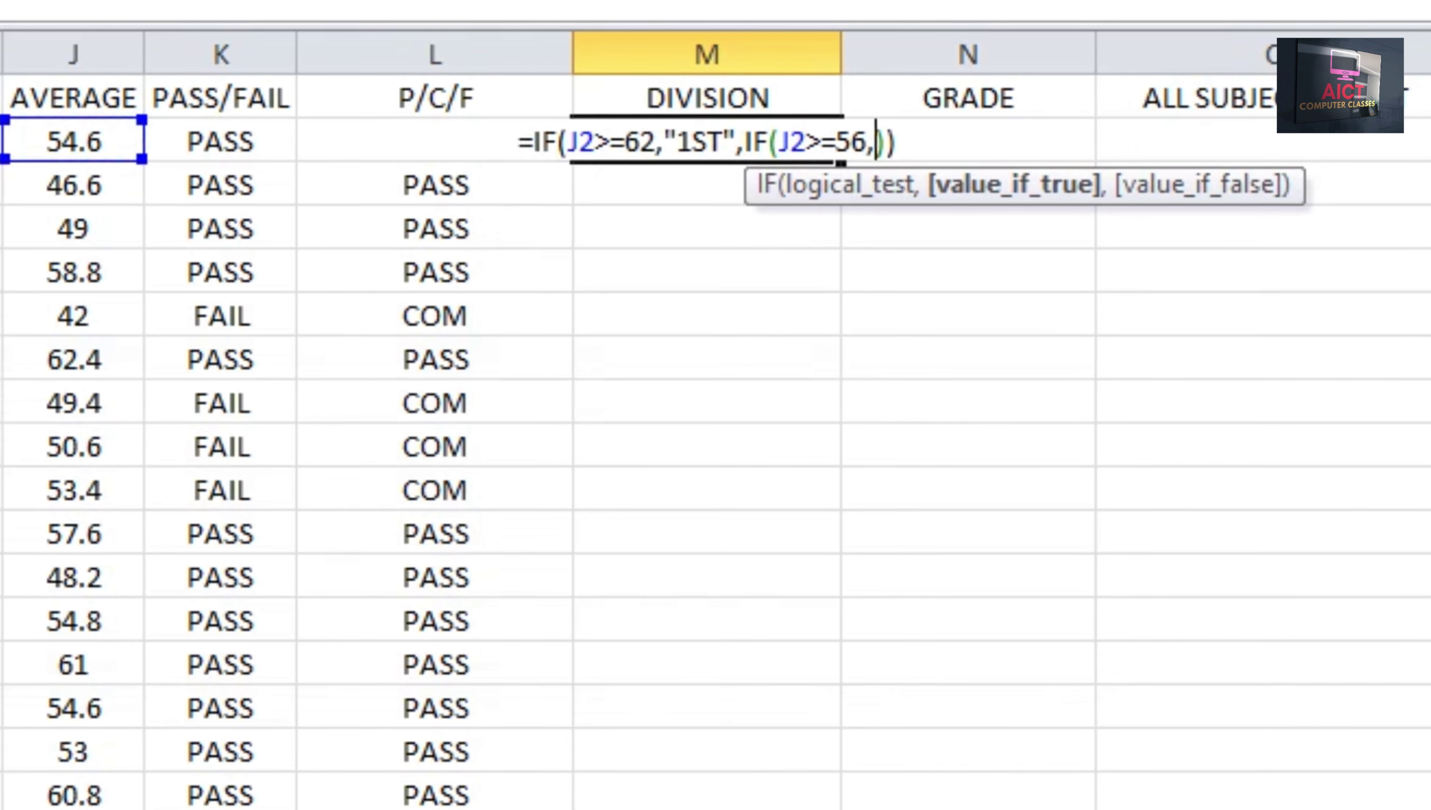
type("2ND")
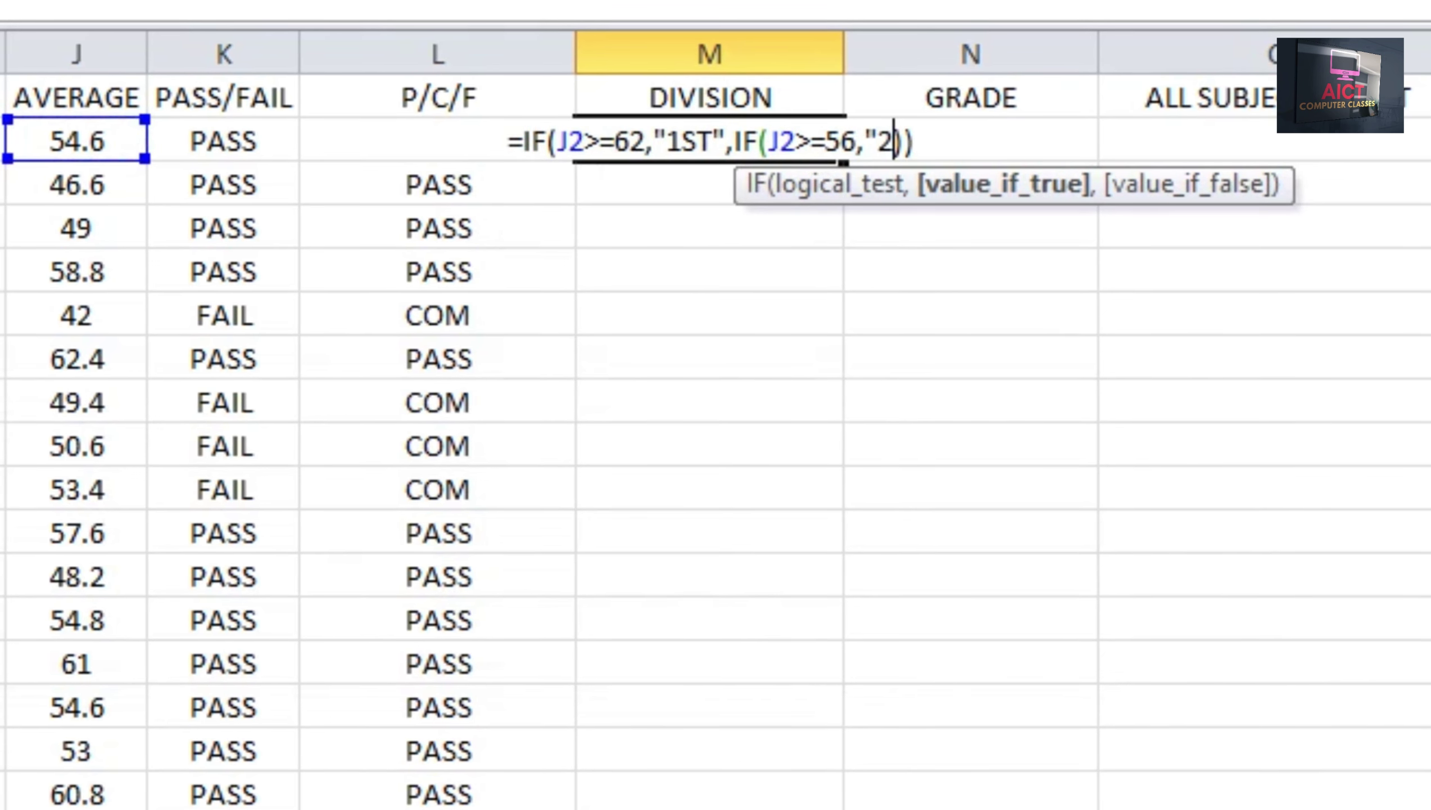
- Nest a third IF in the M2 formula that returns "3RD" when J2>=50 and "FAIL" otherwise
type("\",IF")
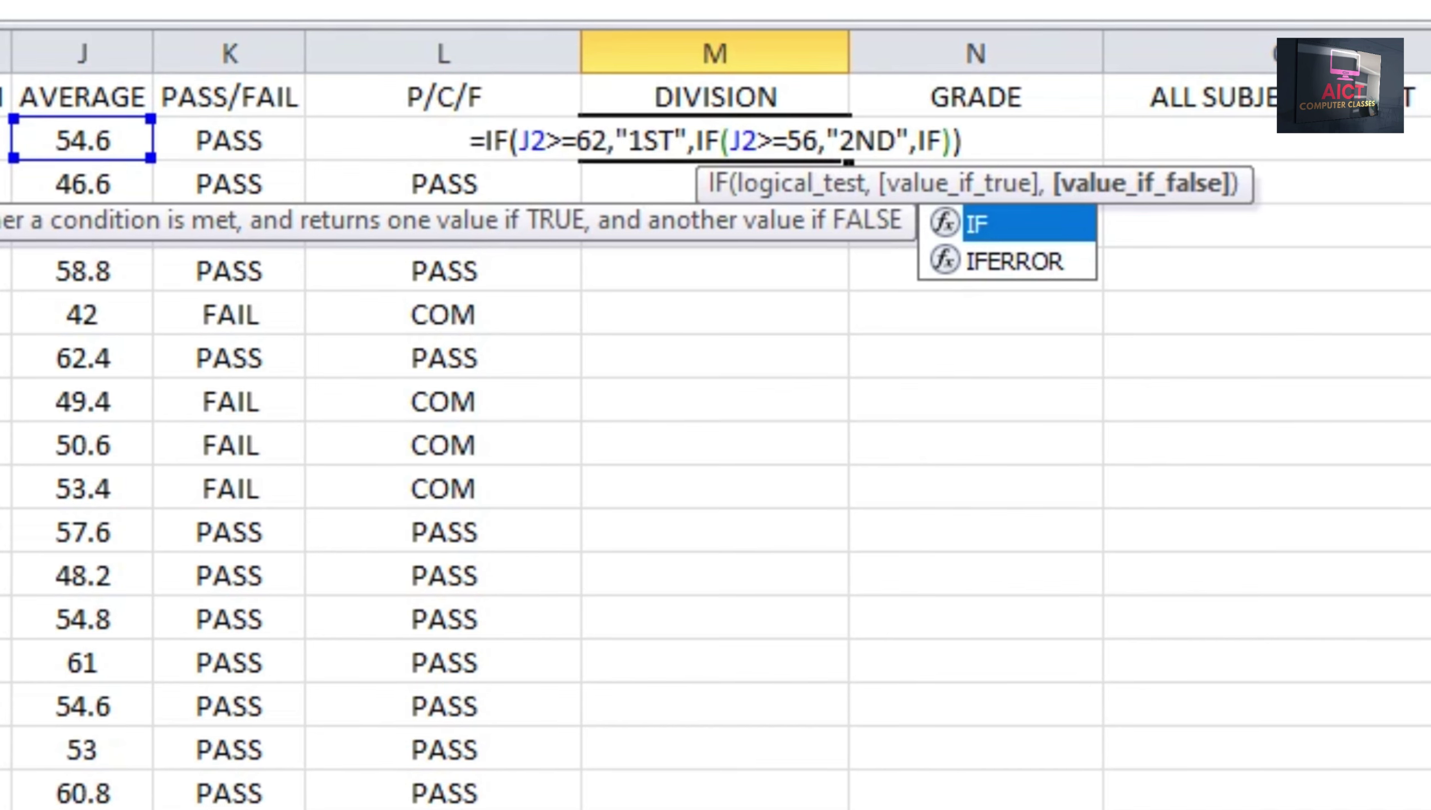
type("()")
key("Return")
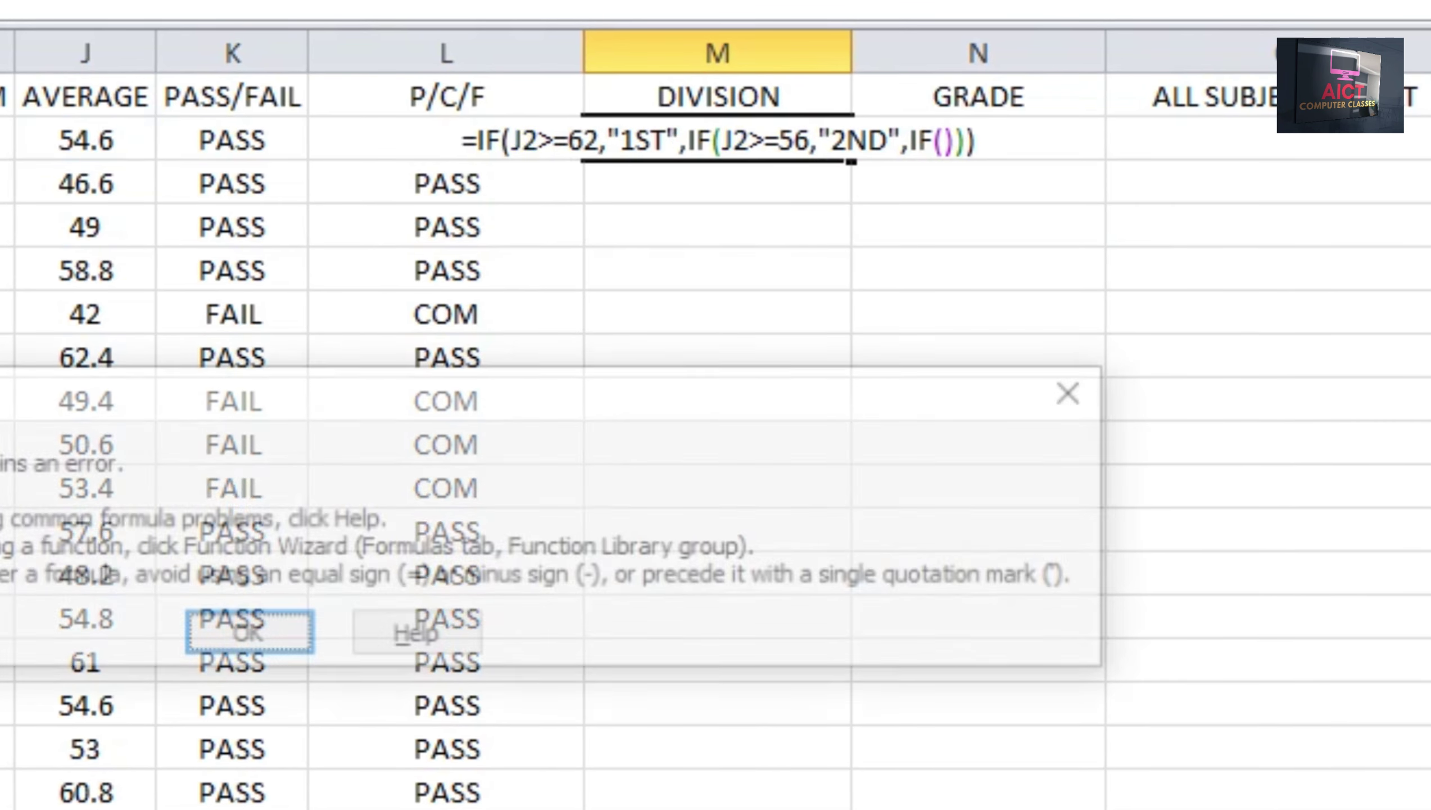
key("Return")
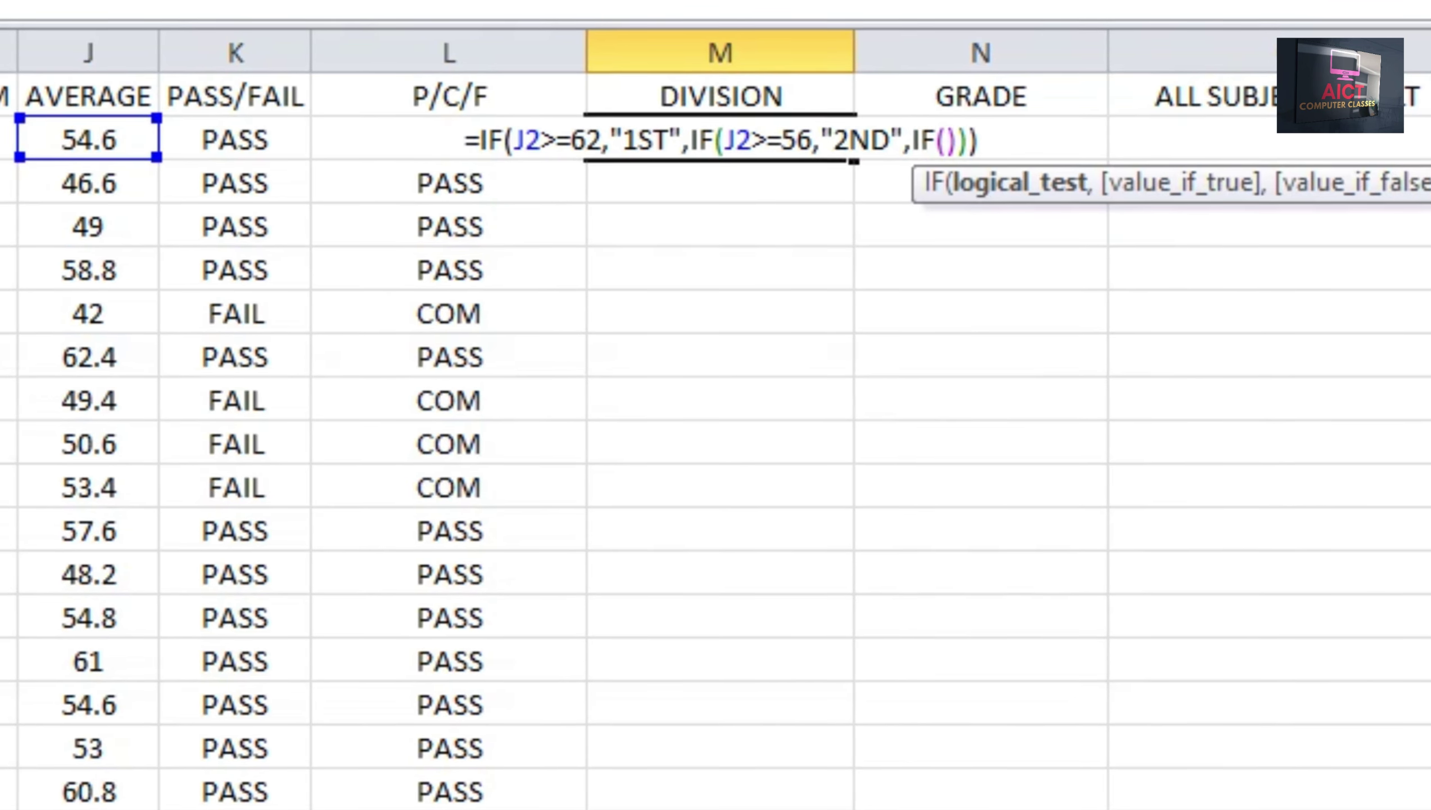
left_click(88, 139)
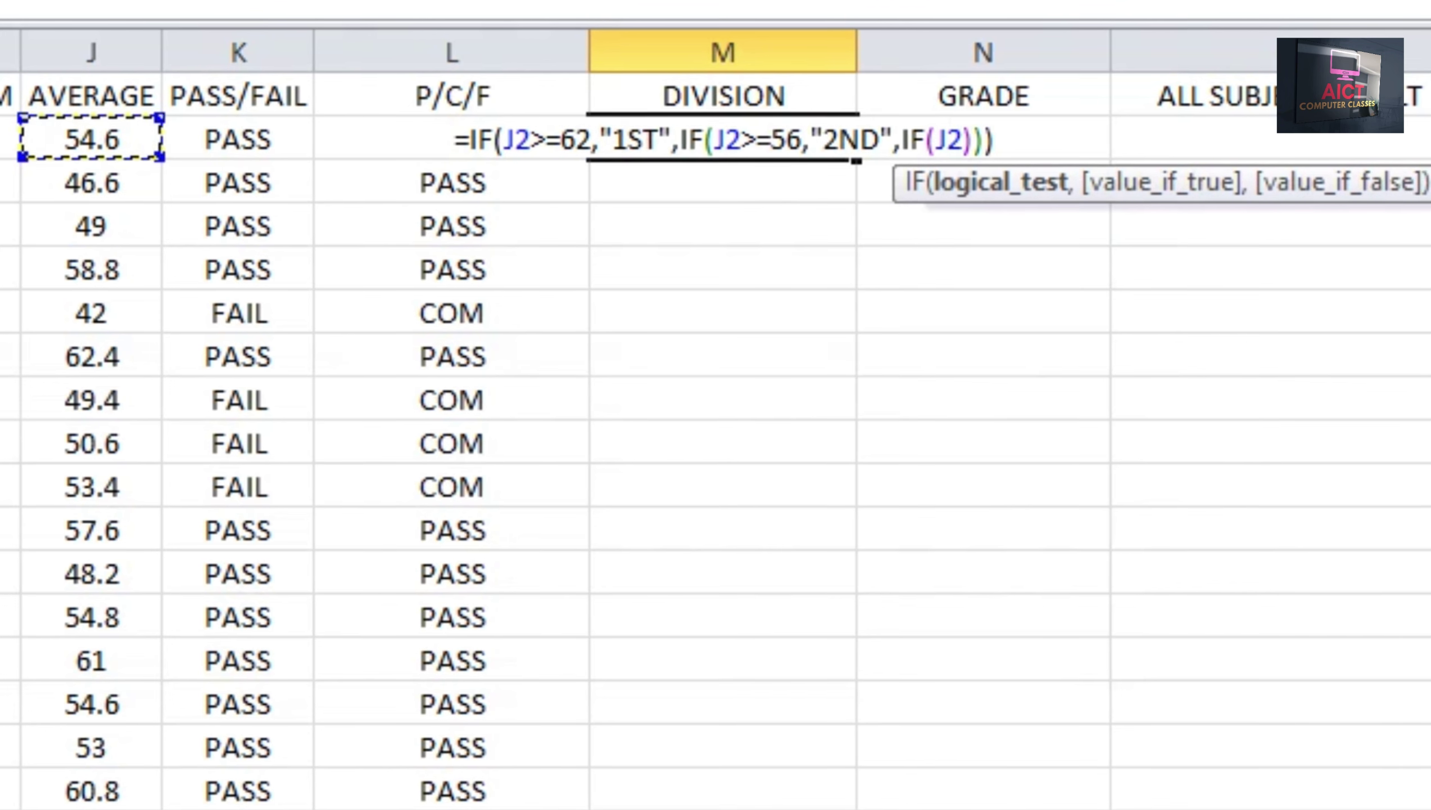
type(">=50")
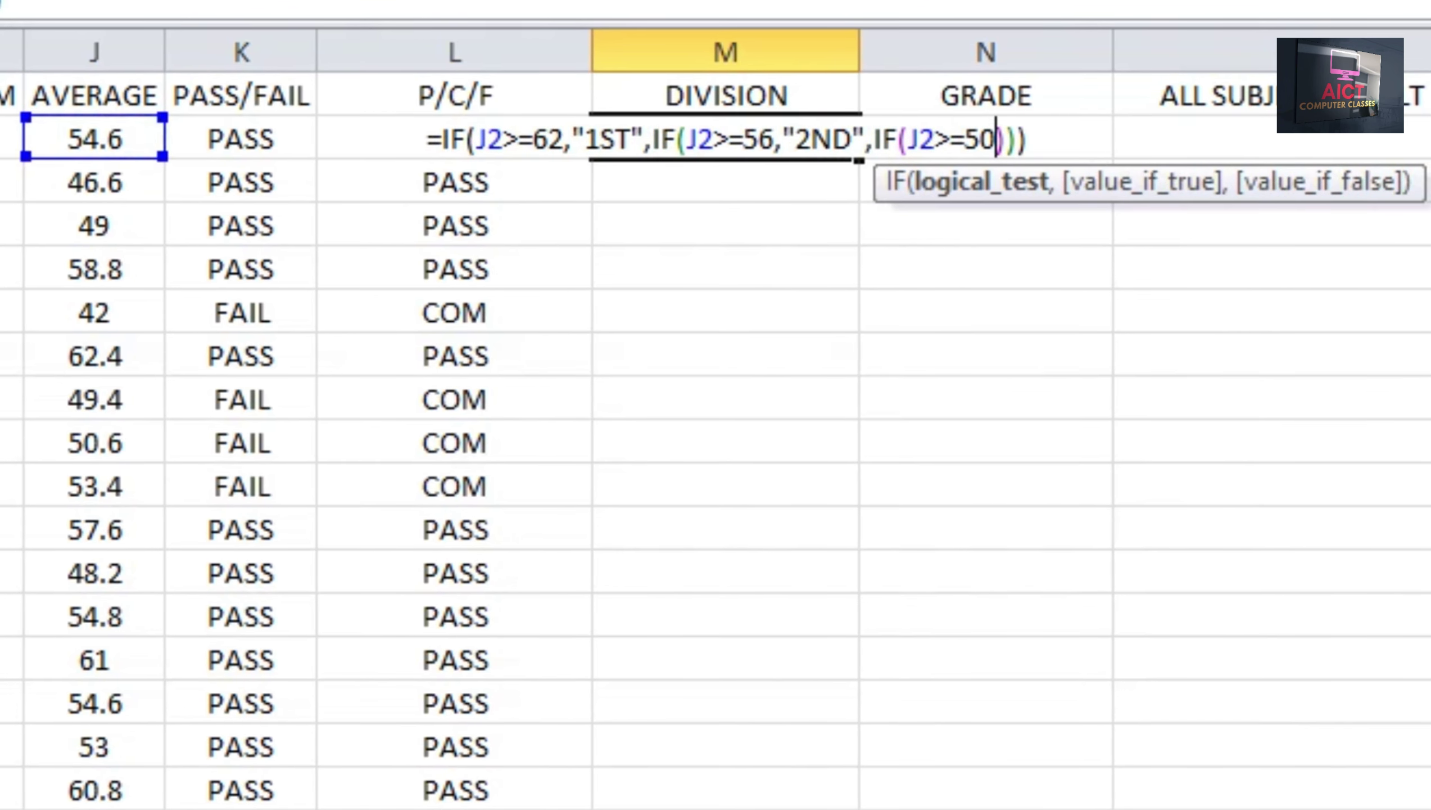
type(",\"")
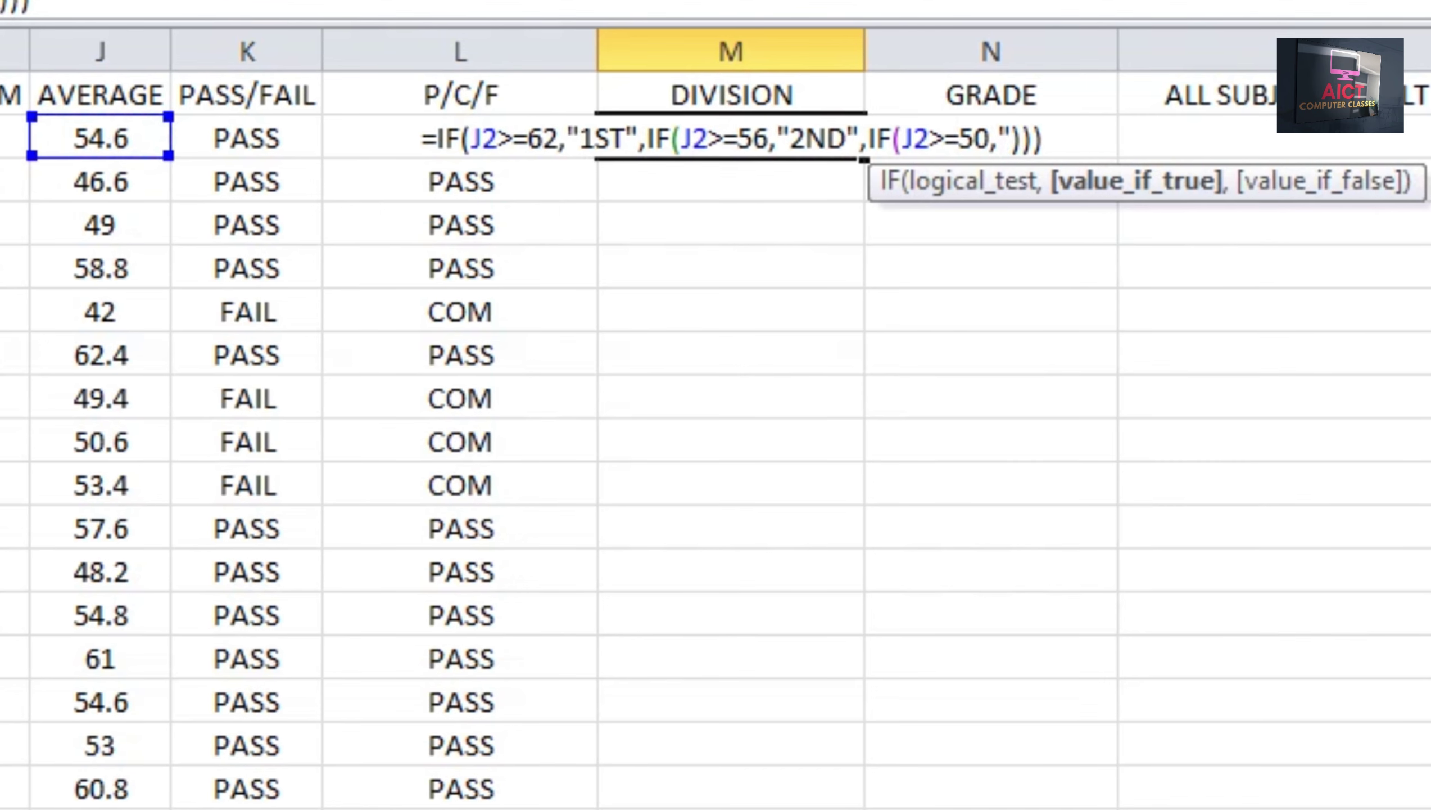
type("3RD\"")
type(",\"FA")
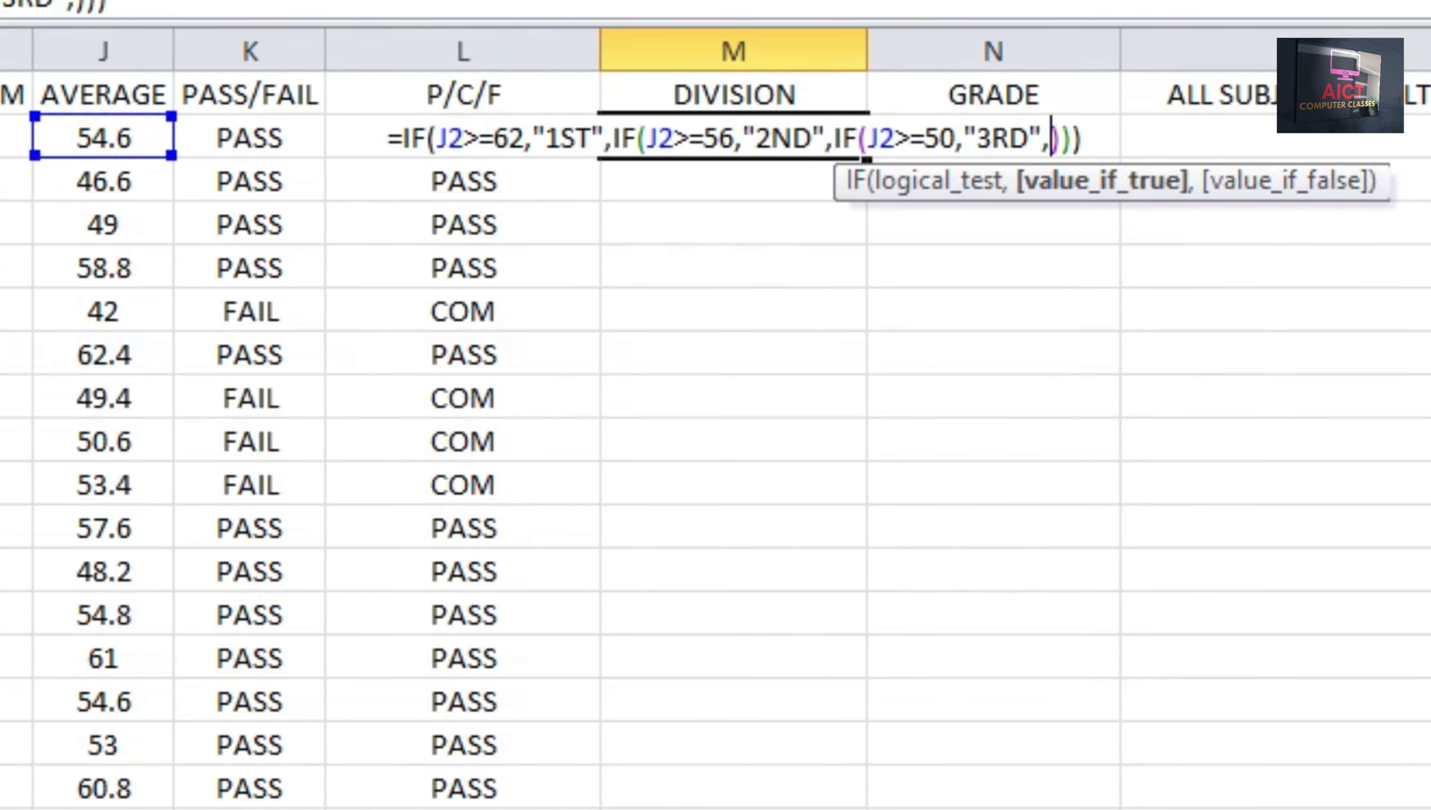
type("IL\"")
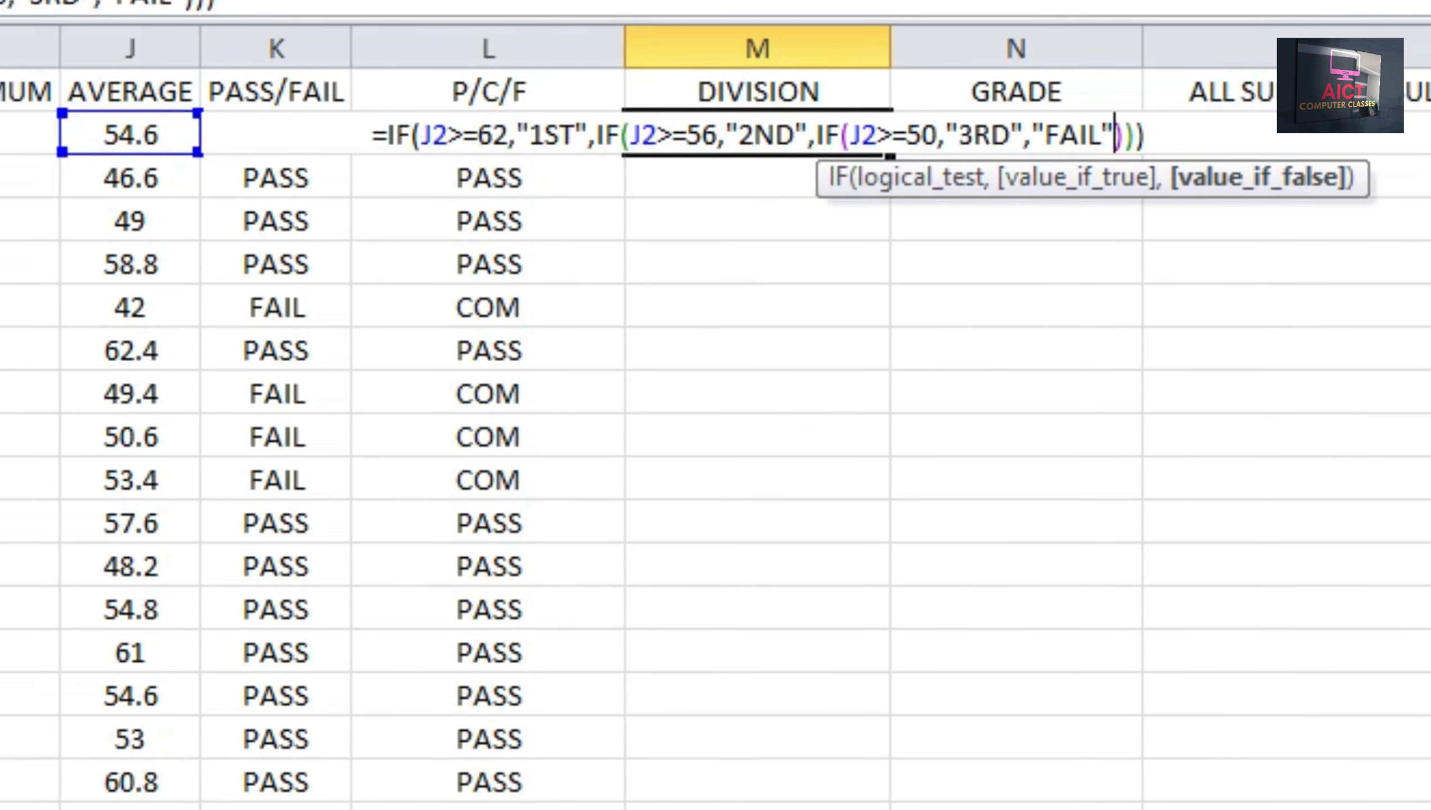
- Review the tests and return values of the nested IFs in the M2 formula and enter it
left_click(516, 135)
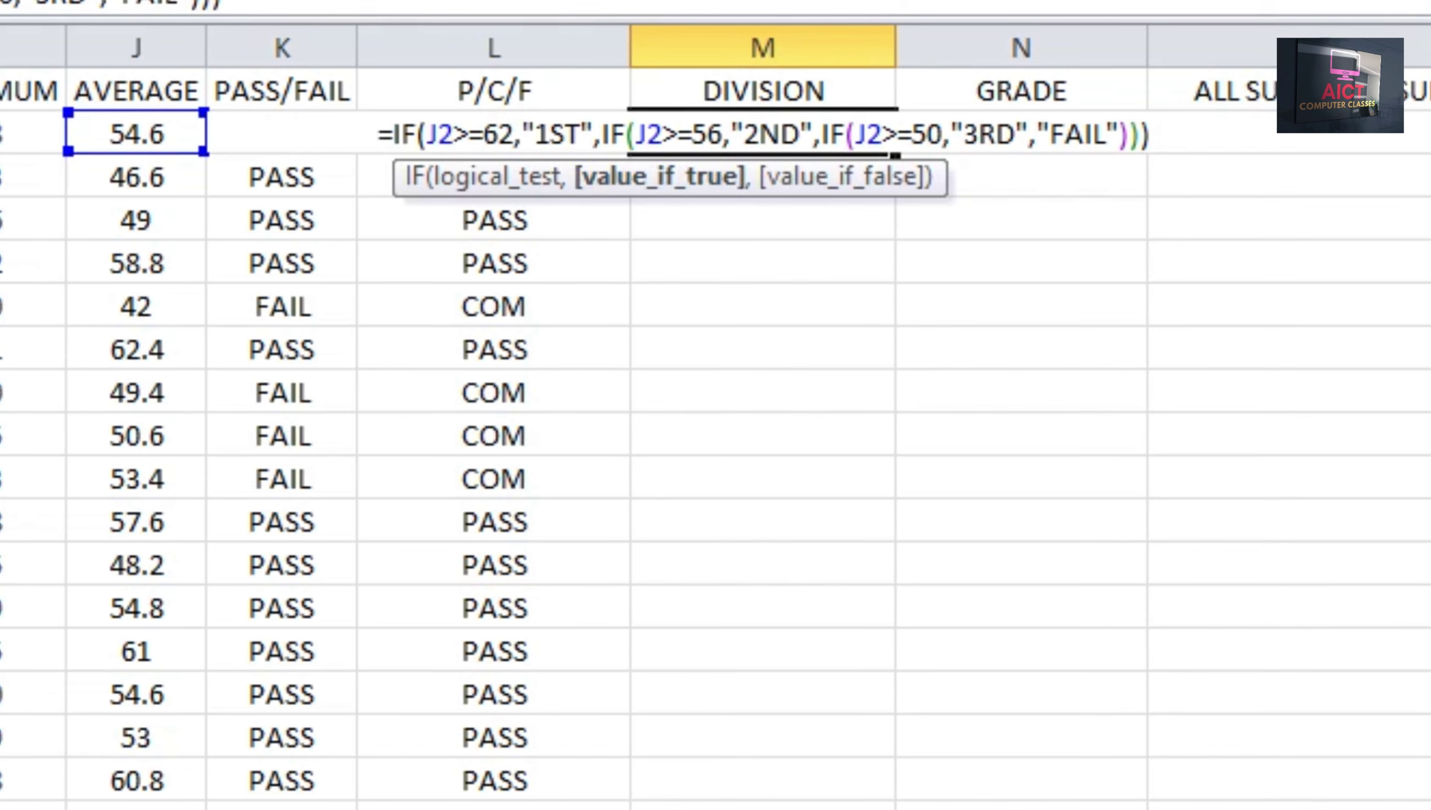
left_click(593, 135)
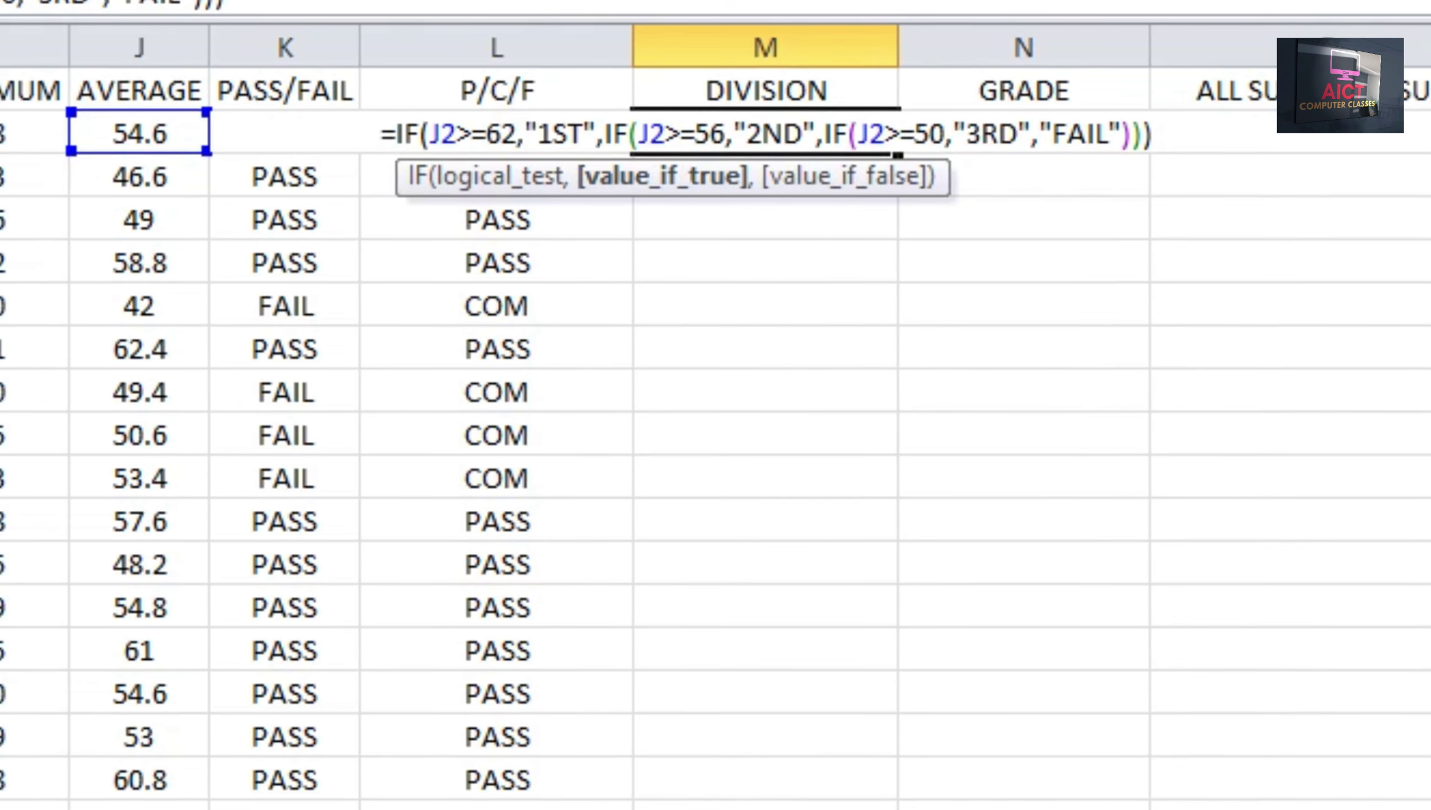
left_click(710, 134)
left_click(516, 135)
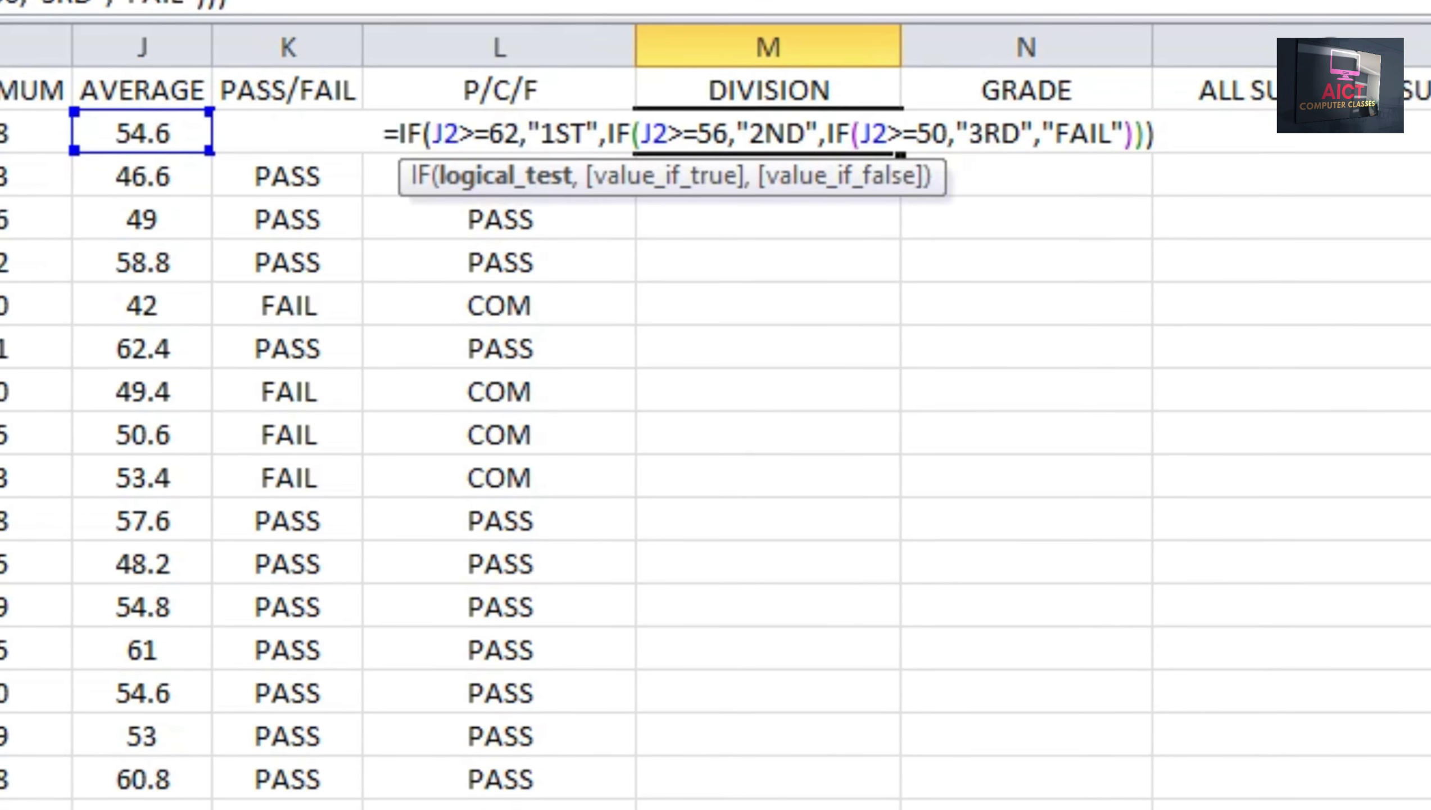
left_click(785, 135)
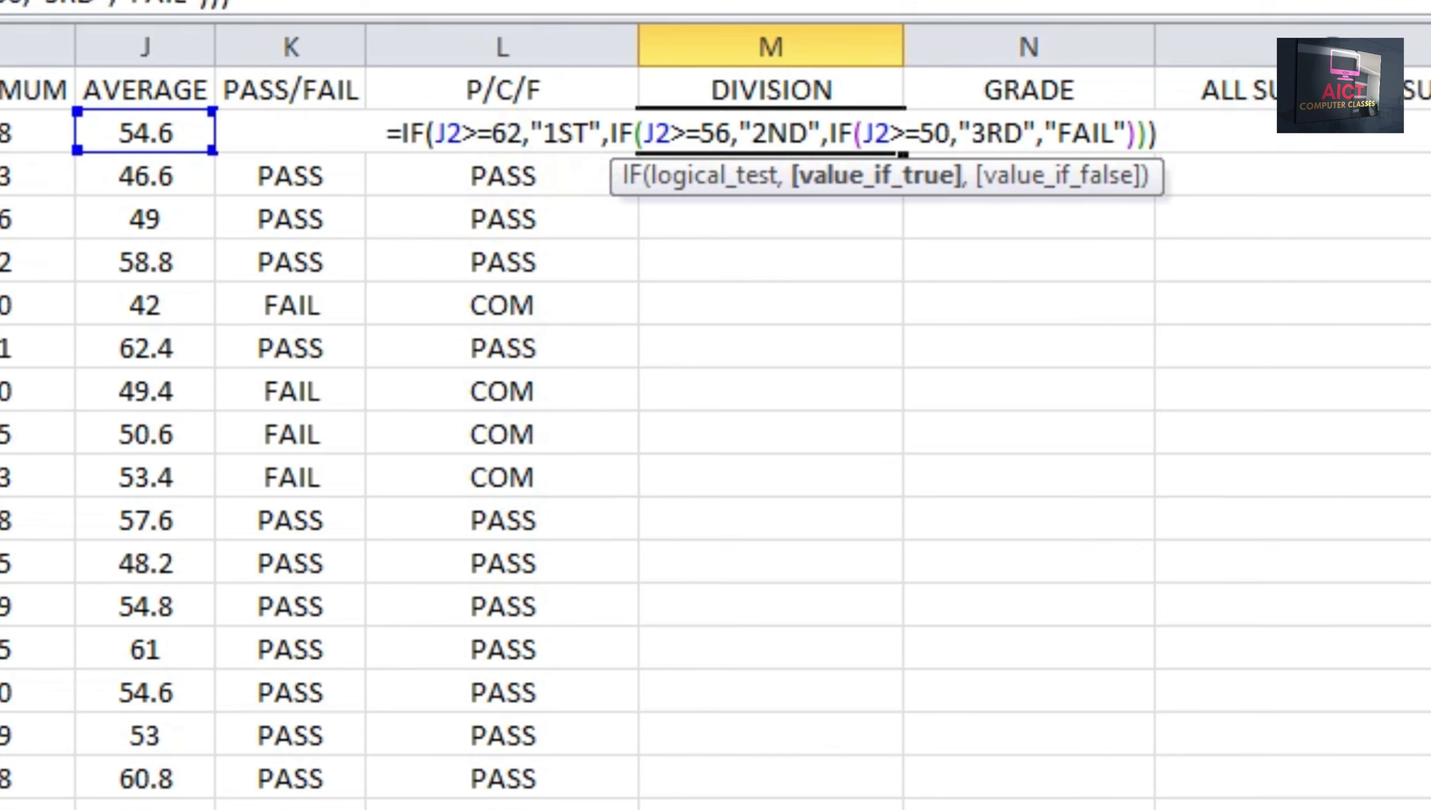
left_click(932, 135)
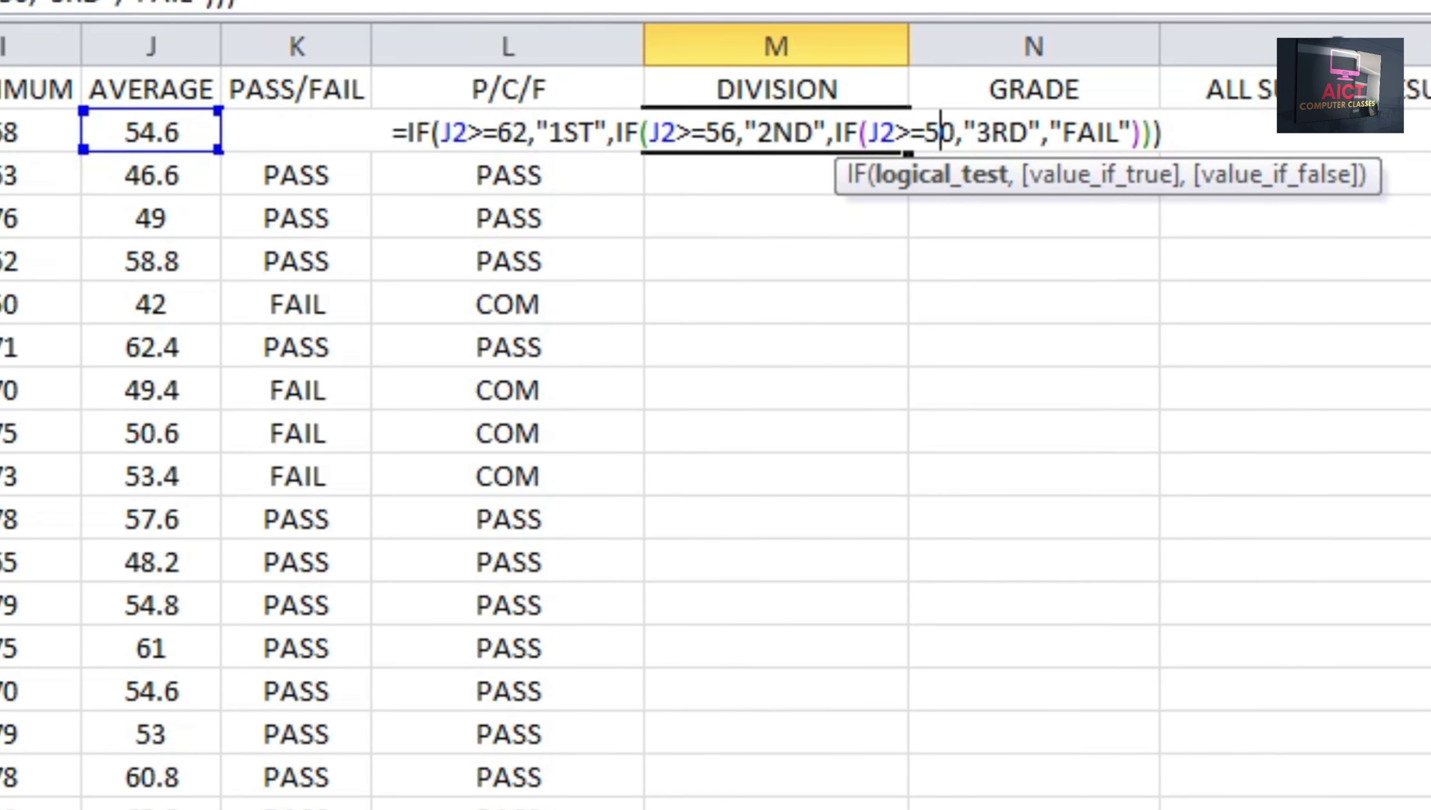
left_click(1062, 133)
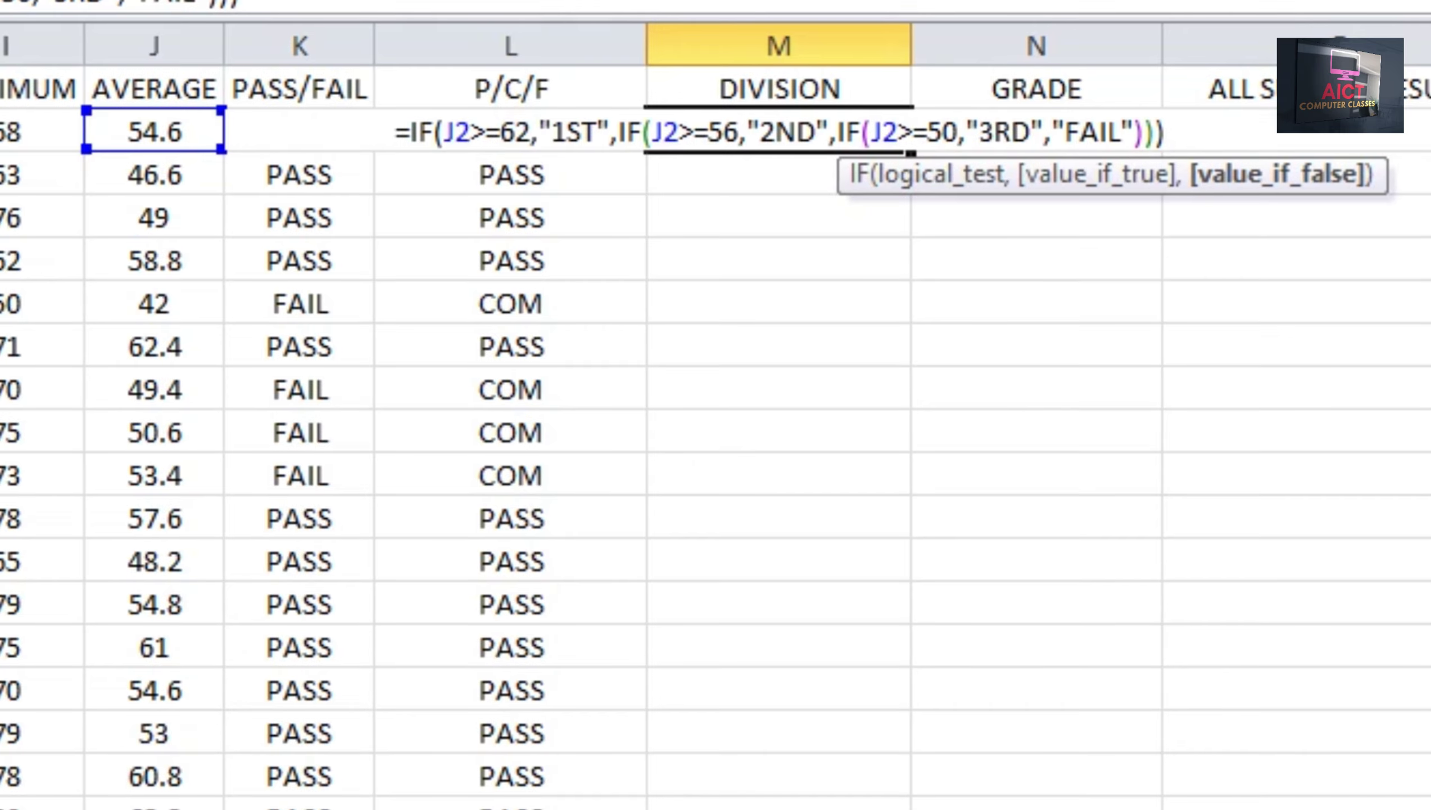
key("Return")
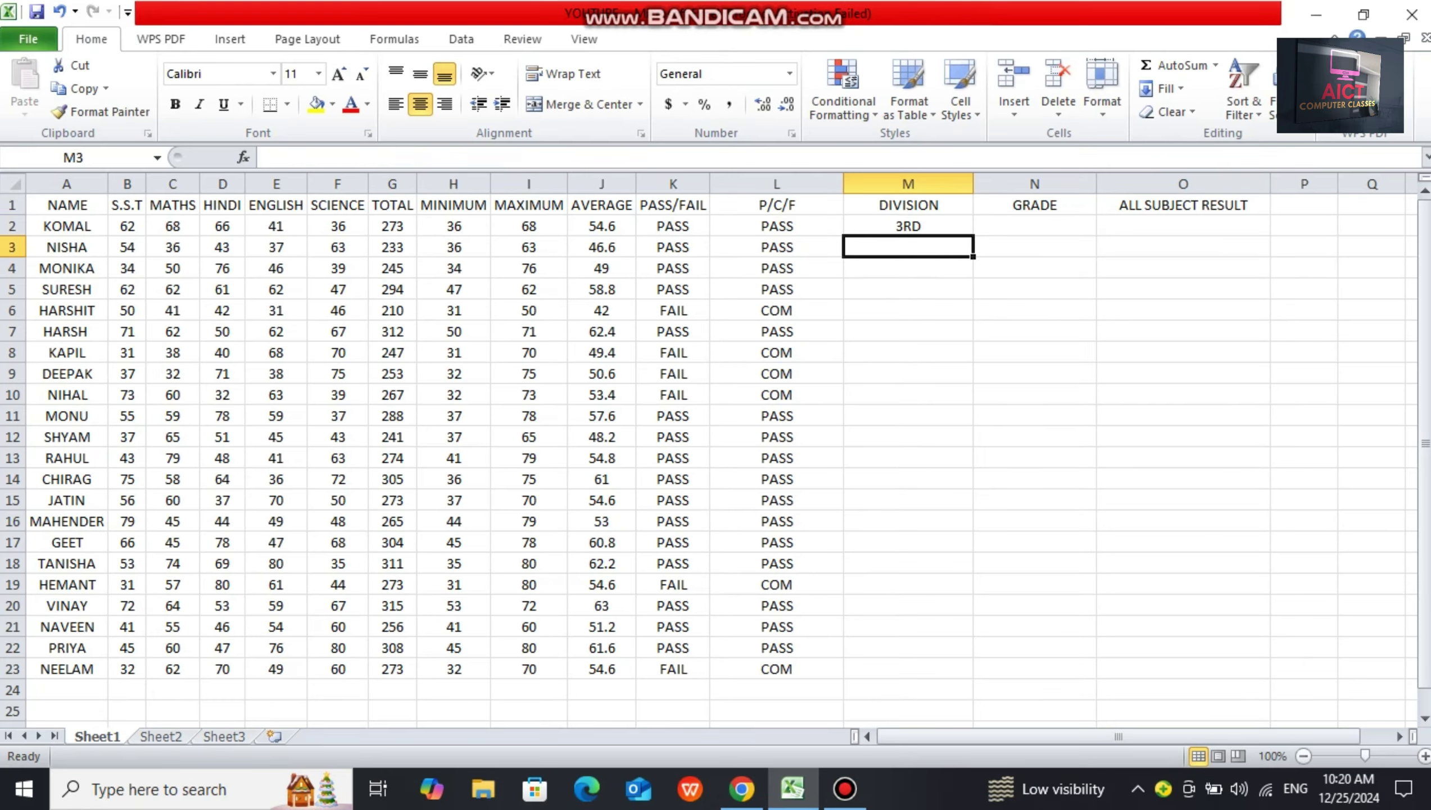
- Fill the DIVISION formula from M2 down through M23
left_click(908, 226)
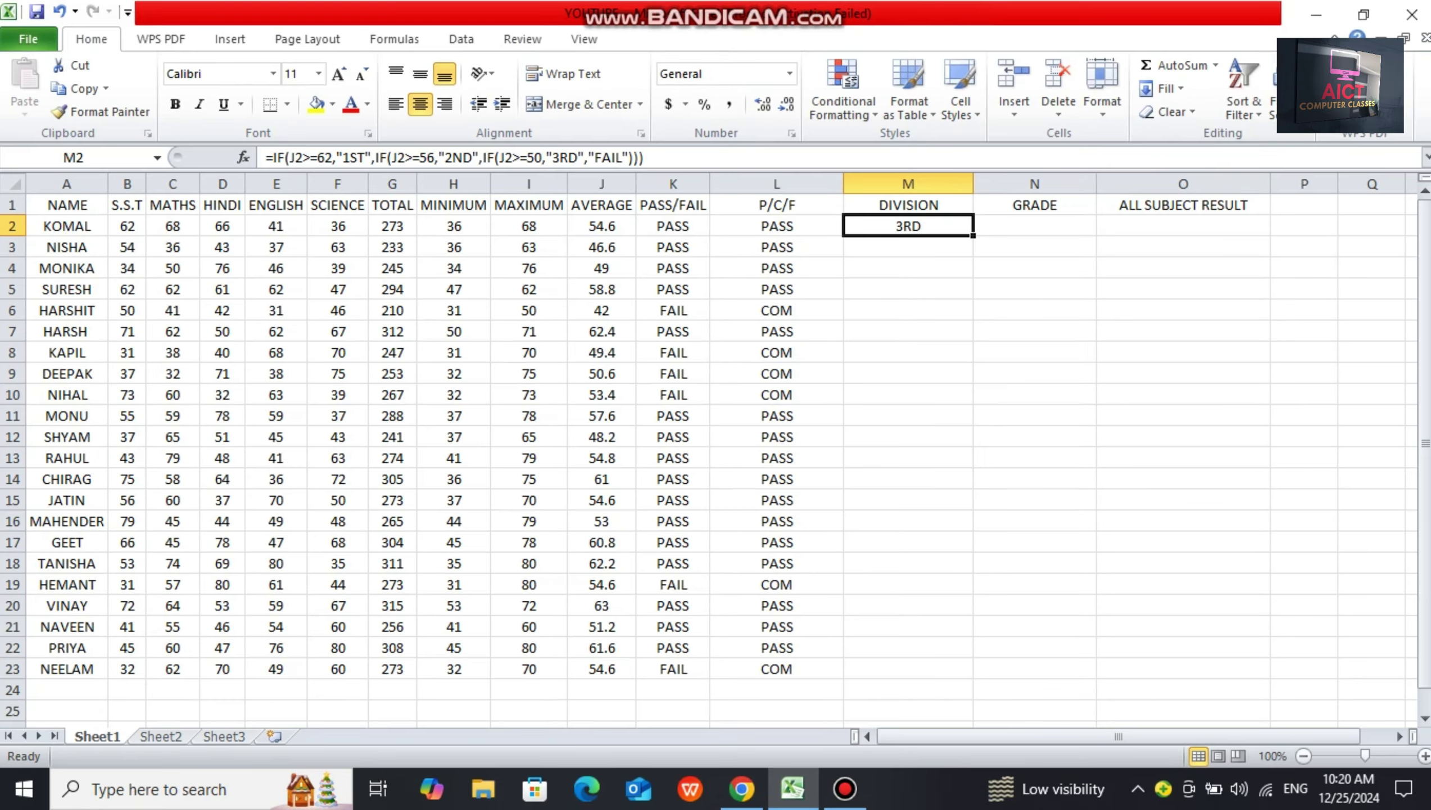
left_click_drag(908, 226, 908, 647)
key("ctrl+d")
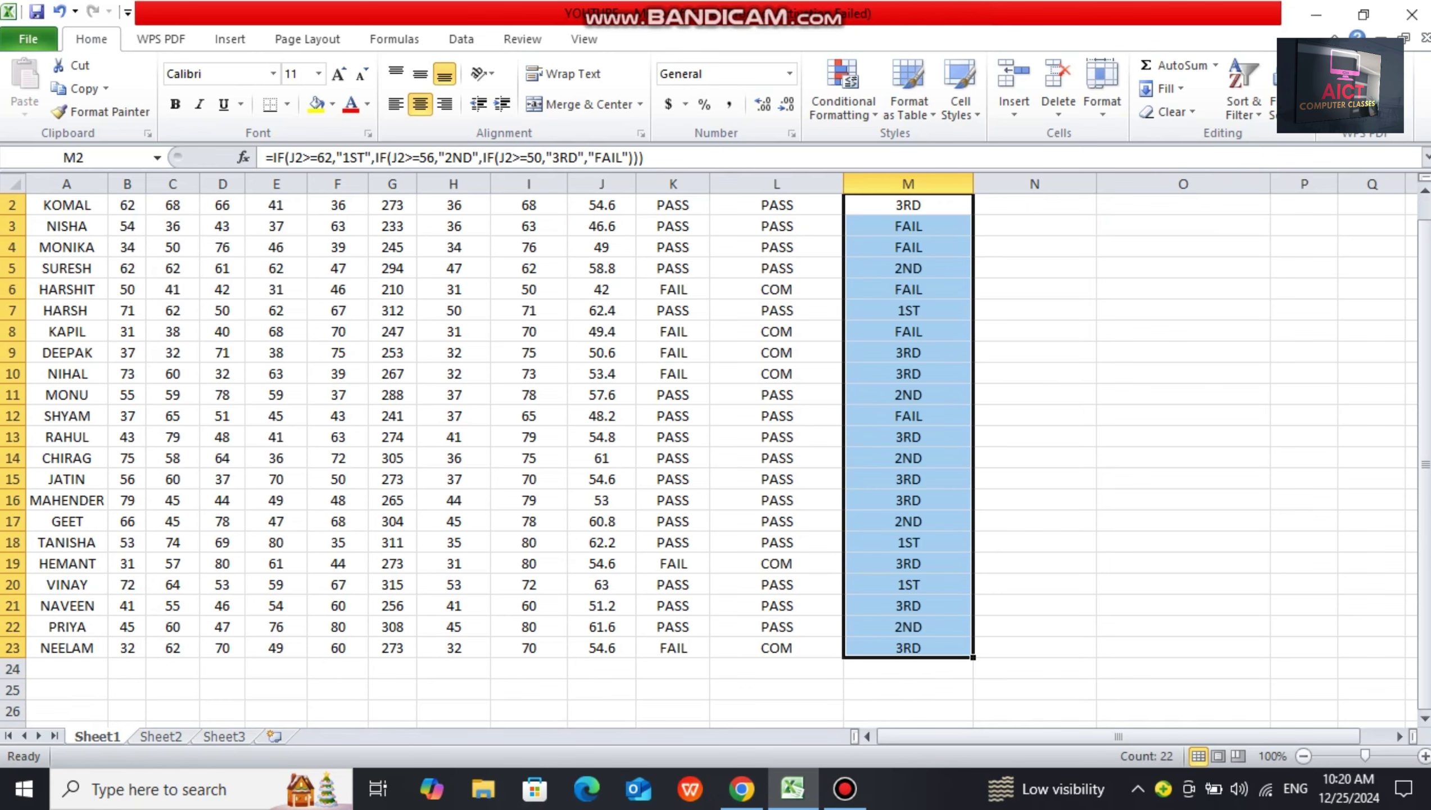
key("Down")
key("Down")
key("Down")
key("Down")
key("Down")
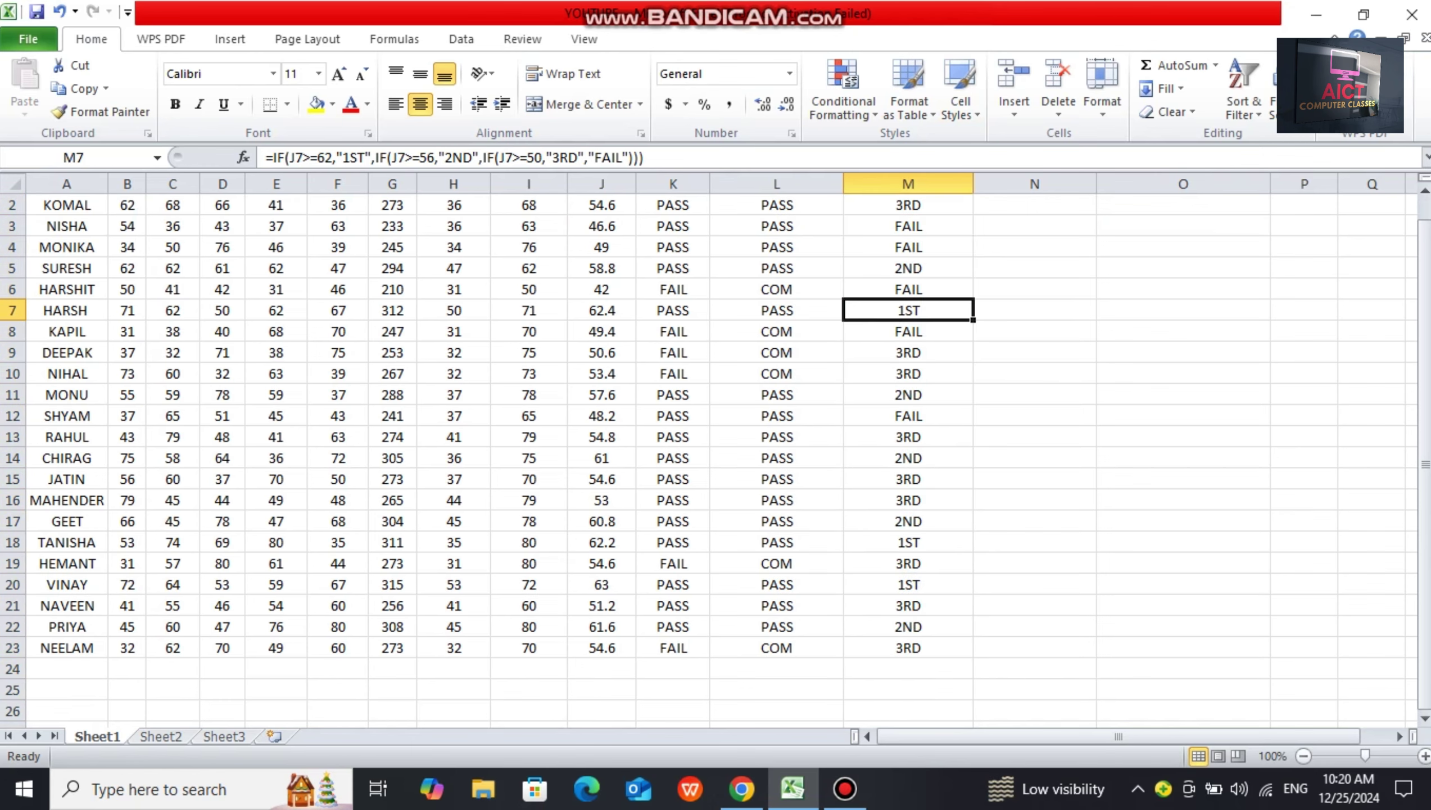
- Start an IF formula in N2, the first student's cell under GRADE
key("Up")
key("Up")
key("Up")
key("Up")
key("Up")
key("Up")
key("Right")
key("Down")
key("Down")
key("Down")
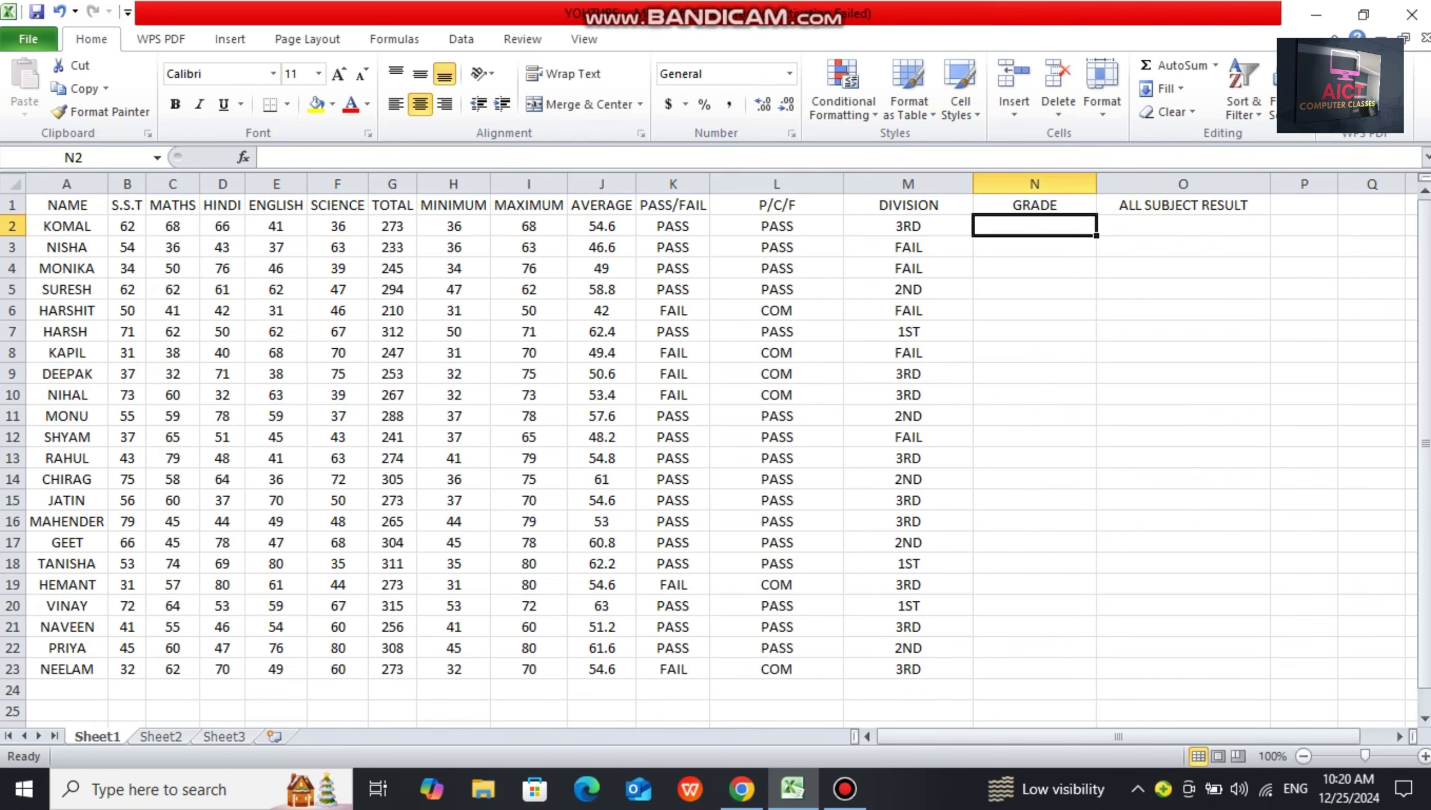
key("Up")
key("Up")
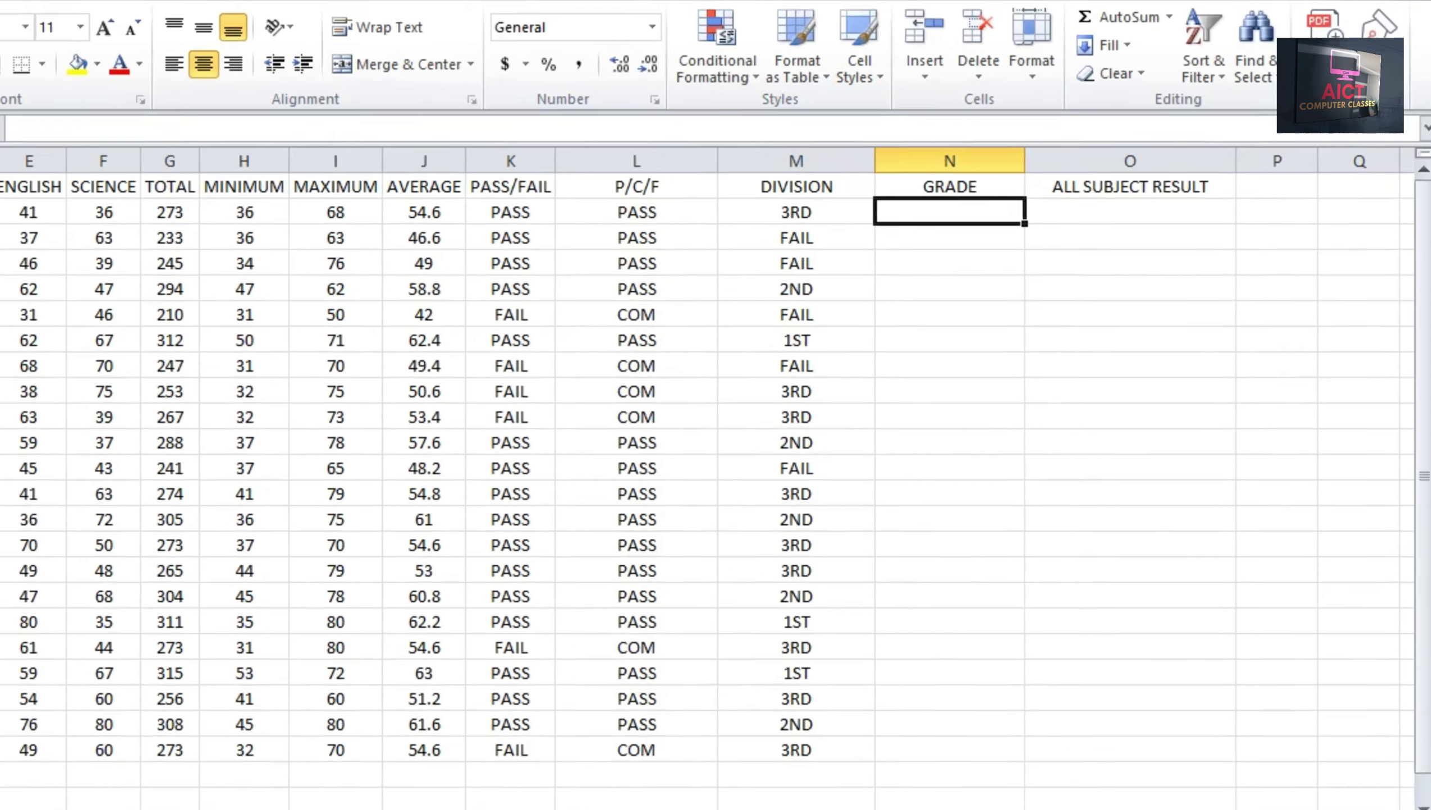
type("=I")
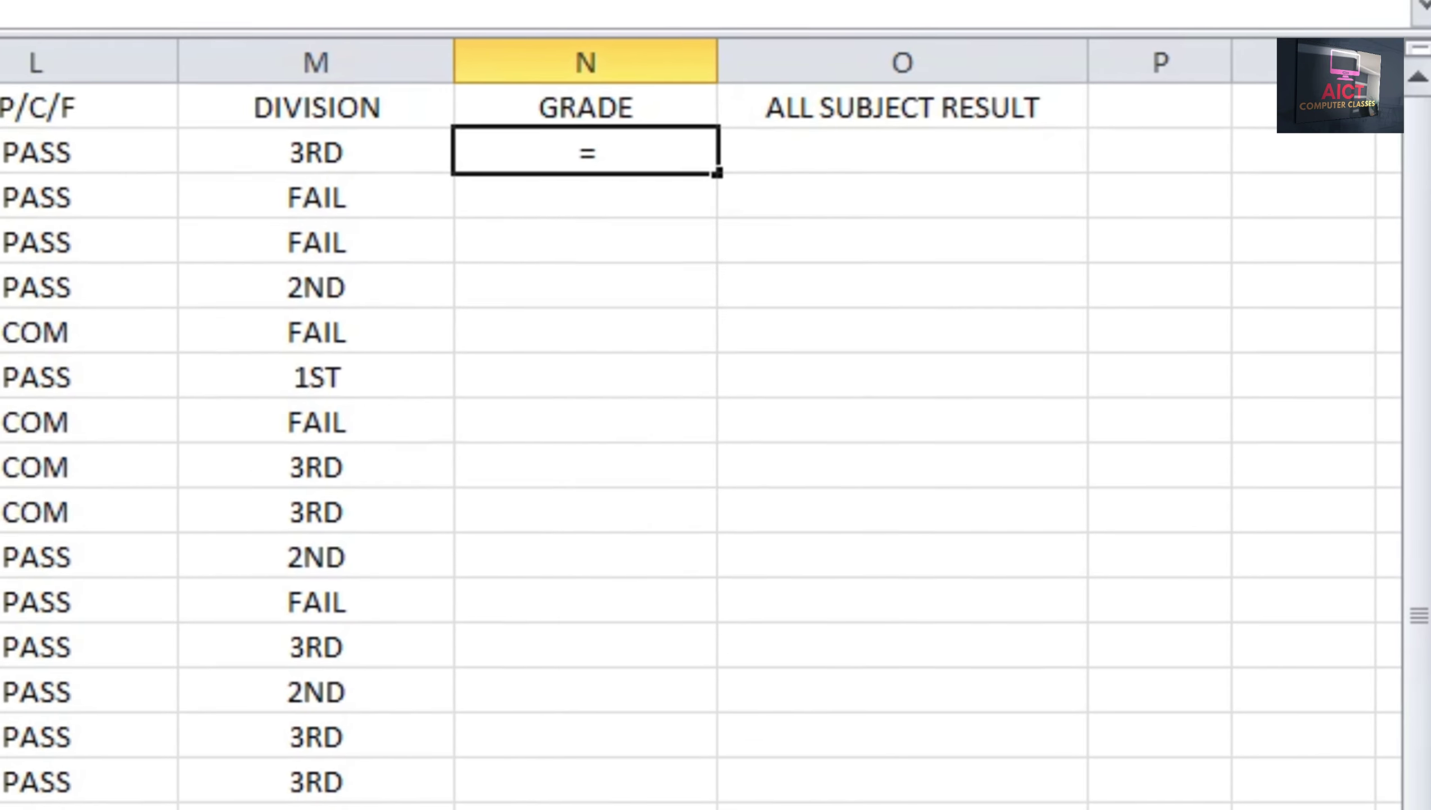
type("F()")
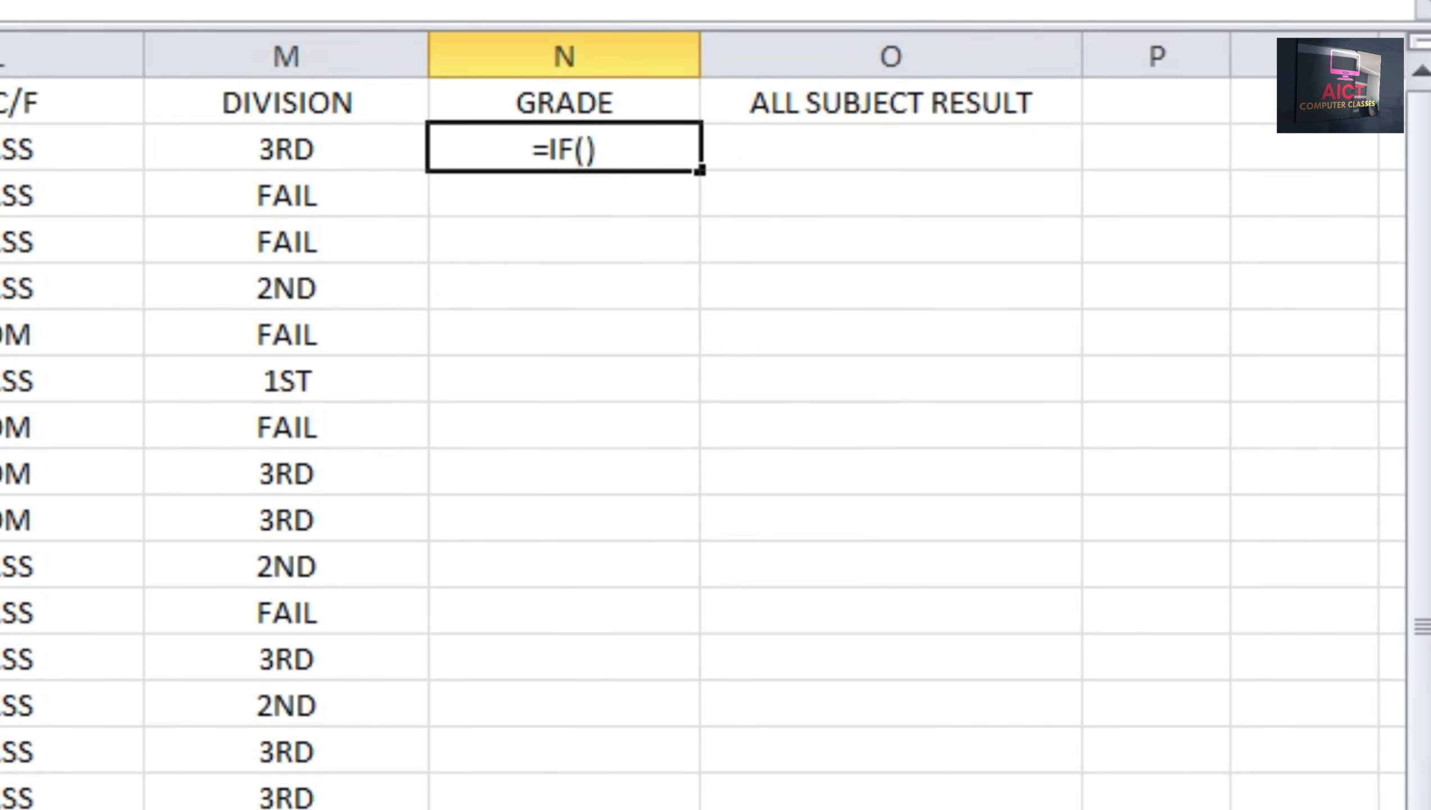
key("Left")
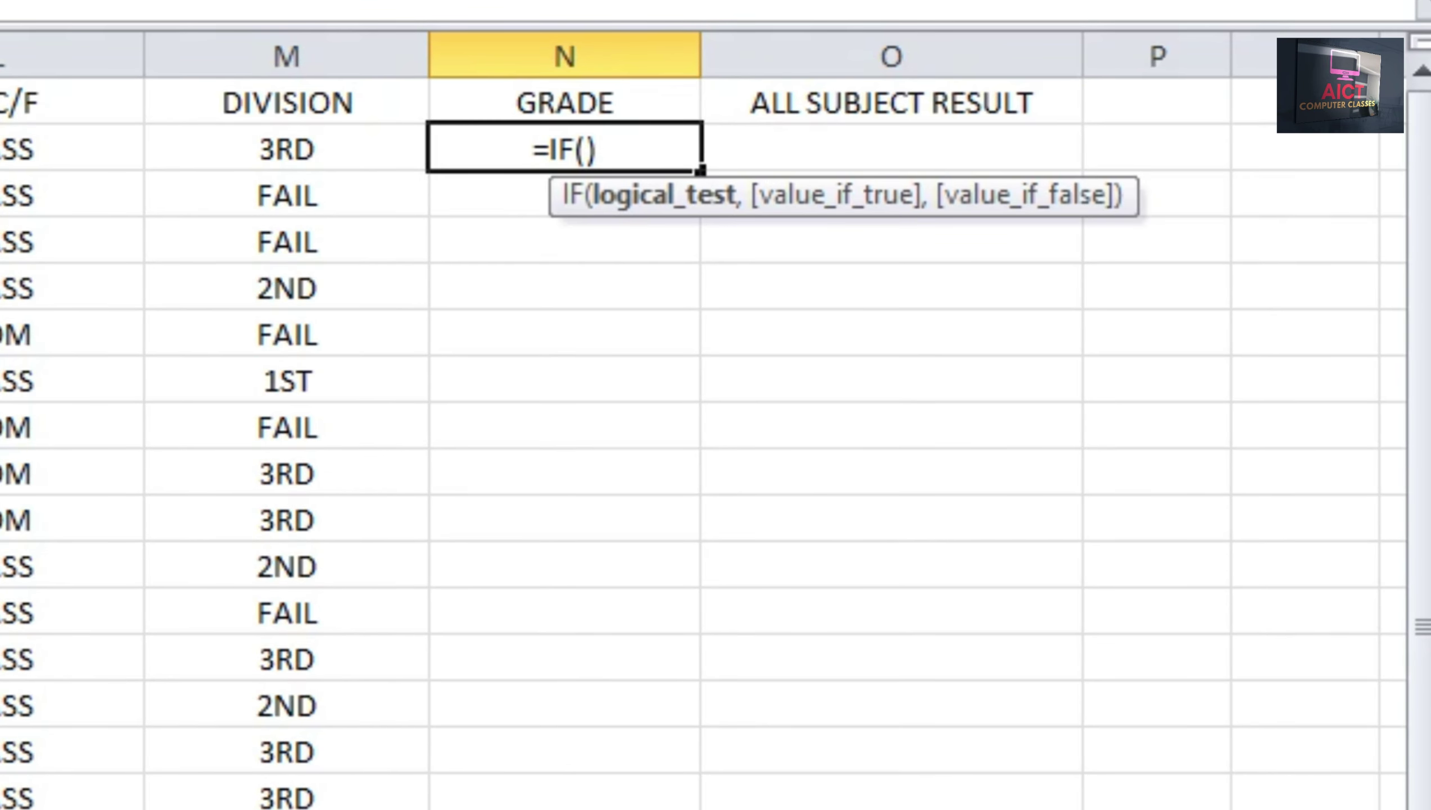
- Give the IF in N2 the test J2>=62 and return "A" when it is true
type("J2")
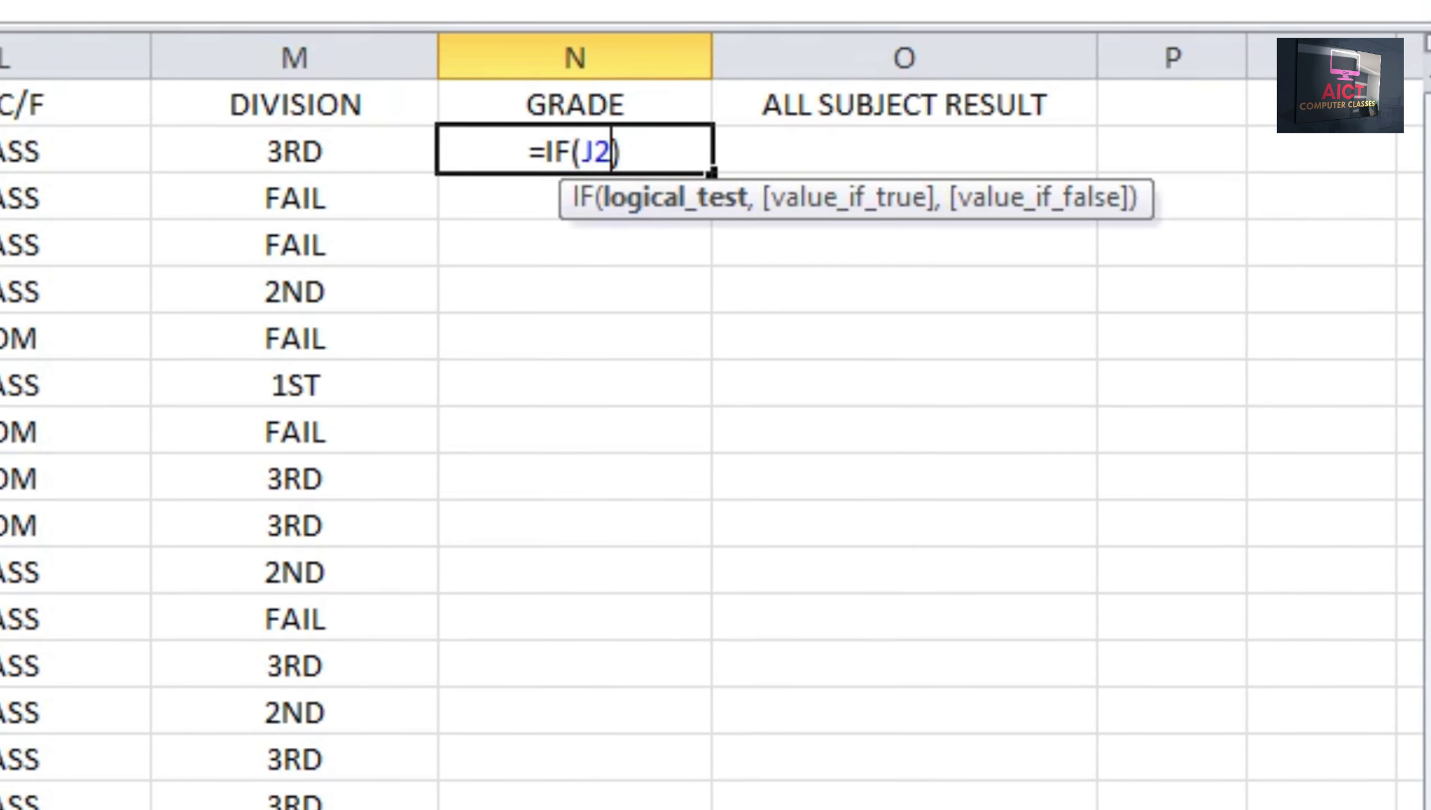
type("=")
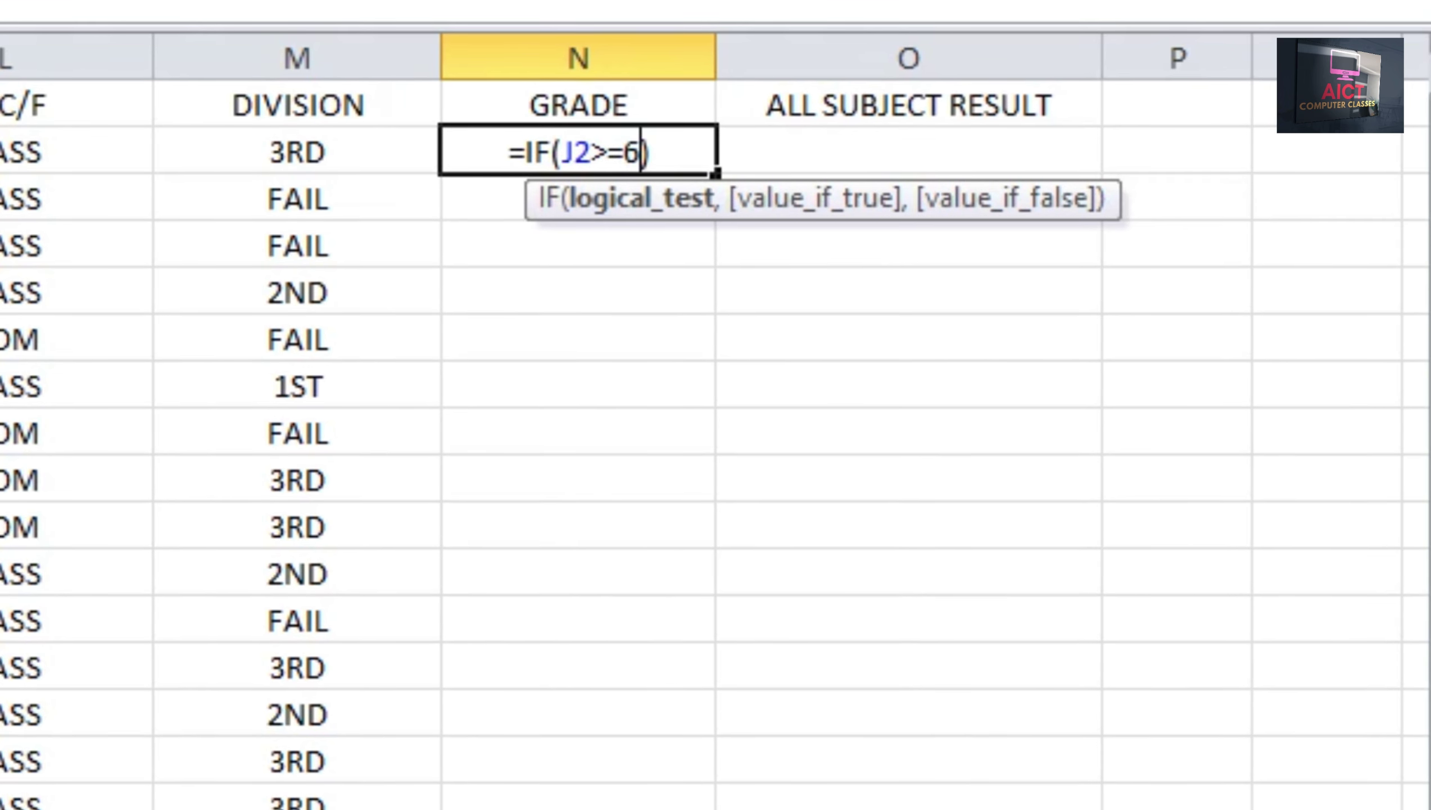
type("62,")
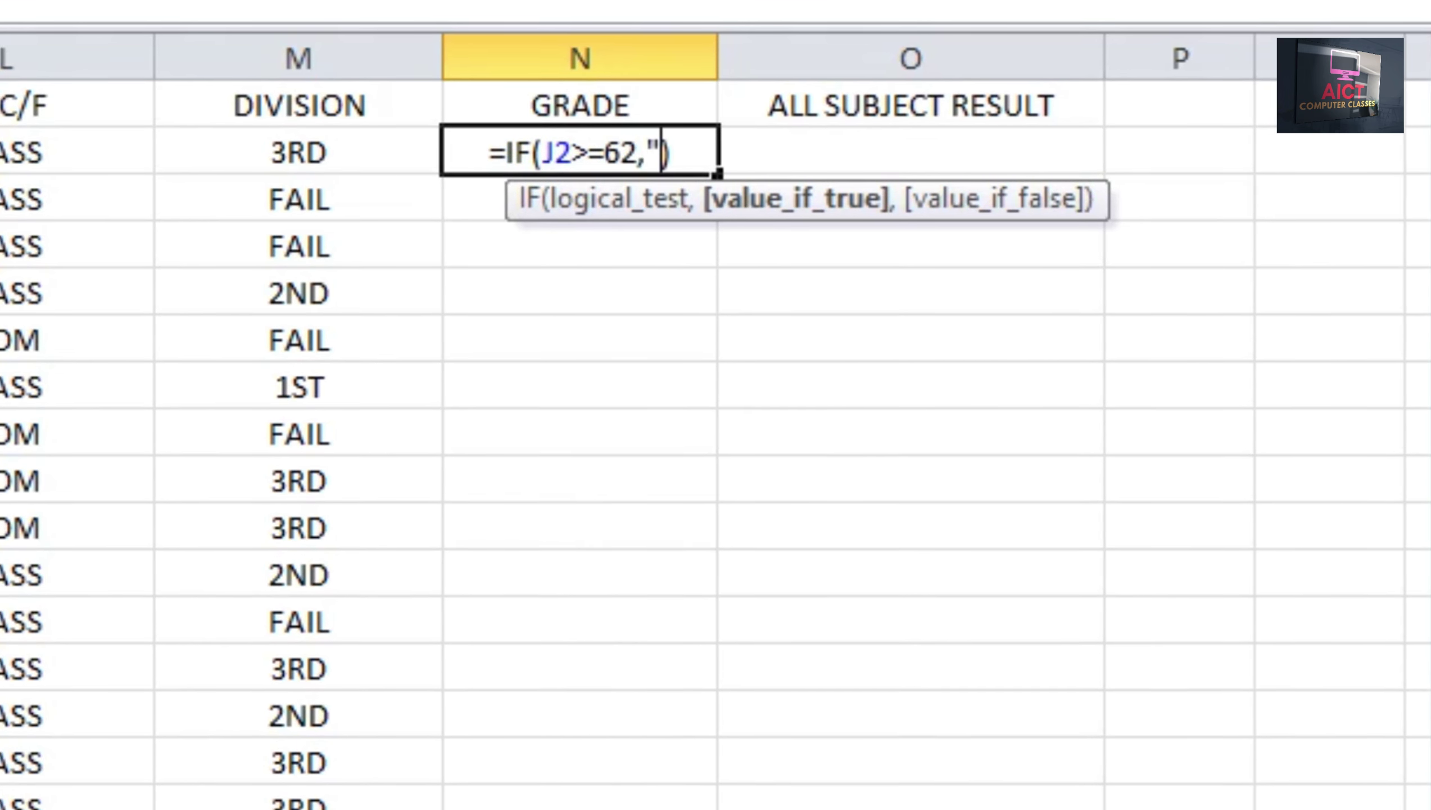
type("\"A")
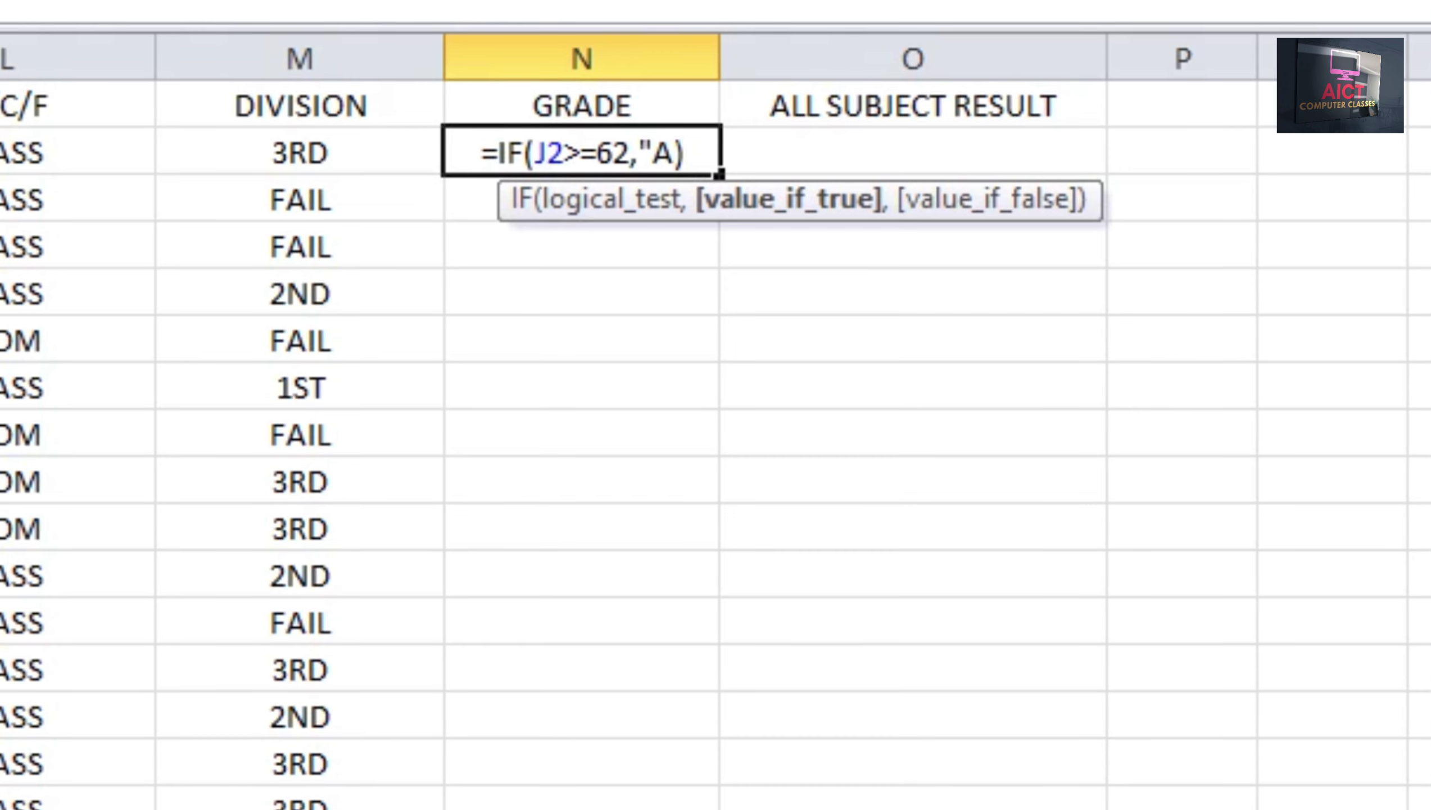
type("\"")
- Nest a second IF in the N2 formula that returns "B" when J2>=56
type(",IF(")
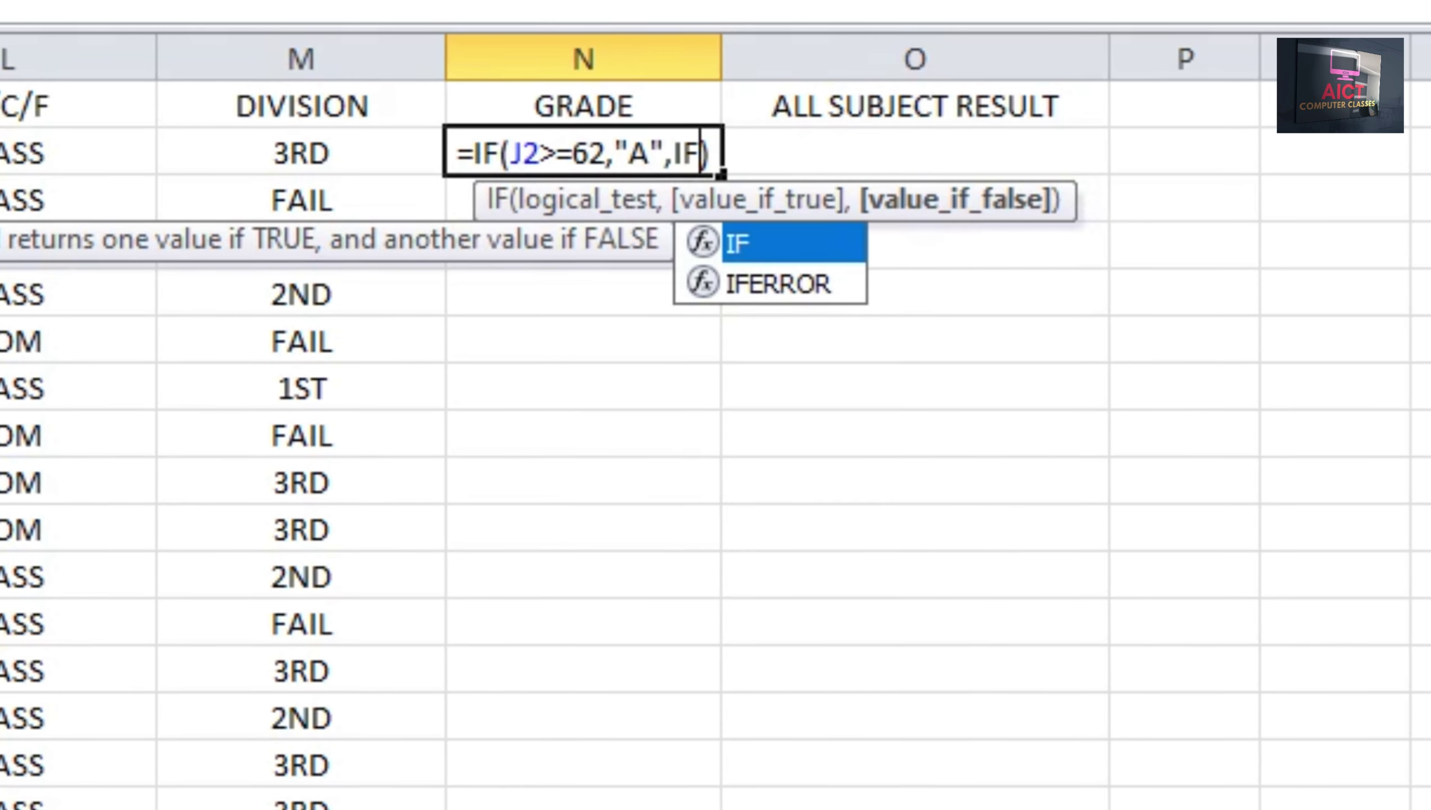
type(")")
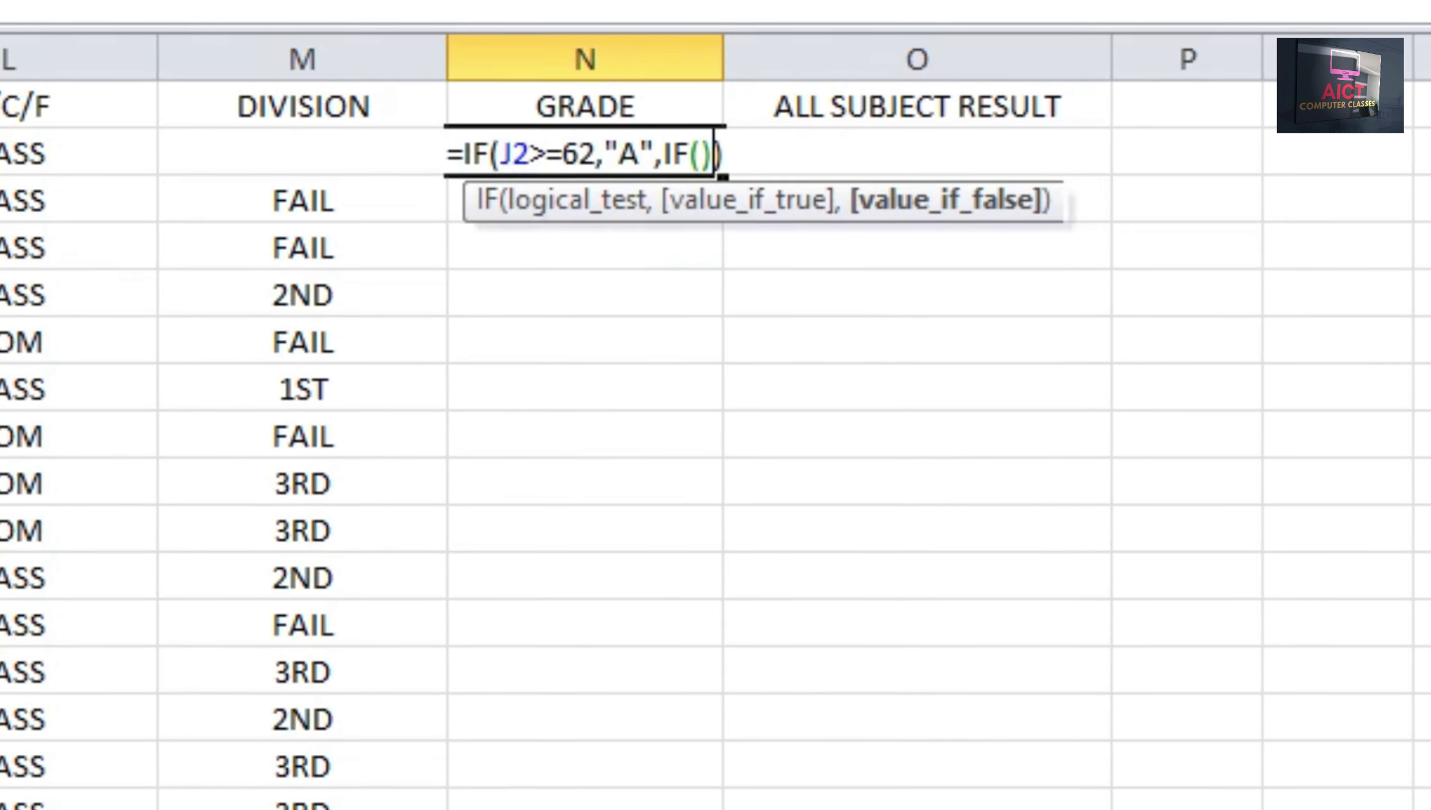
key("Return")
key("Return")
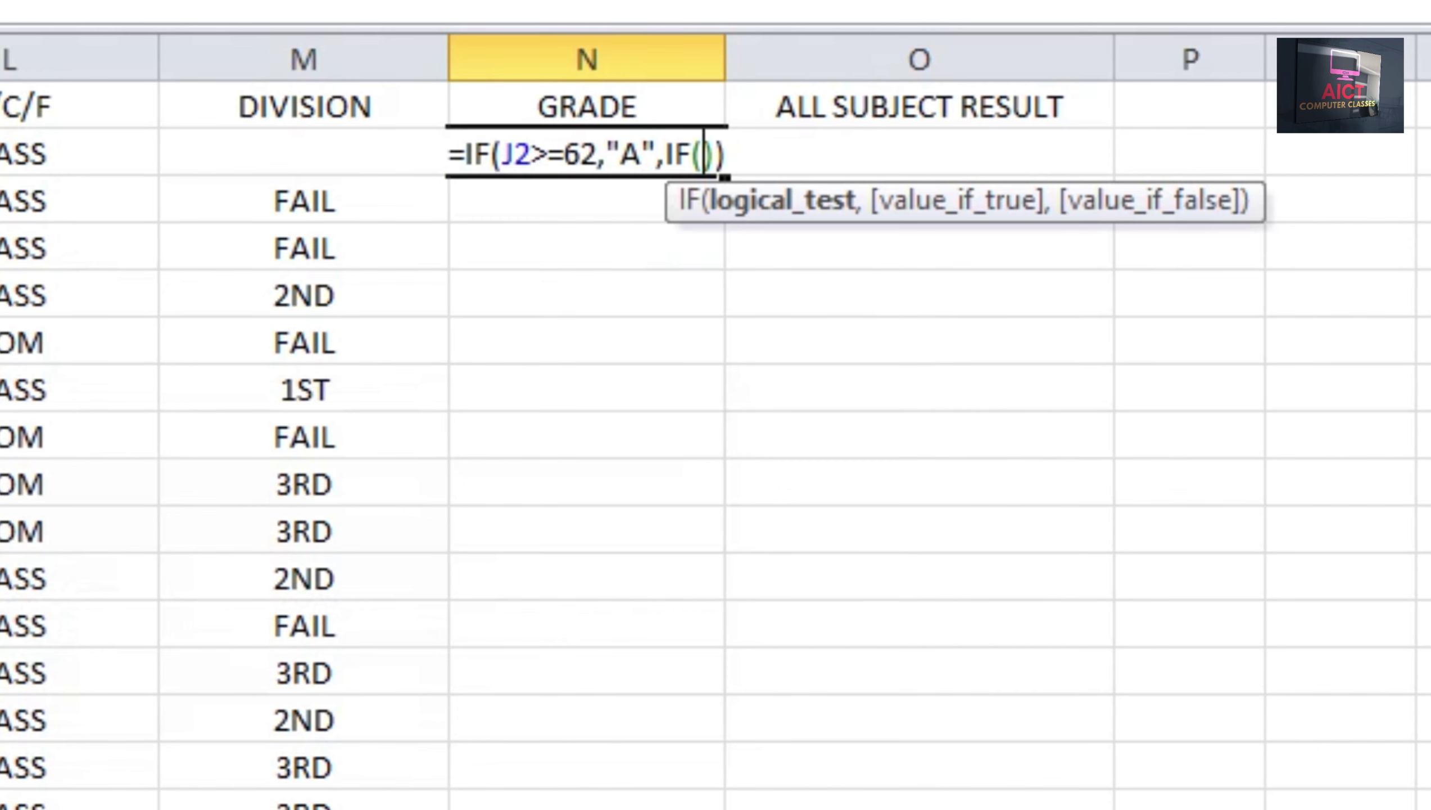
type("J2>=56,\"B")
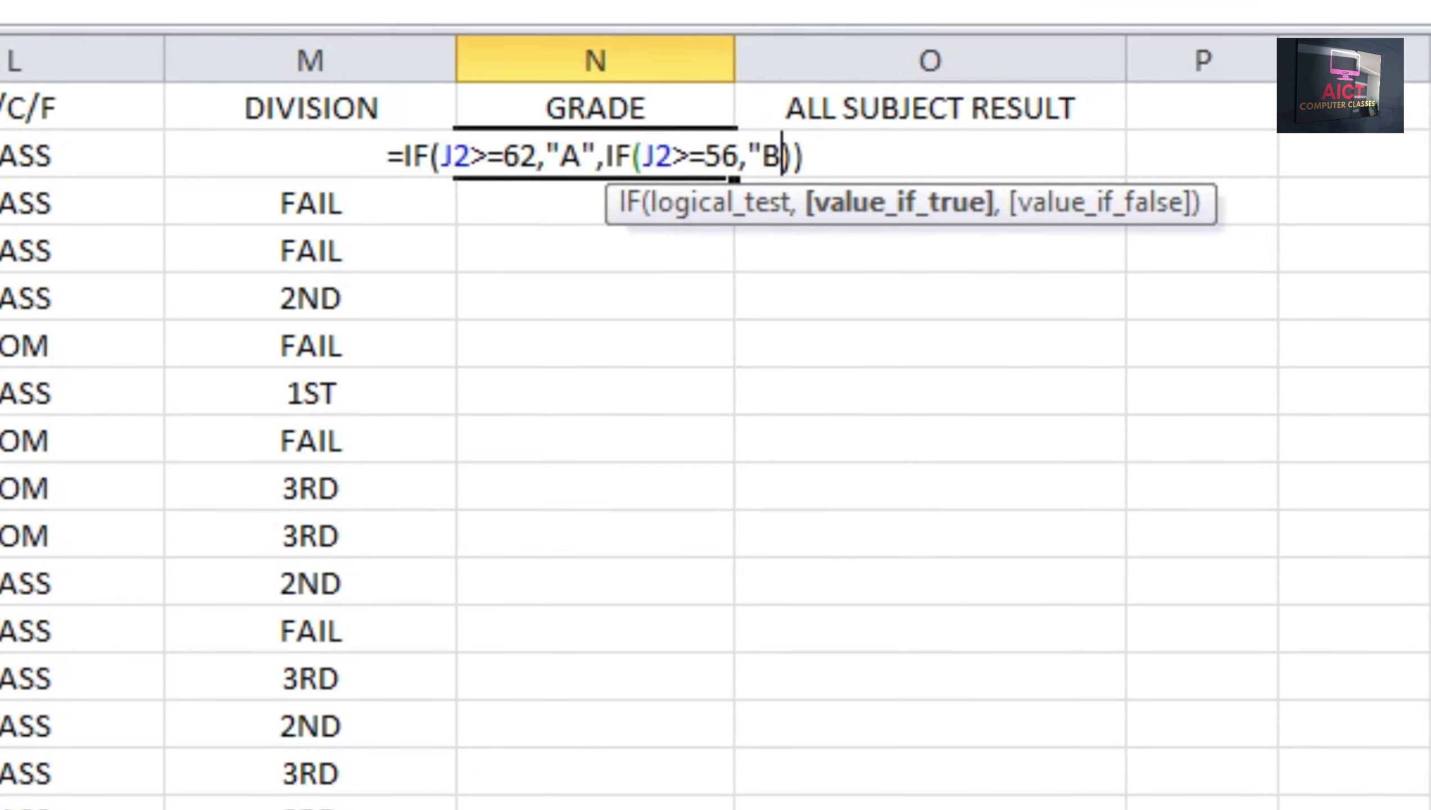
- Nest a third IF in the N2 formula that returns "C" when J2>=50
type("\",IF")
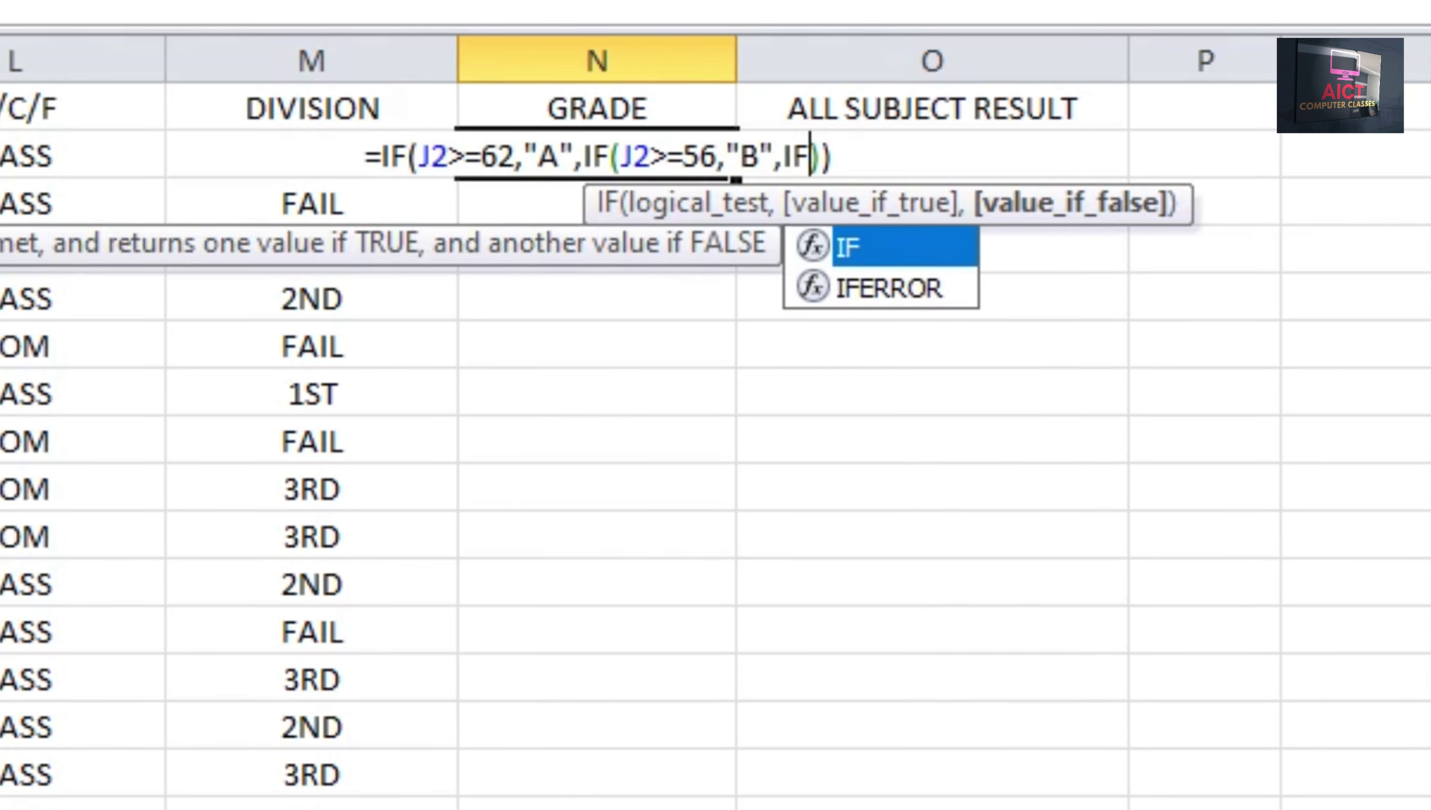
type("()")
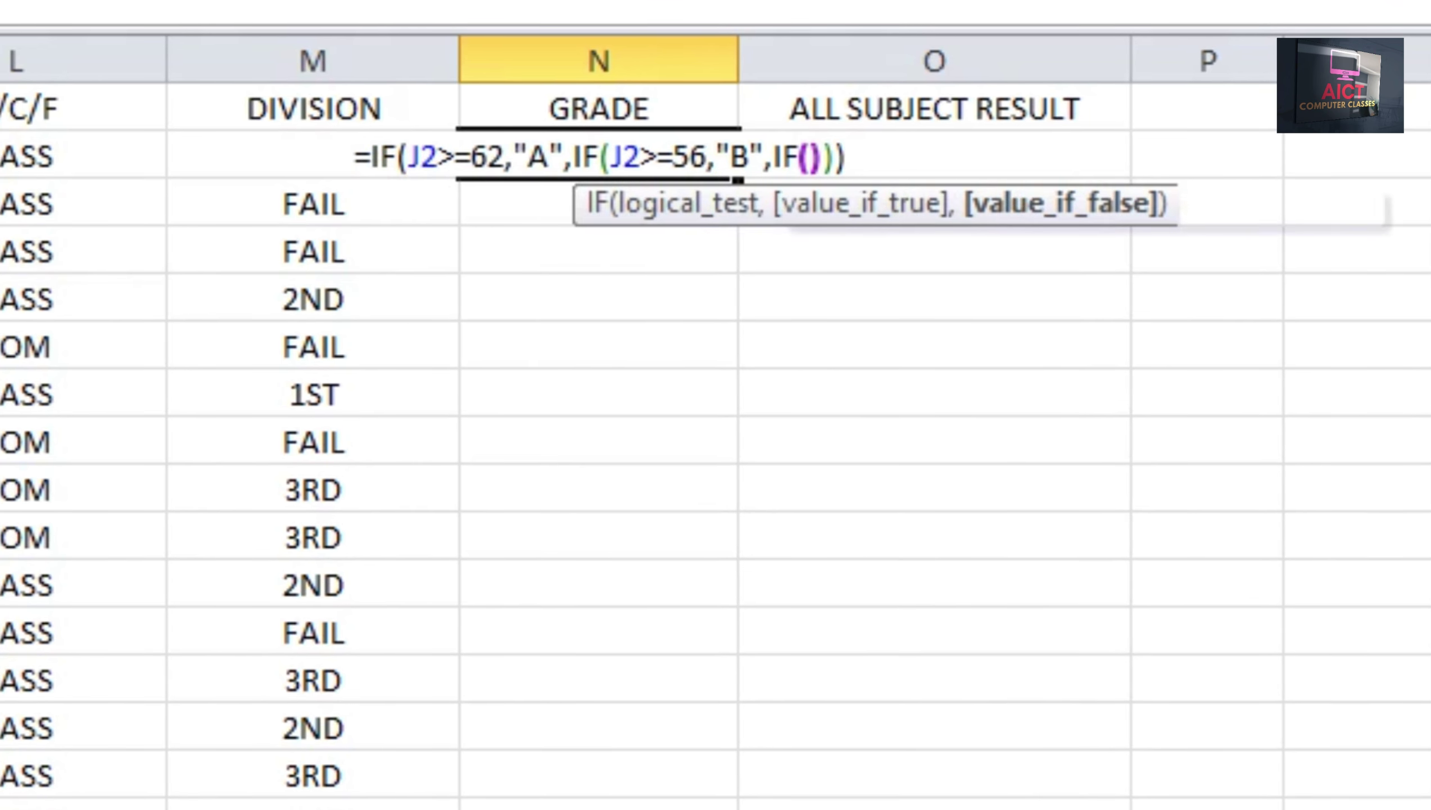
key("Return")
key("Left")
key("Return")
key("Return")
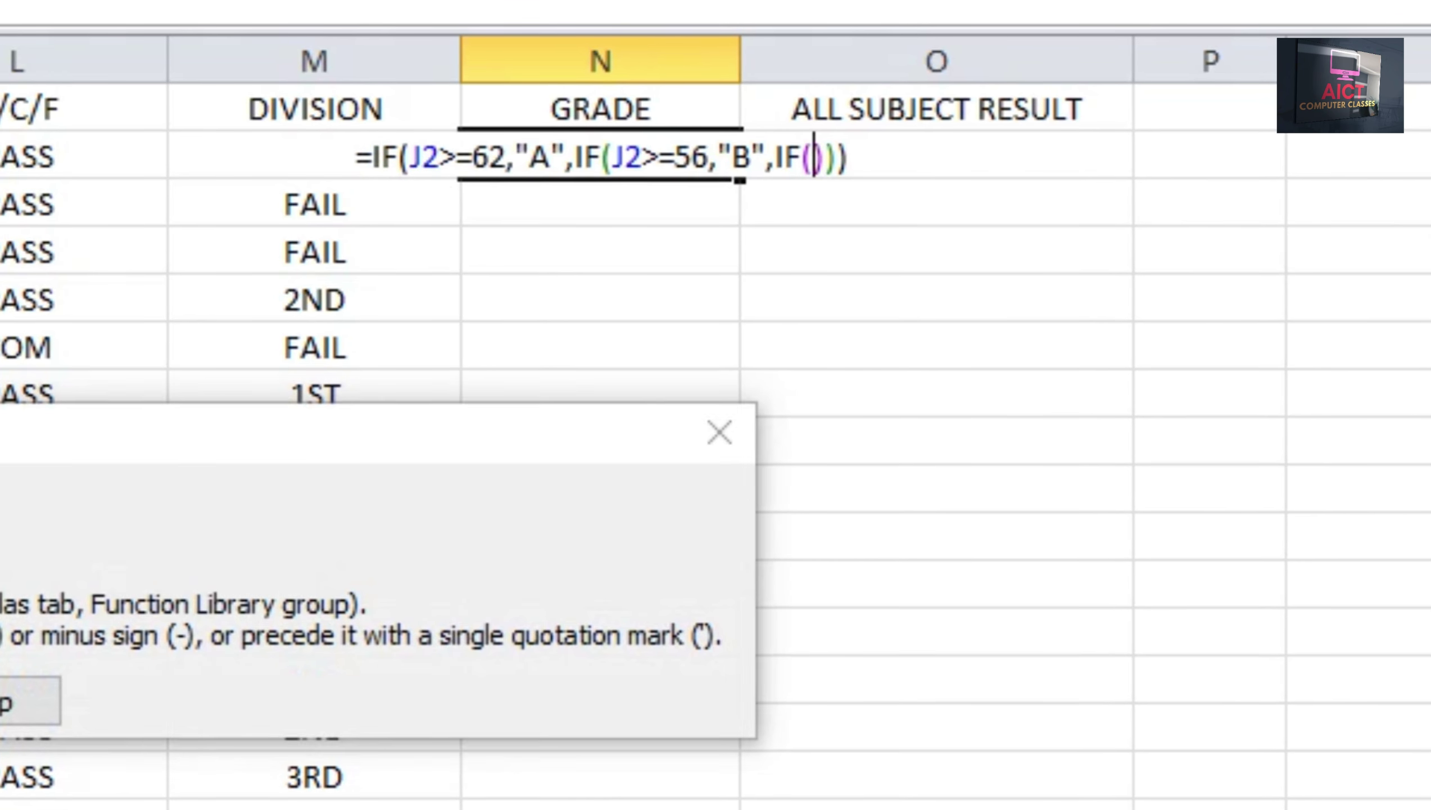
type("J2>=")
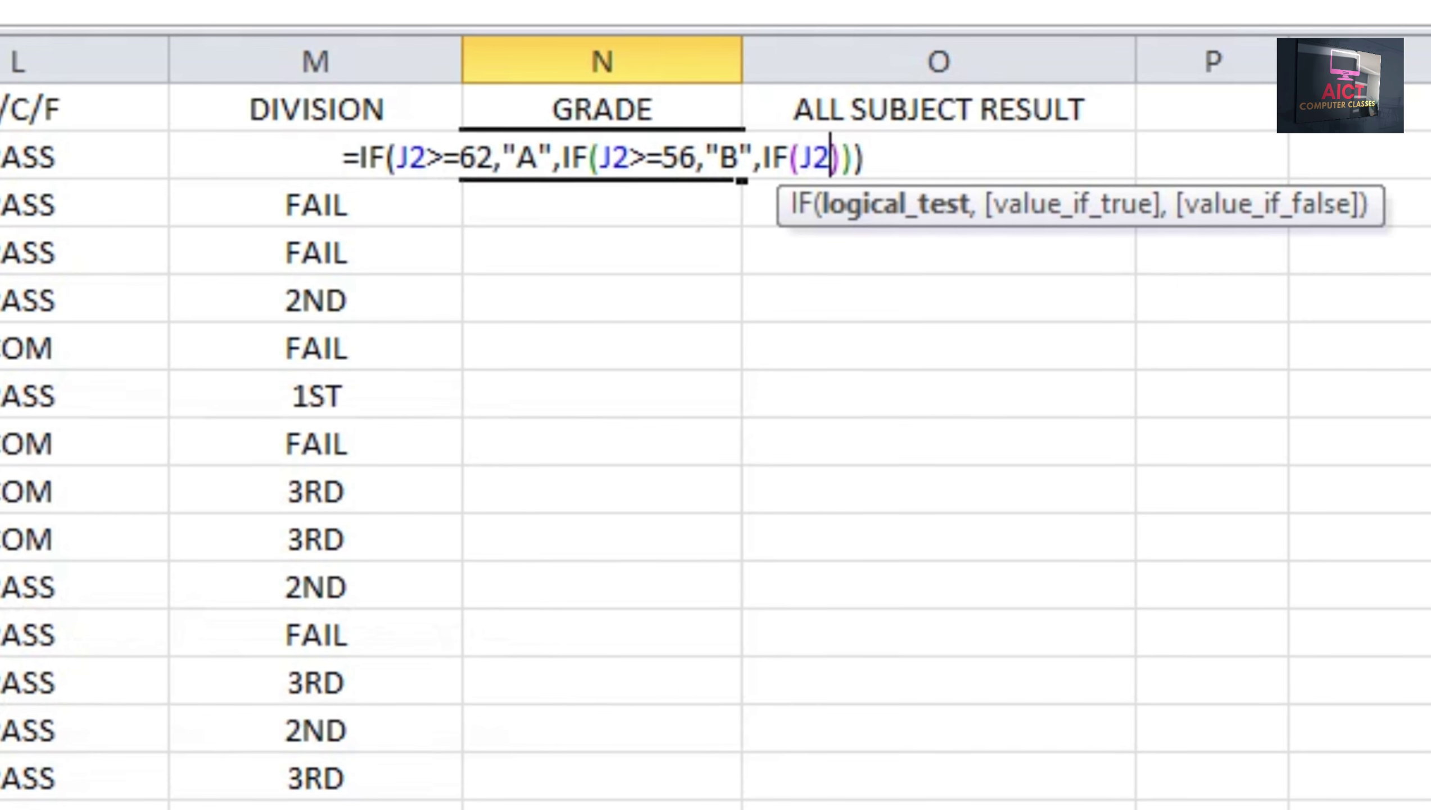
type("50,\"C\",")
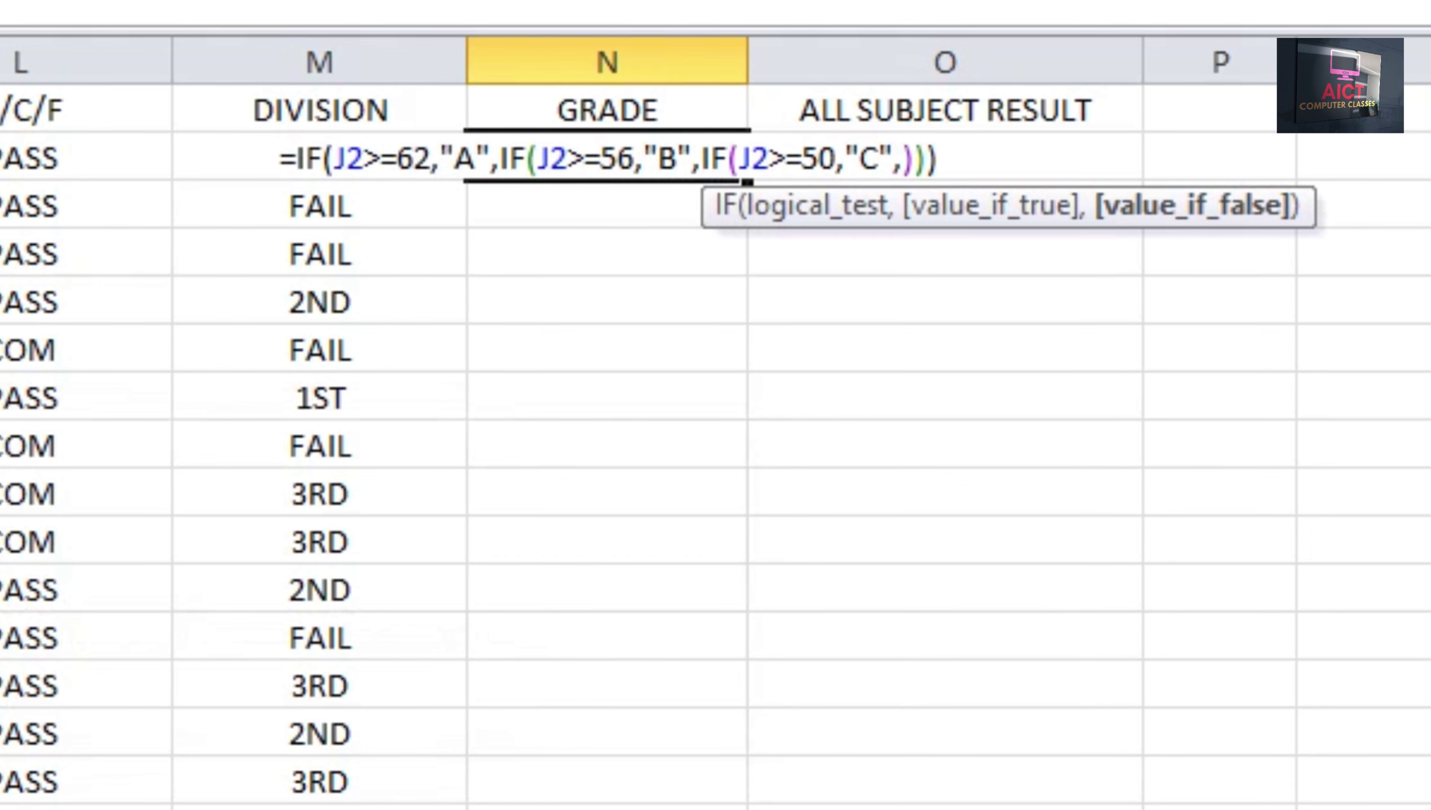
- Nest a fourth IF in the N2 formula that returns "D" when J2>=49 and "E" otherwise
type("IF")
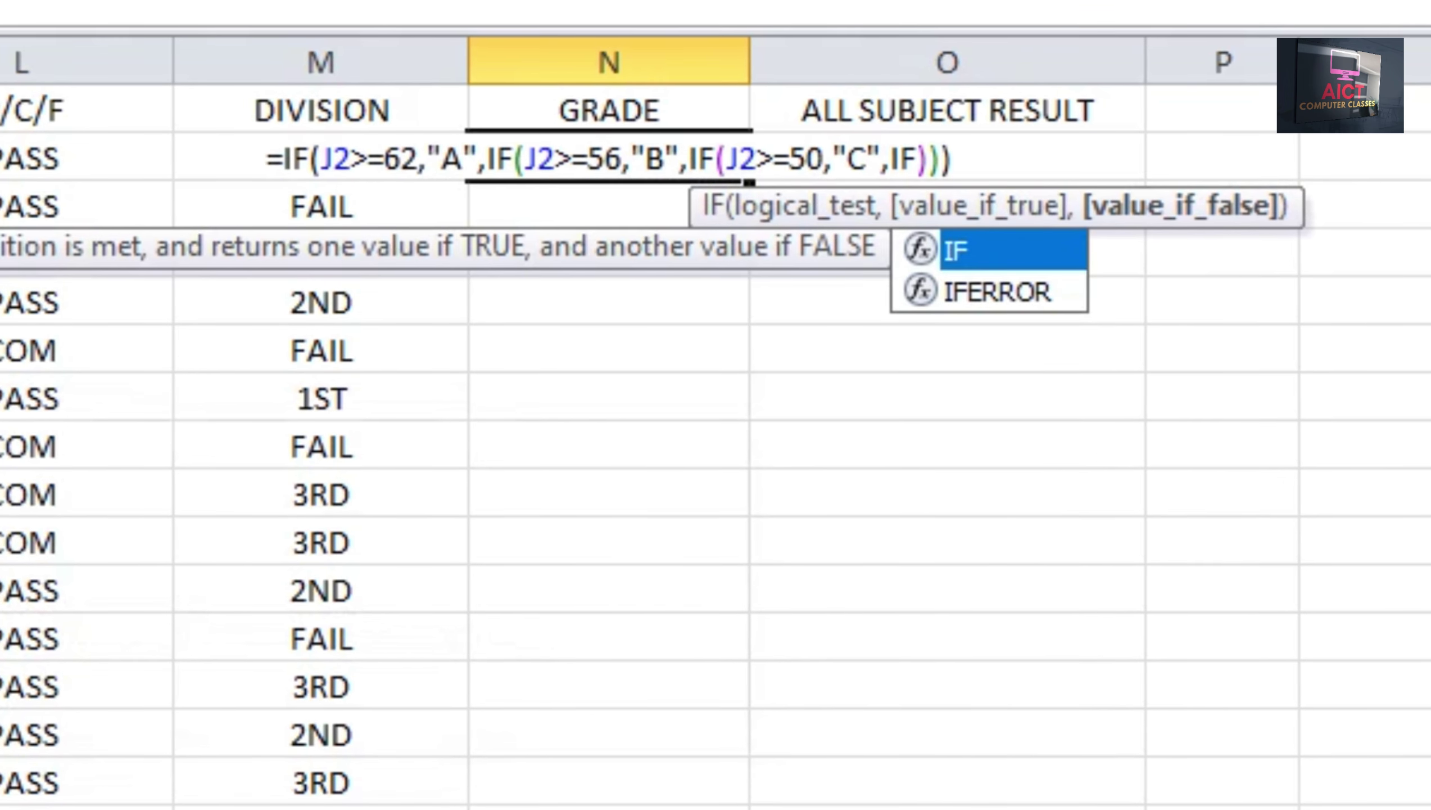
type("(")
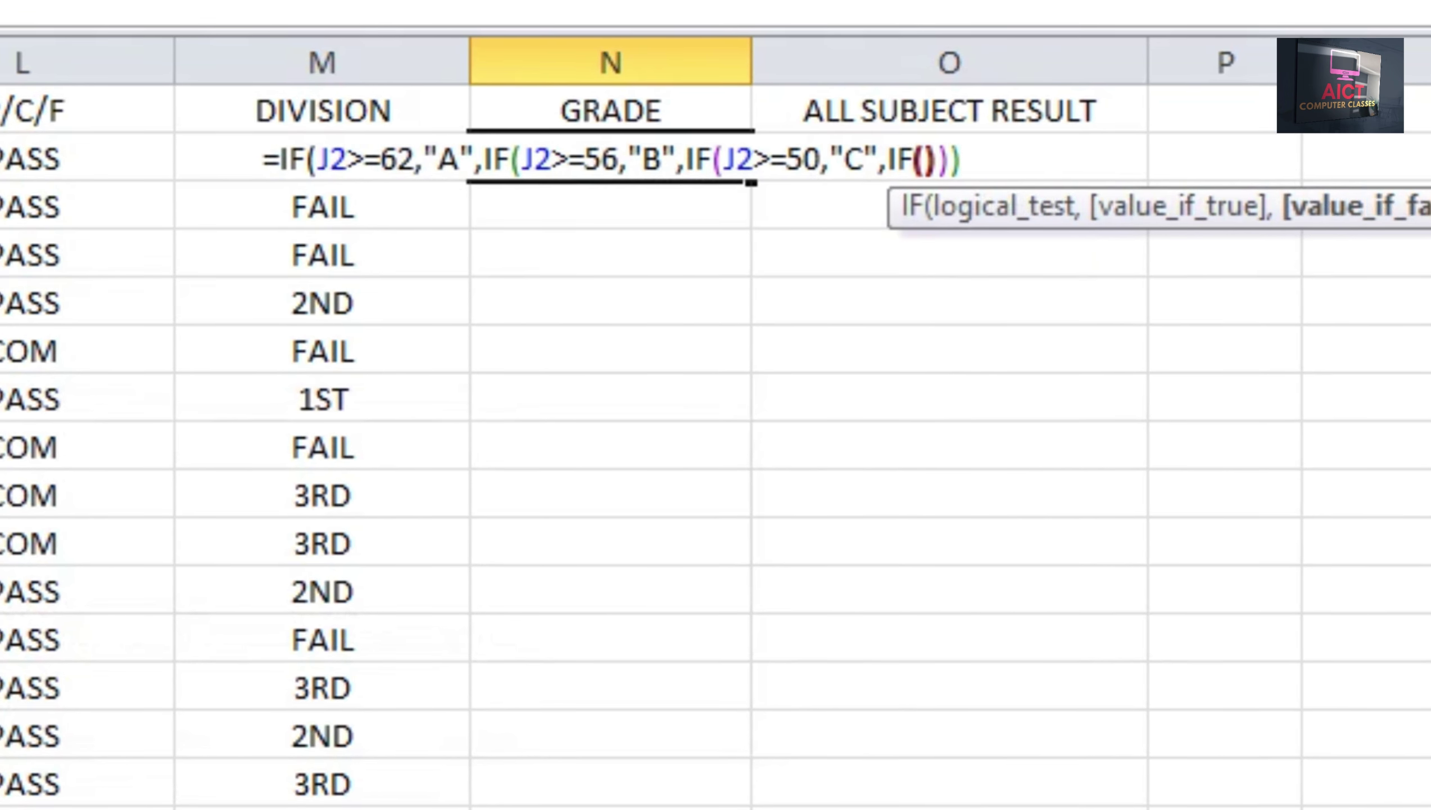
left_click(922, 159)
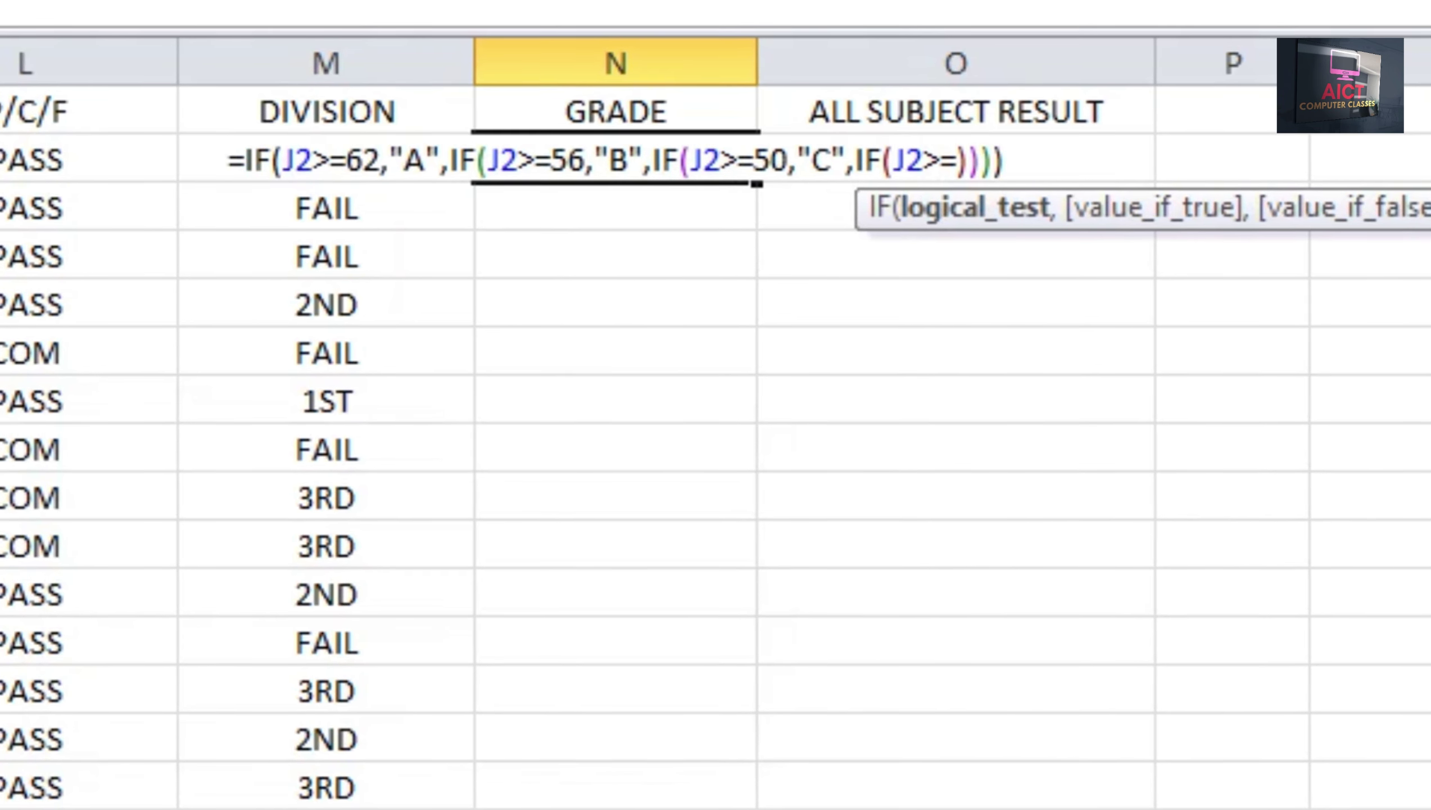
type("J2>=49")
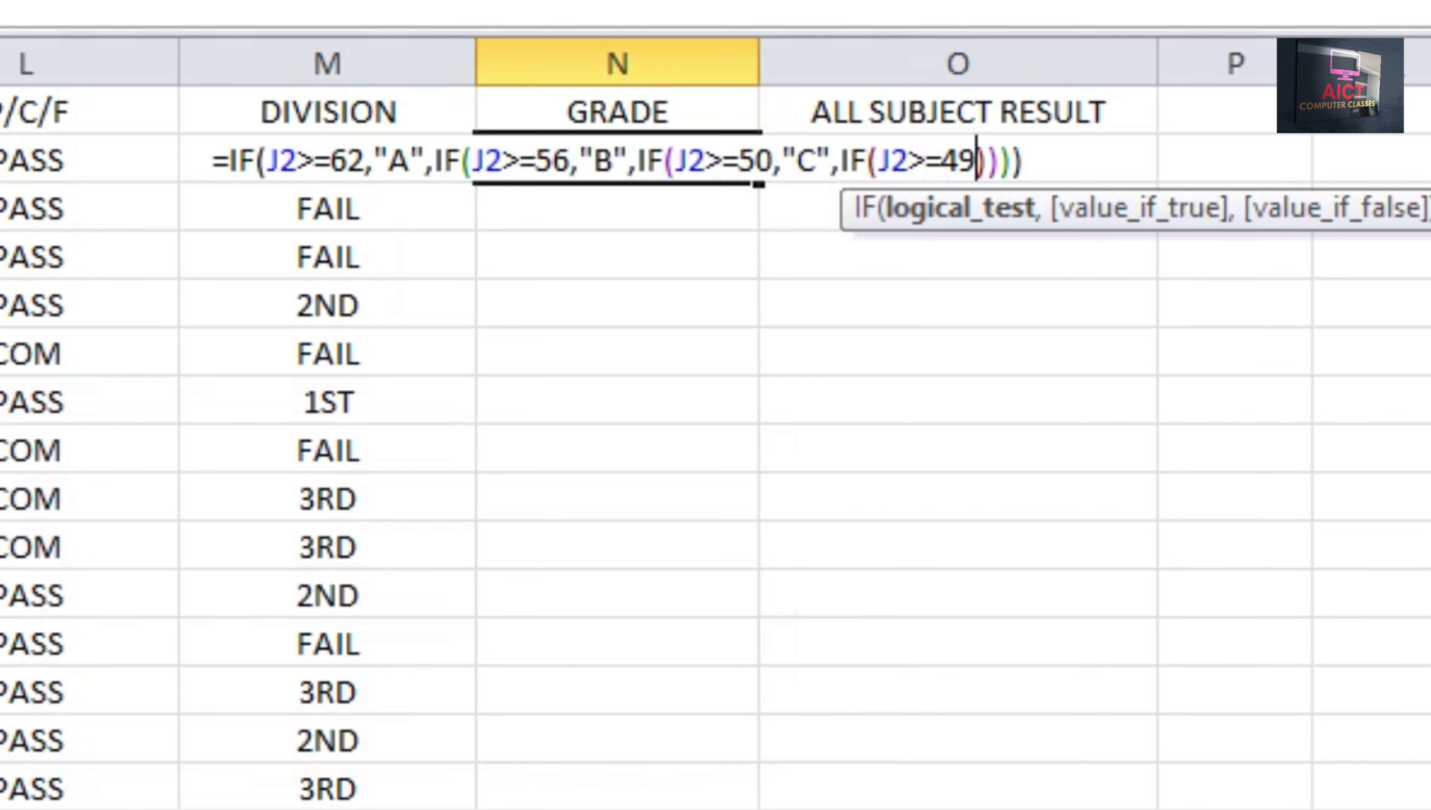
type(",\"D")
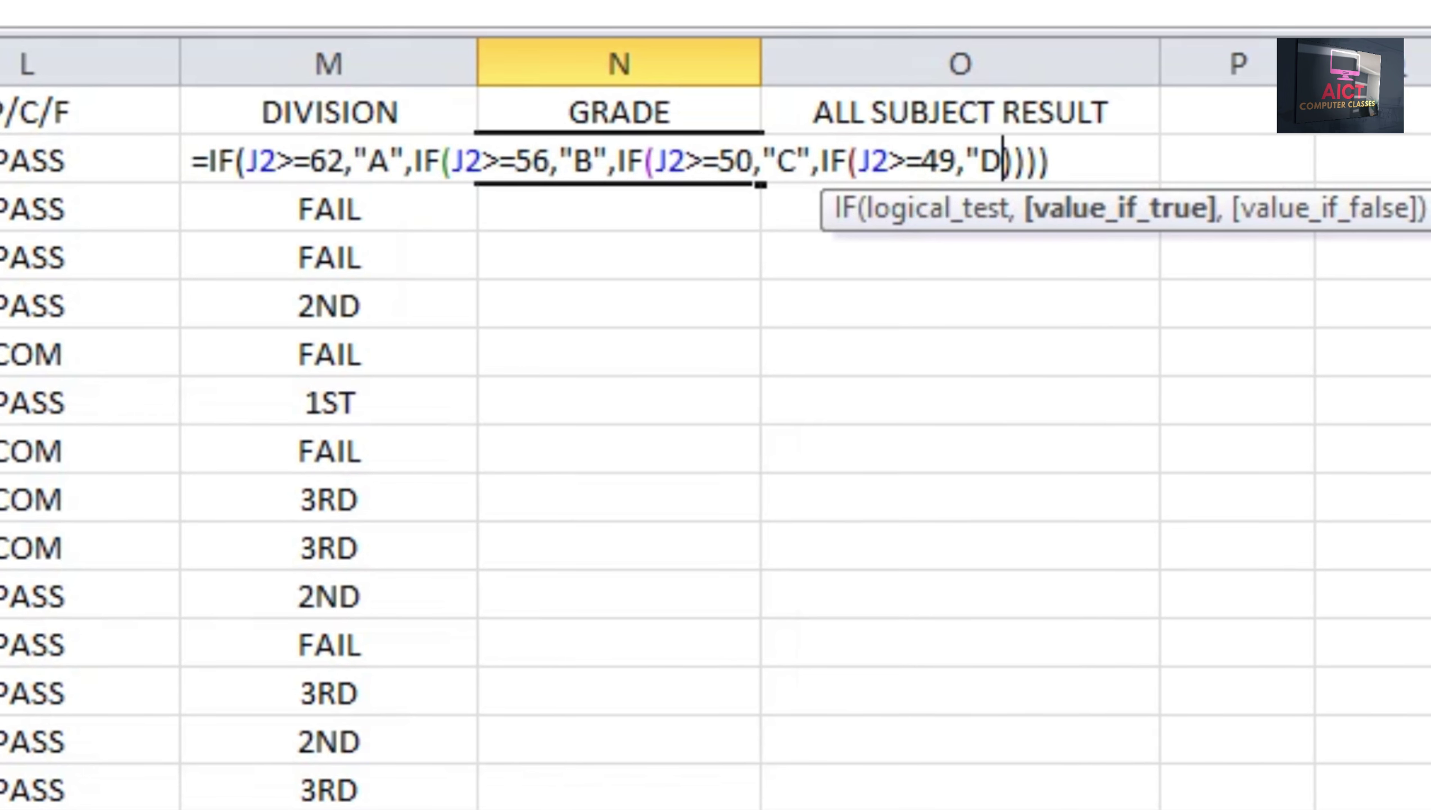
type("\",\"E")
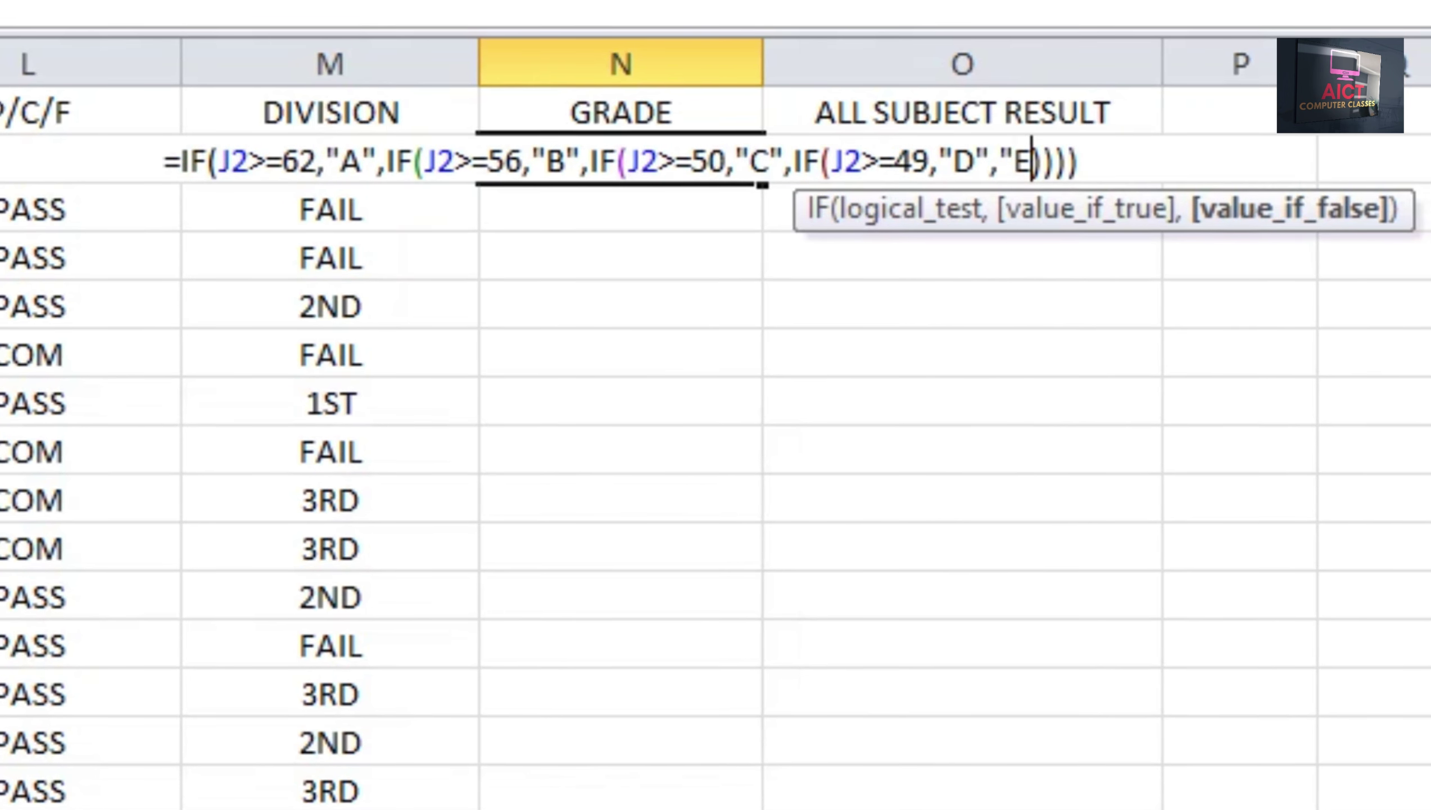
type("\"")
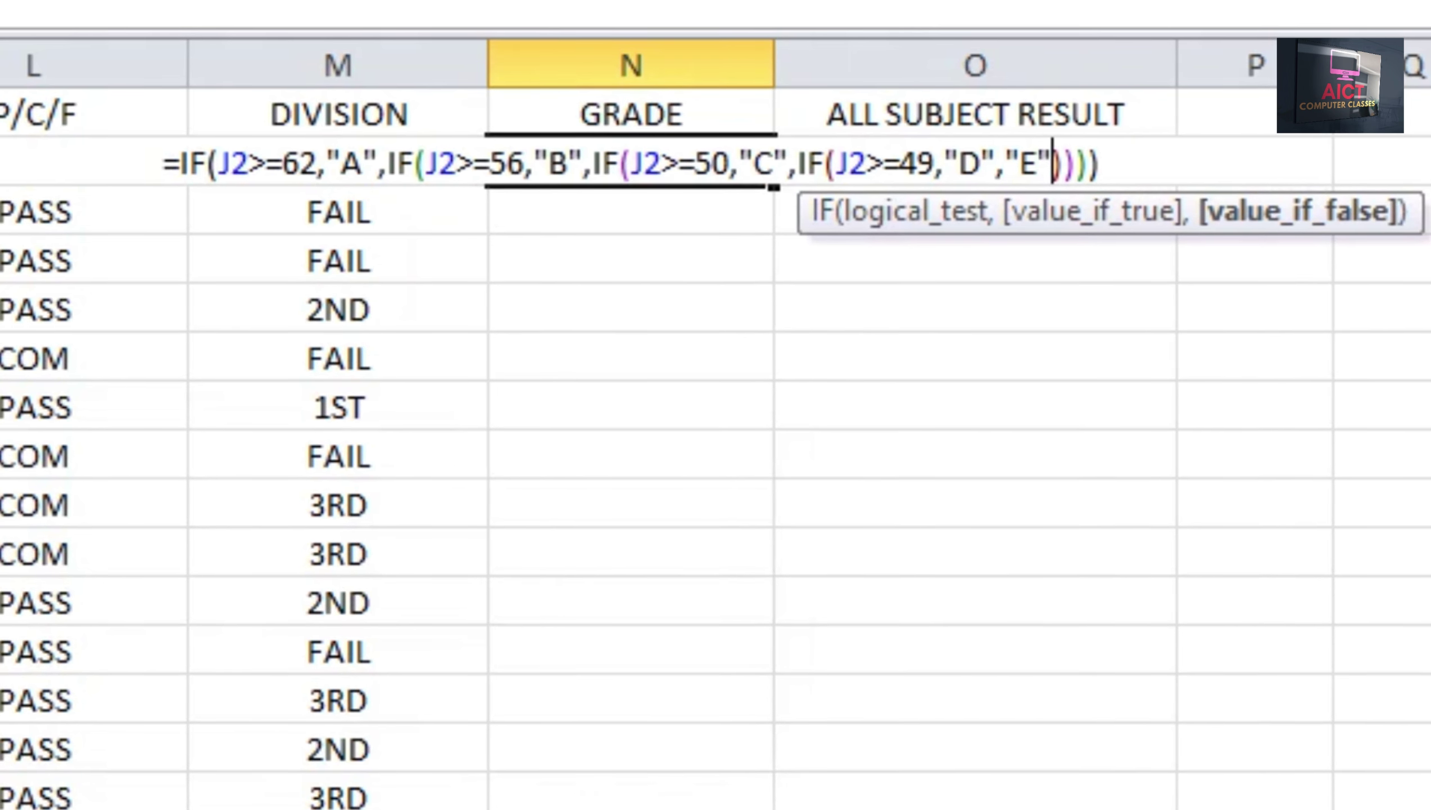
- Review the grade returned by each nested IF in the N2 formula and enter it
left_click(583, 164)
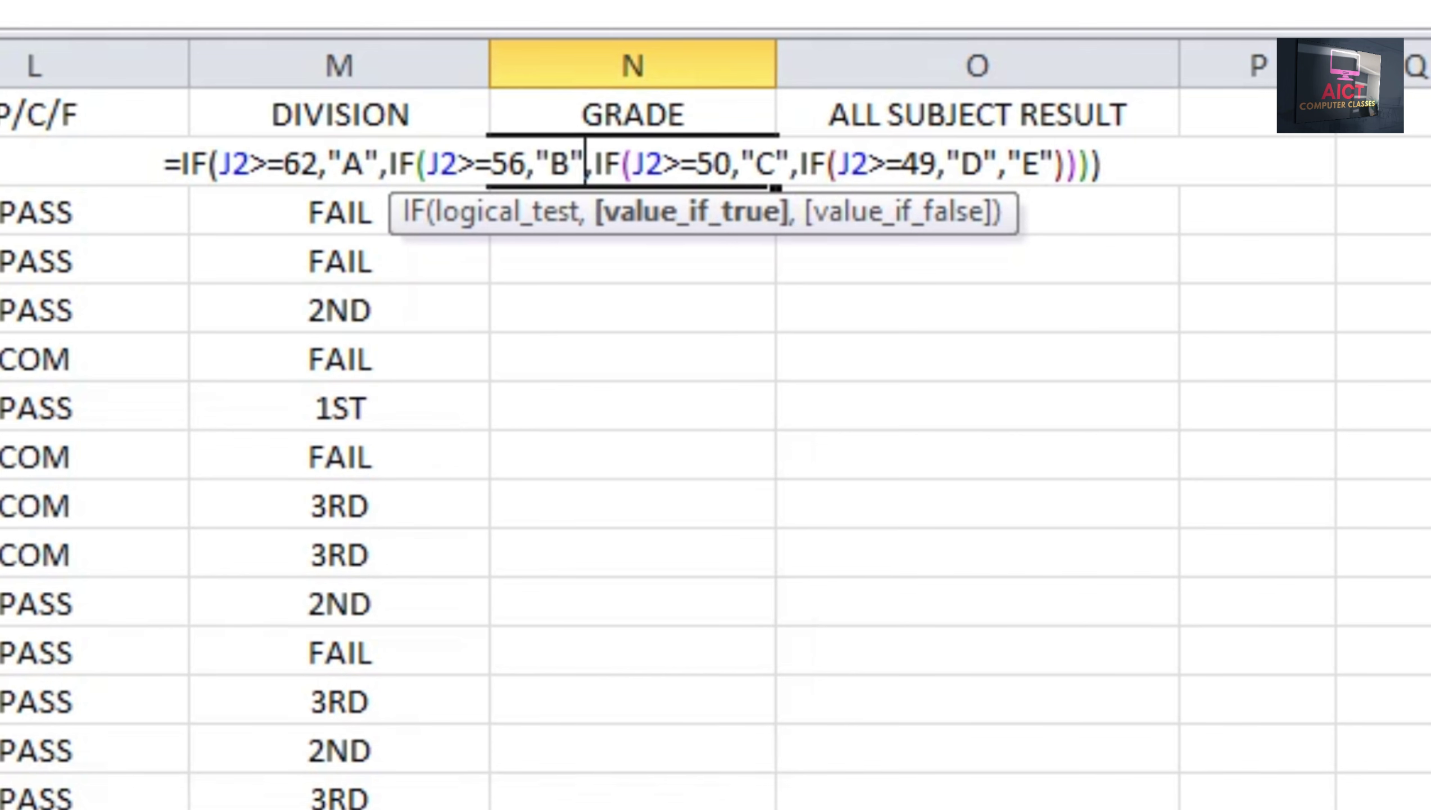
left_click(775, 164)
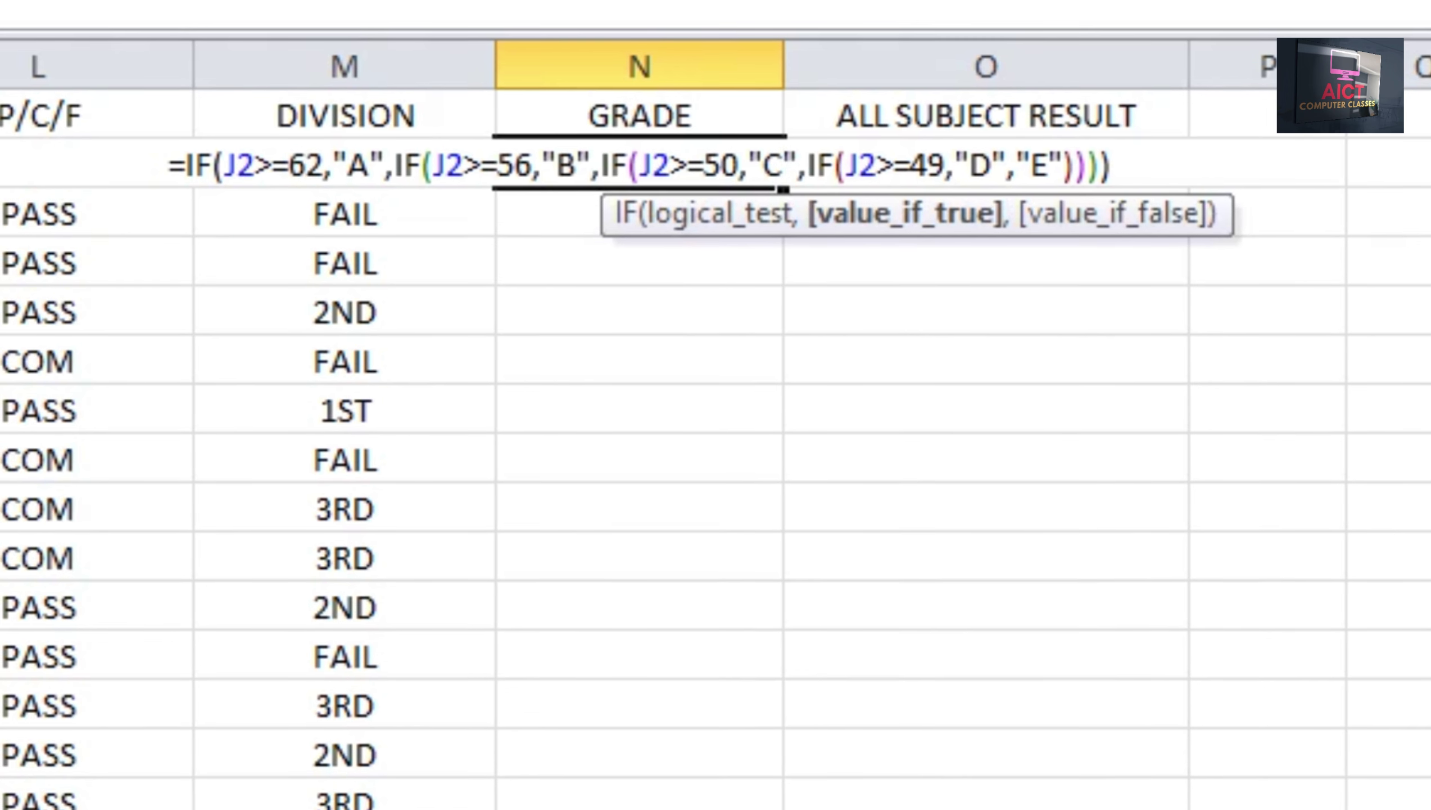
left_click(1049, 165)
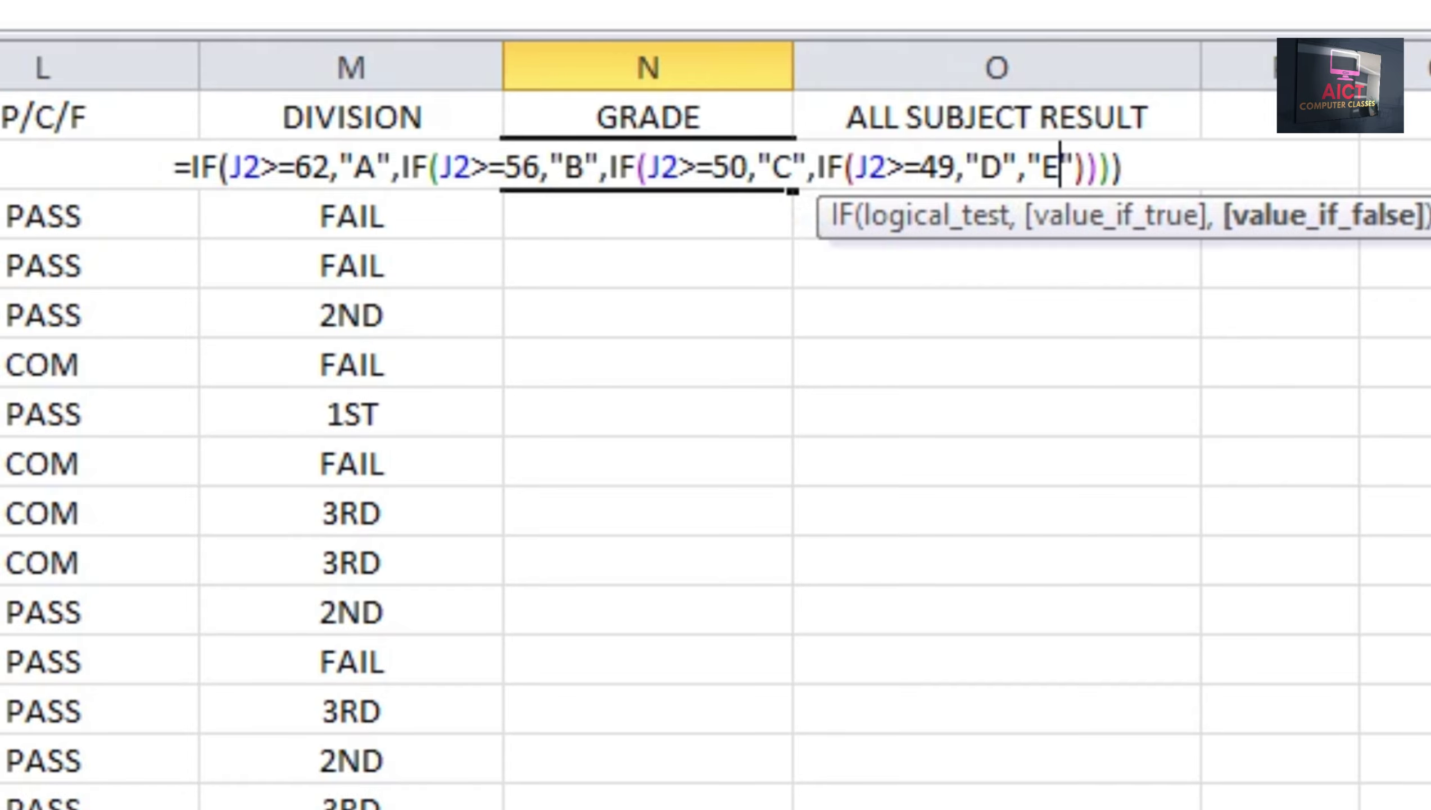
key("Return")
key("Up")
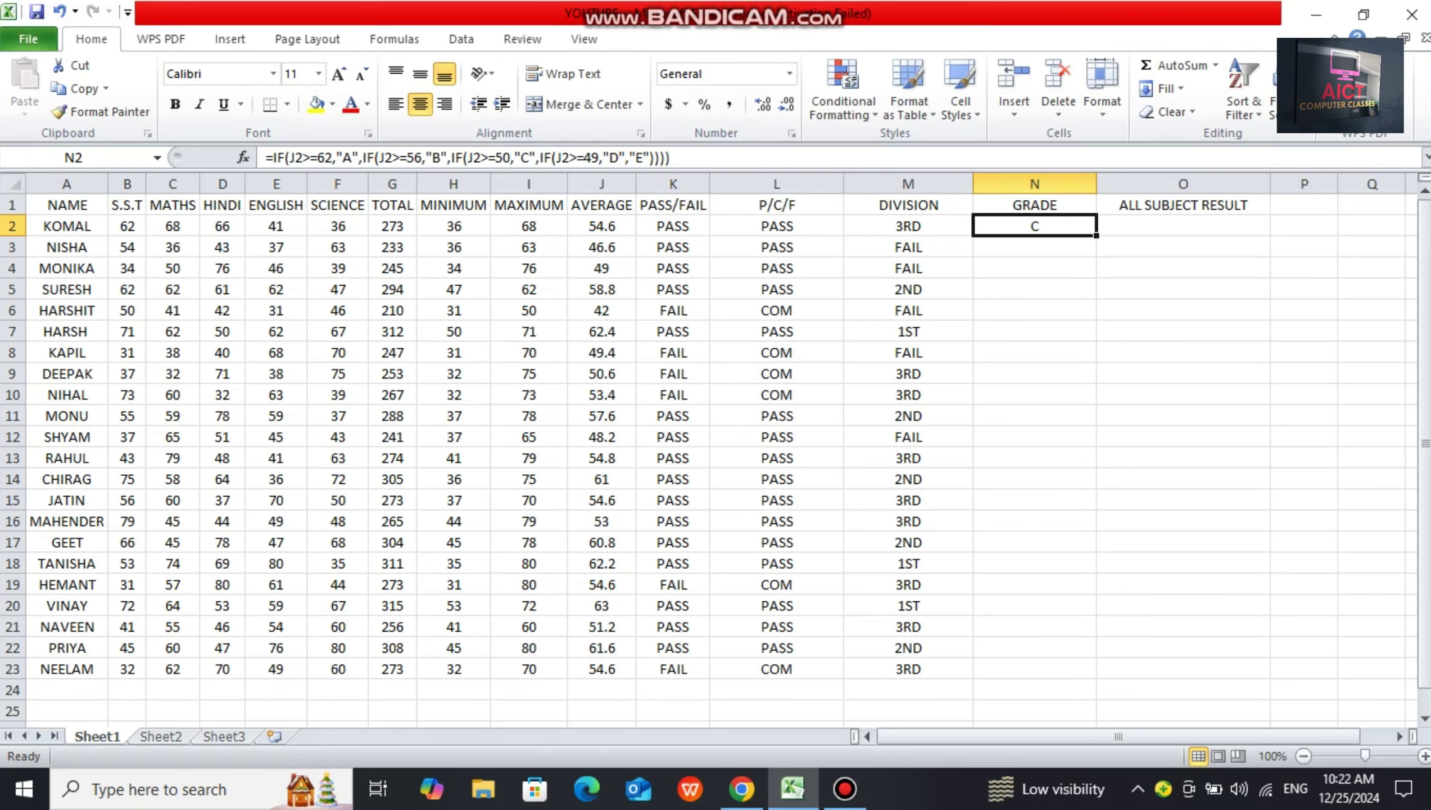
- Fill the GRADE formula from N2 down through N23
key("shift+Down")
key("shift+Down")
key("shift+Down")
key("shift+Down")
key("shift+Down")
key("shift+Down")
key("shift+Down")
key("shift+Down")
key("shift+Down")
key("shift+Down")
key("shift+Down")
key("shift+Down")
key("shift+Down")
key("shift+Down")
key("shift+Down")
key("shift+Down")
key("shift+Down")
key("shift+Down")
key("shift+Down")
key("shift+Down")
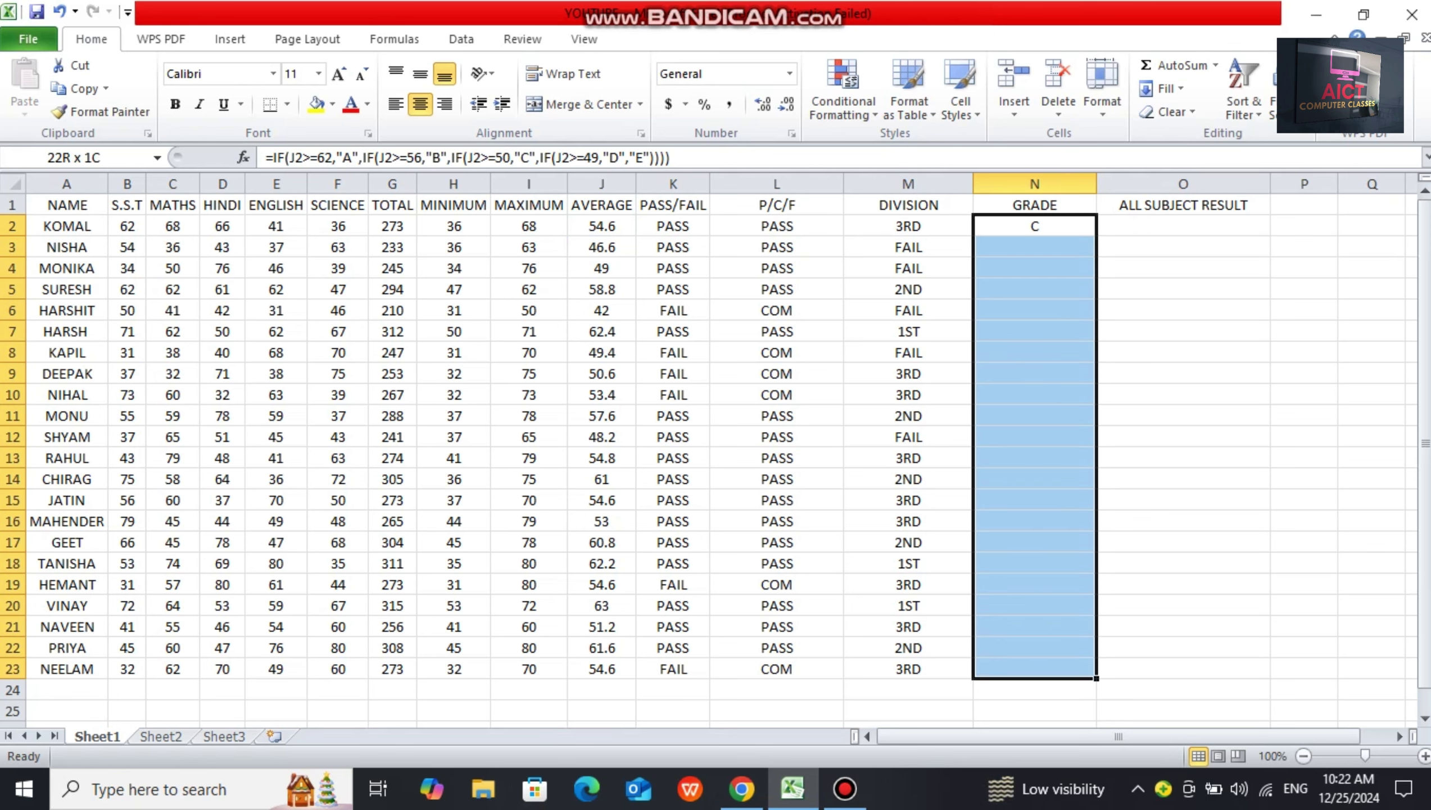
key("ctrl+d")
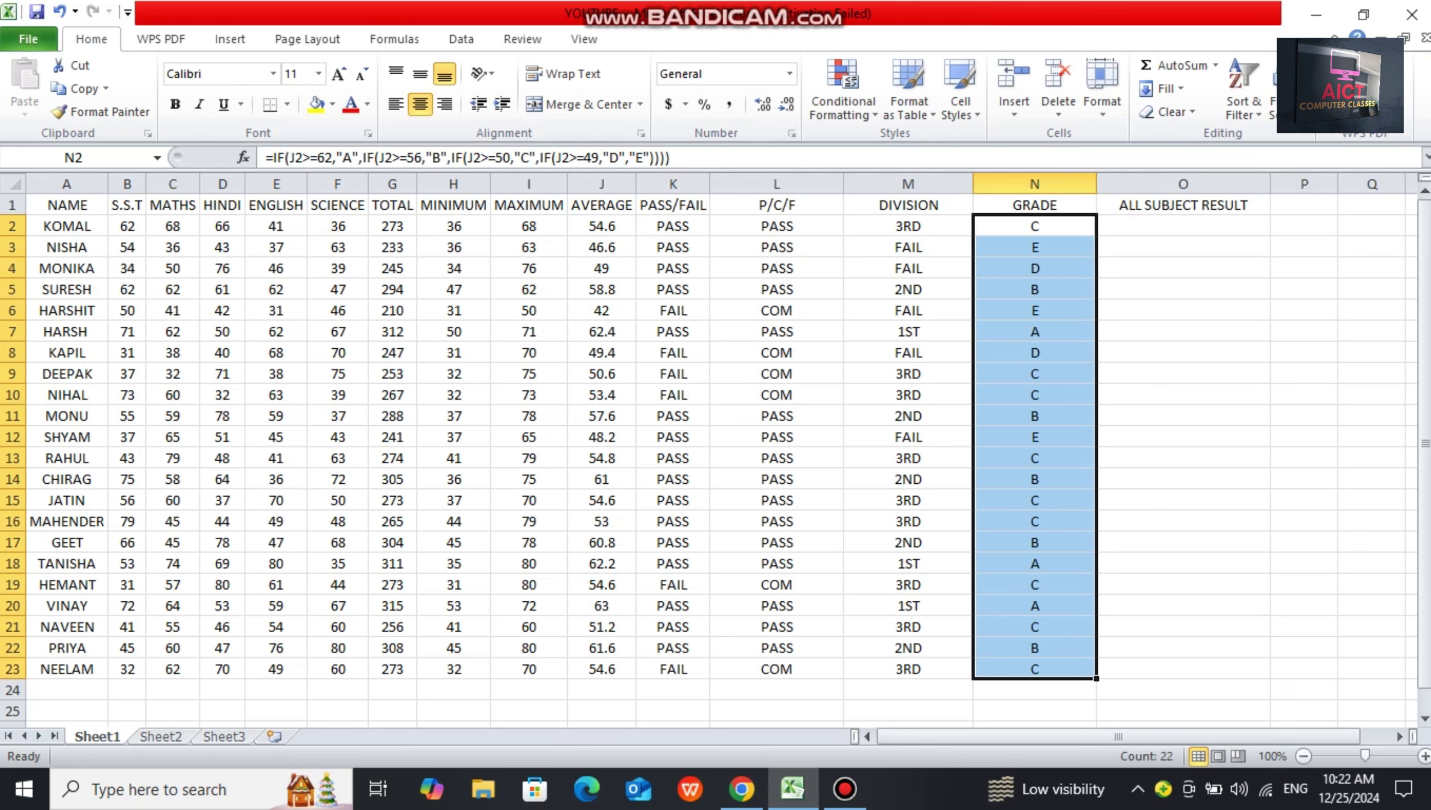
key("Down")
key("Up")
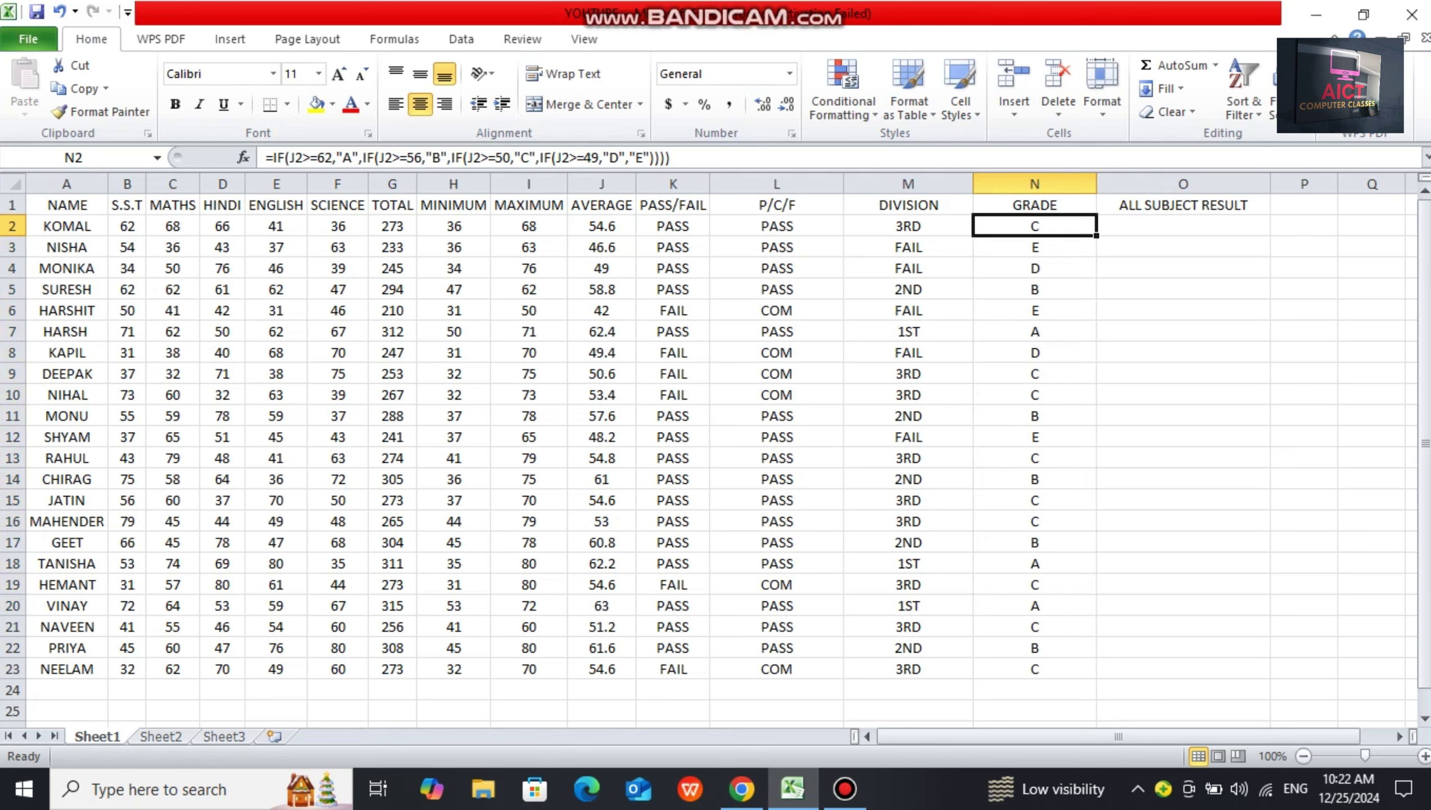
- Compare the DIVISION and GRADE results and formulas for the first few students
key("Left")
key("Right")
key("Down")
key("Left")
key("Up")
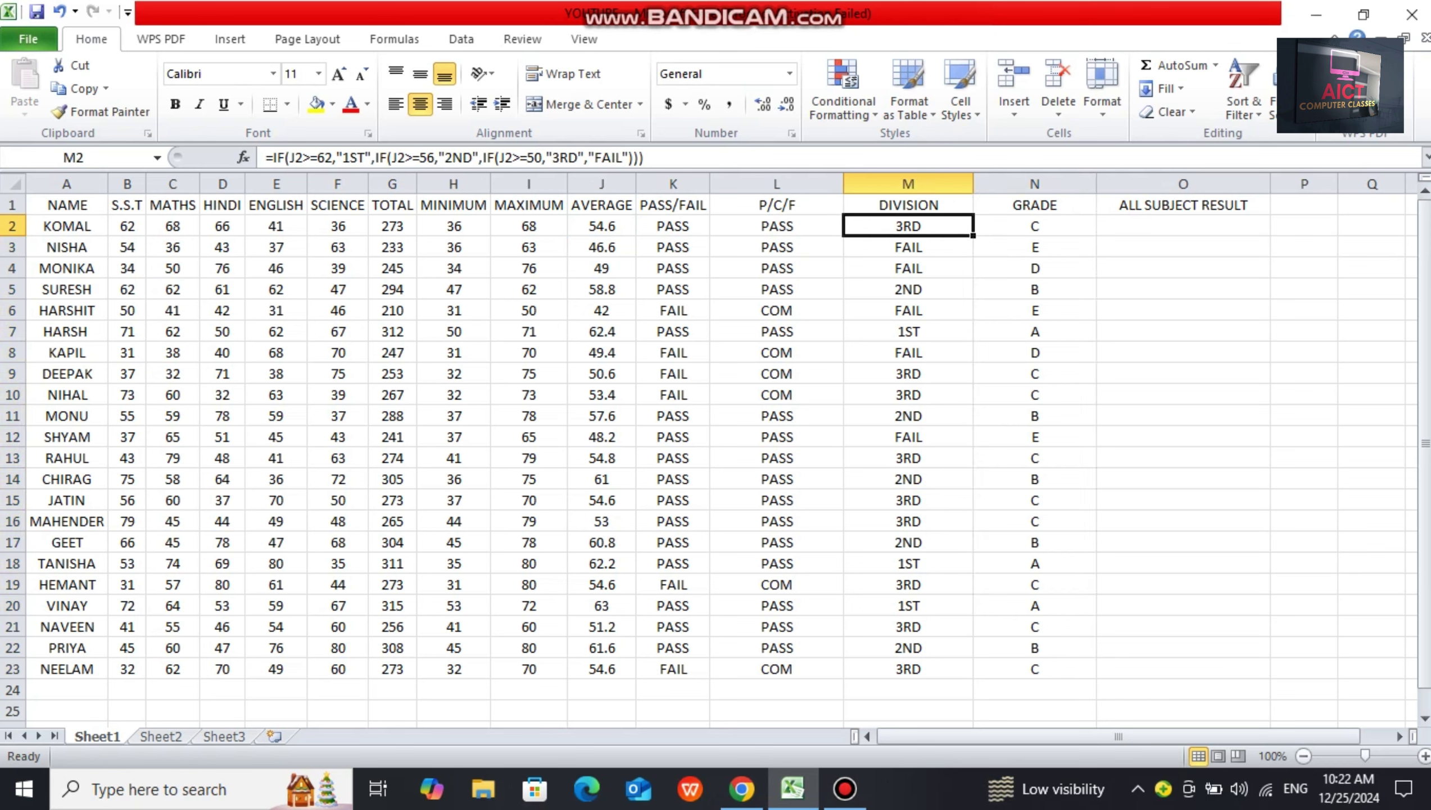
key("Right")
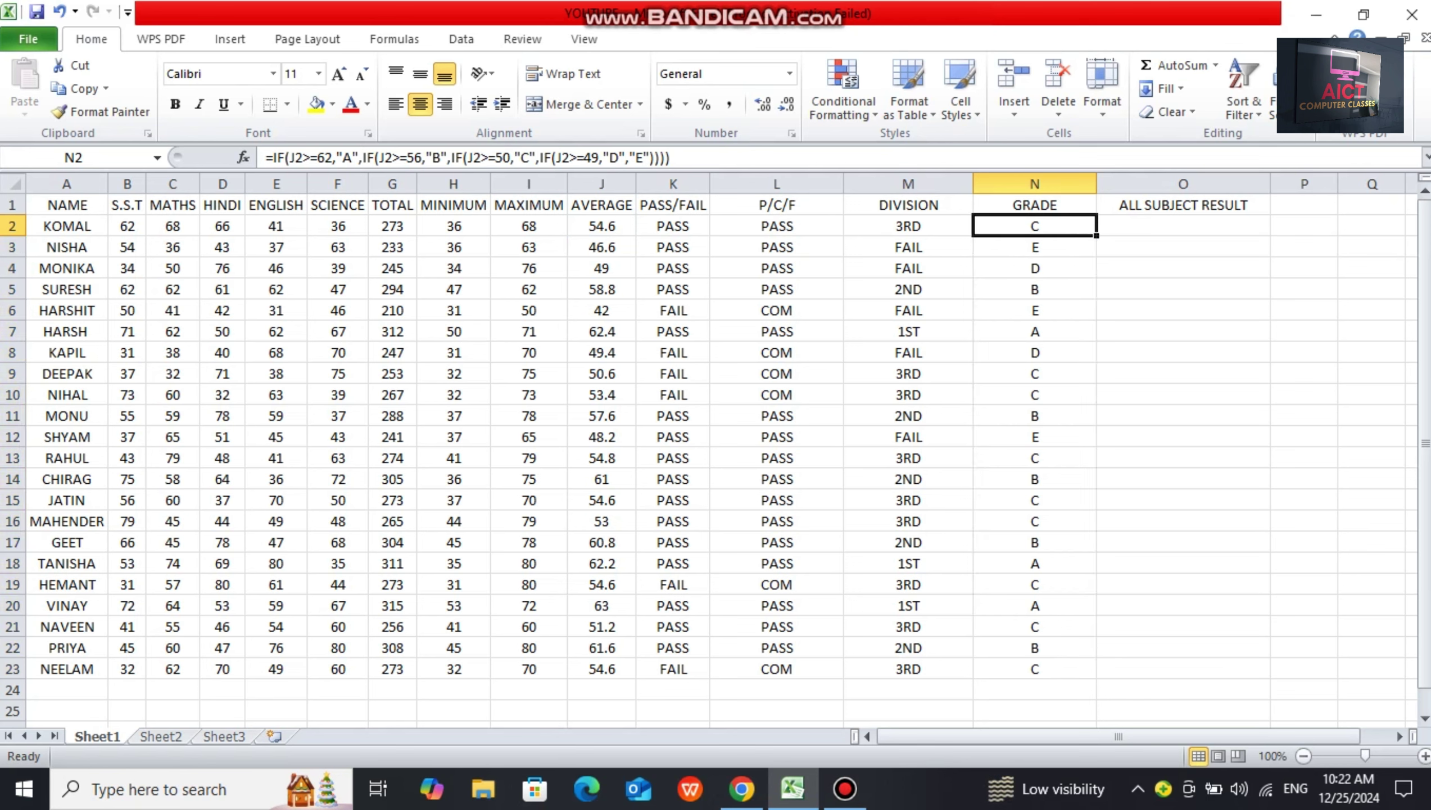
key("Down")
key("Left")
key("Right")
key("Down")
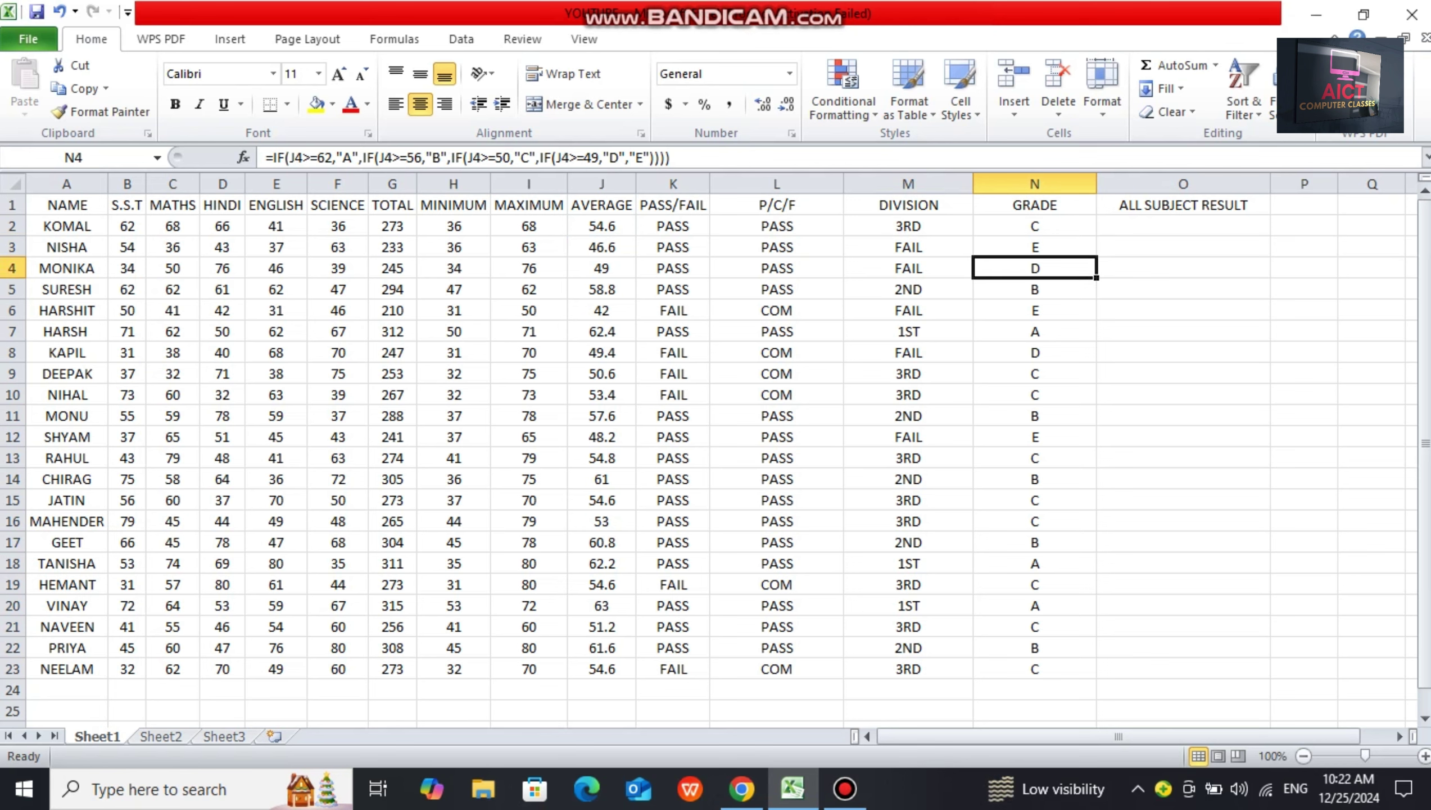
- Compare the AVERAGE in J4 with the GRADE formula in N4, and check the formula in N5
key("Left")
key("Left")
key("Left")
key("Left")
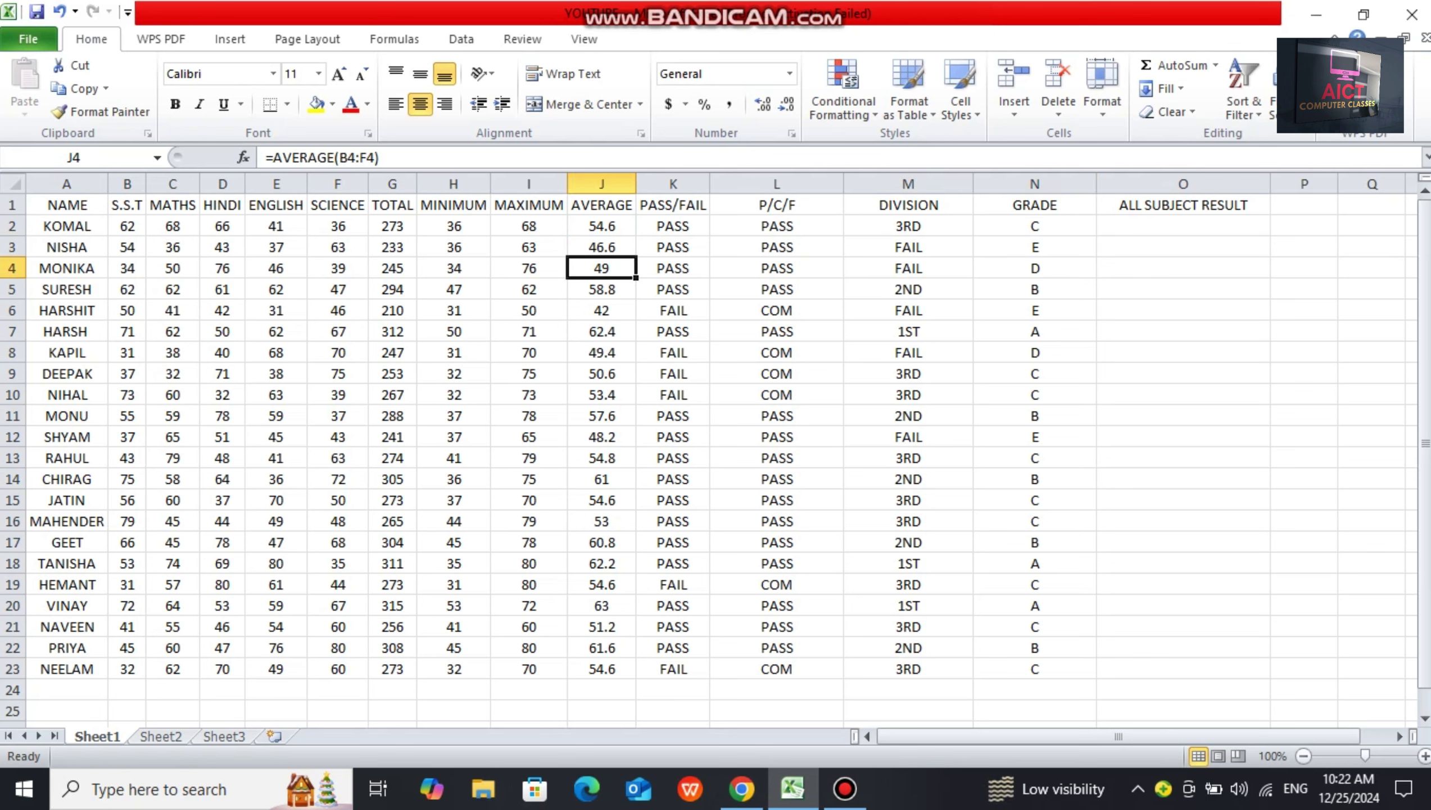
key("Right")
key("Right")
key("Right")
key("Right")
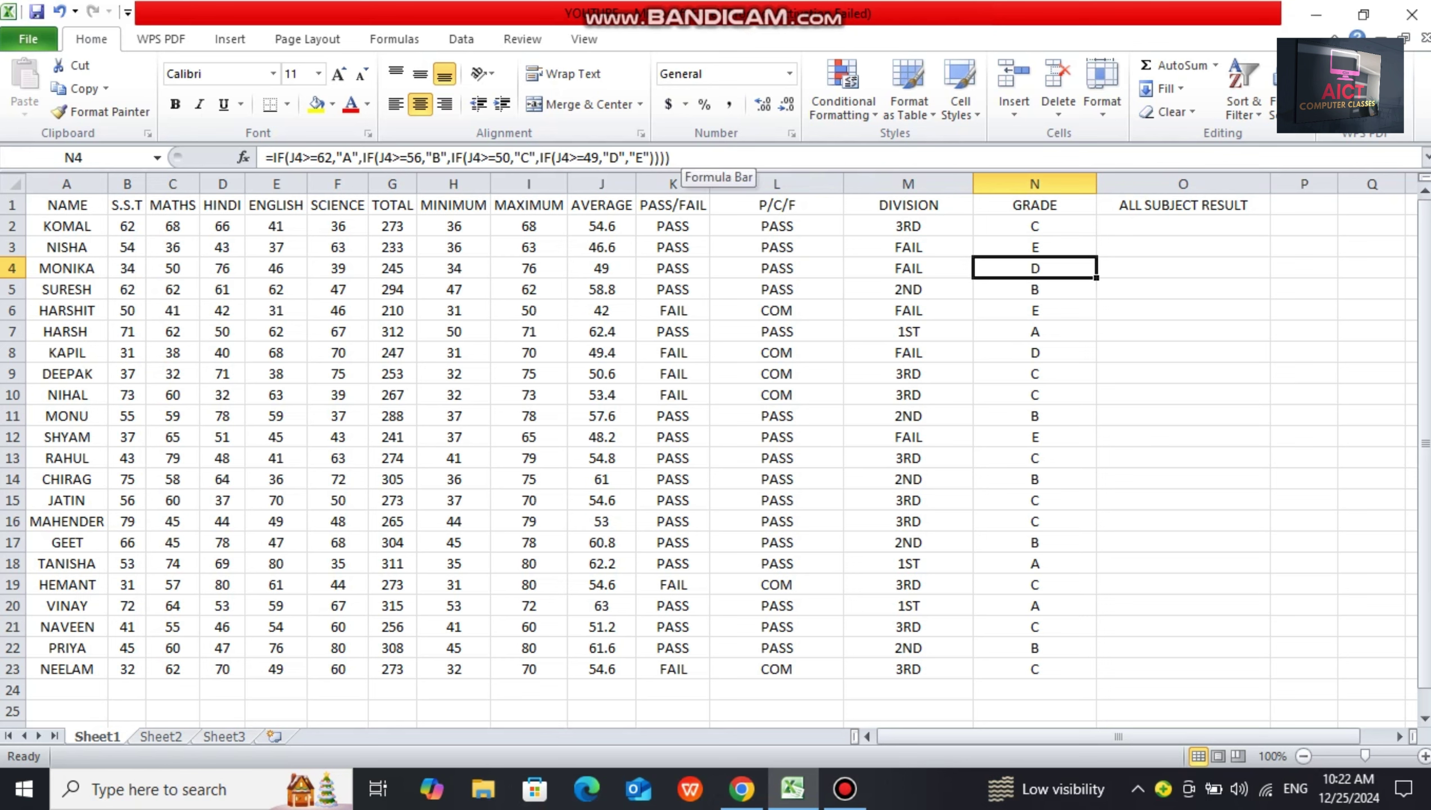
key("Down")
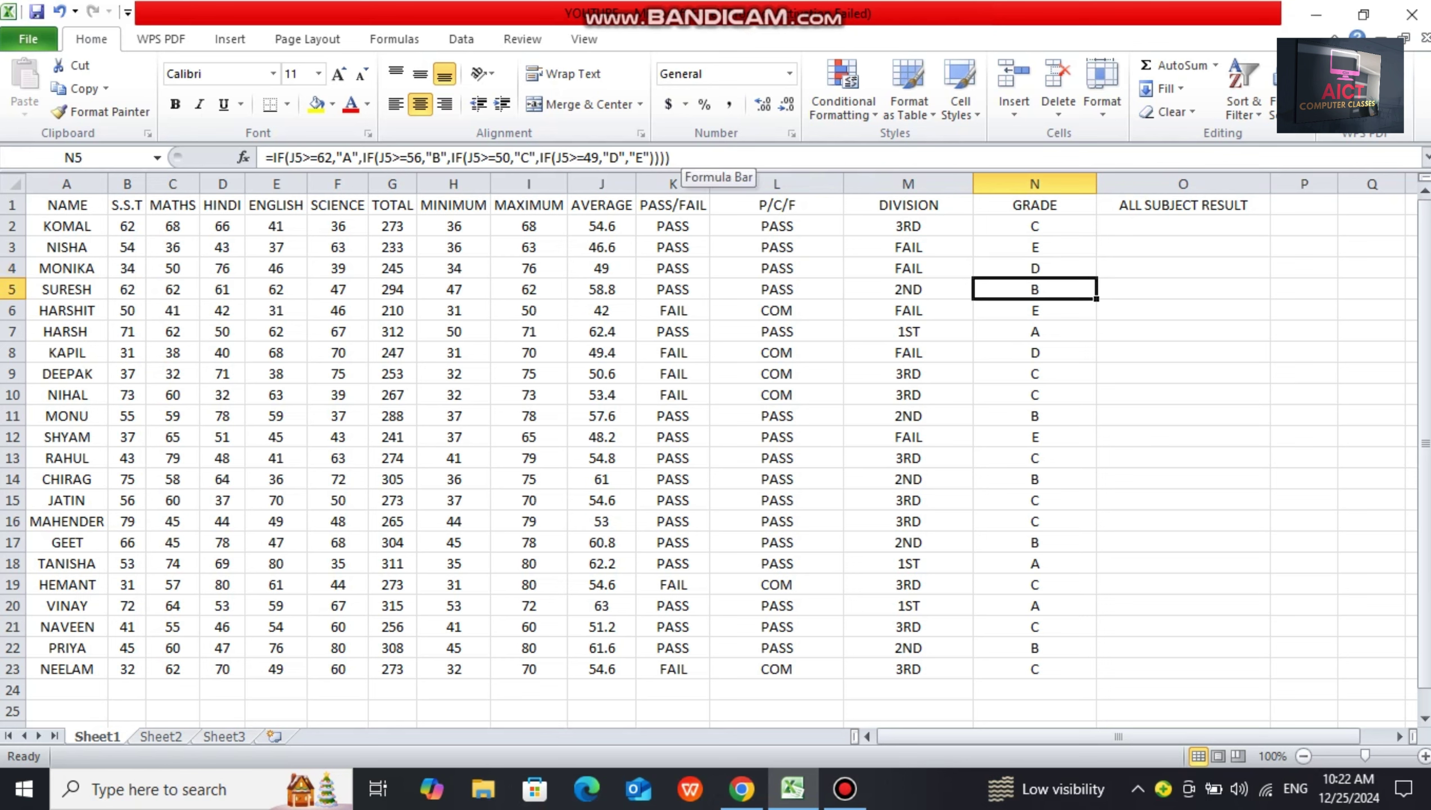
- Start an IF formula in O2, the first cell under ALL SUBJECT RESULT
key("Right")
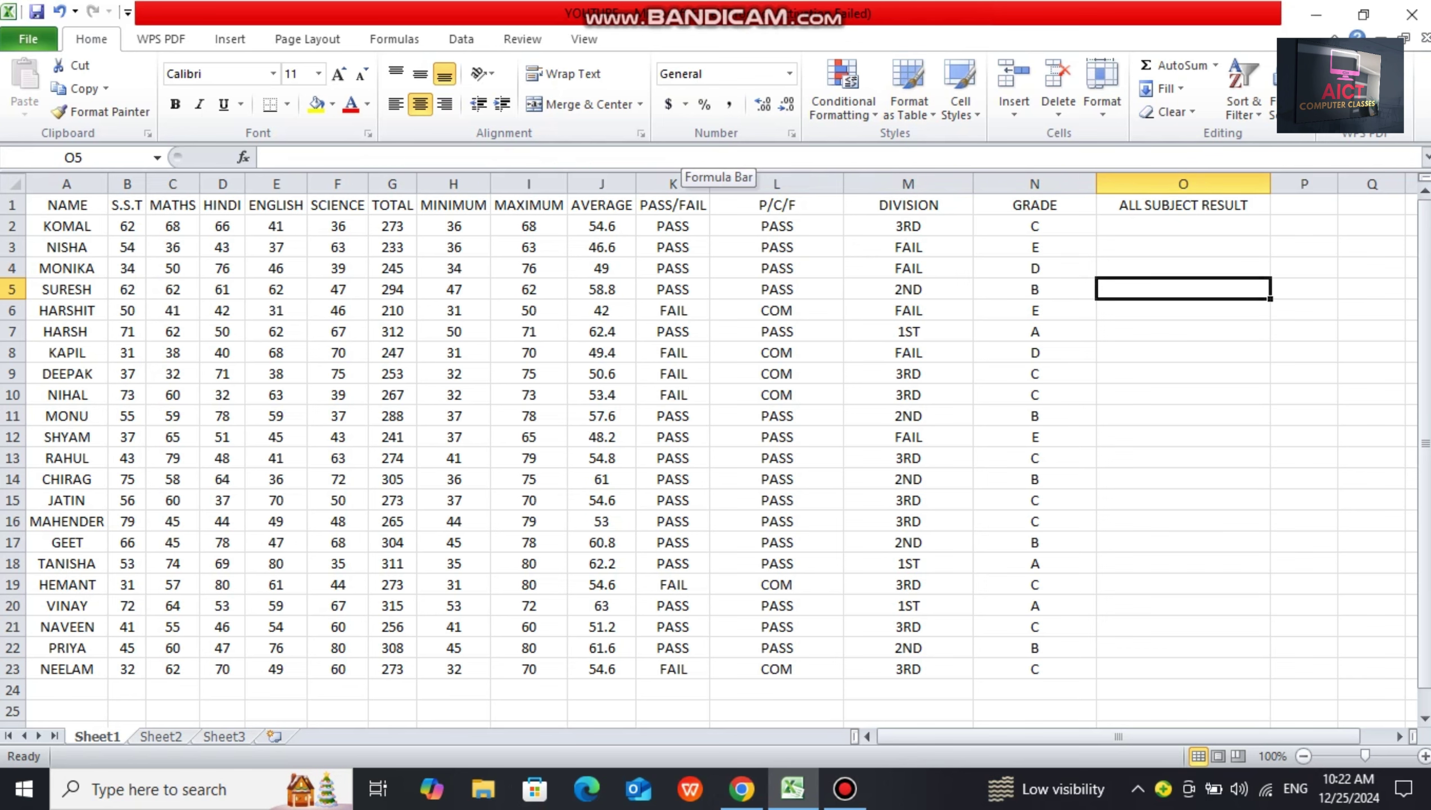
key("Up")
key("Up")
key("Up")
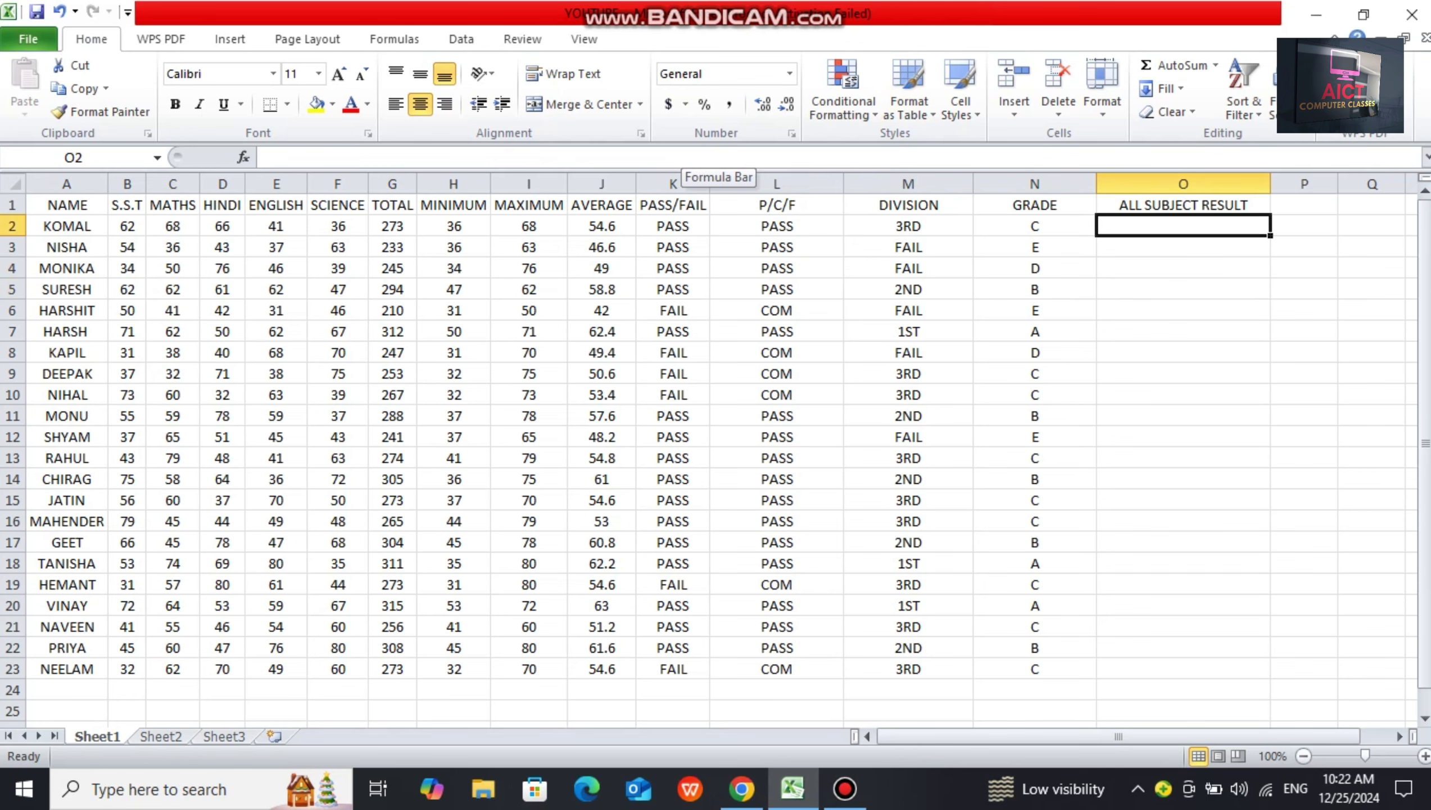
key("Down")
key("Up")
key("Down")
key("Up")
type("=IF")
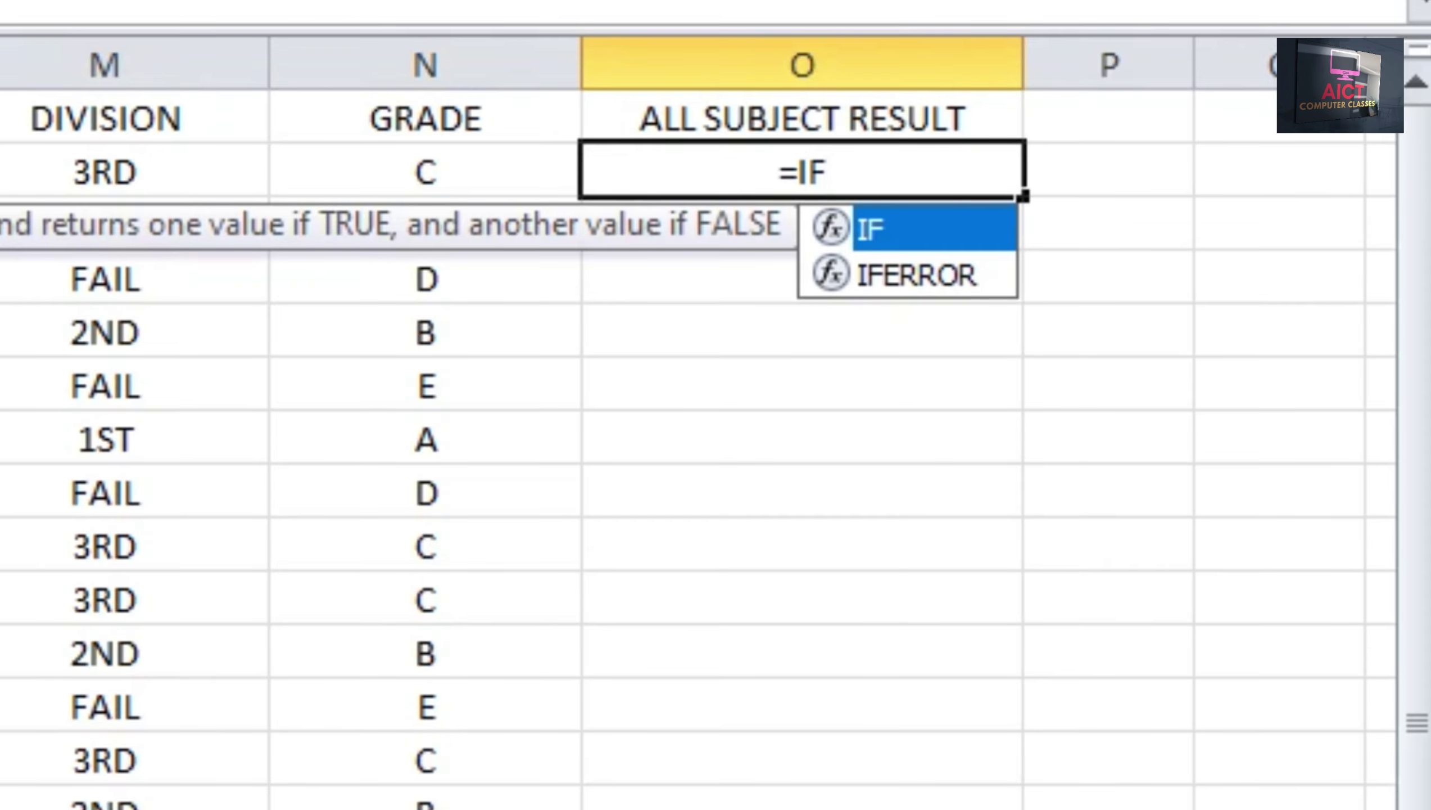
type("()")
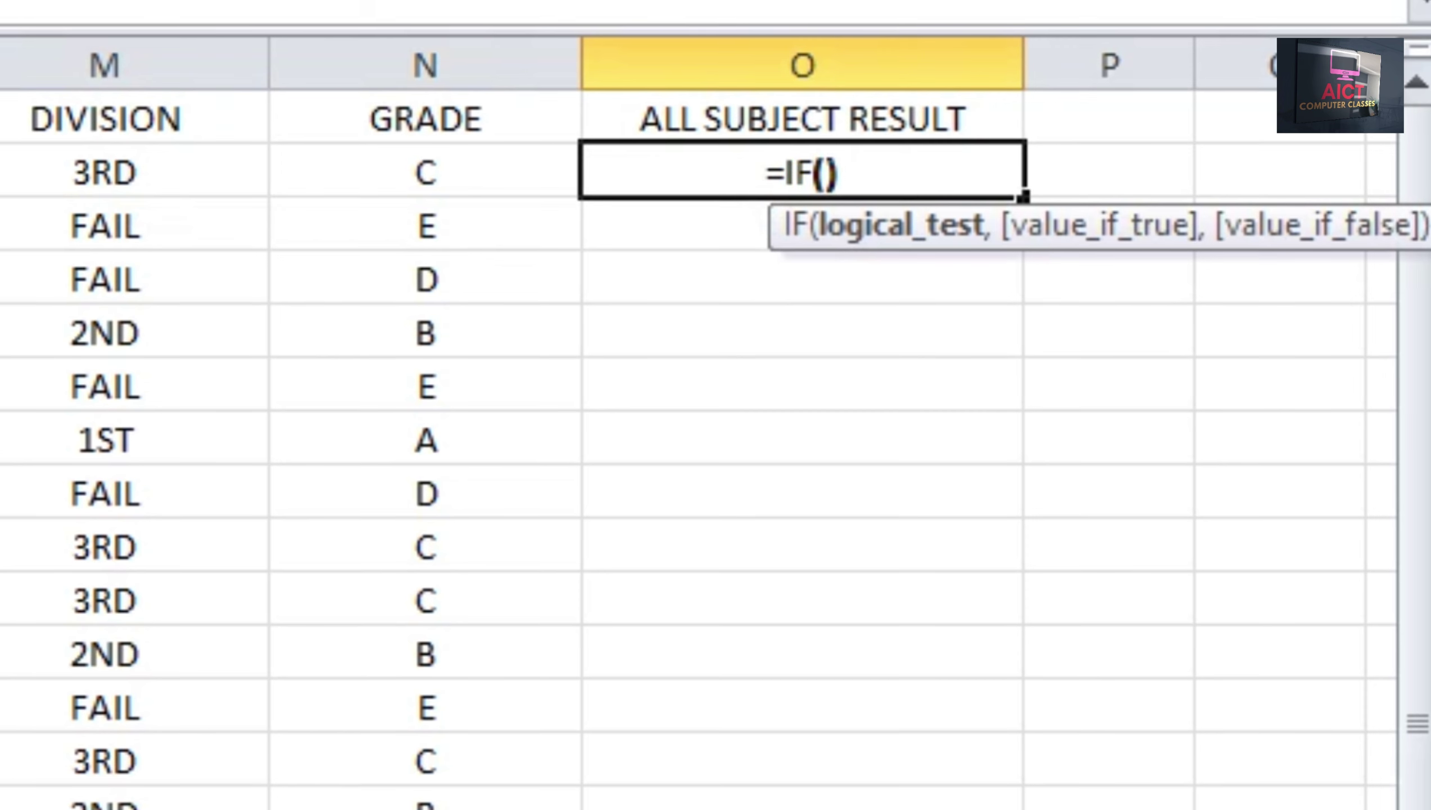
key("Left")
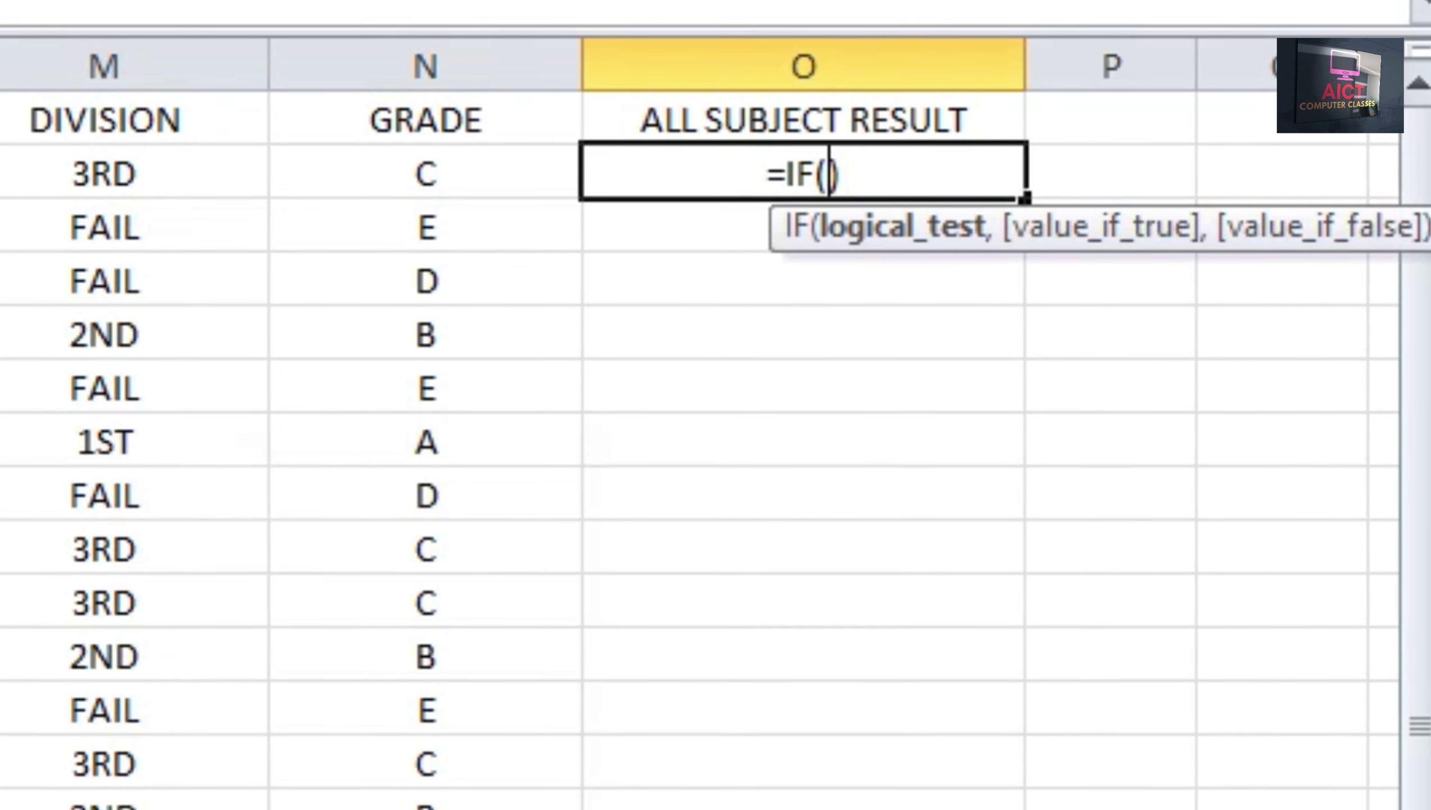
- Insert a COUNTIF over the subject marks B2:F2 as the logical test of the O2 formula
type("CO")
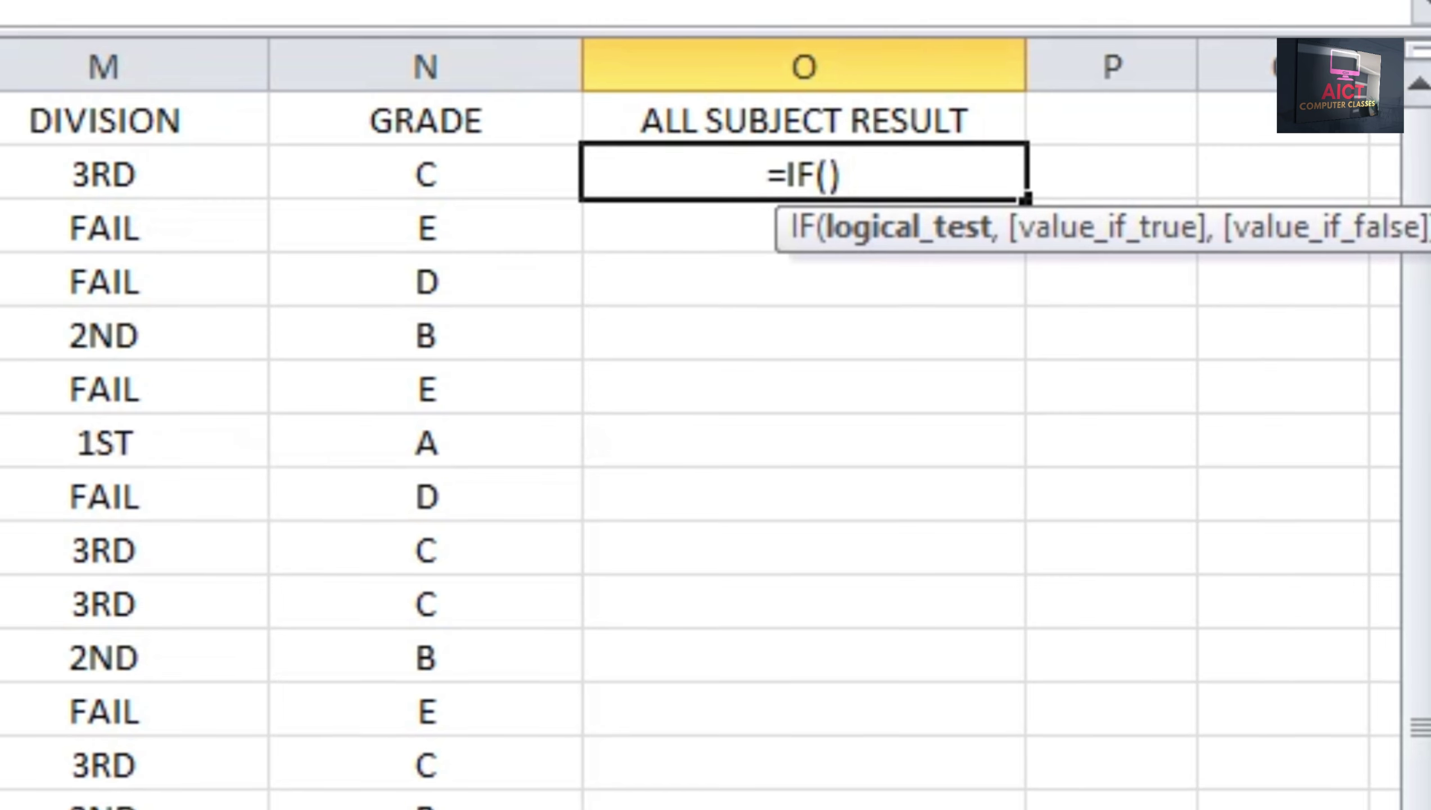
type("UNTIF(")
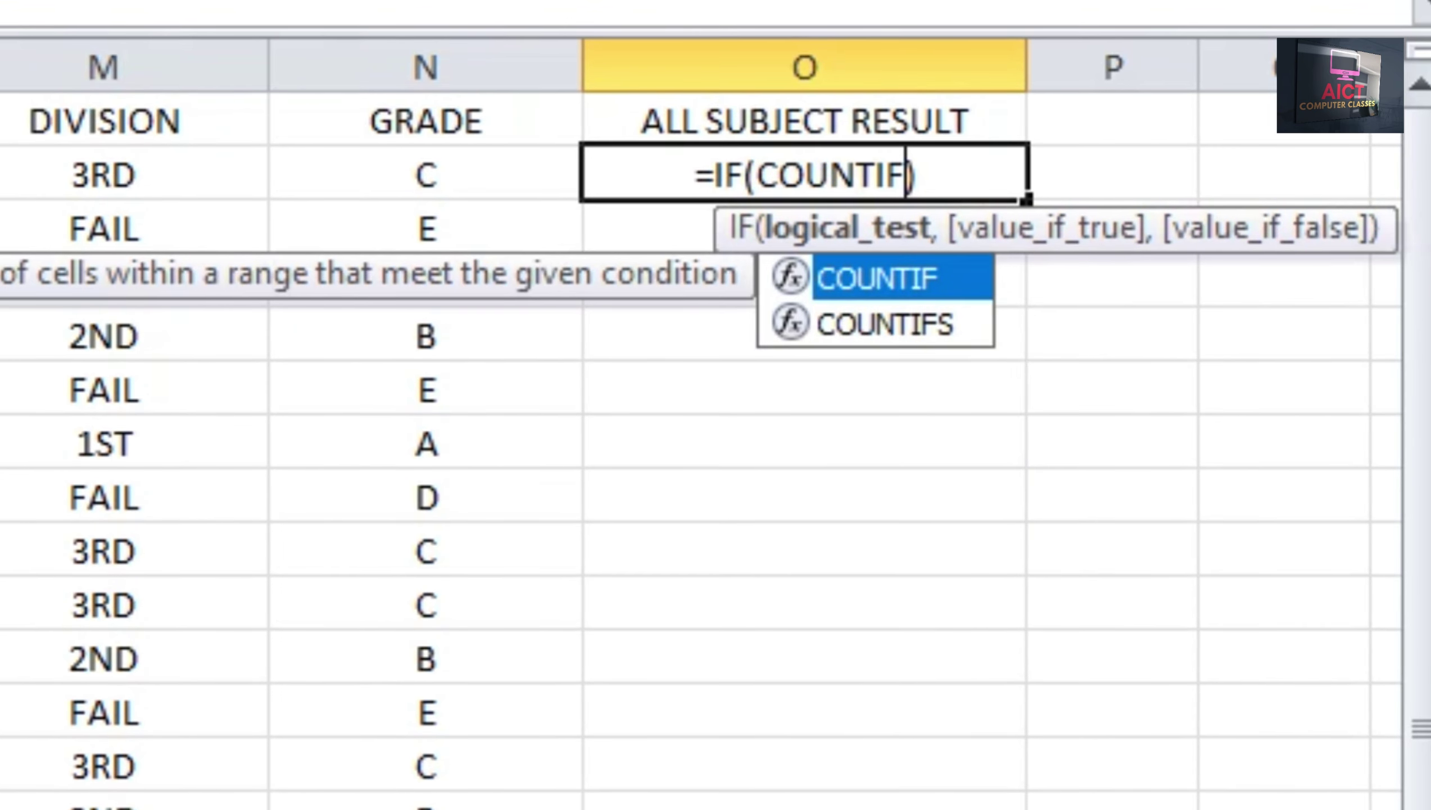
type(")")
key("Left")
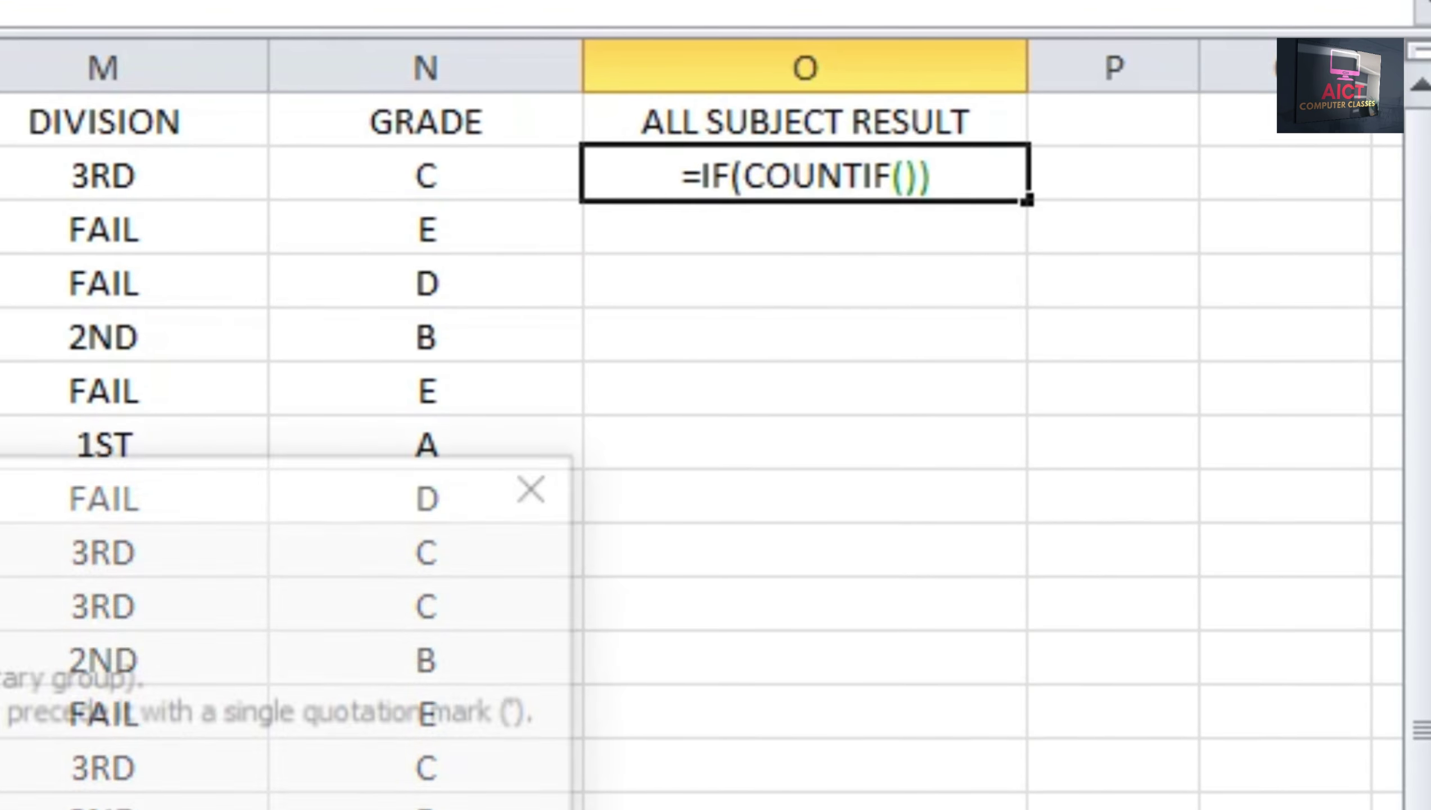
type("B2:C2")
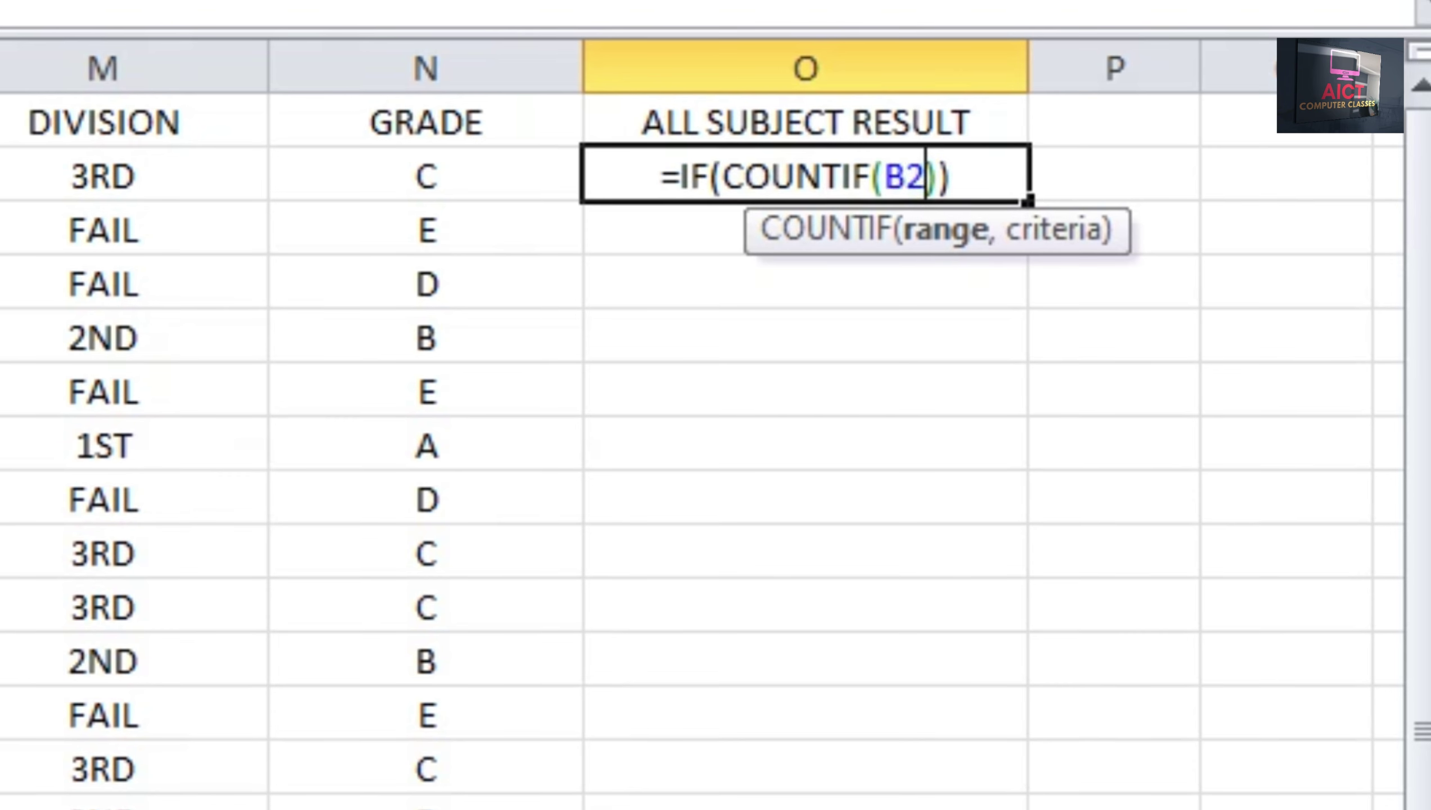
key("shift+Right")
key("shift+Right")
key("shift+Right")
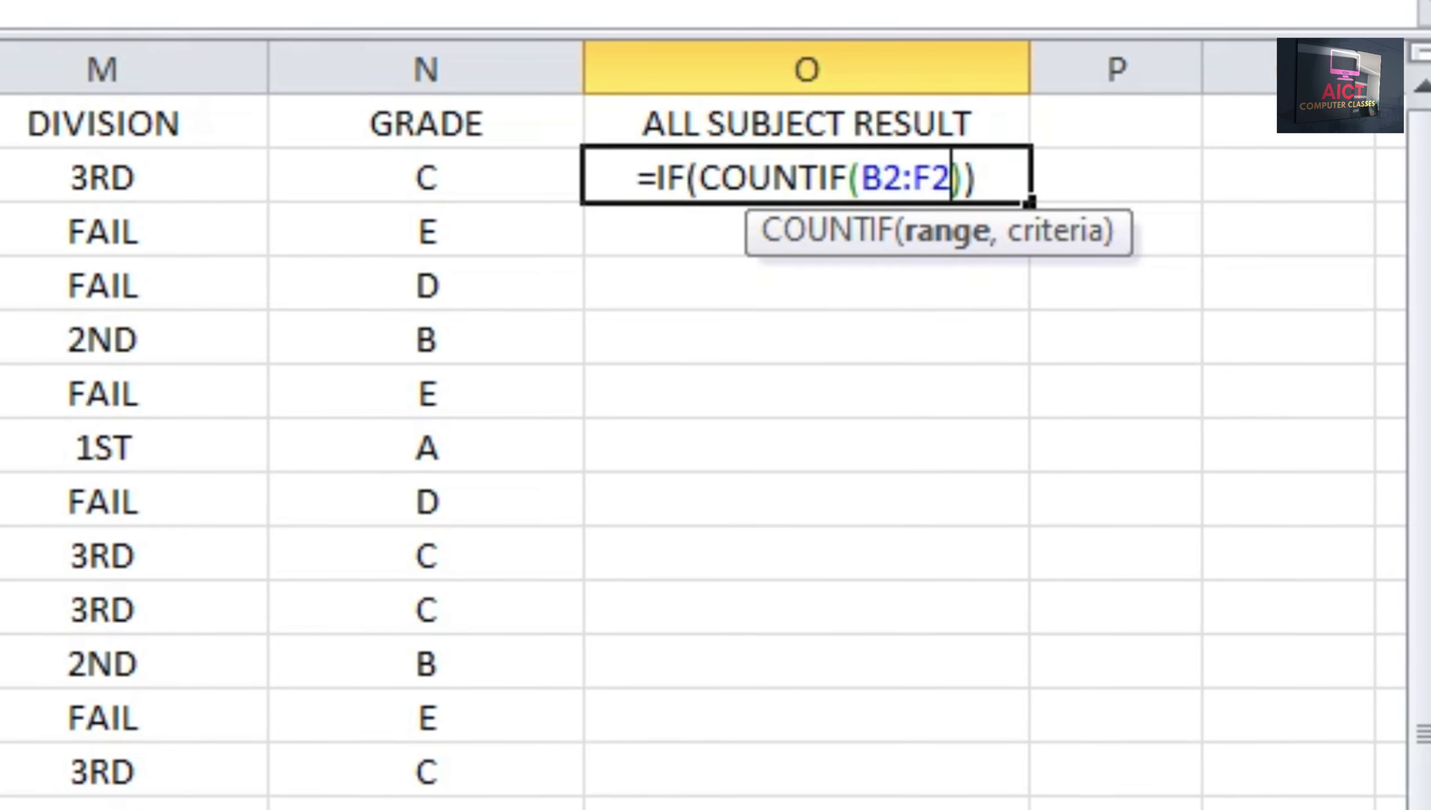
- Set the COUNTIF criterion in O2 to ">=33" and test whether the count equals 5
type(",")
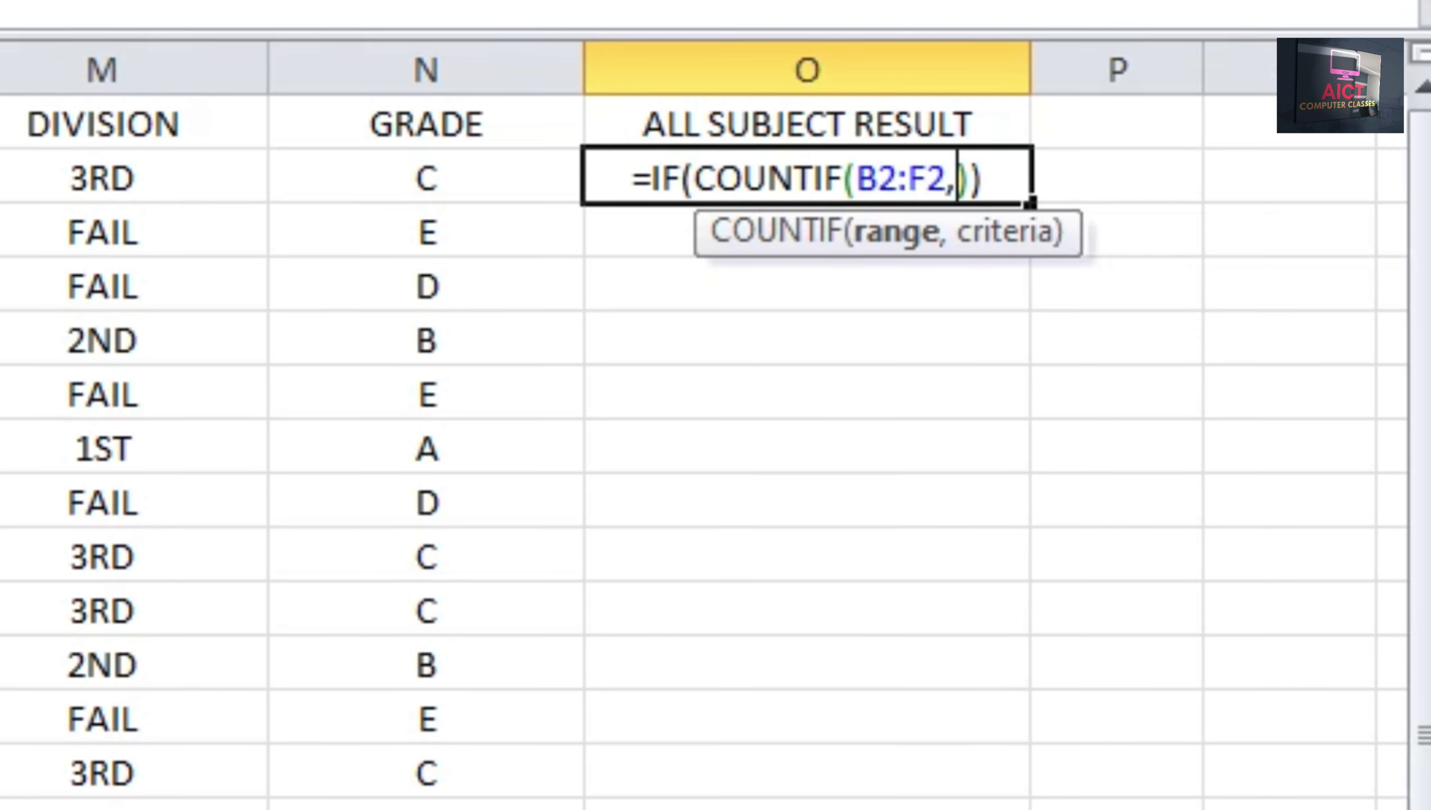
type("\">=33")
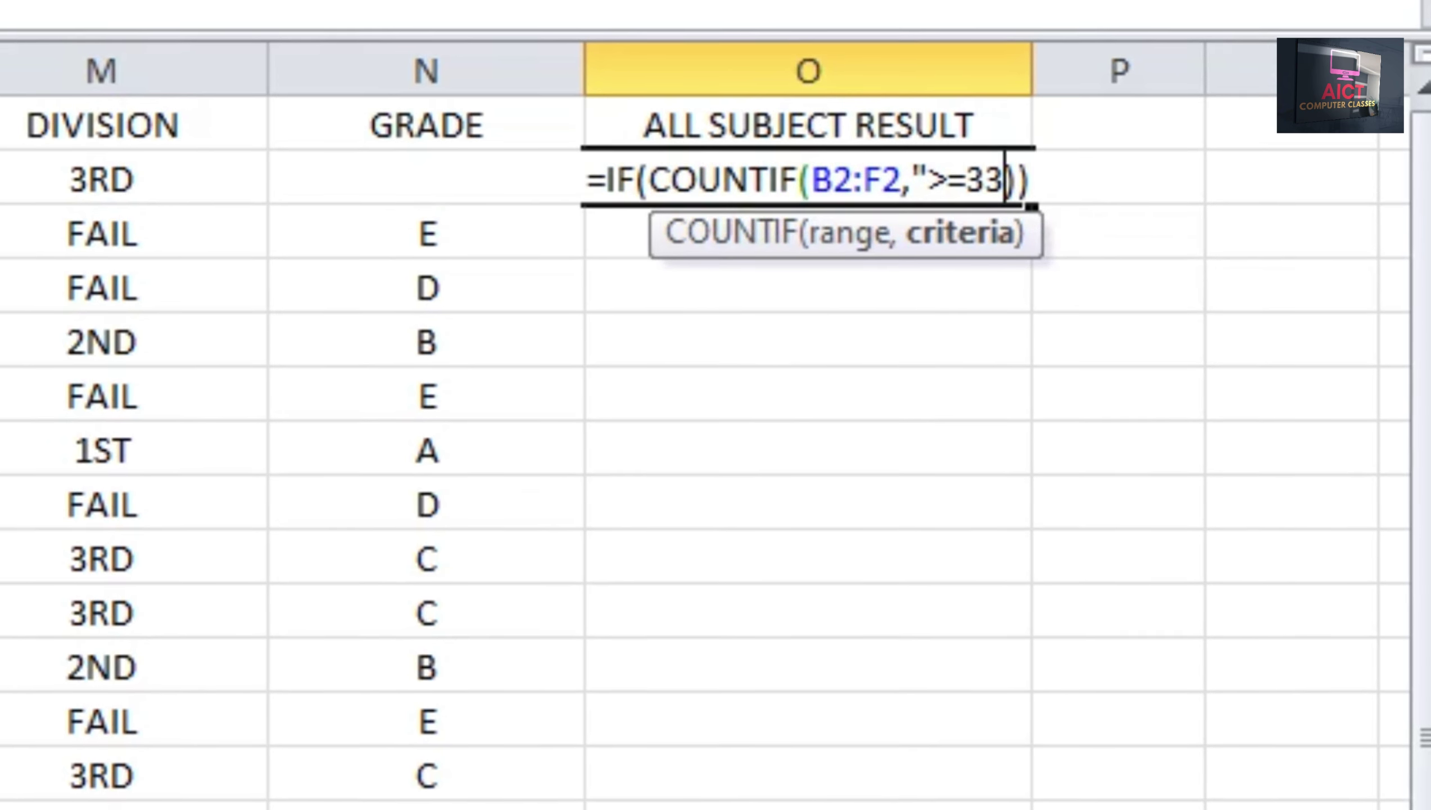
type("\"")
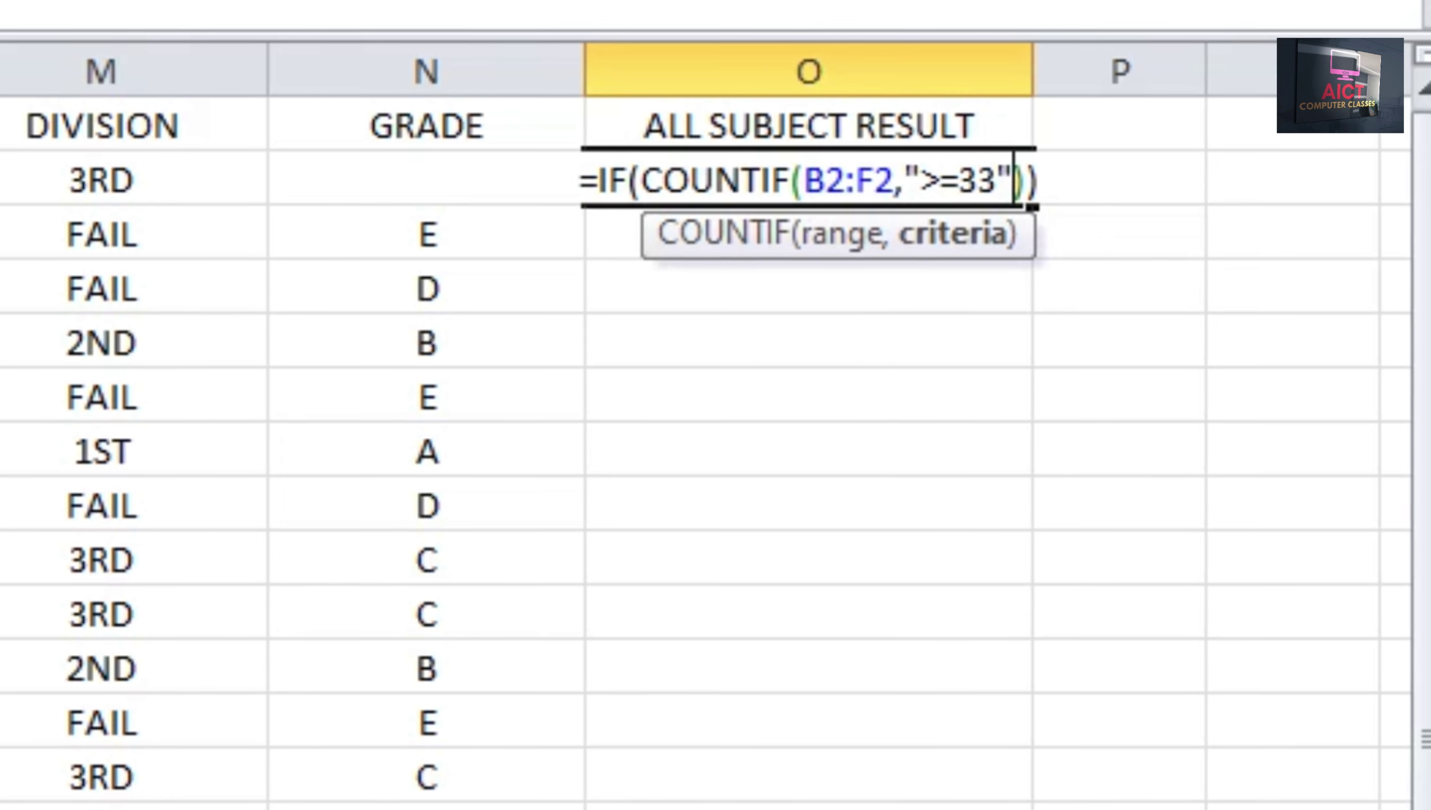
key("Right")
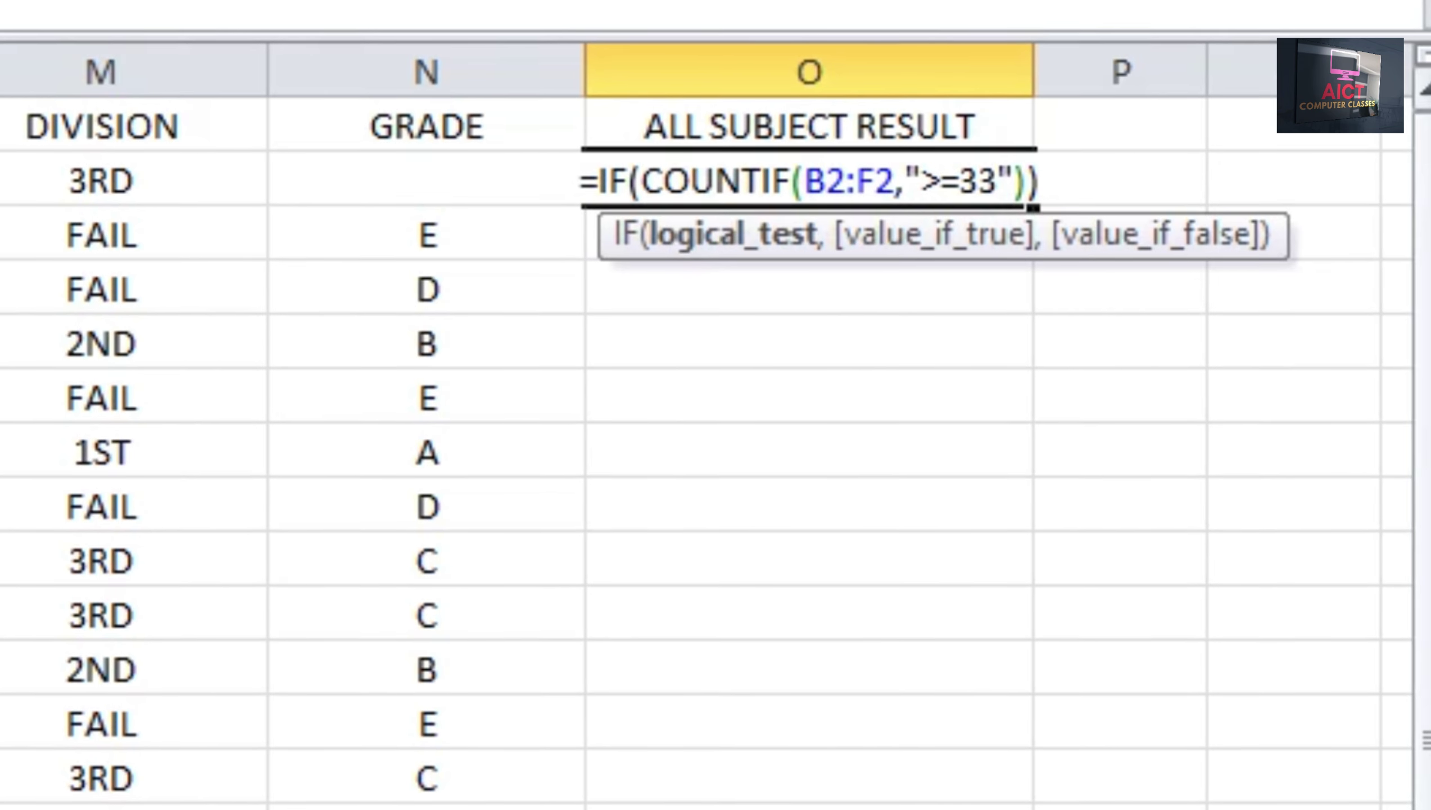
type("=5")
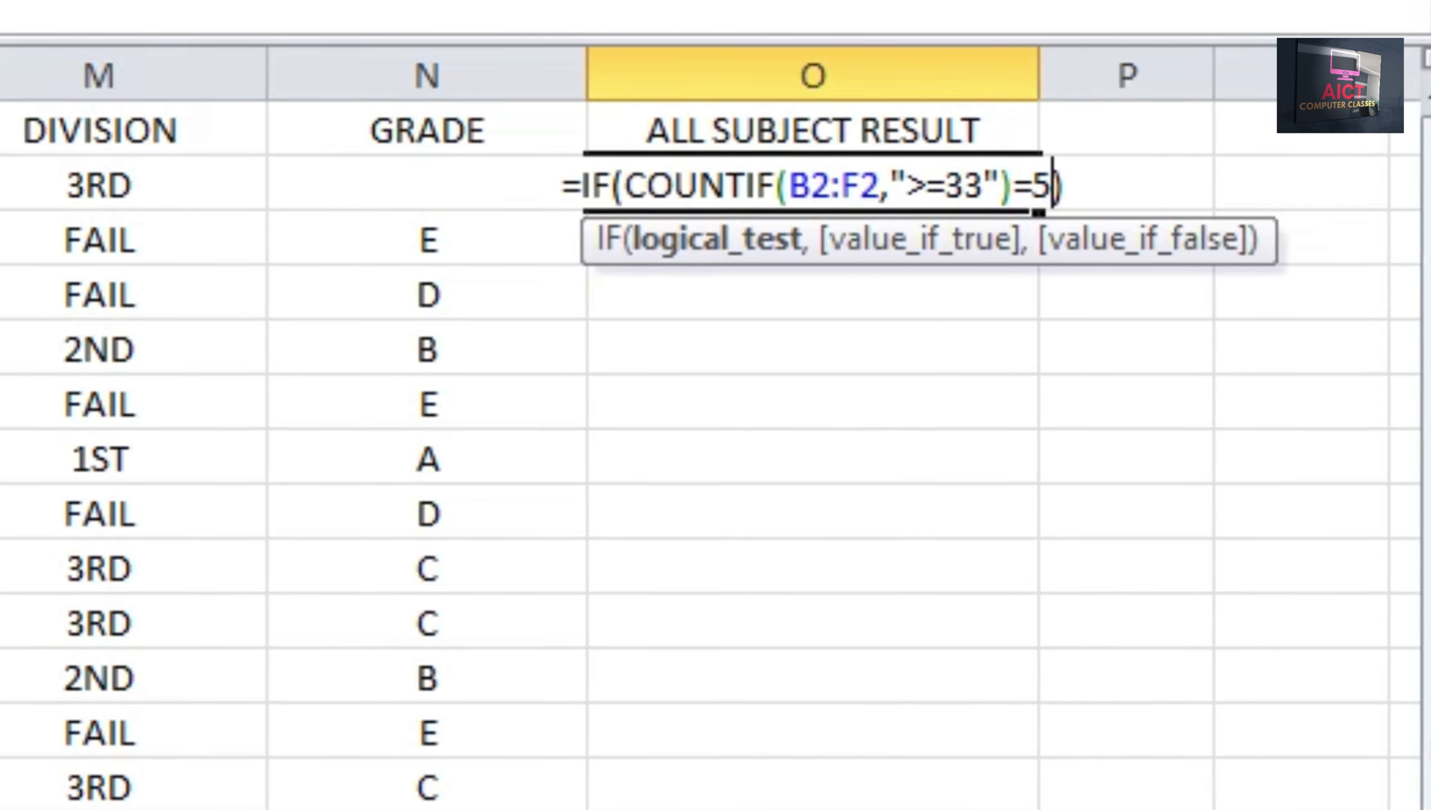
- Return "PASS" when the O2 test is true and nest a second IF as the false value
type(",")
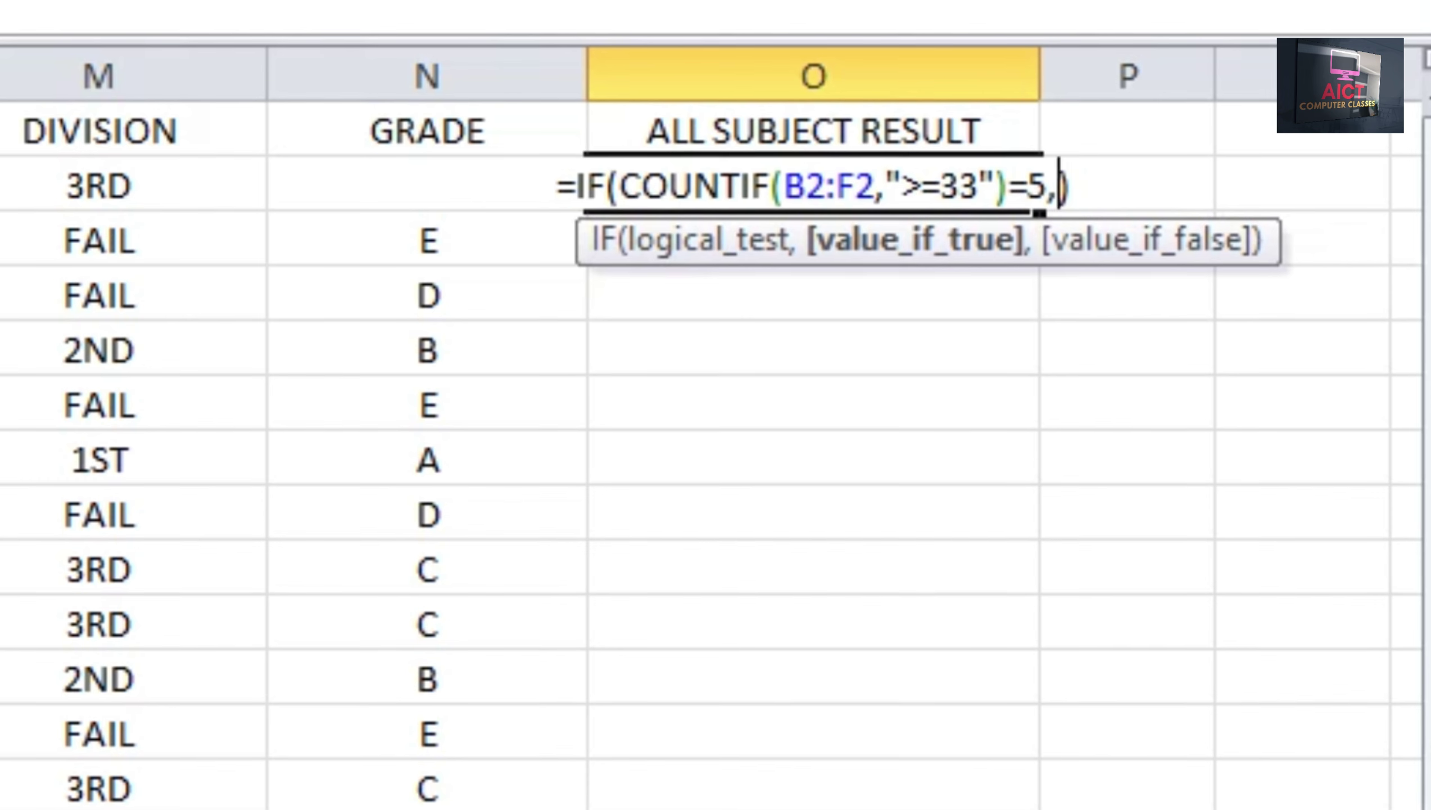
type("\"PA")
type("SS\",I")
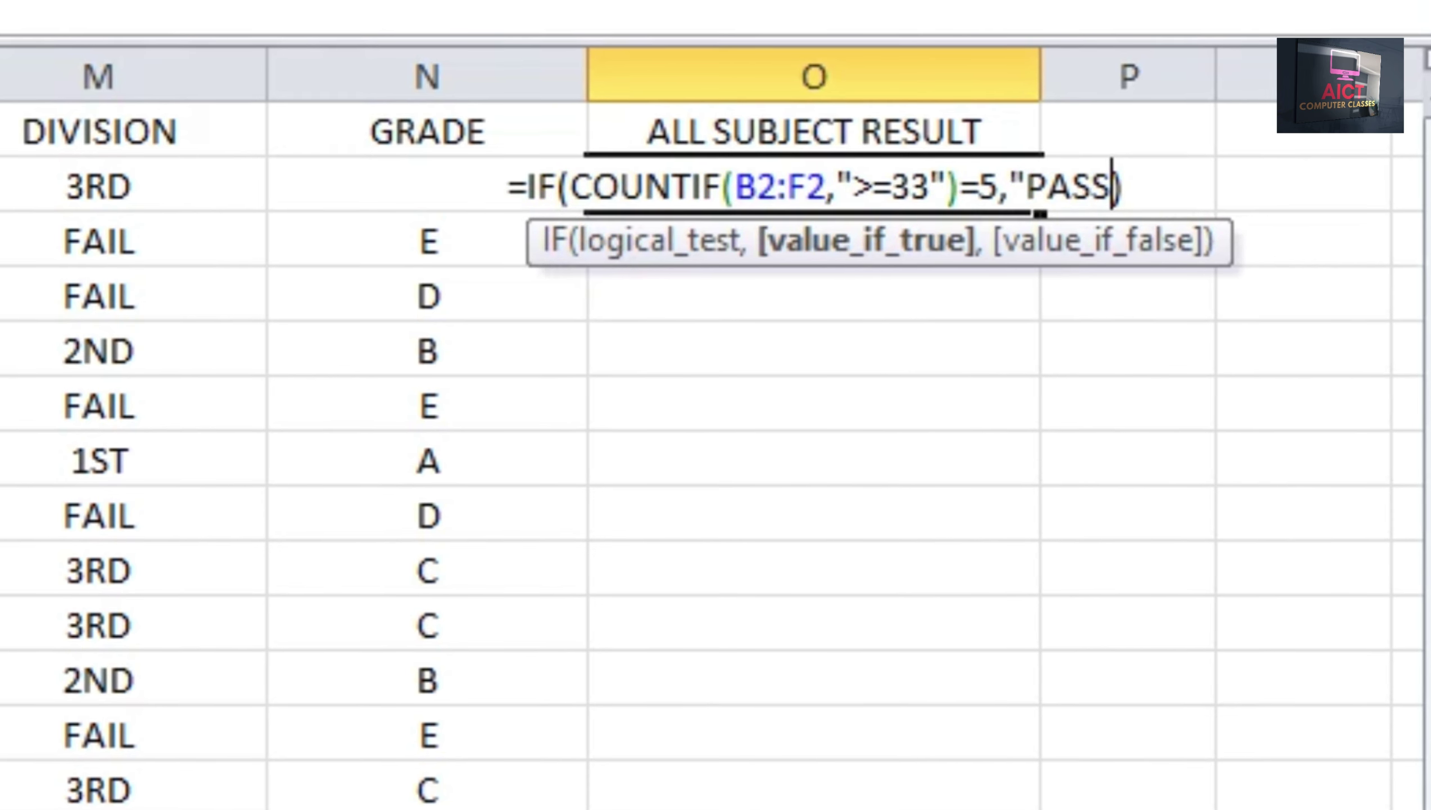
type("F()")
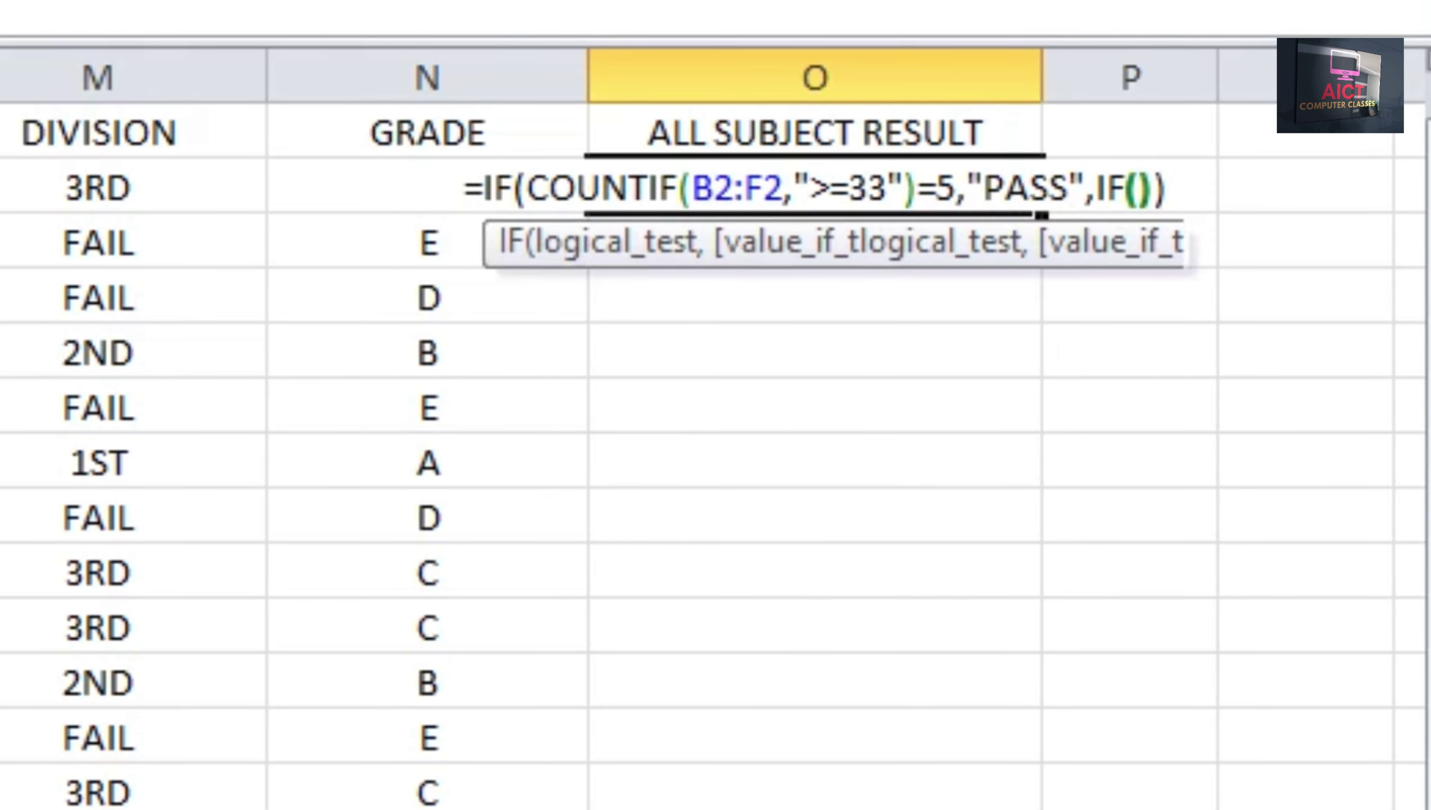
key("Return")
key("Return")
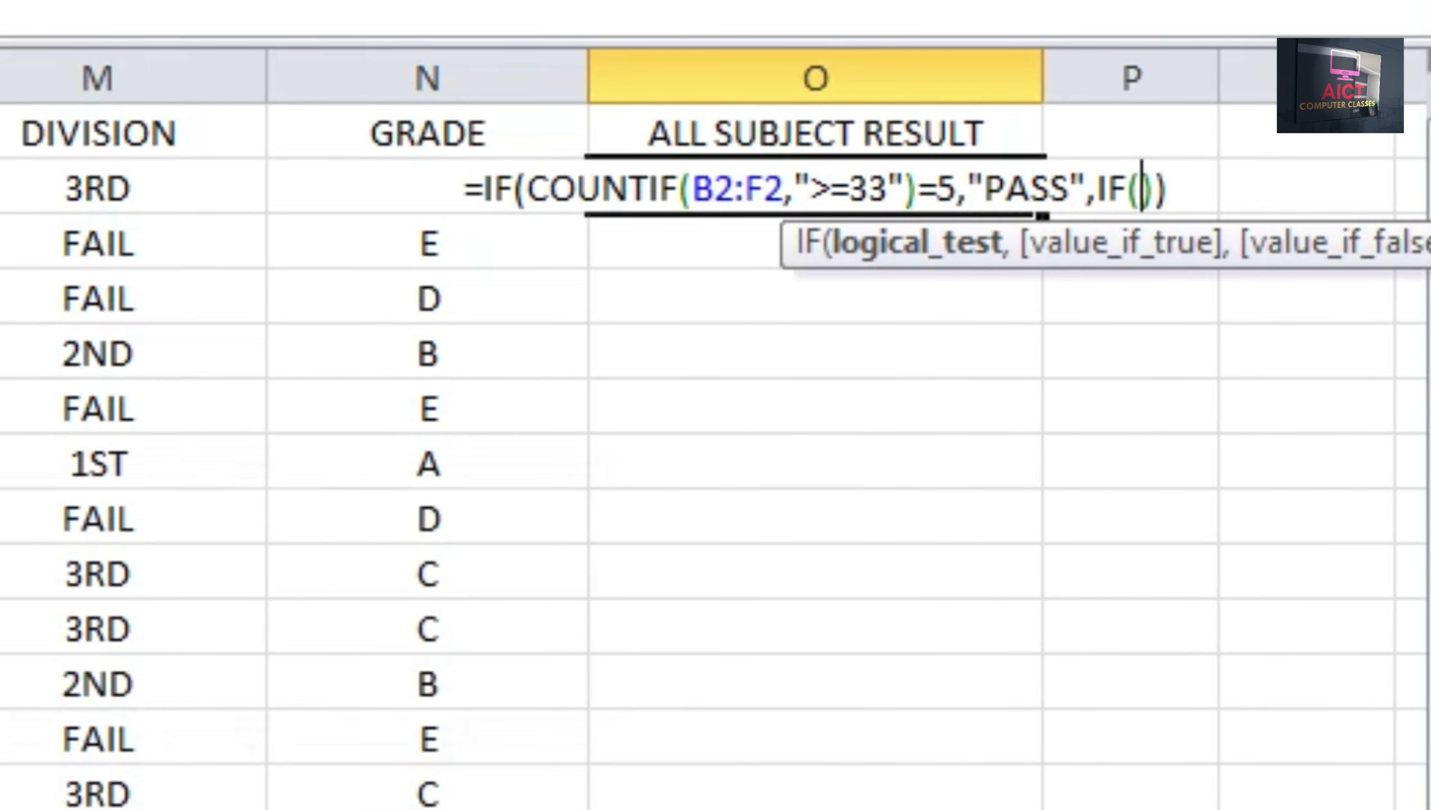
- Insert a COUNTIF over B2:F2 as the logical test of the nested IF in O2
type("COUNTIF()")
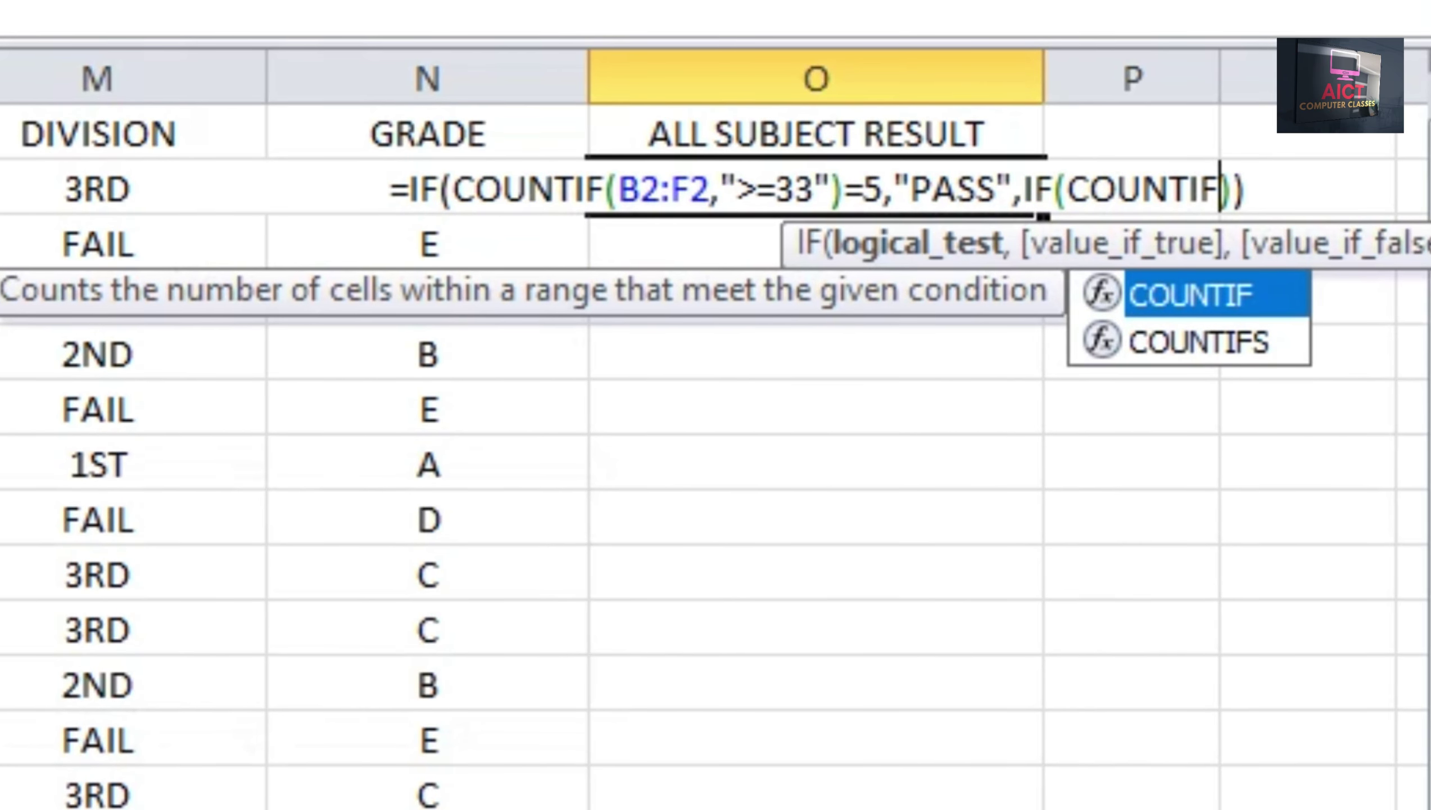
type(")")
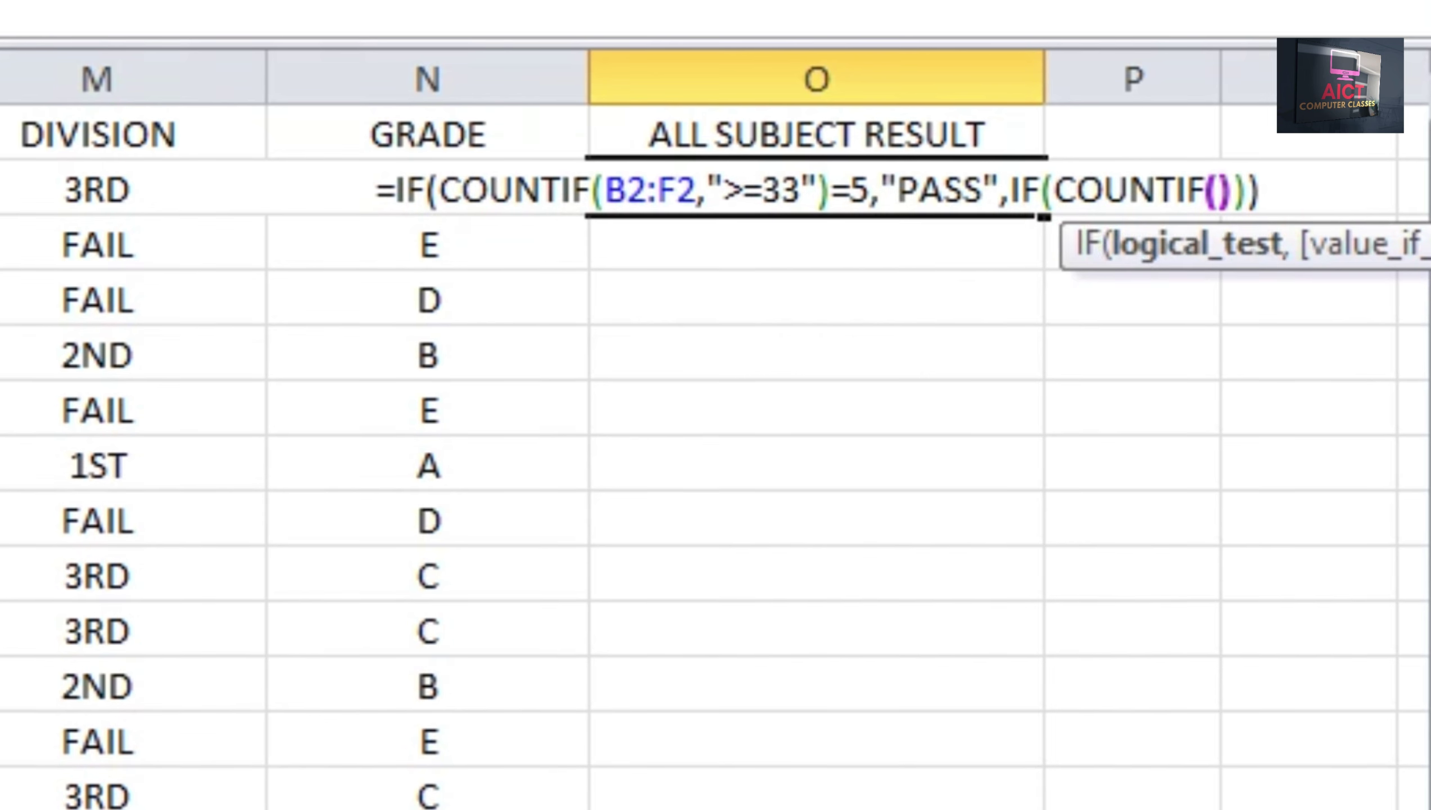
key("Left")
key("Left")
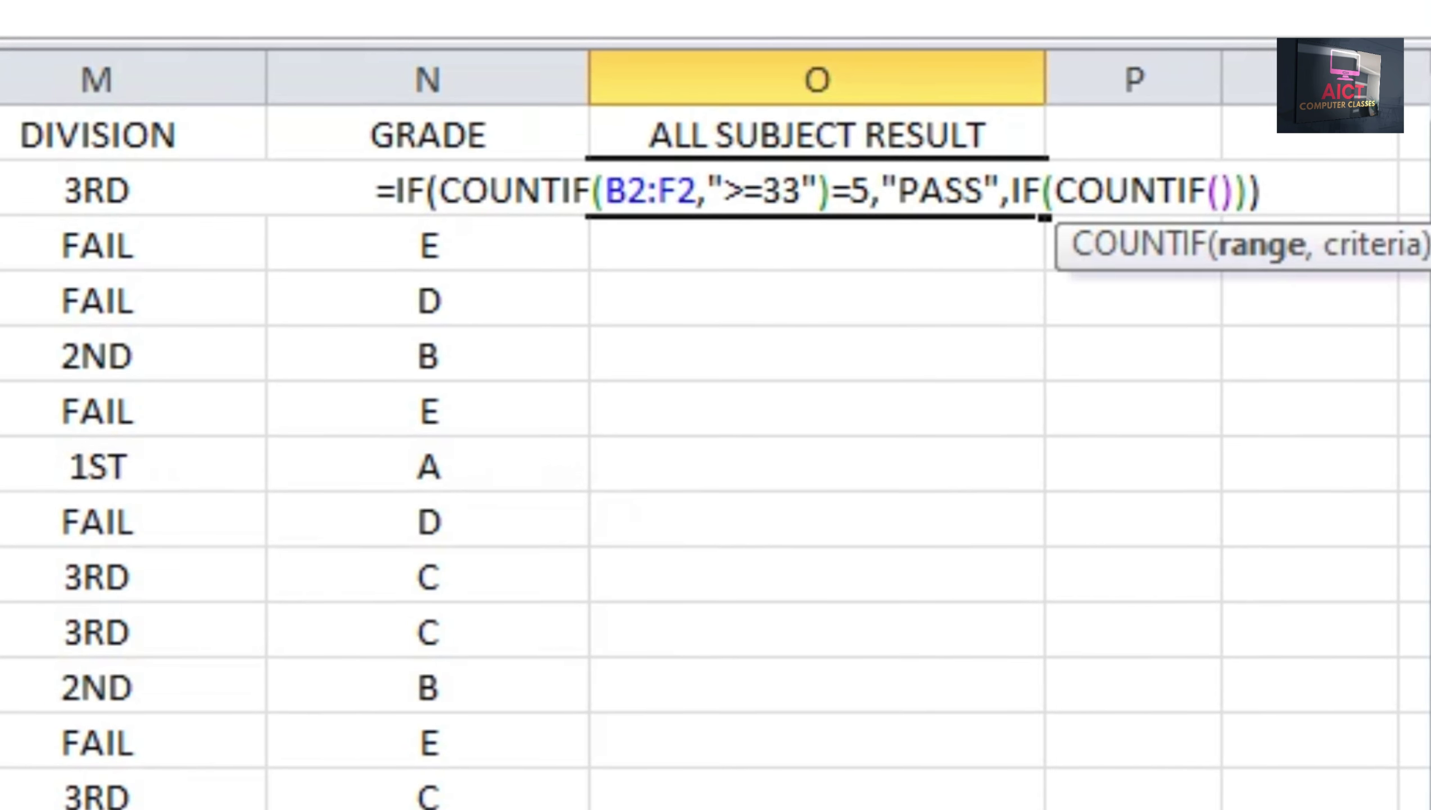
left_click_drag(2, 190, 9, 190)
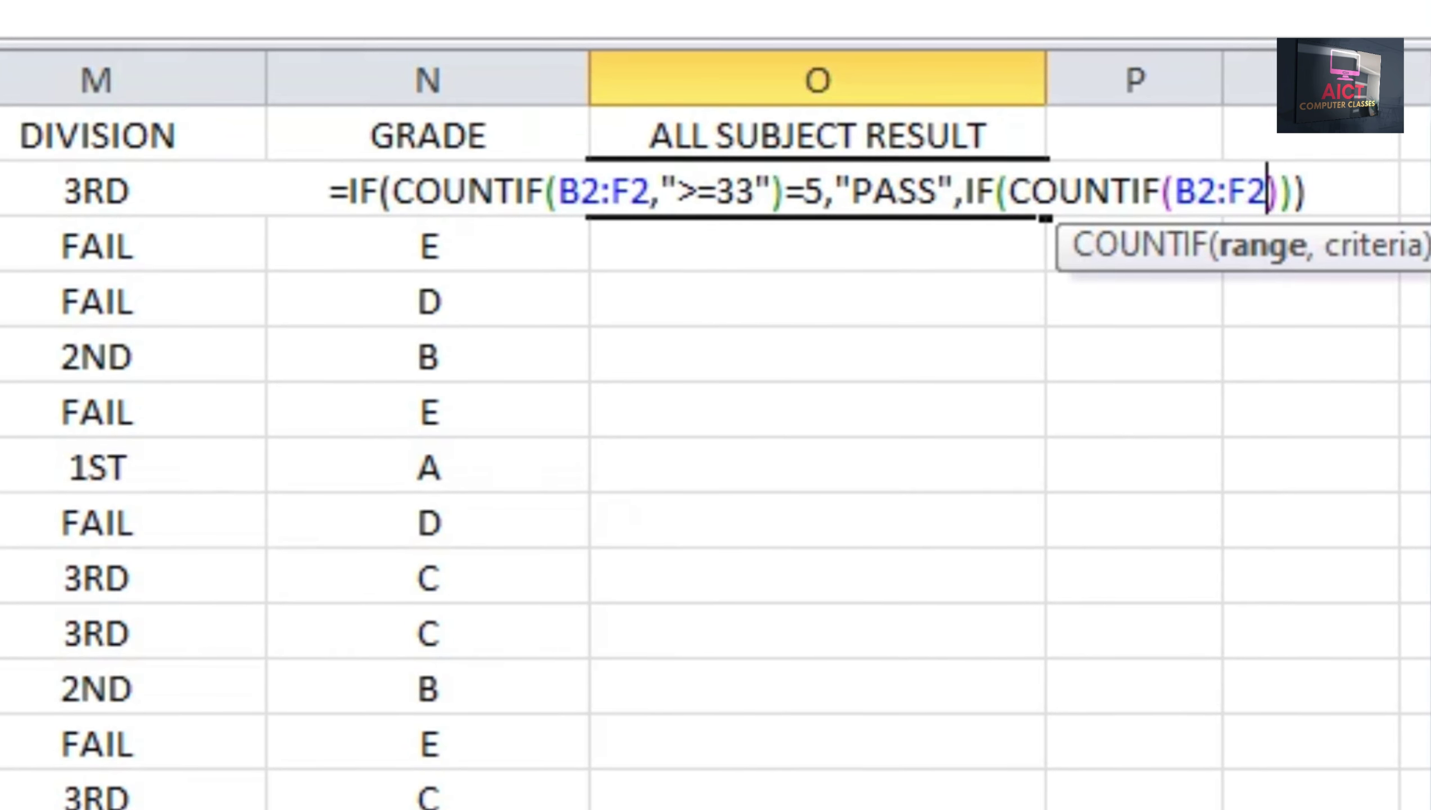
- Give the nested COUNTIF the criterion ">=33" and test whether its count equals 4
type(",\"")
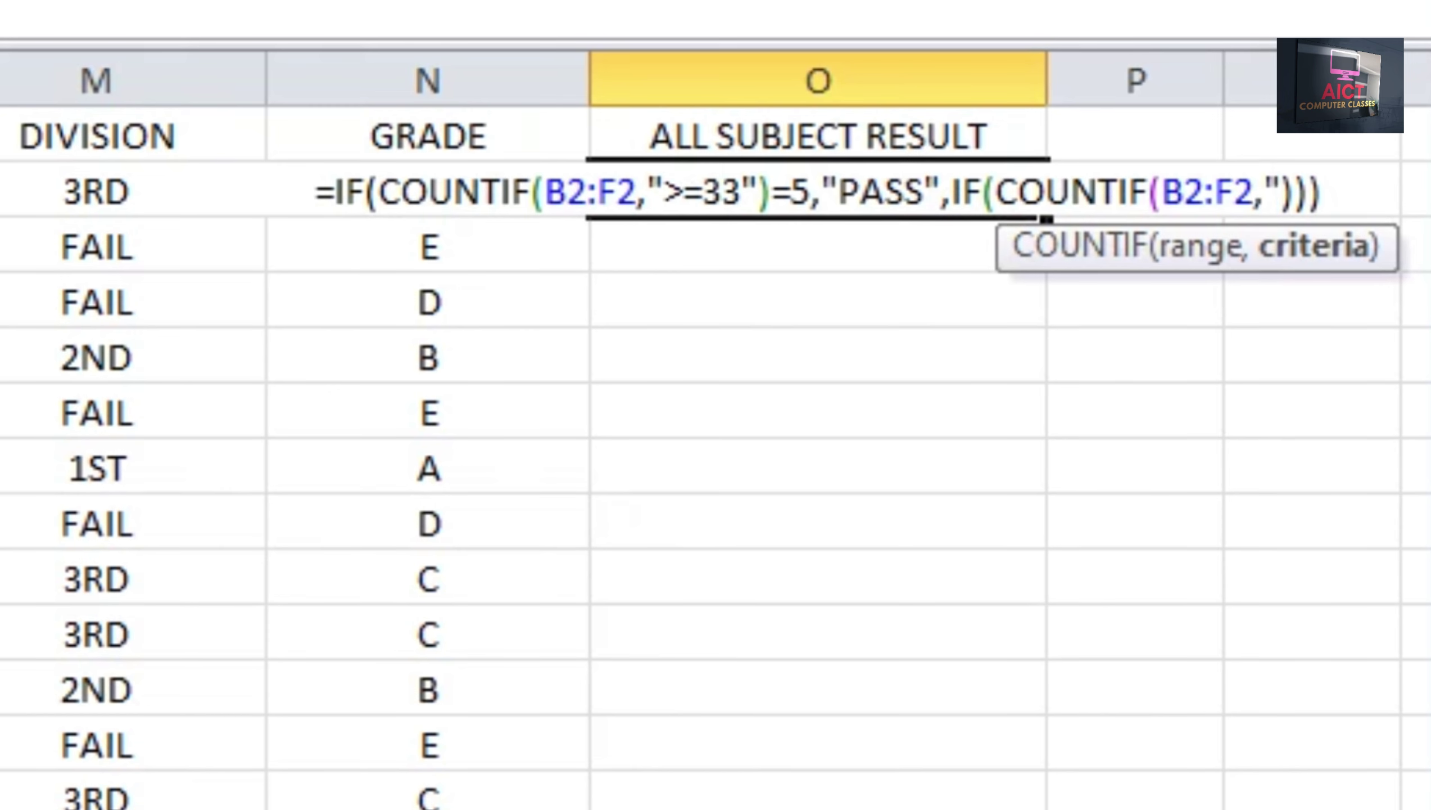
type(">=33")
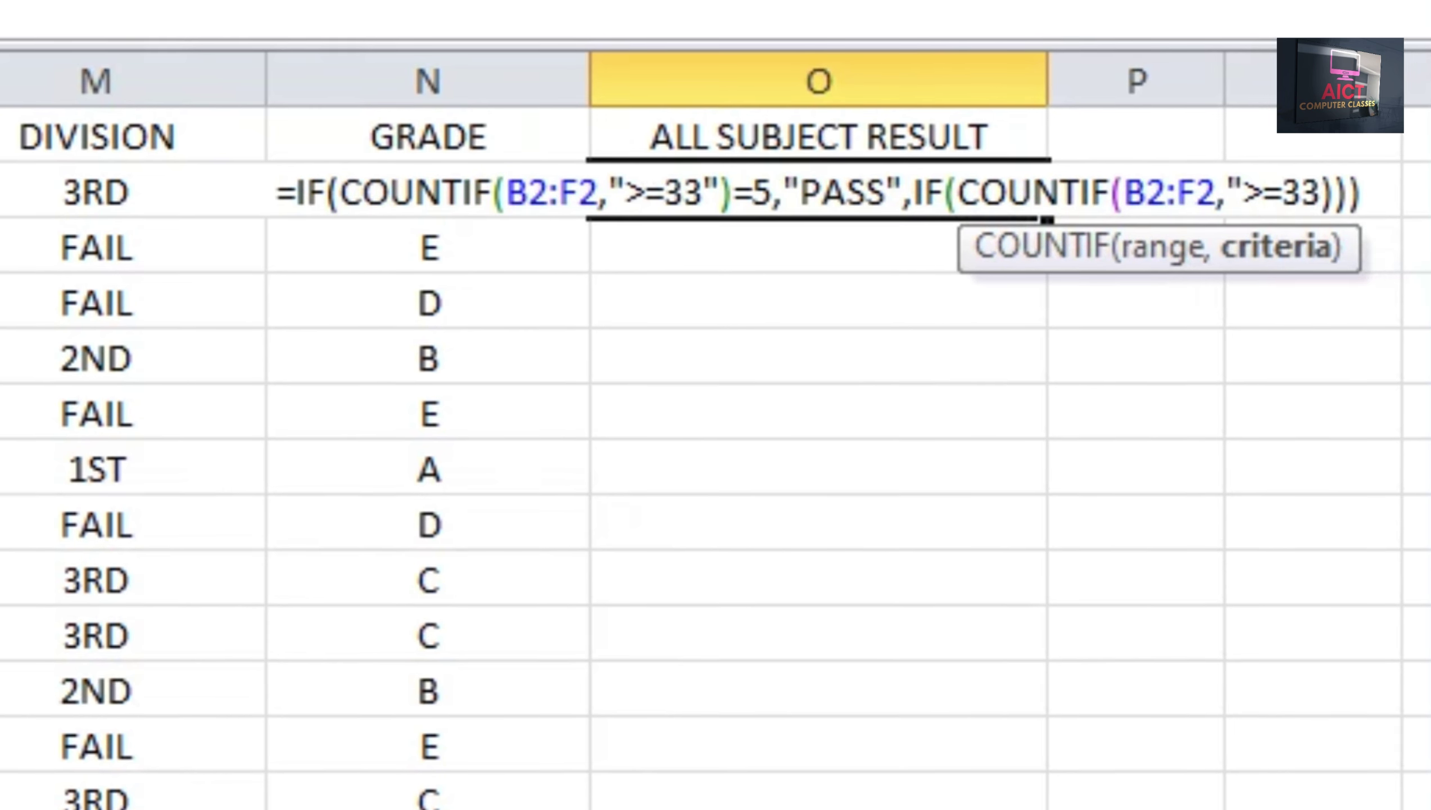
type("\"")
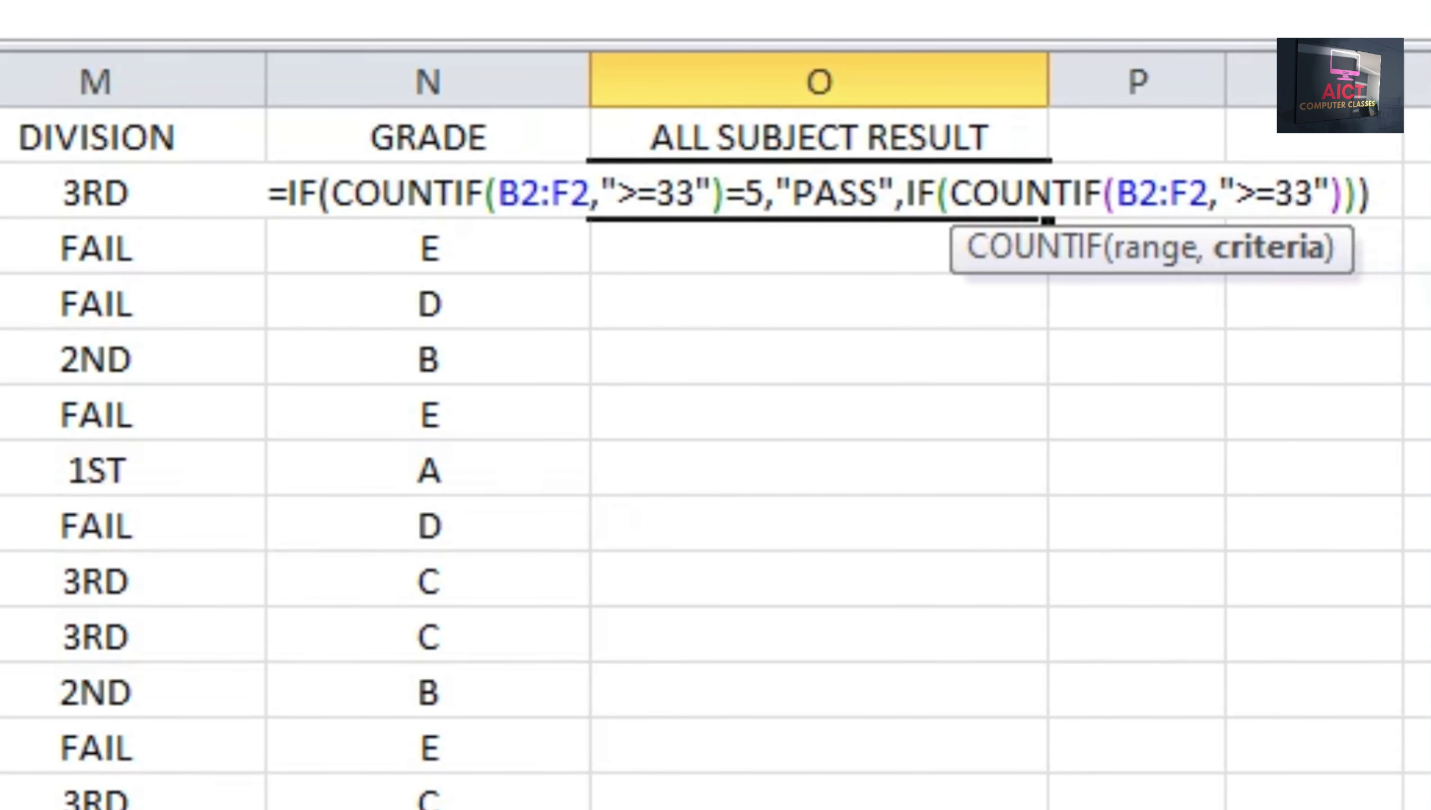
key("Return")
type("=4")
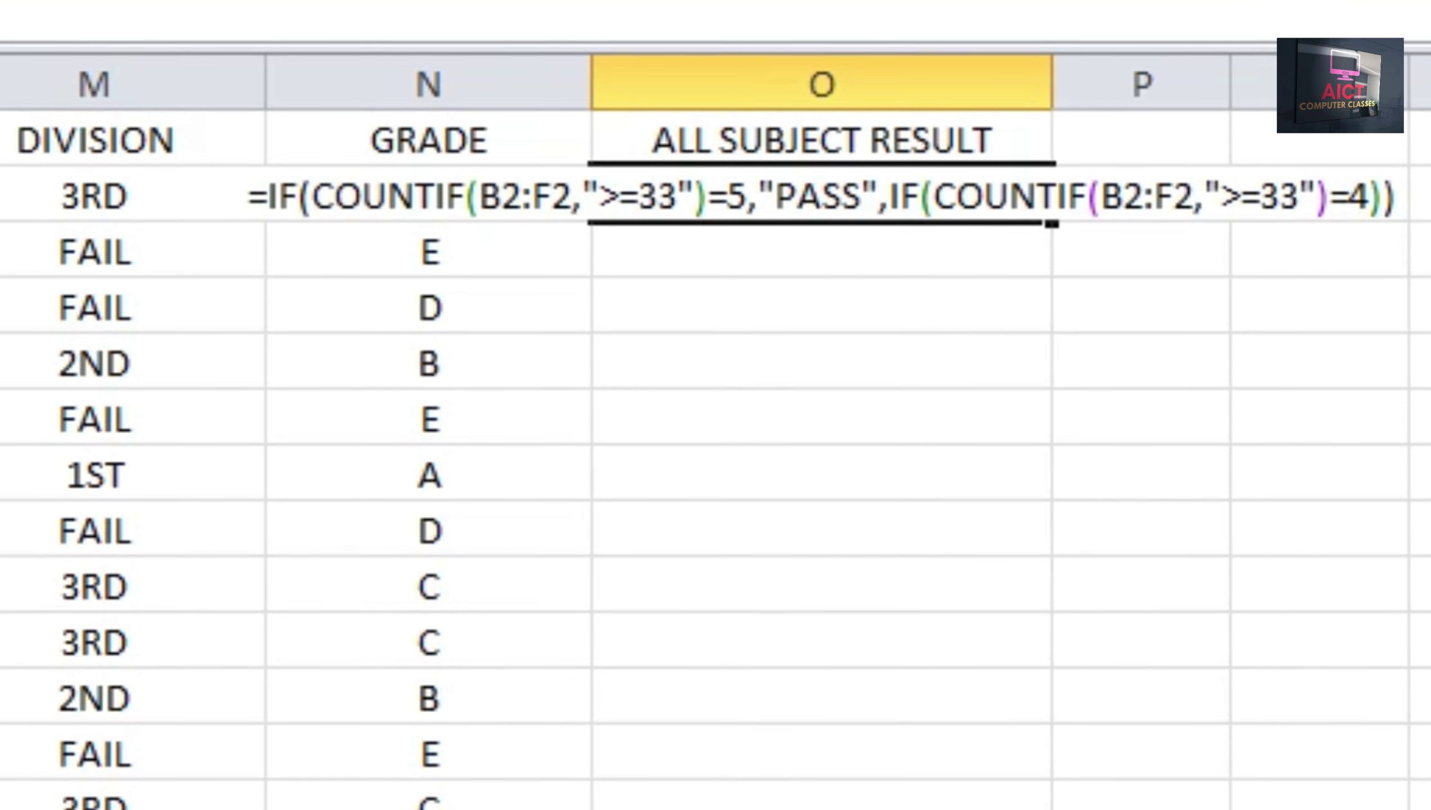
- Make the nested IF return "COM" when true and "FAIL" otherwise, and enter the O2 formula
type(",\"C")
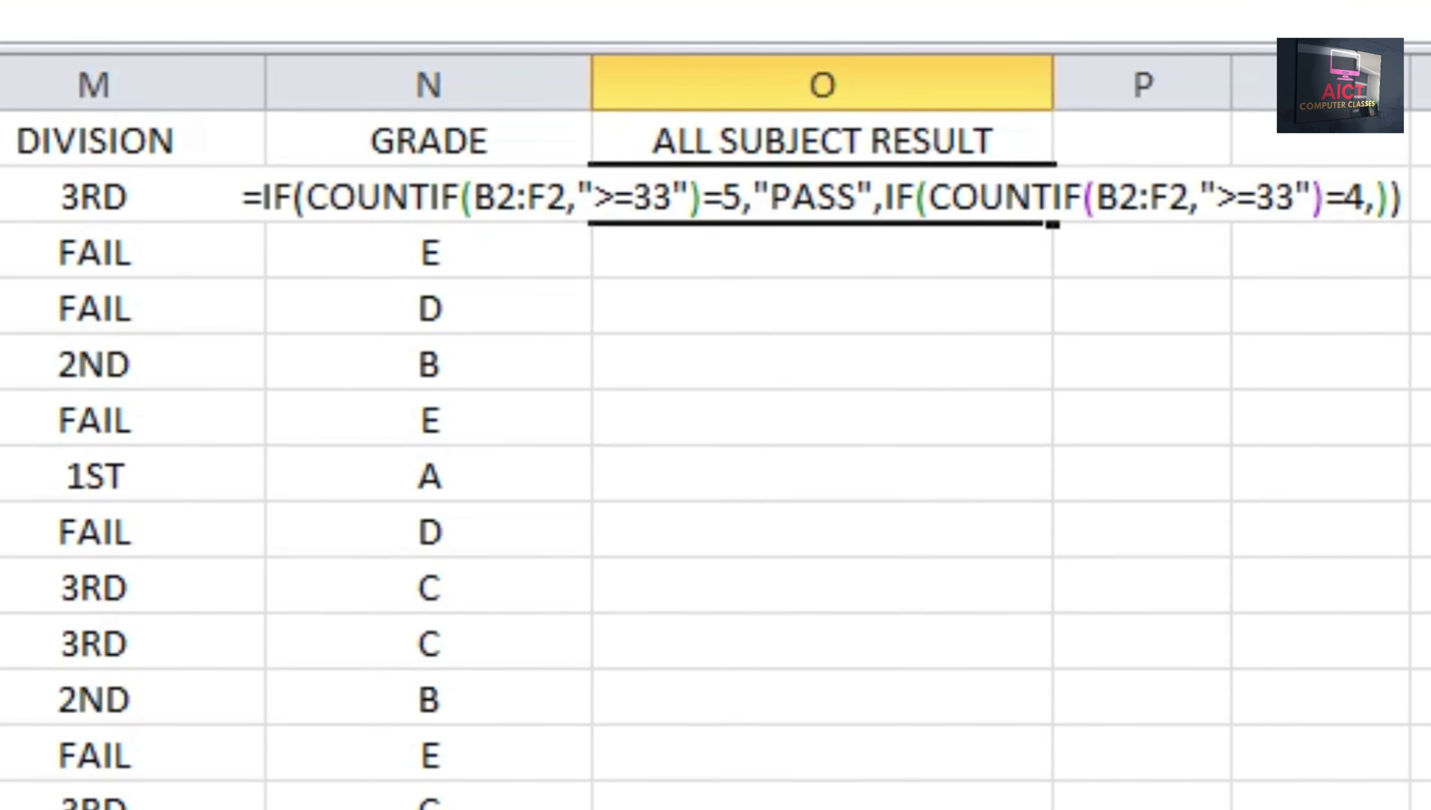
type("OM")
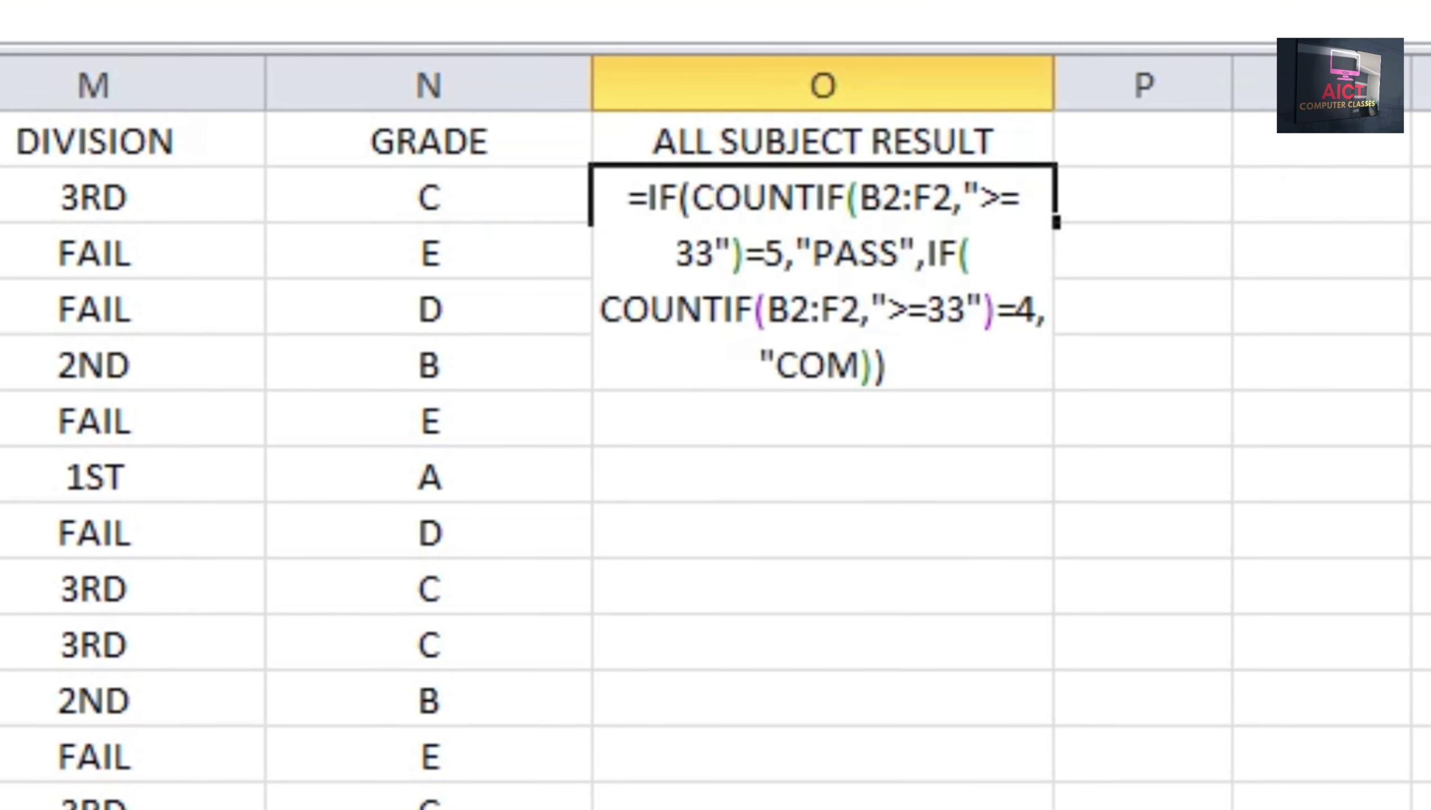
type("\",")
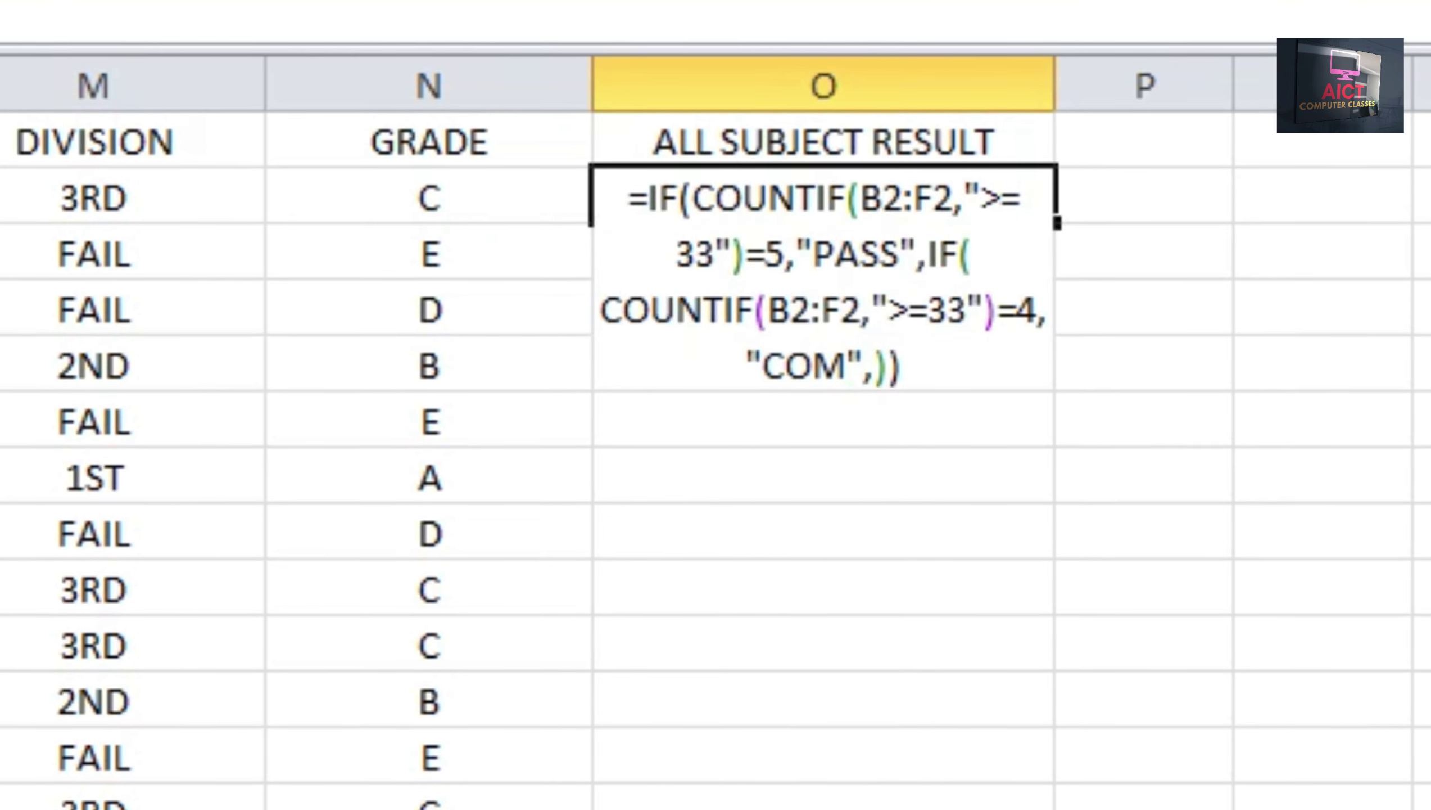
type("\"FAIL\"")
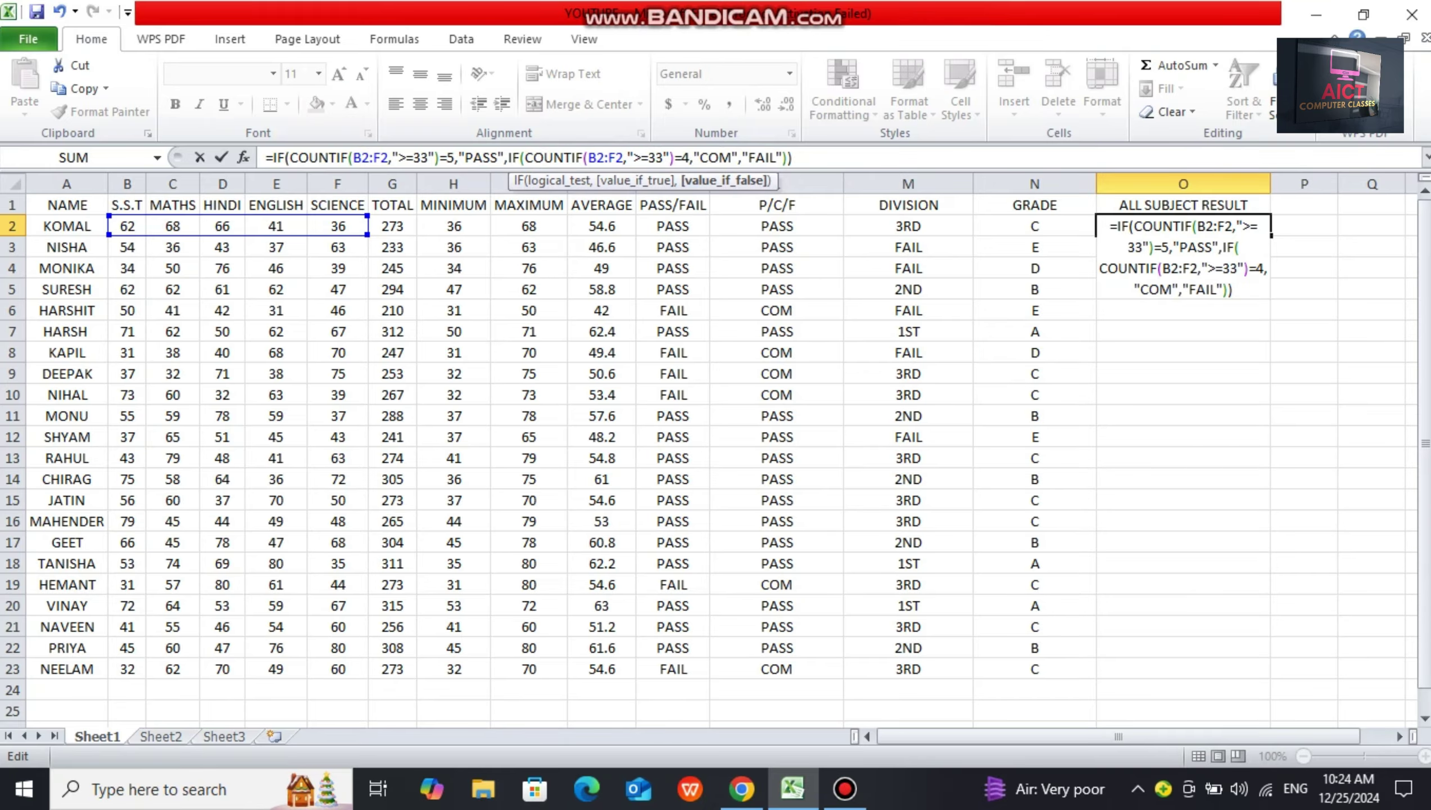
key("Return")
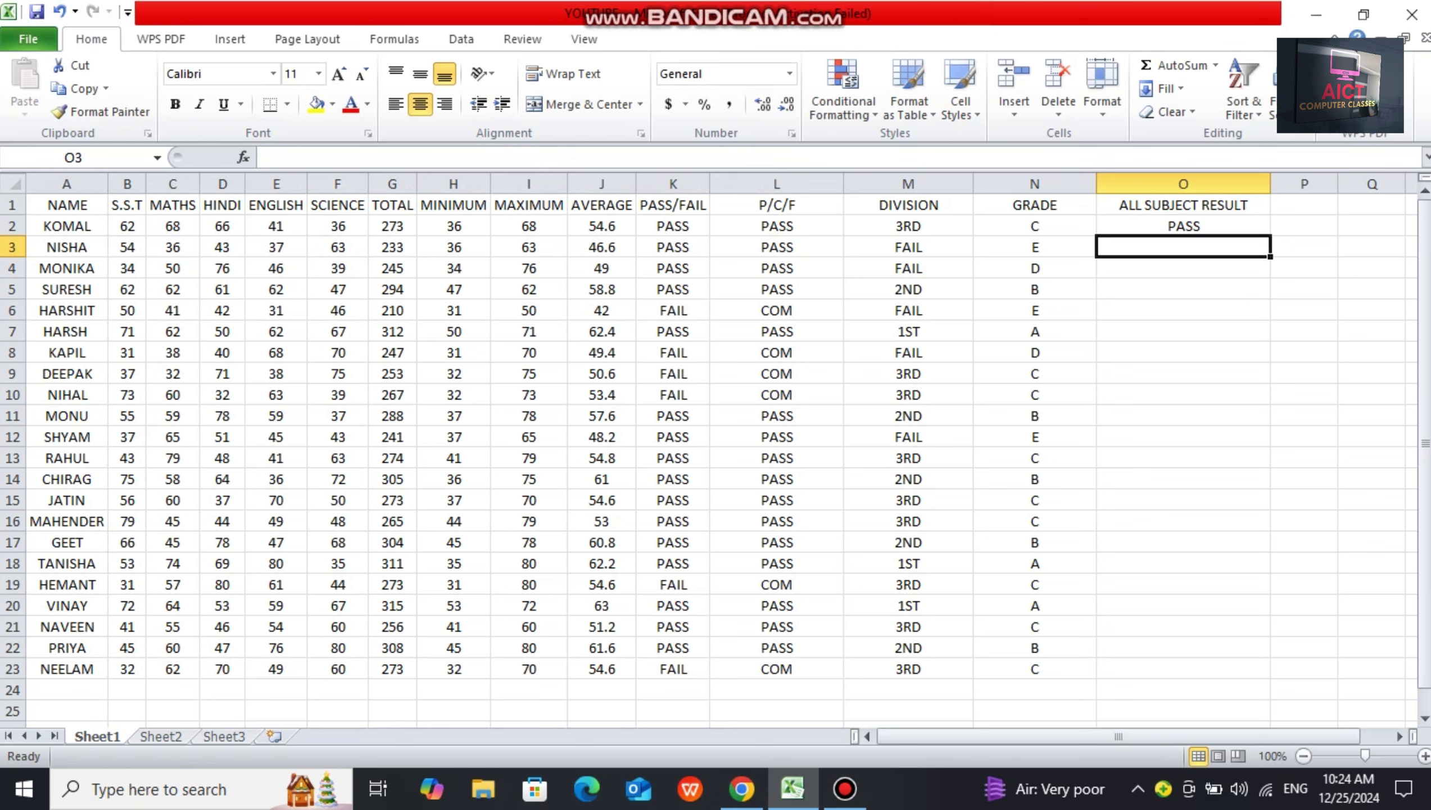
- Fill the O2 formula down through O23 so every student has an ALL SUBJECT RESULT
key("Up")
key("Down")
key("Up")
key("shift+Down")
key("shift+Down")
key("shift+Down")
key("shift+Down")
key("shift+Down")
key("shift+Down")
key("shift+Down")
key("shift+Down")
key("shift+Down")
key("shift+Down")
key("shift+Down")
key("shift+Down")
key("shift+Down")
key("shift+Down")
key("shift+Down")
key("shift+Down")
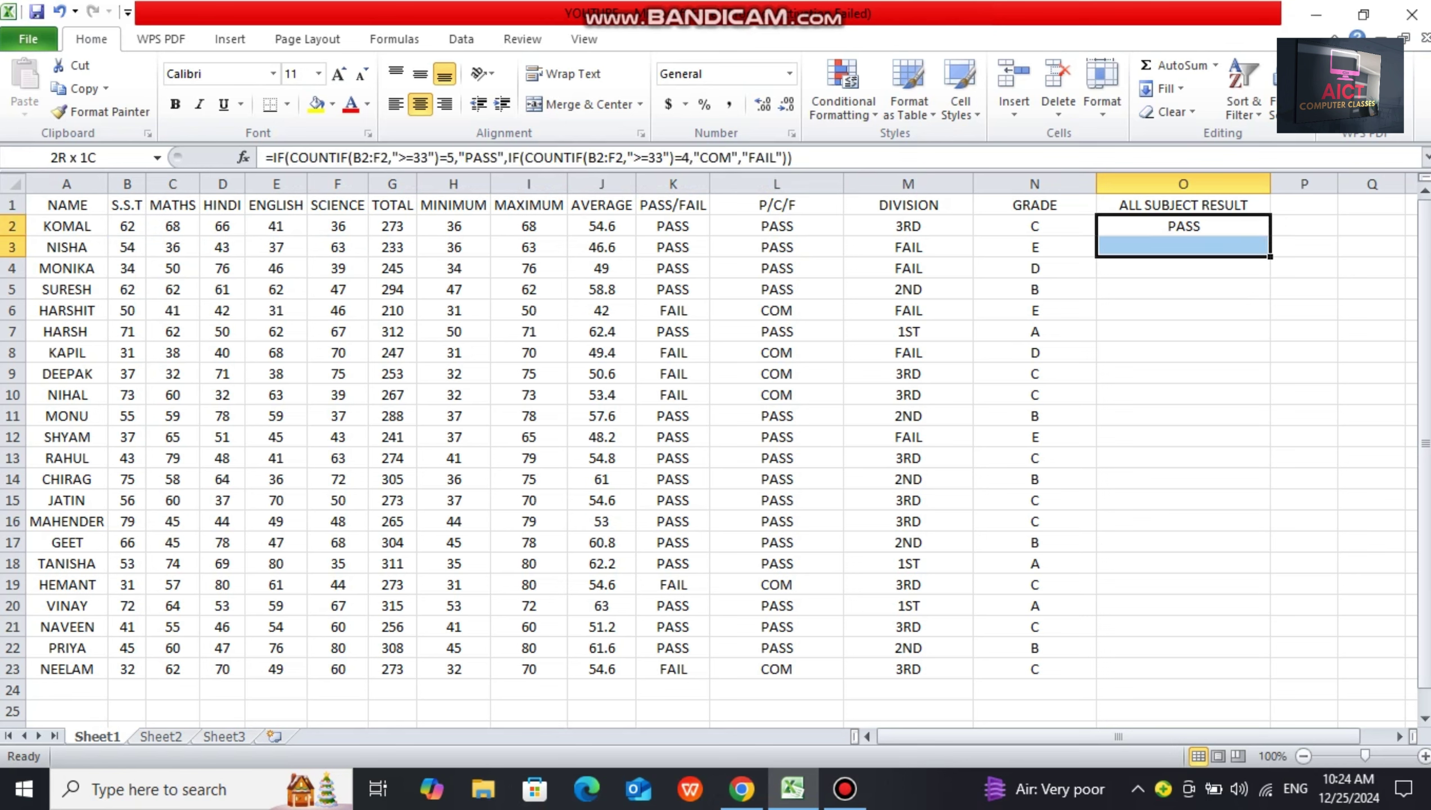
key("shift+Down")
key("shift+Down")
key("shift+Down")
key("shift+Down")
key("shift+Down")
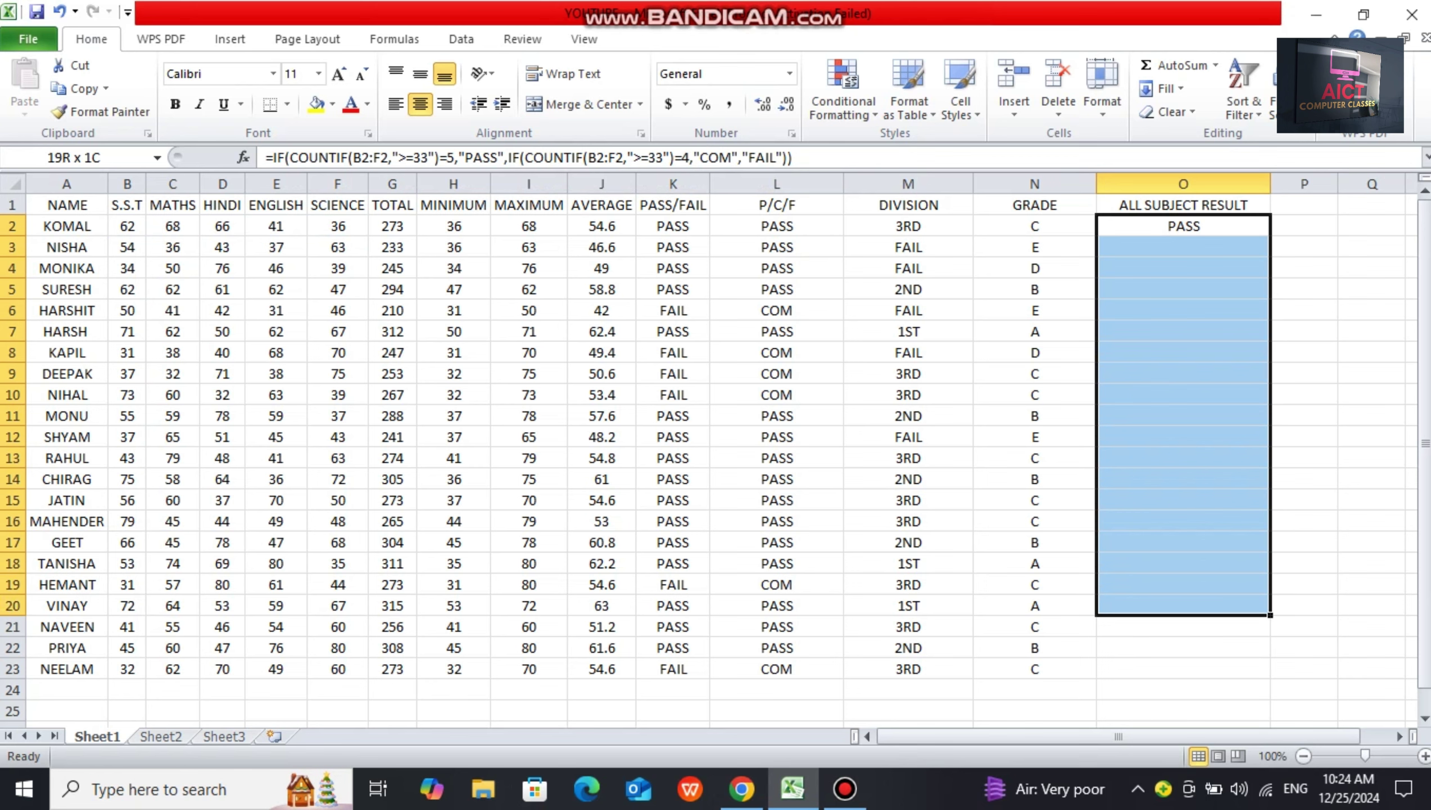
key("ctrl+d")
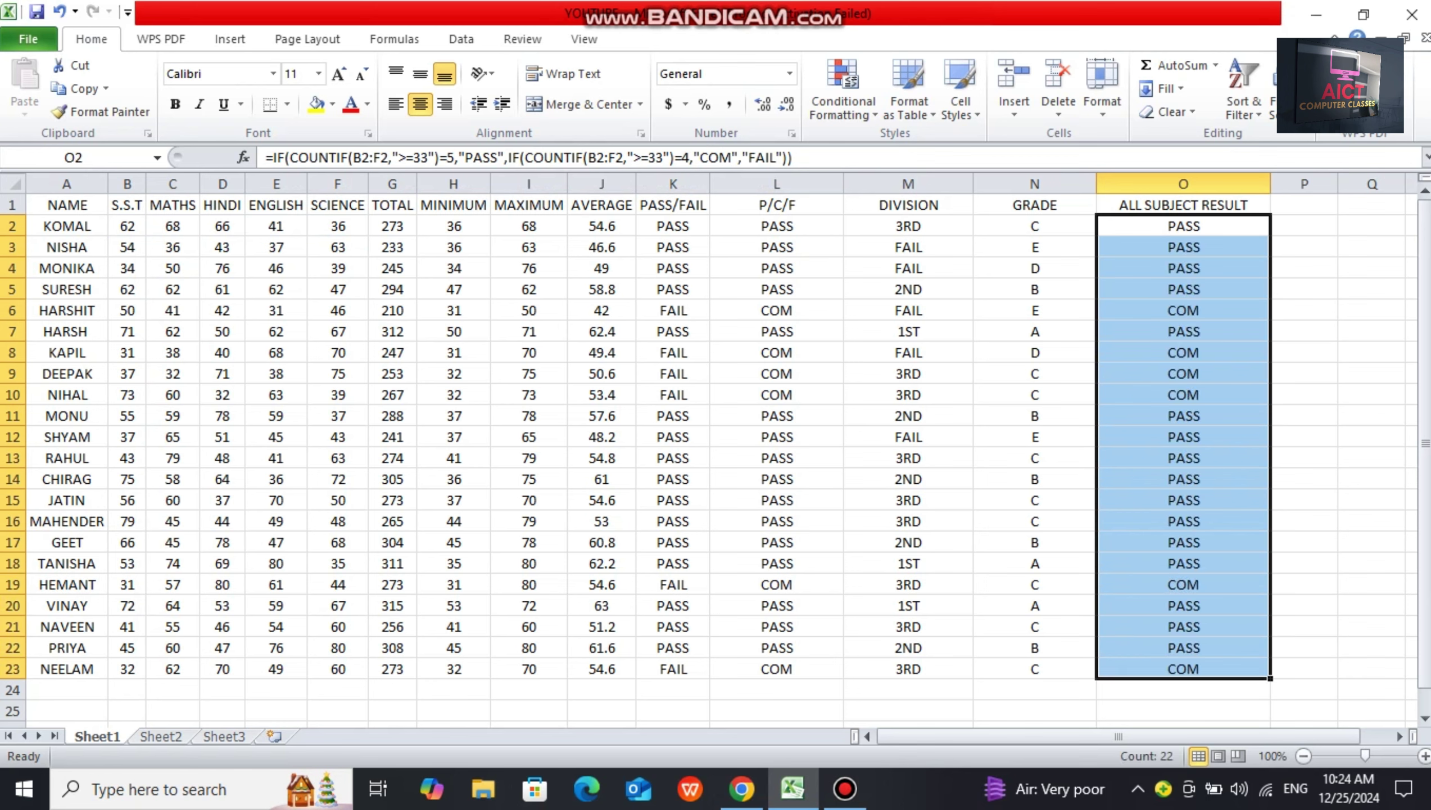
- Examine the copied IF and COUNTIF formulas in O2:O6, checking the row references and results
key("Down")
key("Up")
key("Down")
key("Down")
key("Down")
key("Down")
key("Down")
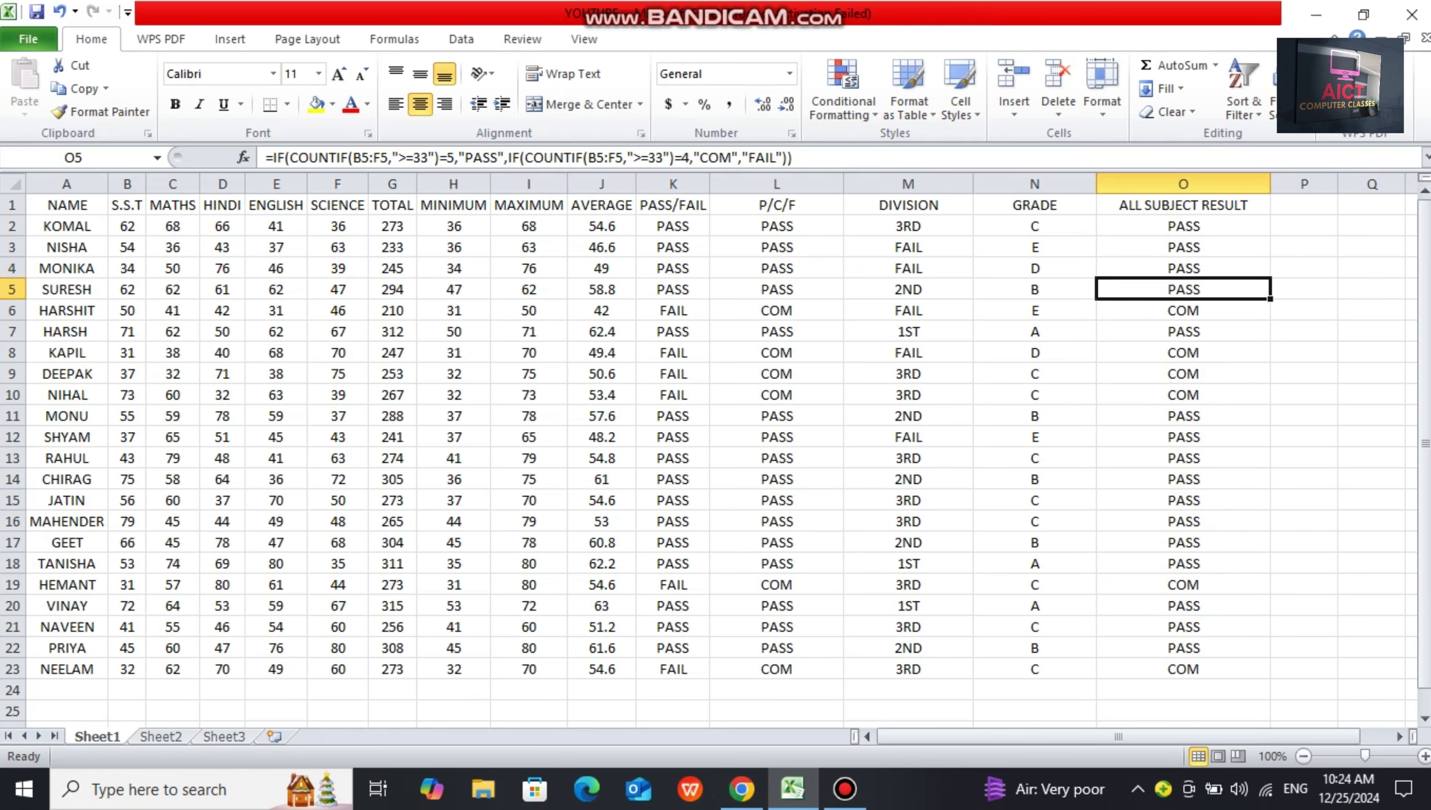
key("Down")
key("Up")
key("Up")
key("Up")
key("Up")
key("Up")
key("Up")
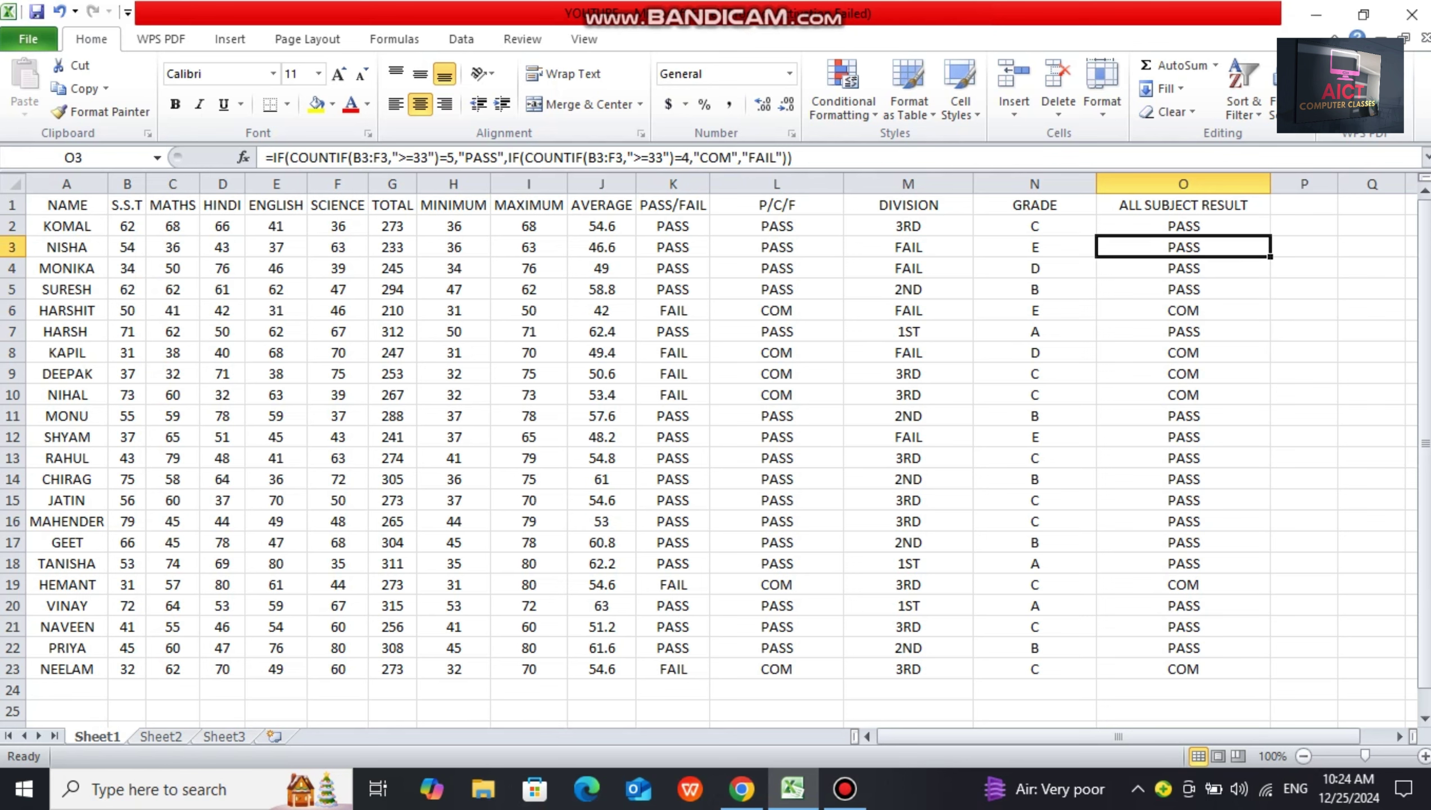
key("Down")
key("Down")
key("Down")
key("Down")
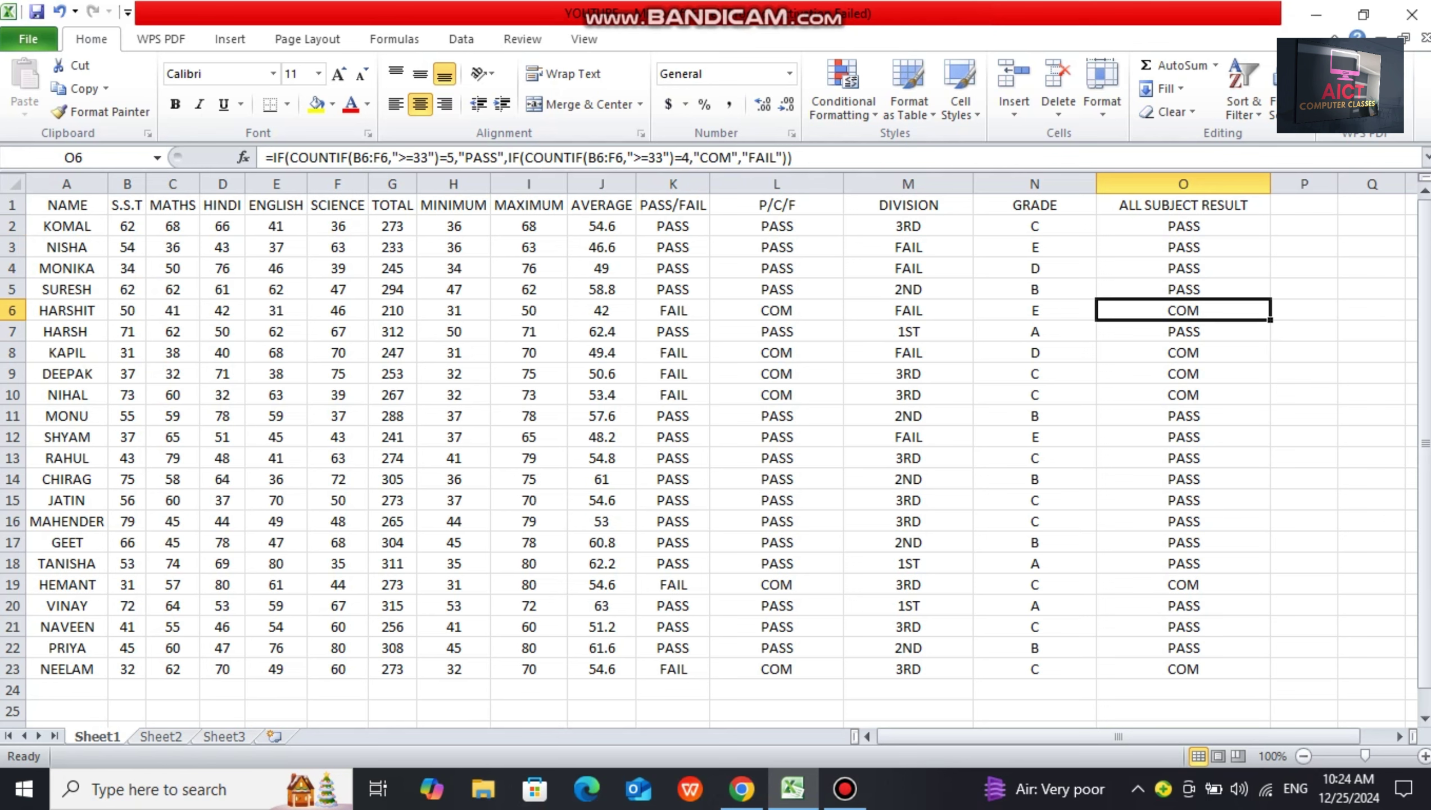
key("Up")
key("Up")
key("Up")
key("Up")
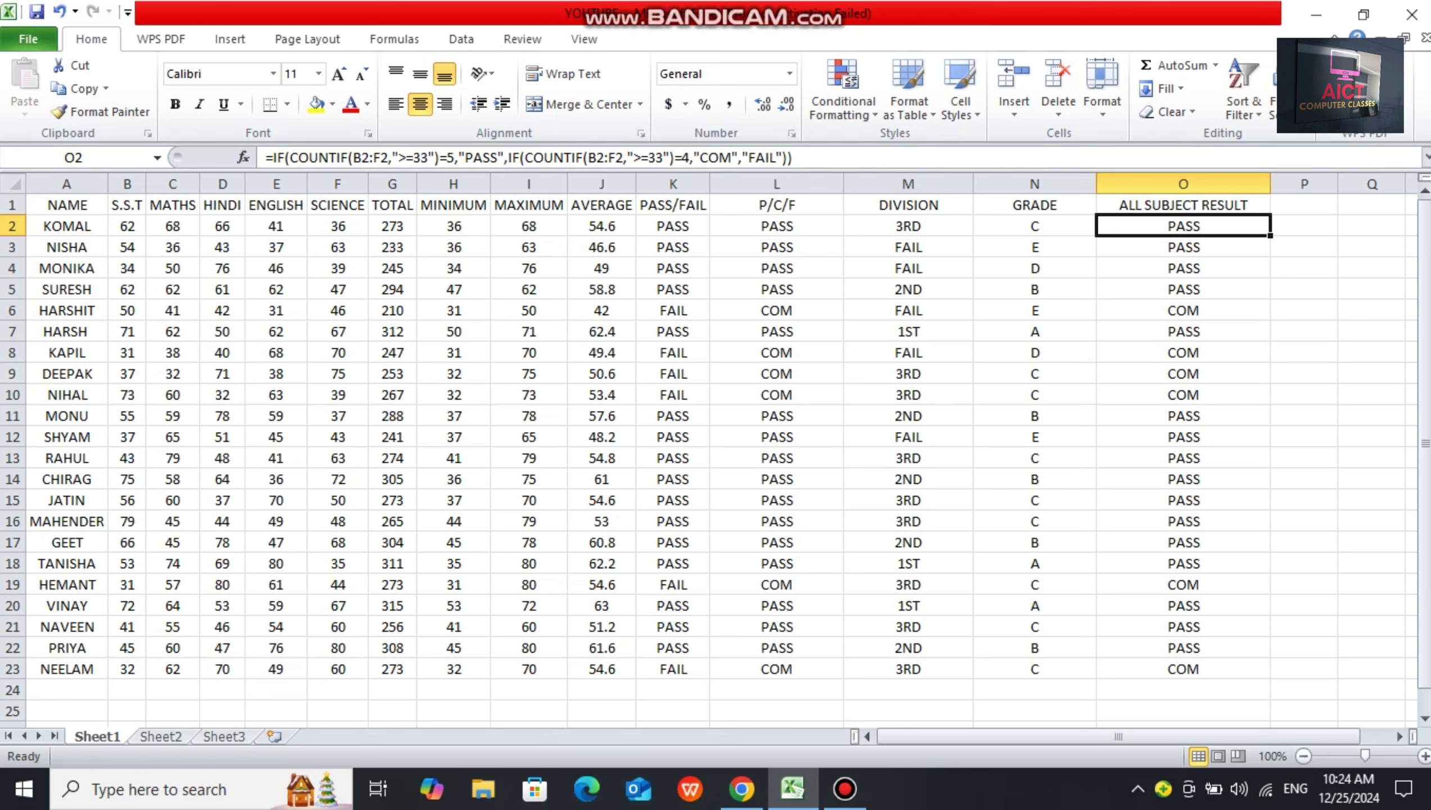
key("Down")
key("Down")
key("Down")
key("Down")
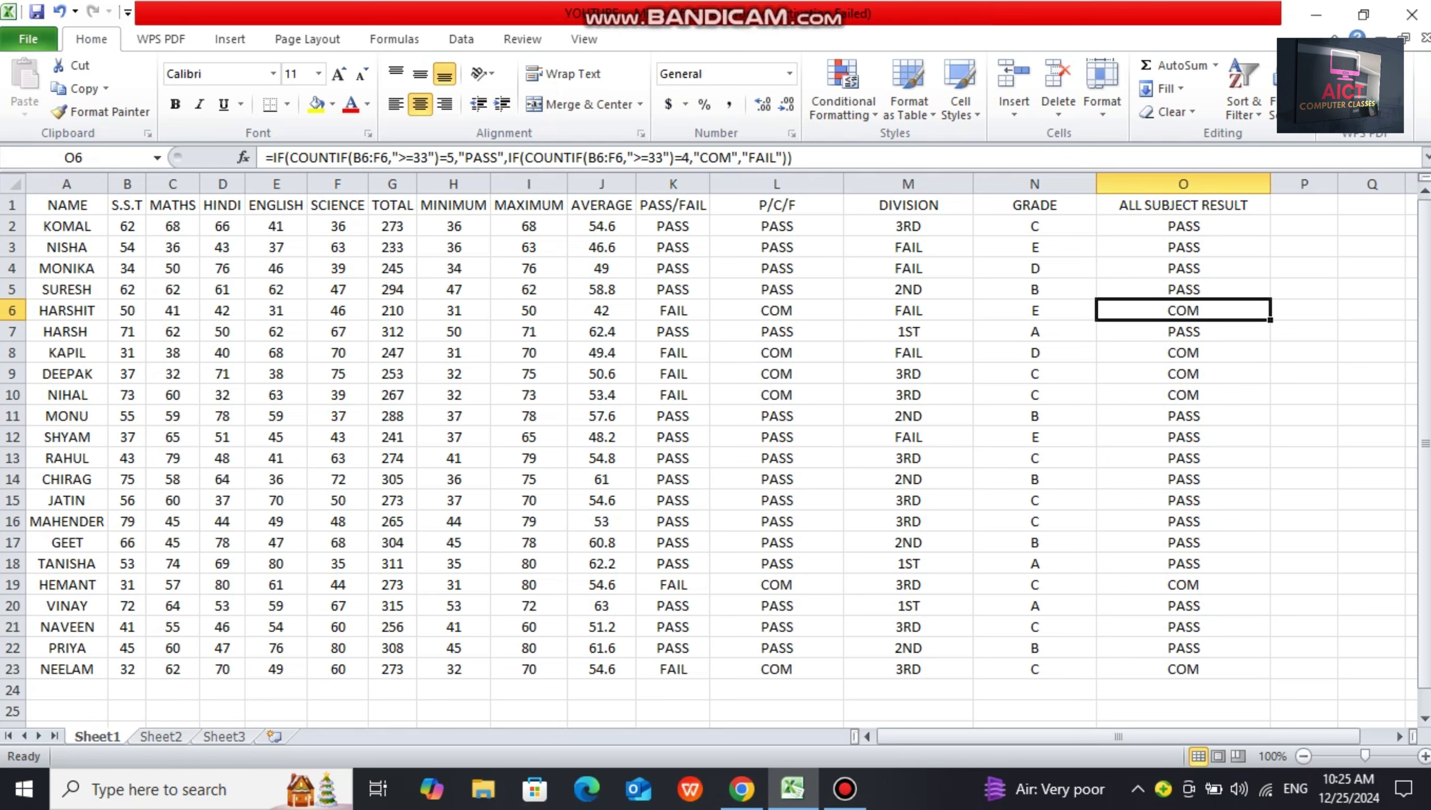
- Inspect several students' AVERAGE cells and the MATHS mark in row 6
left_click(601, 415)
left_click(602, 669)
left_click(601, 374)
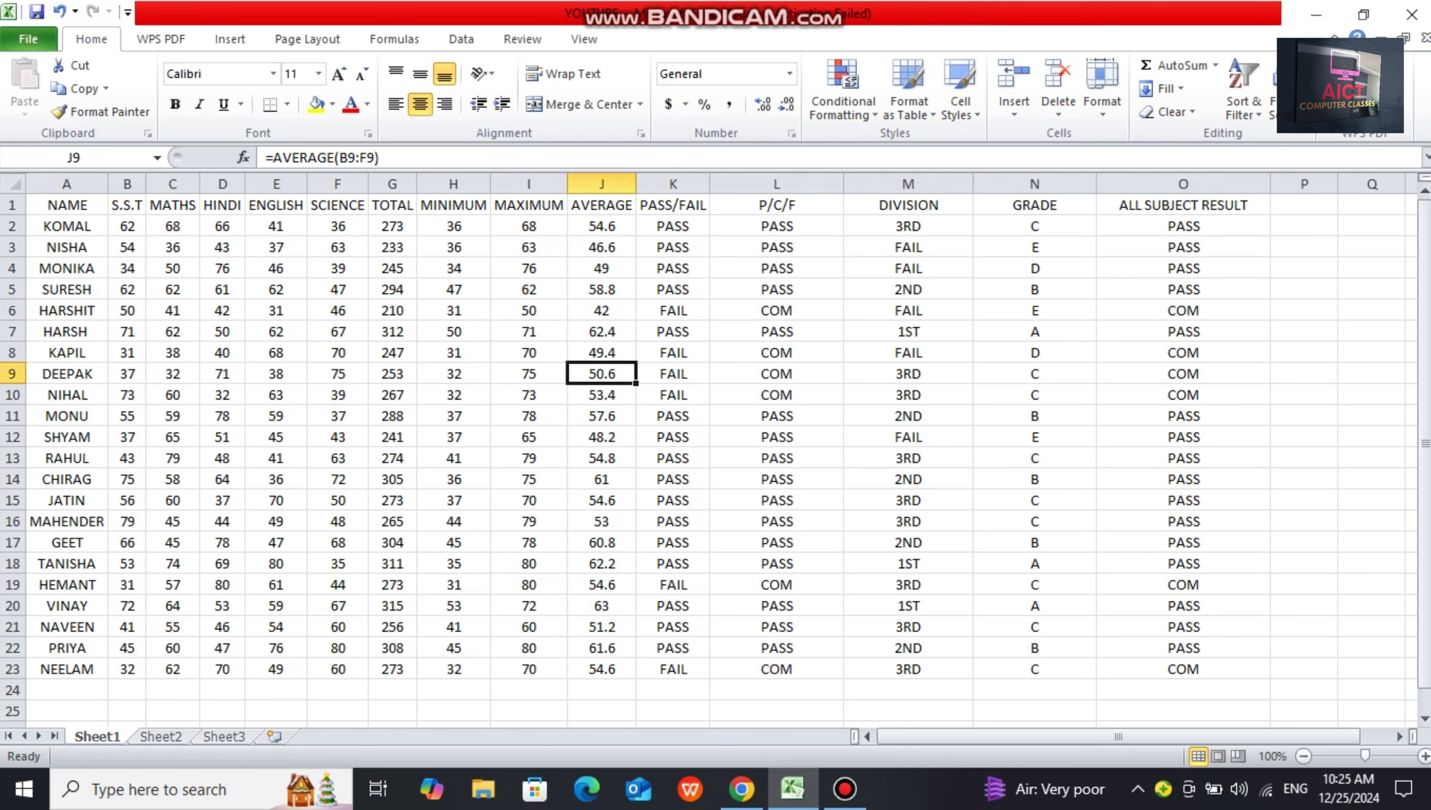
left_click(173, 310)
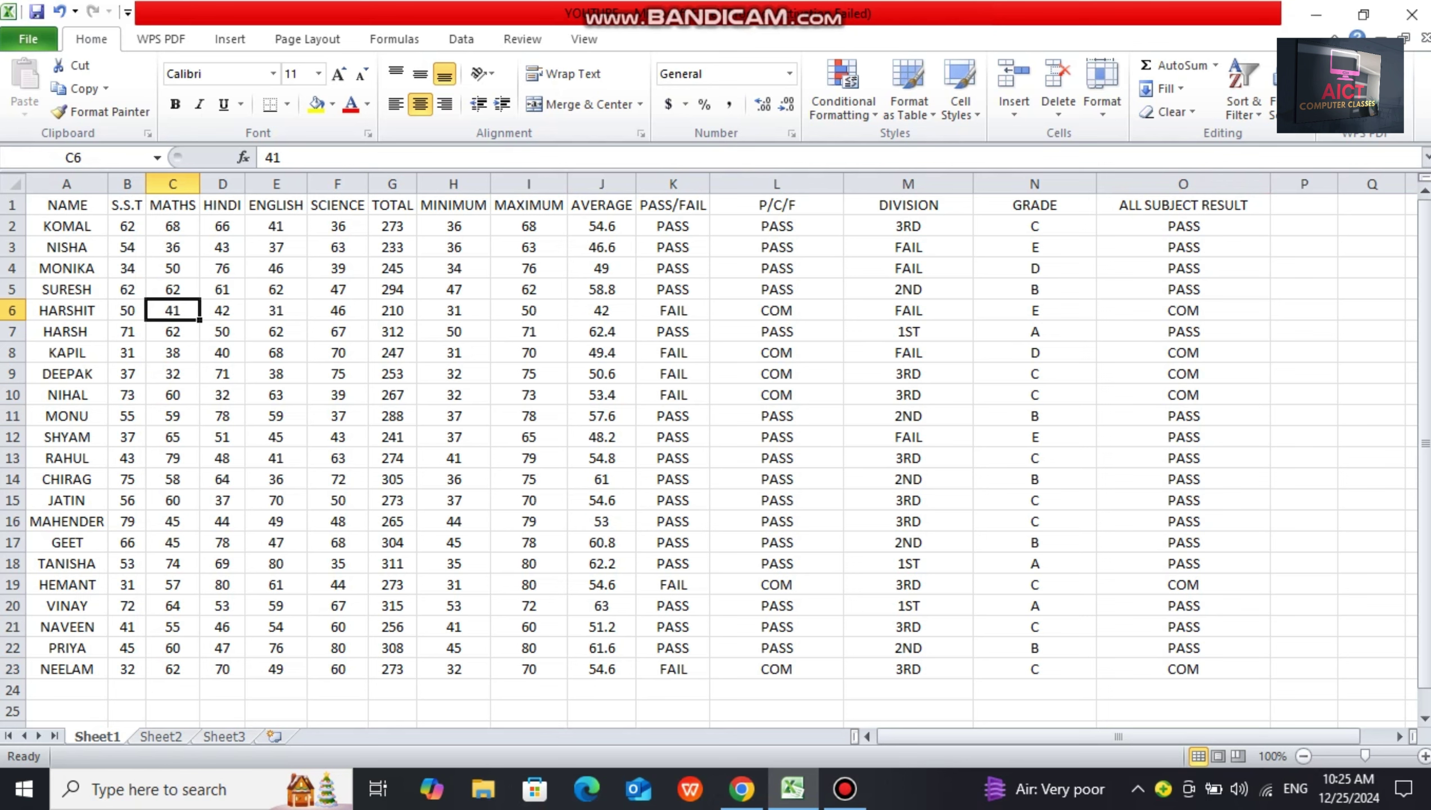
left_click(602, 394)
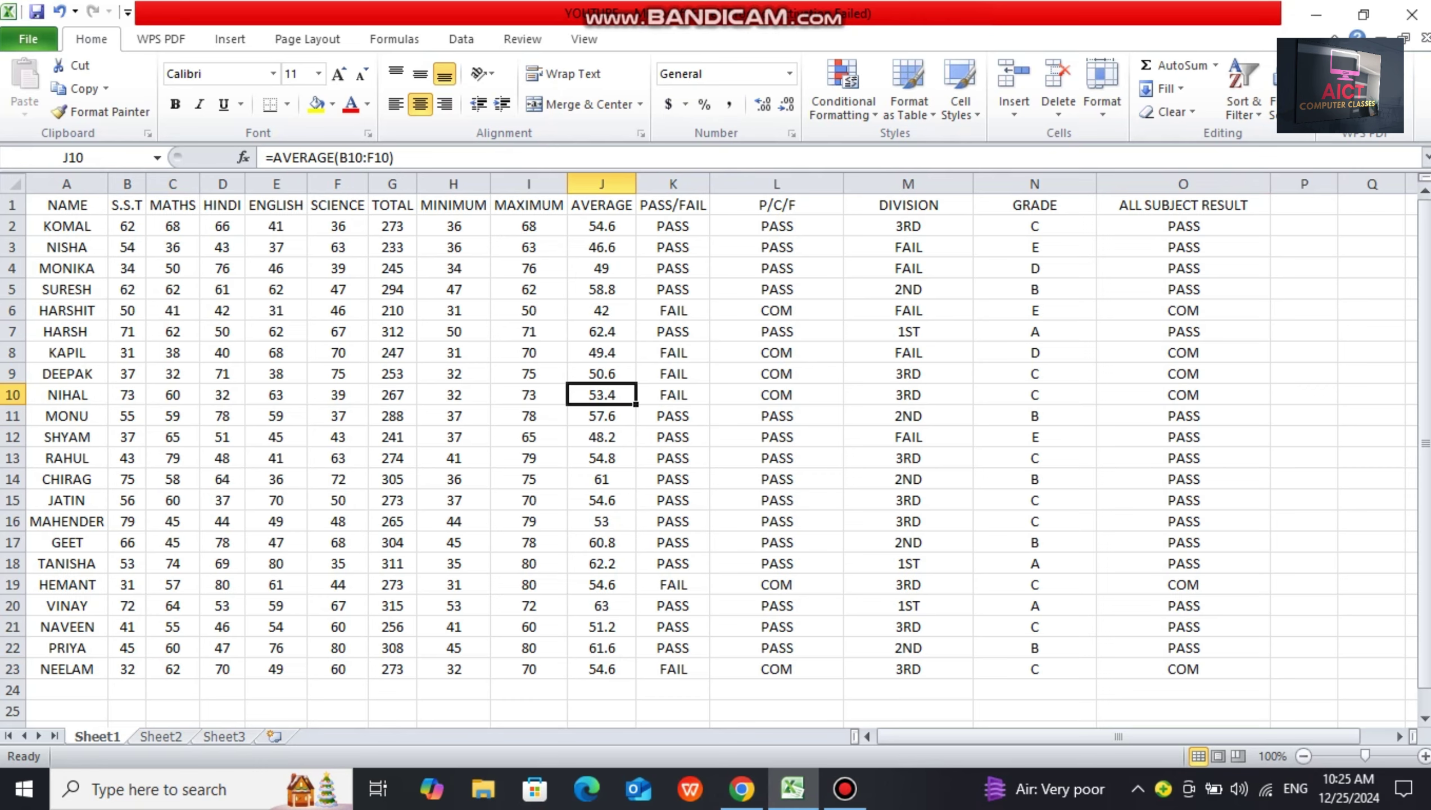
- Insert an entire column before the NAME column and head it "S.NO" in A1
key("ctrl+Home")
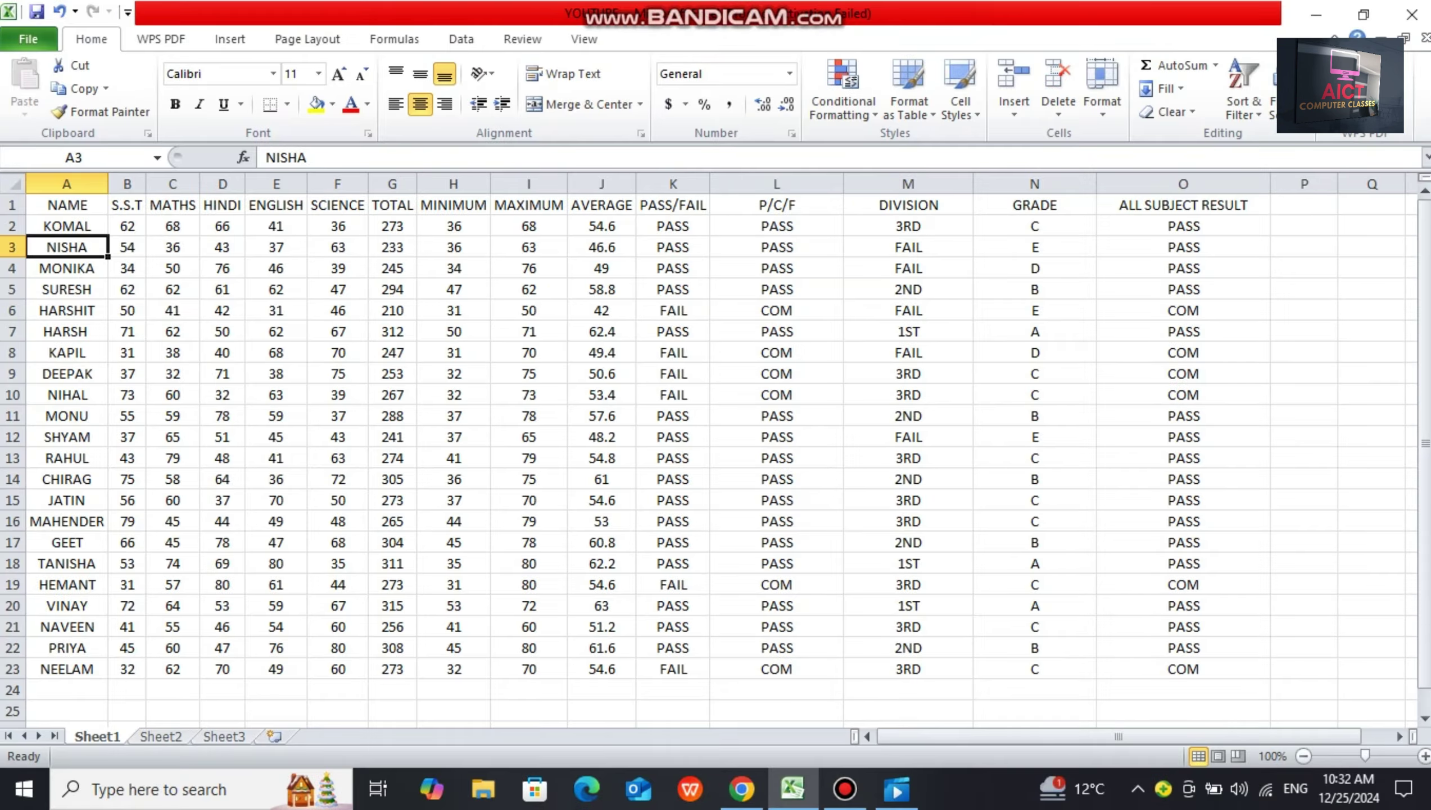
key("Up")
key("Up")
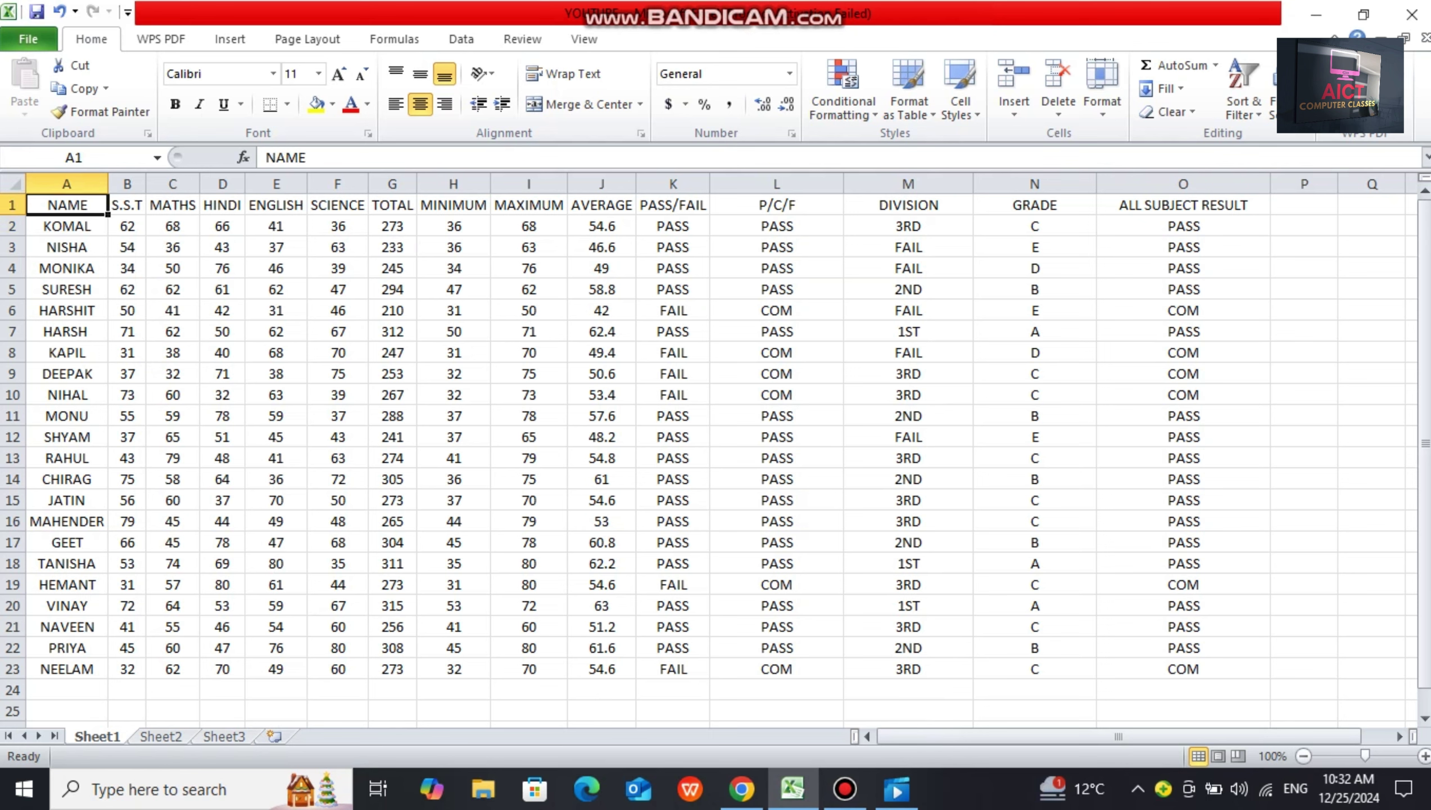
key("ctrl+shift+plus")
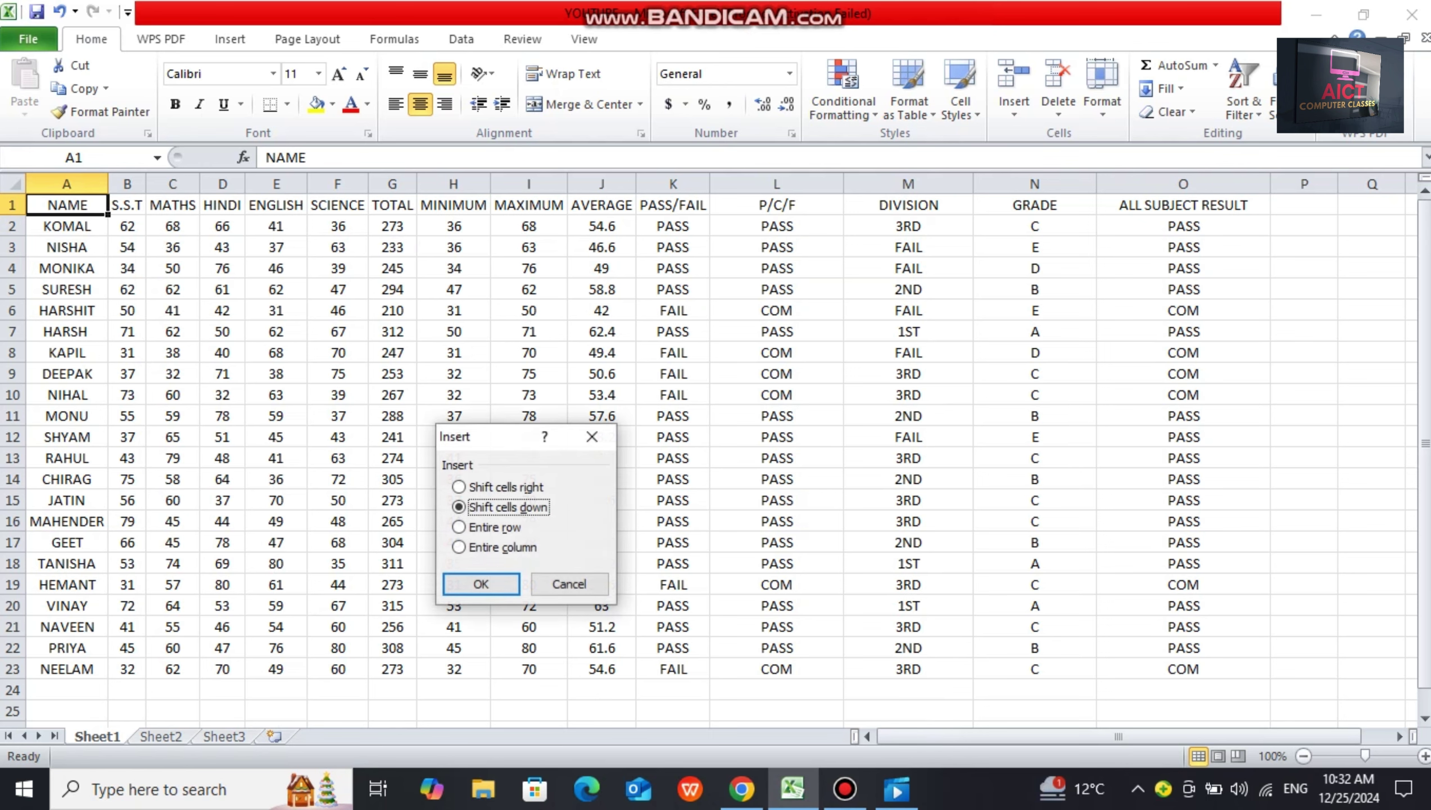
key("Down")
key("Down")
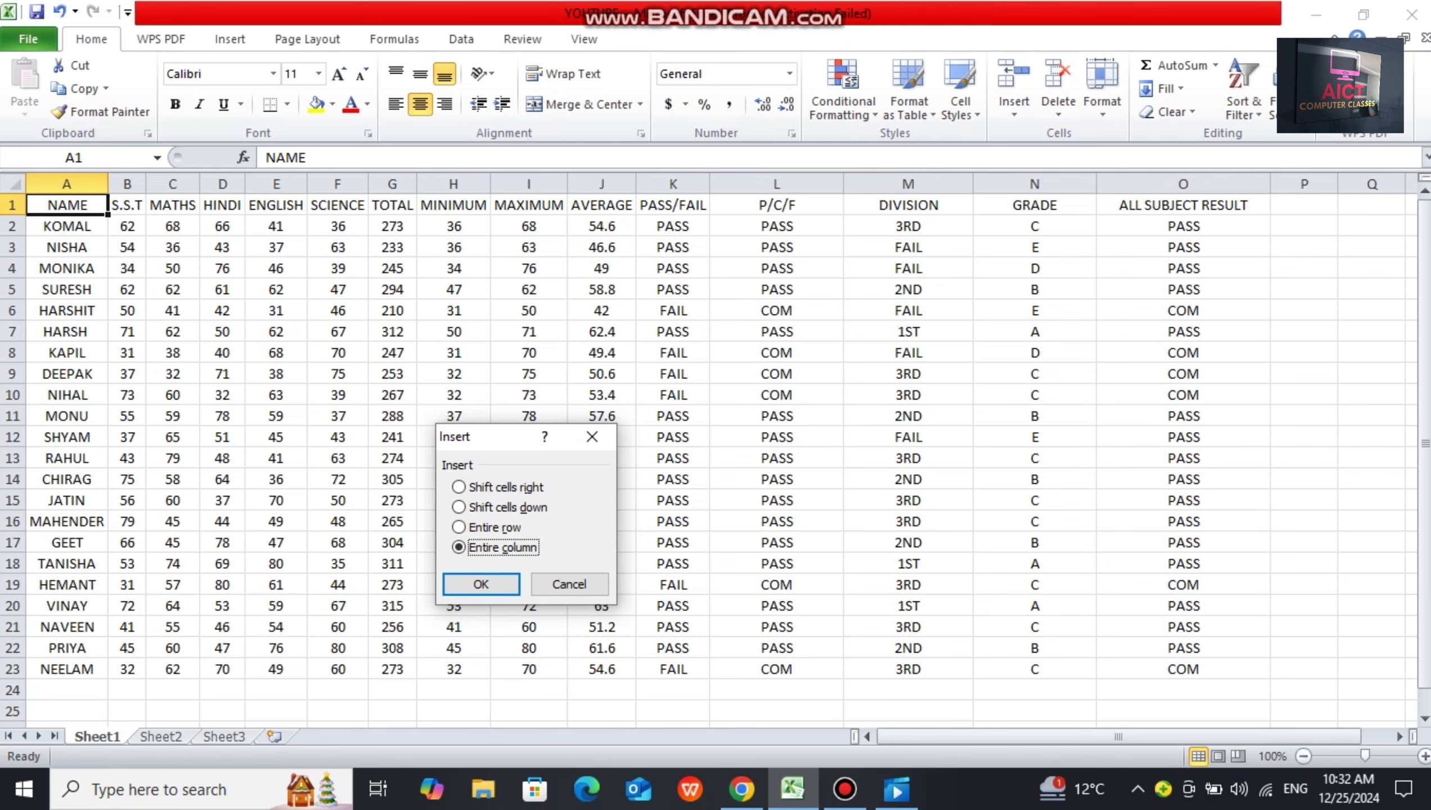
key("Return")
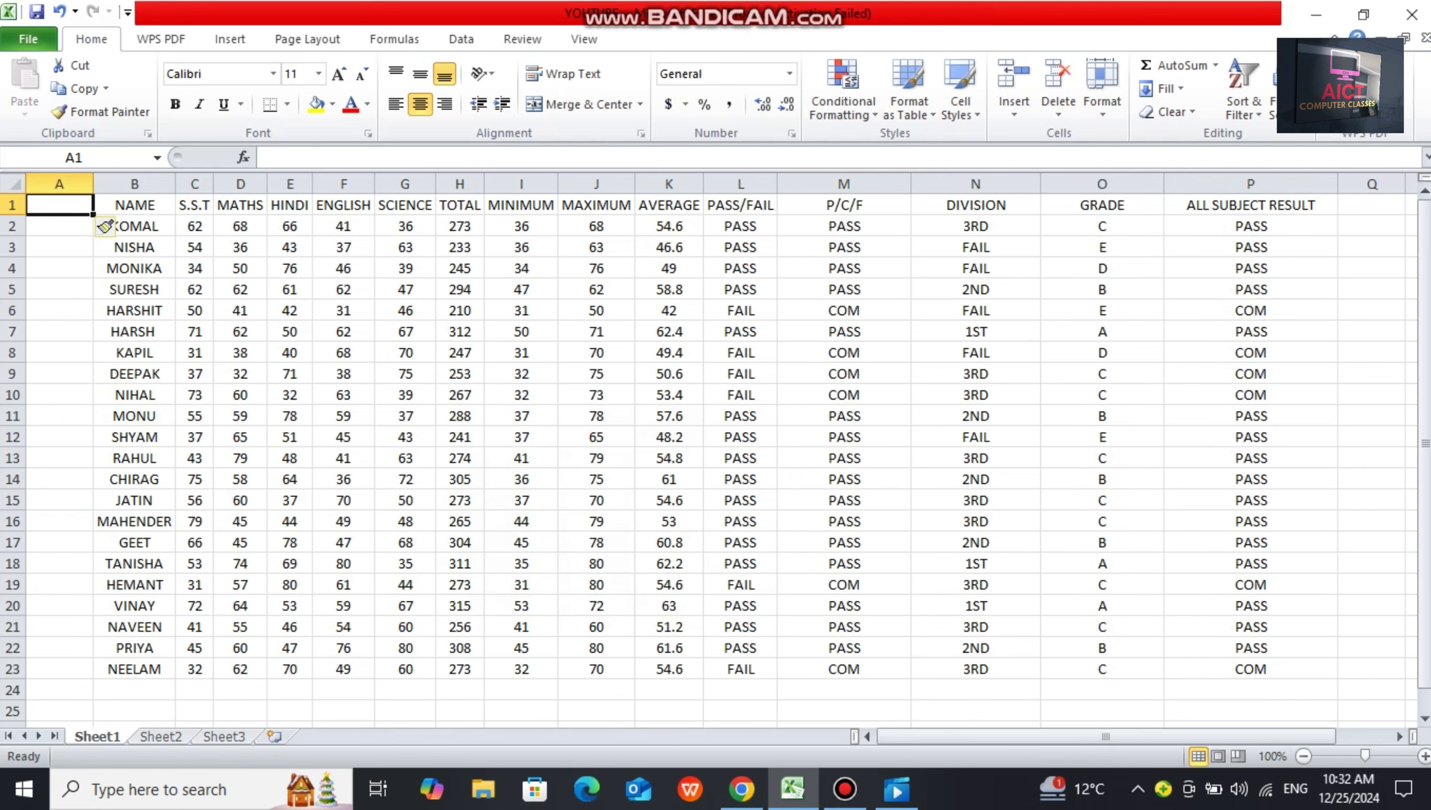
type("S.NO")
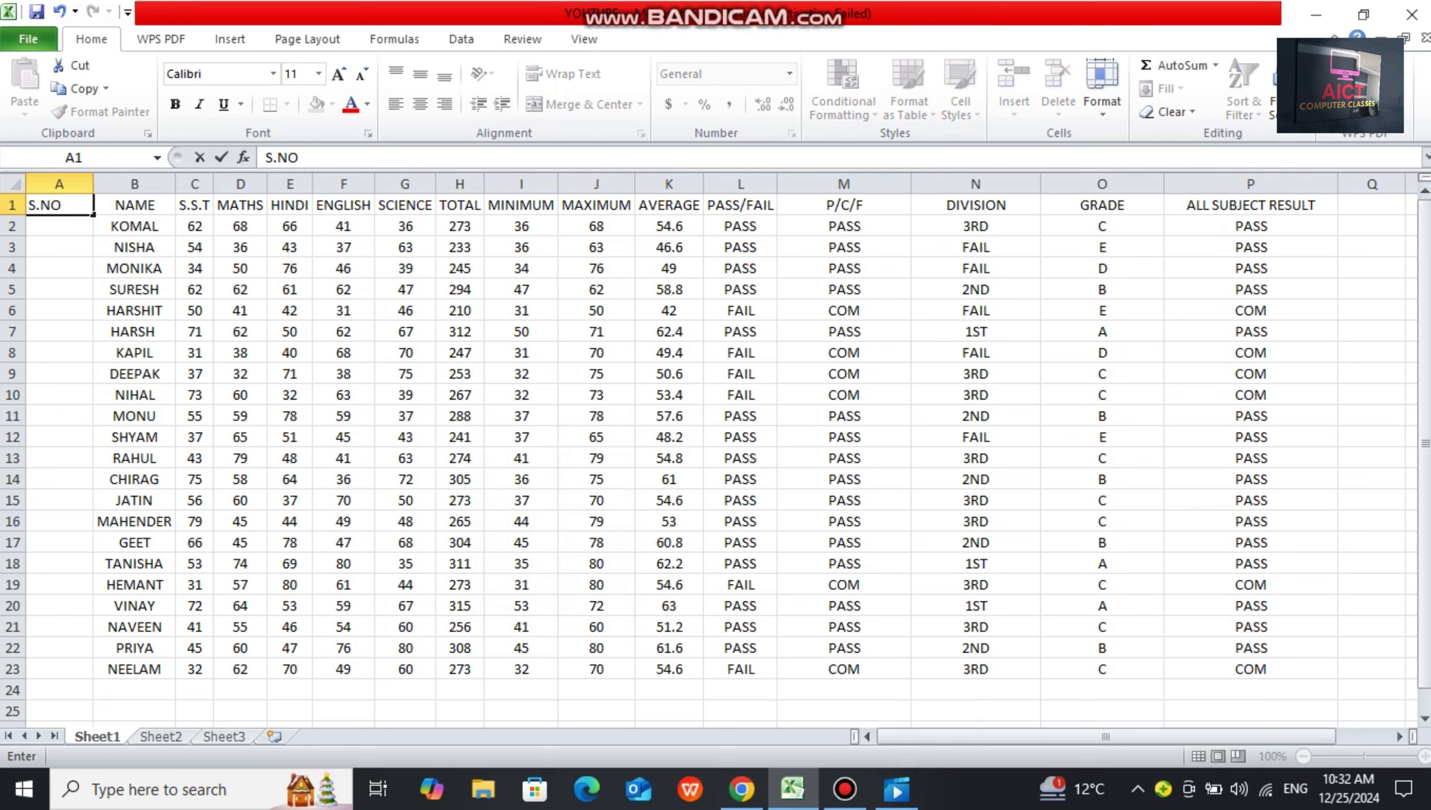
key("Return")
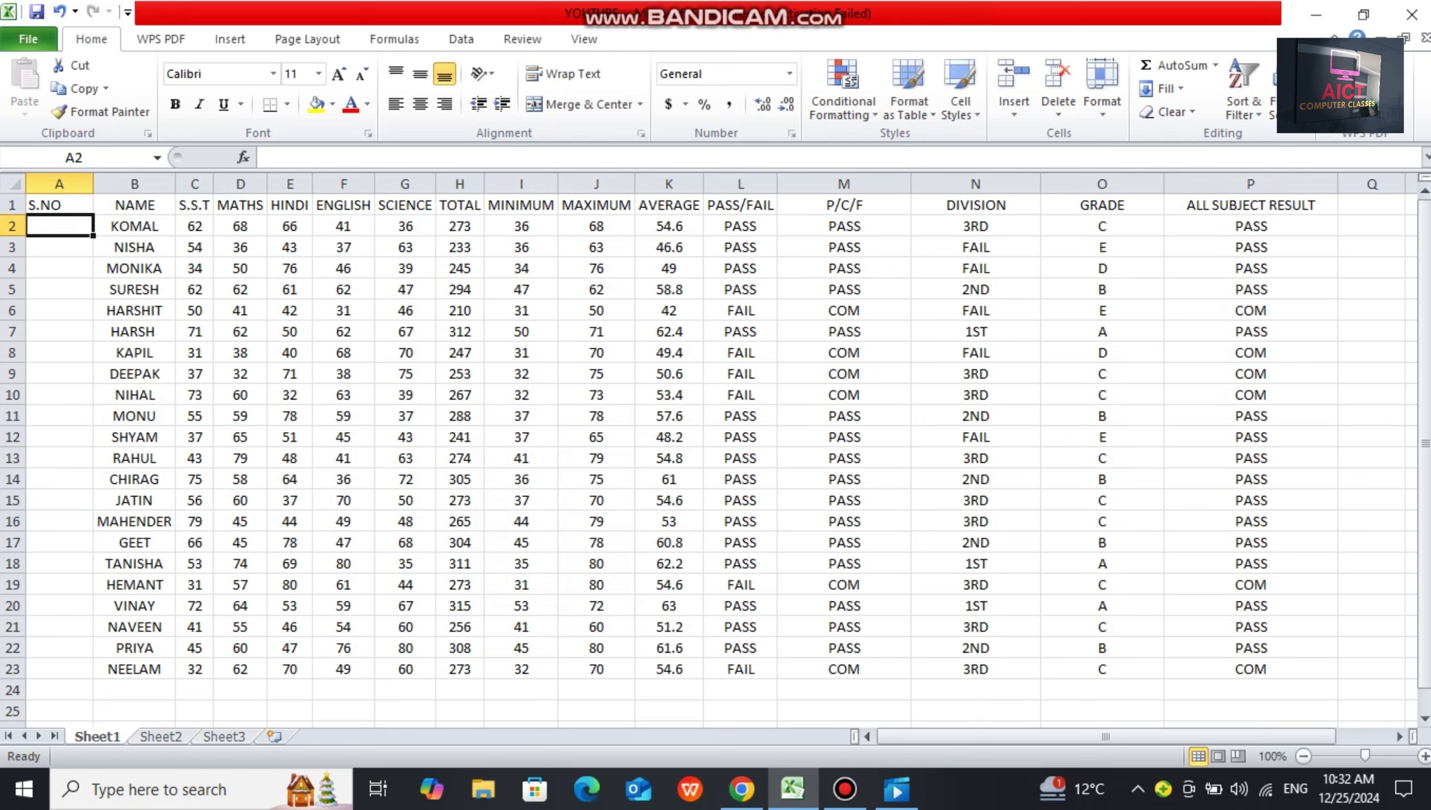
- Insert another entire column between the S.NO and NAME columns
key("Right")
key("Up")
key("Down")
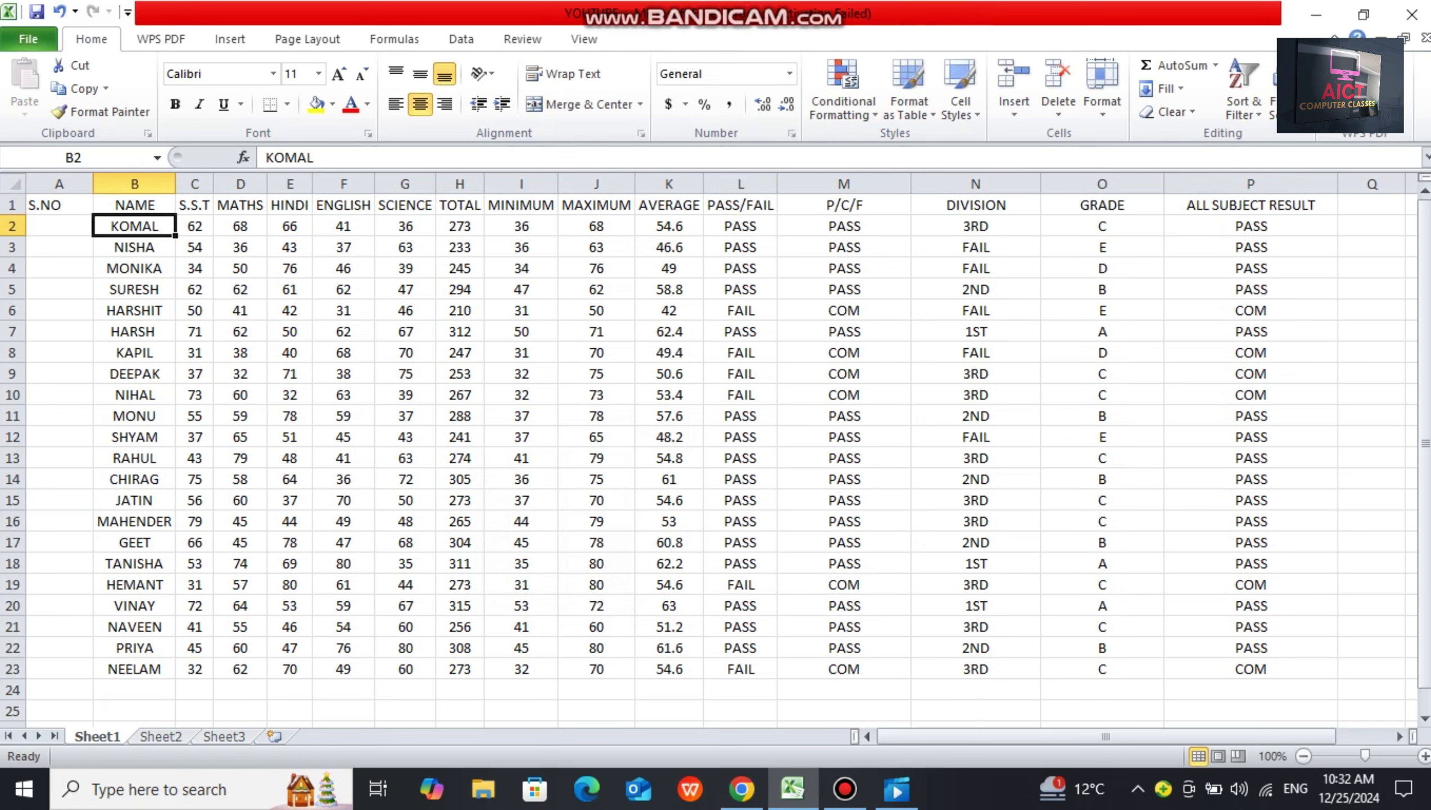
key("ctrl+shift+plus")
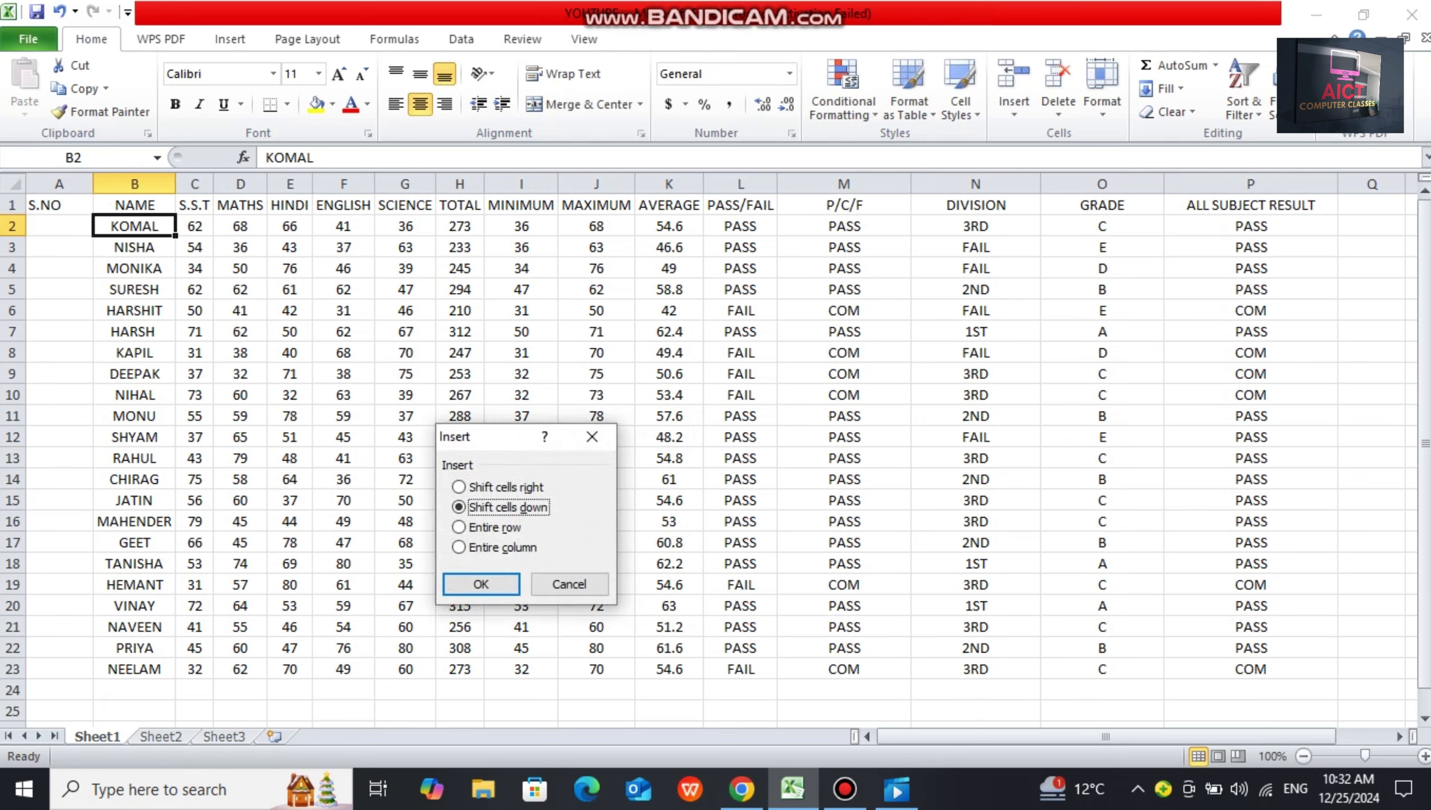
key("Down")
key("Down")
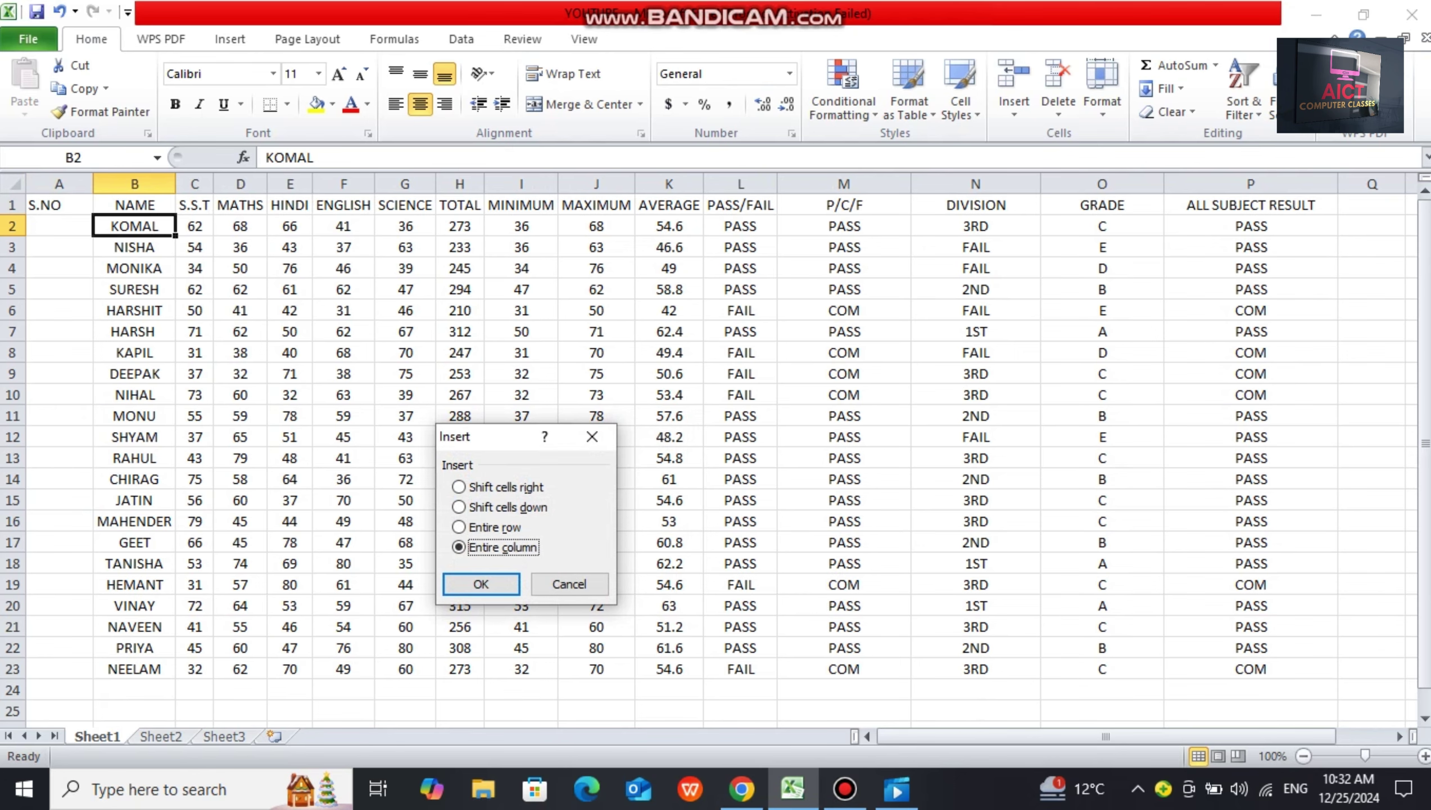
key("Return")
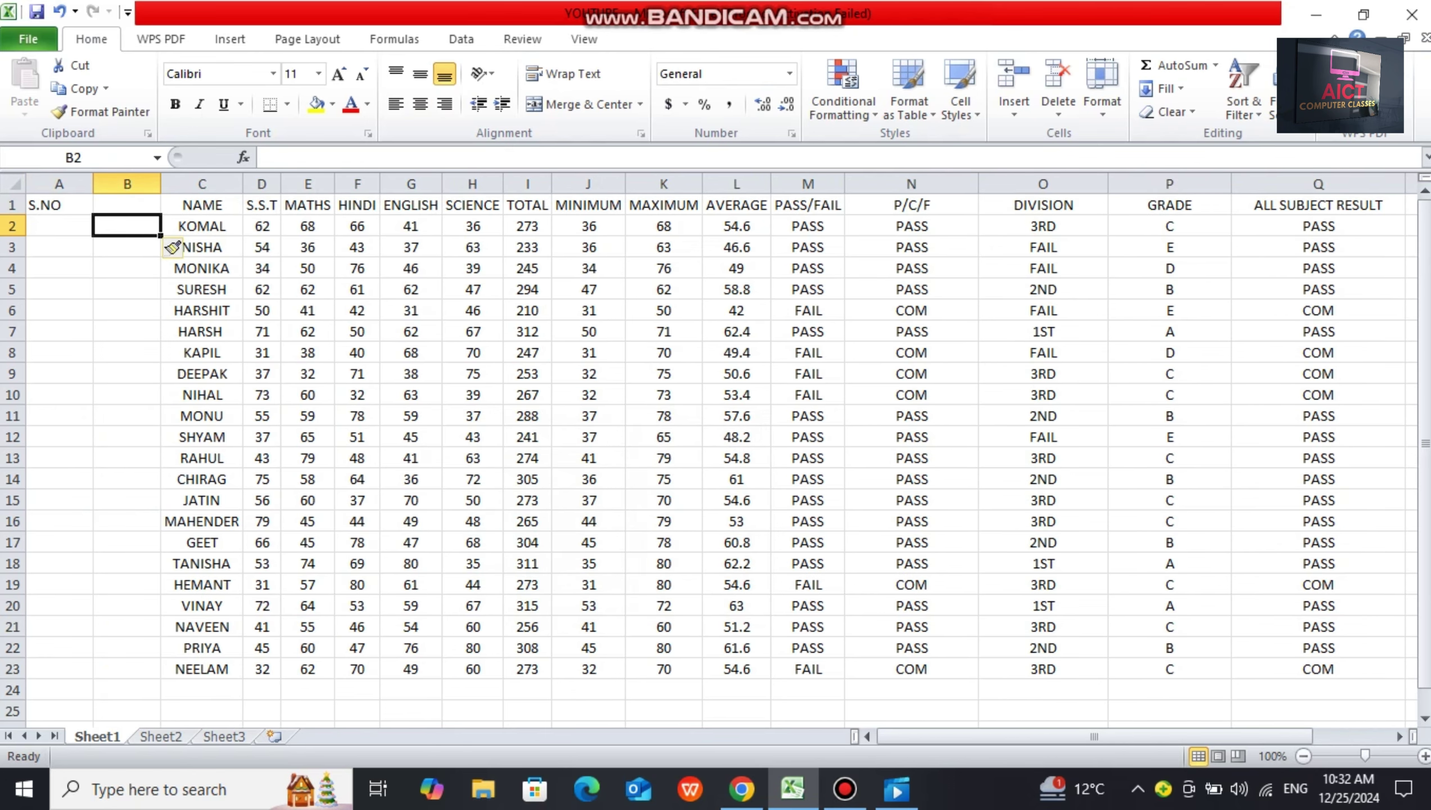
- Enter the heading "STUDENT'S ID" in B1 and fit column B's width to its contents
key("Up")
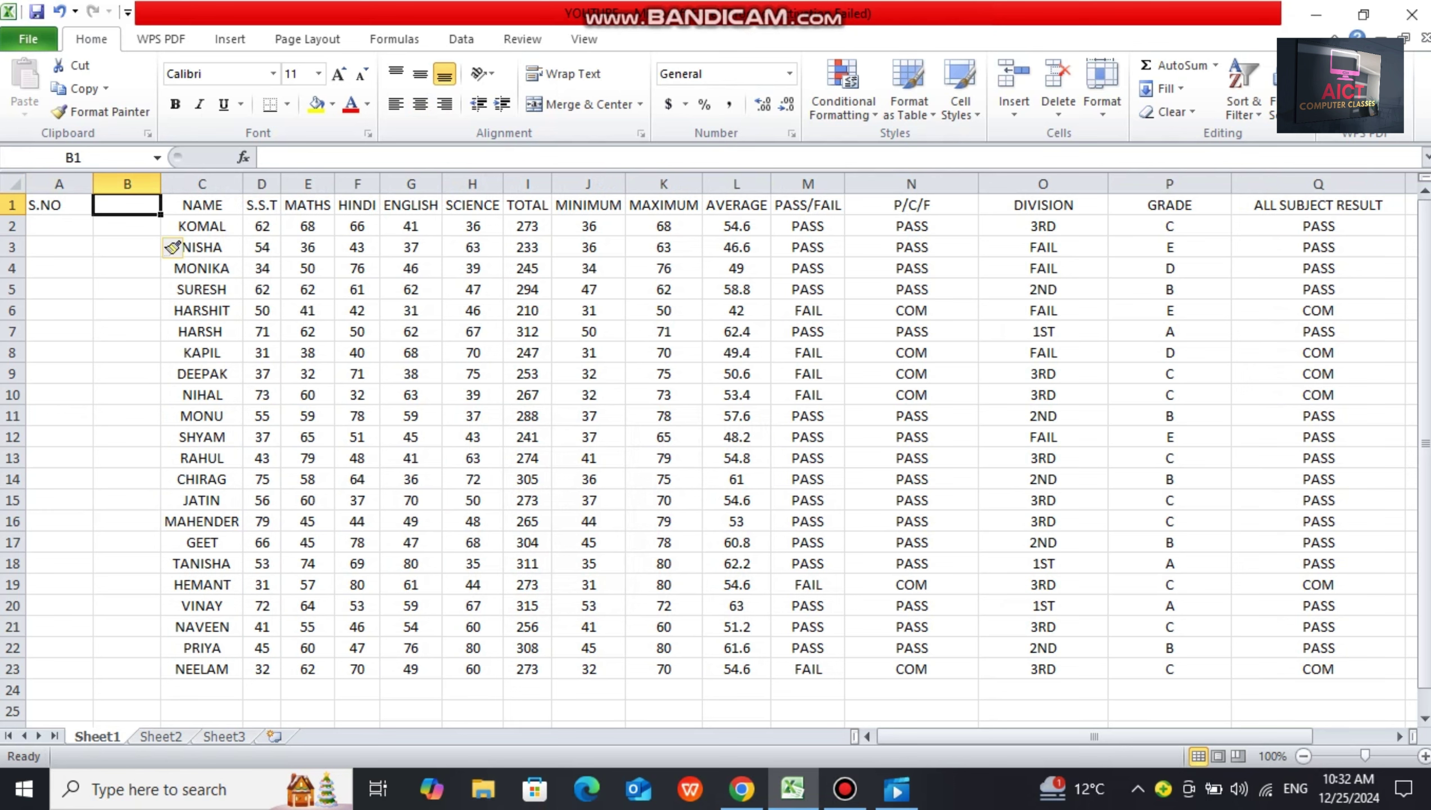
type("NA")
key("BackSpace")
key("BackSpace")
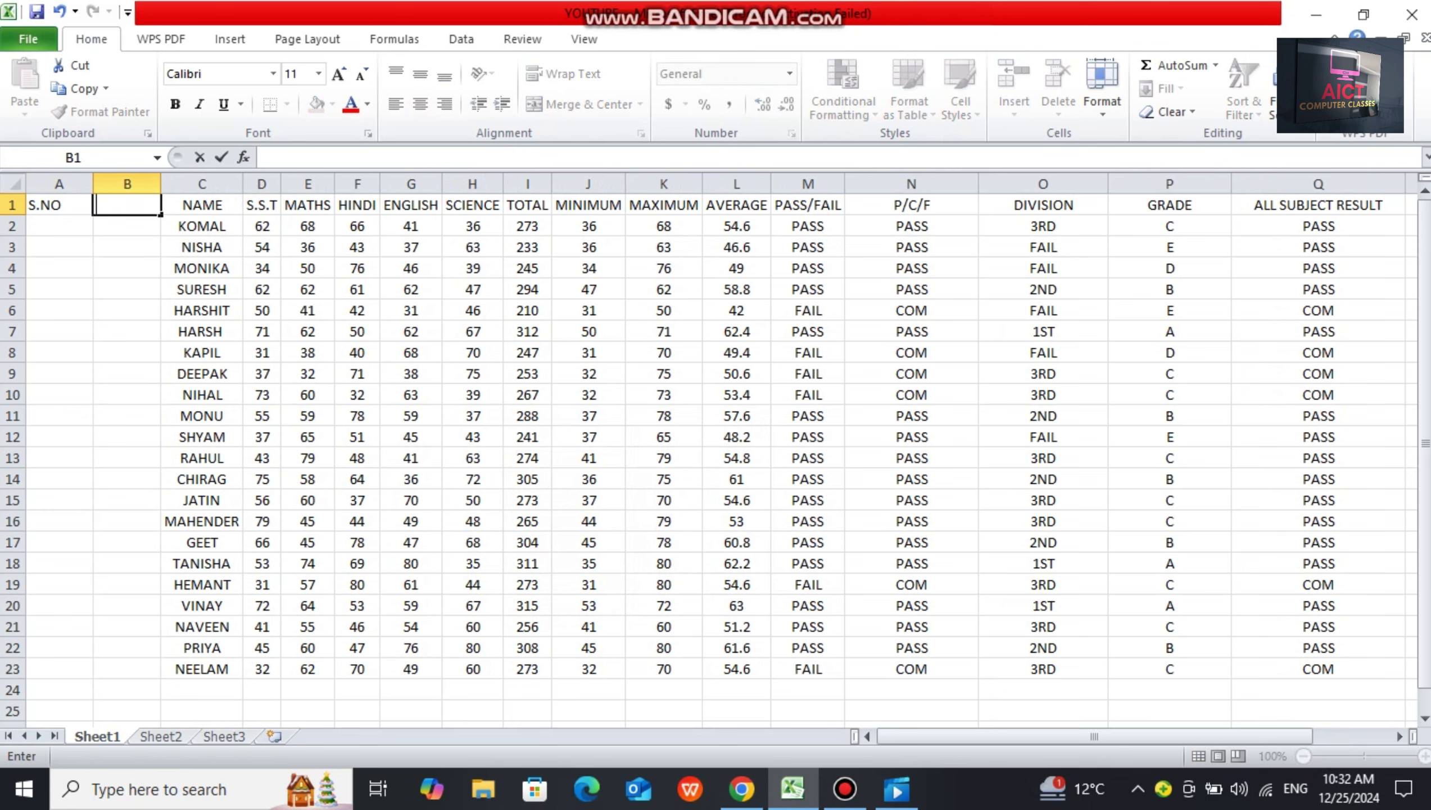
type("STUDENT'")
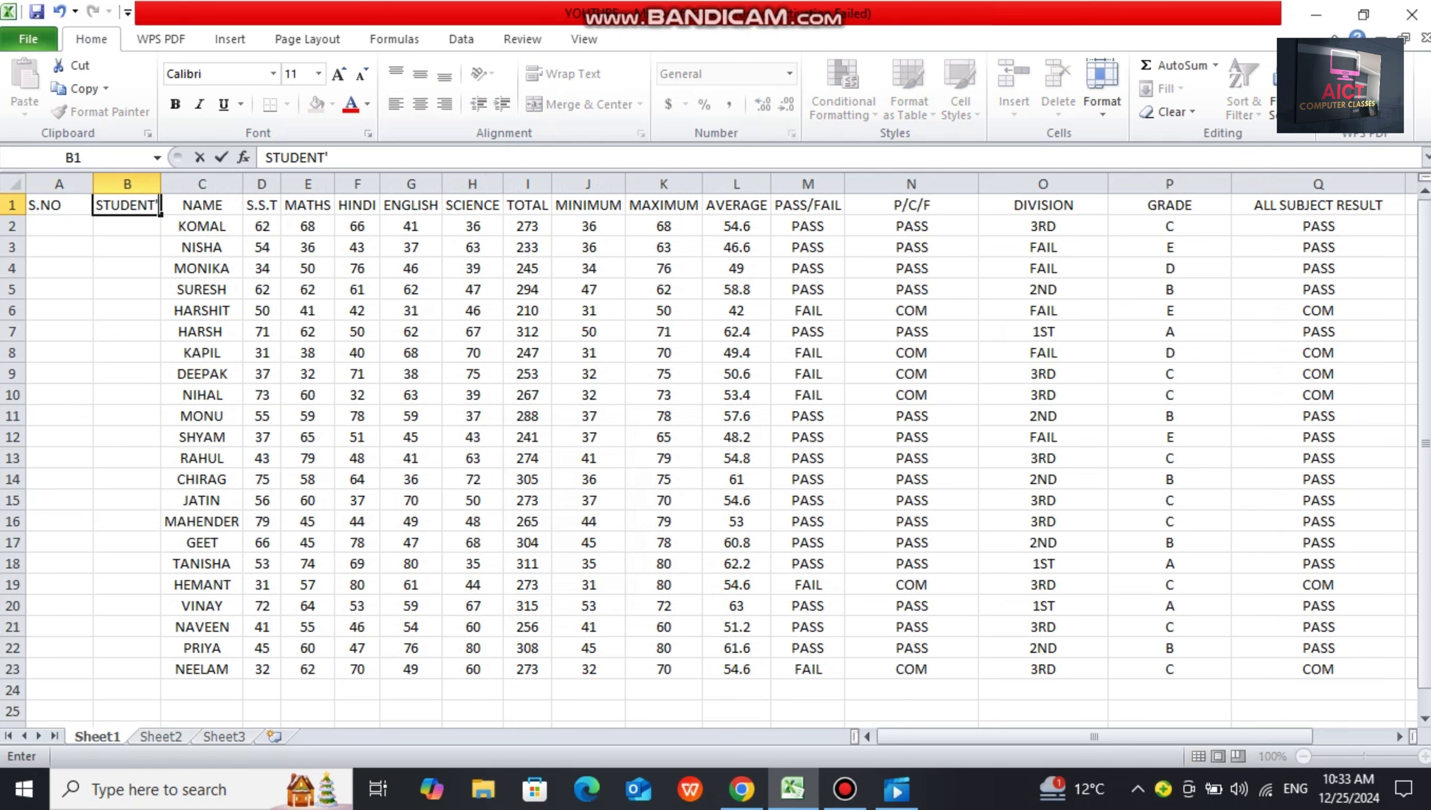
type("S ID")
key("Return")
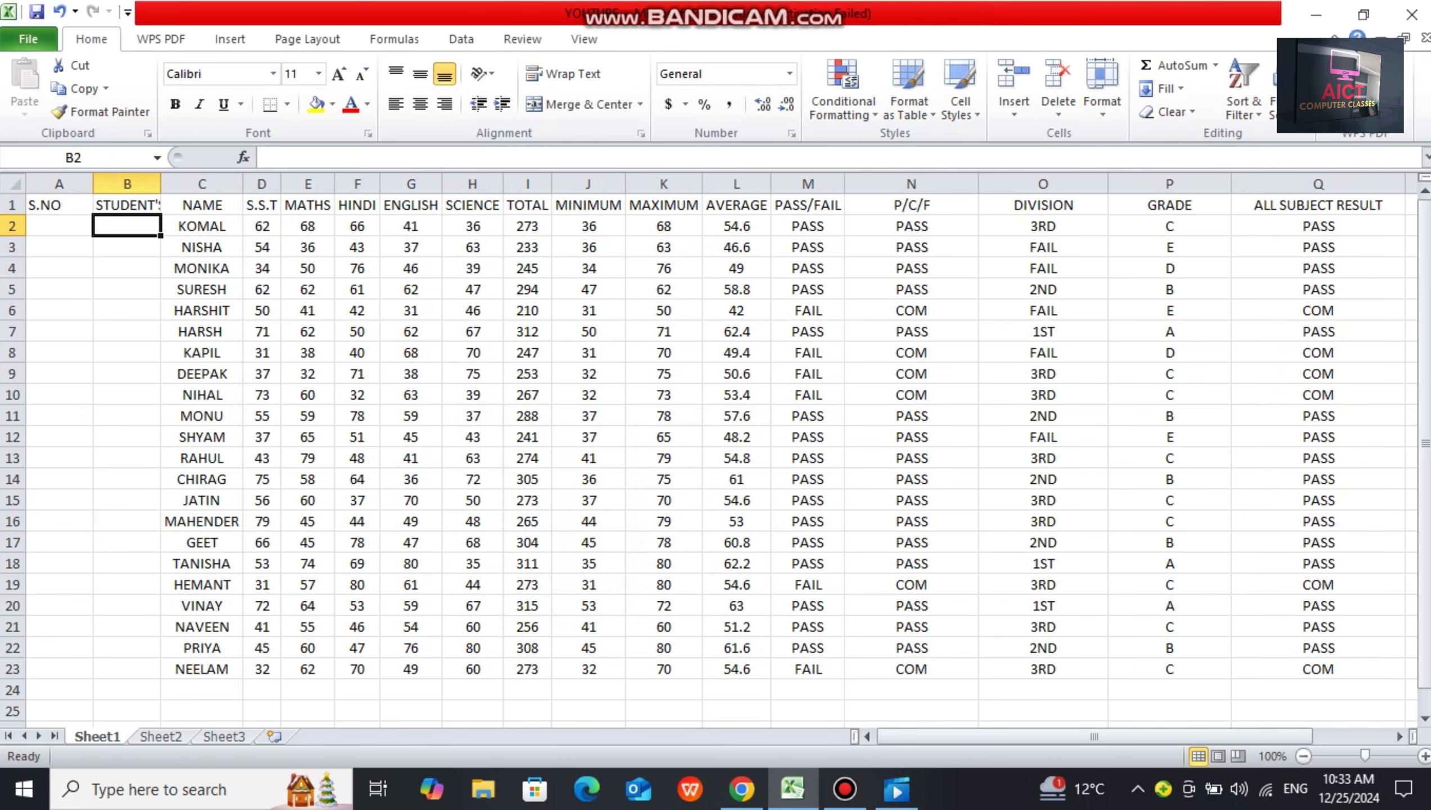
double_click(161, 183)
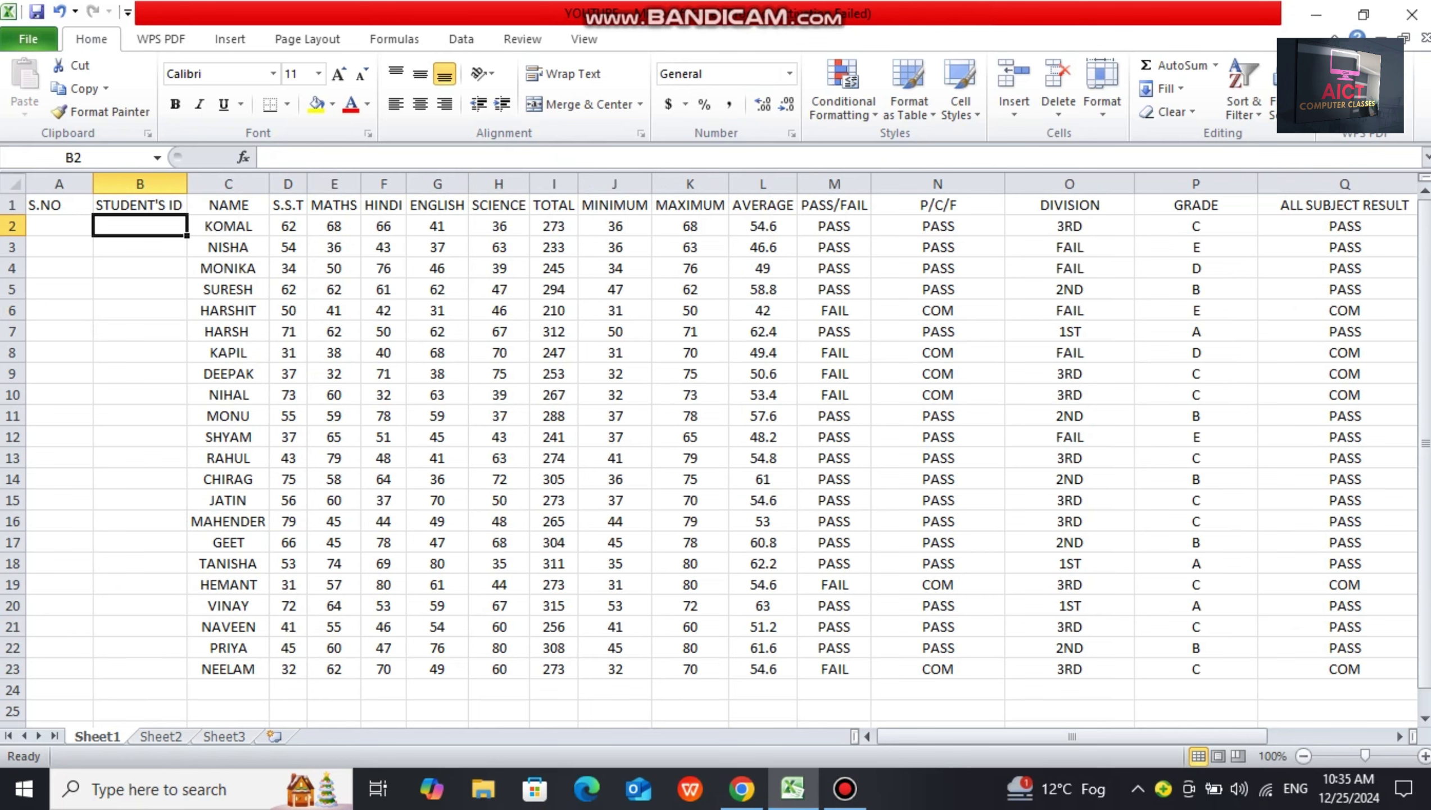
- Enter 1 and 2 in A2 and A3, and extend the serial number series down to A23
left_click(59, 226)
type("1")
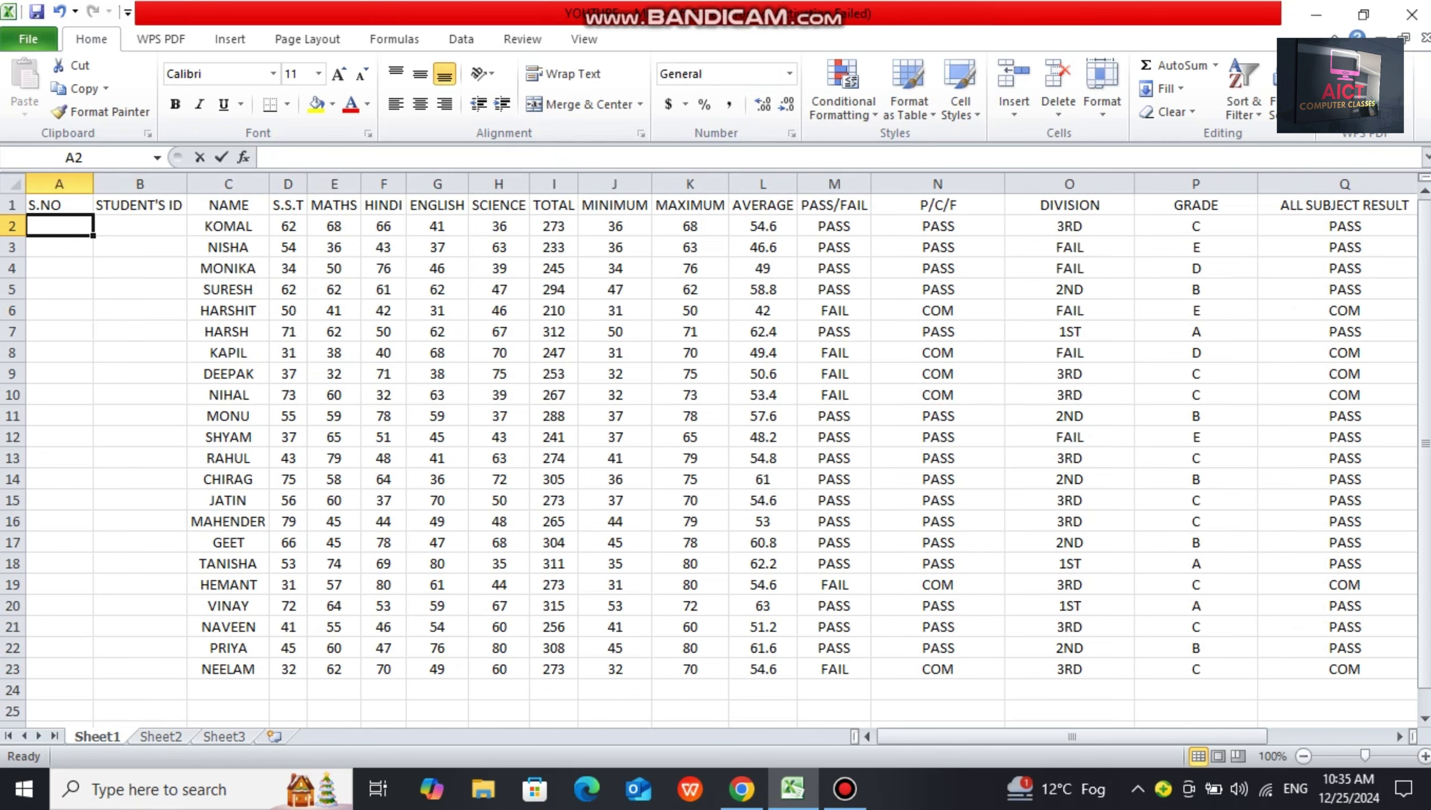
key("Return")
type("2")
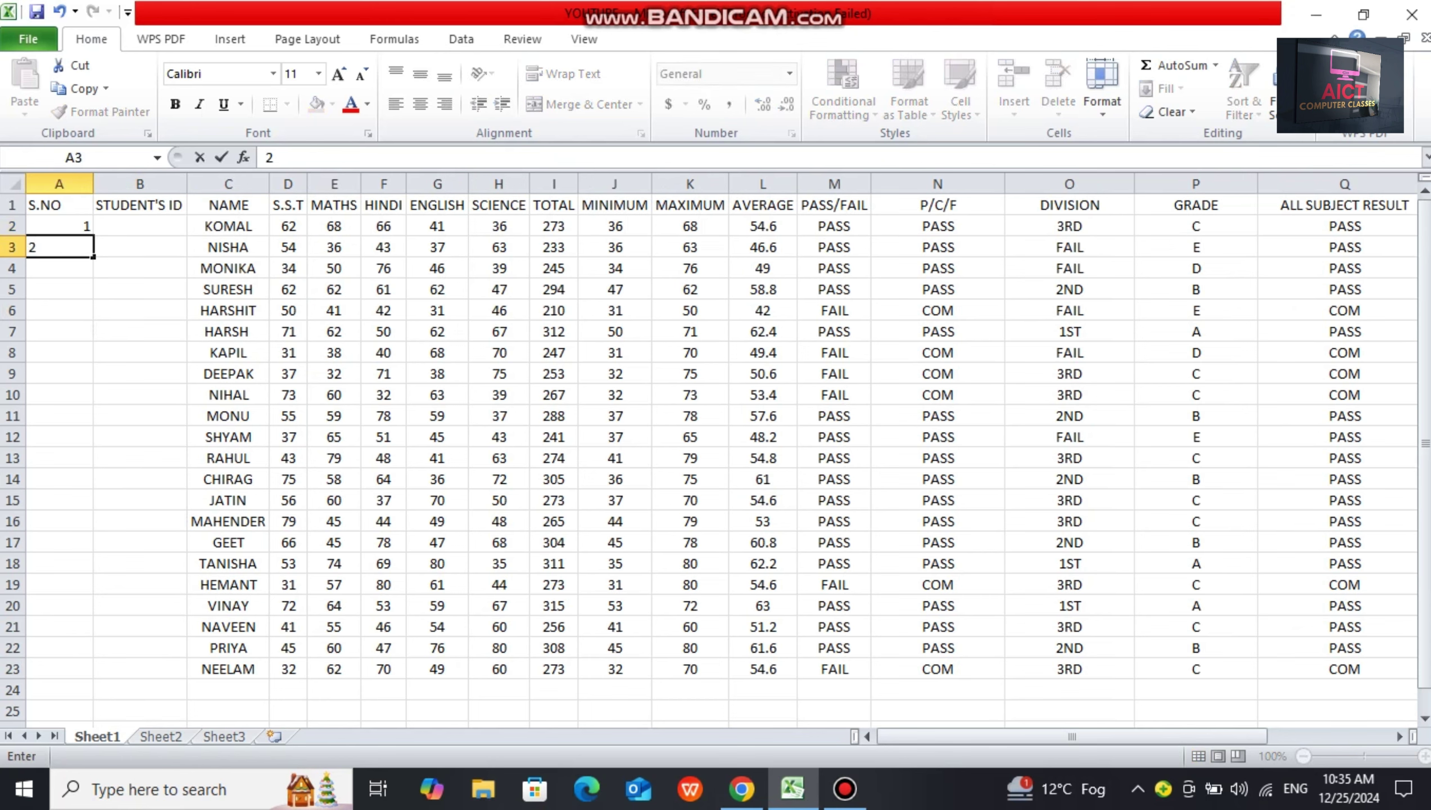
left_click(59, 226)
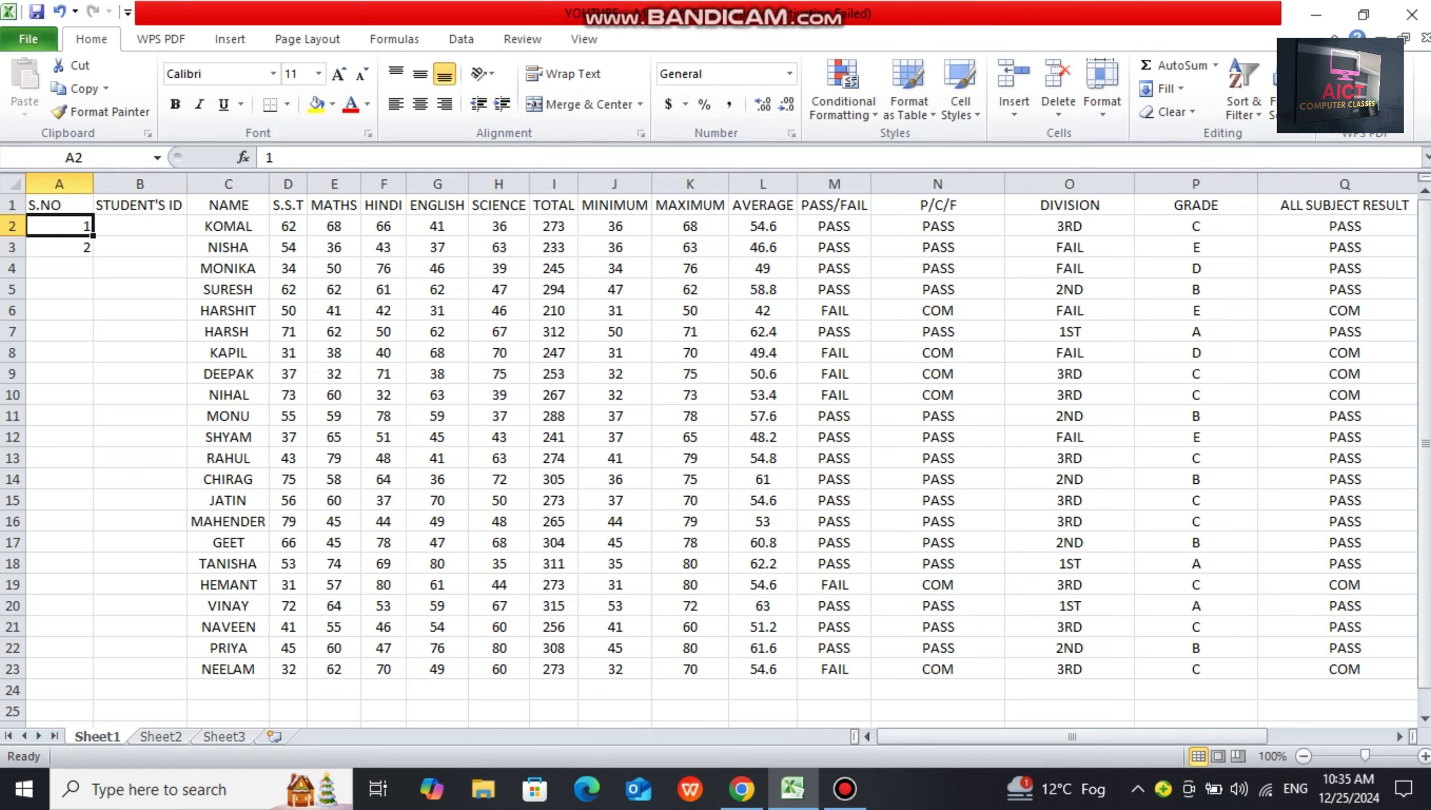
key("shift+Down")
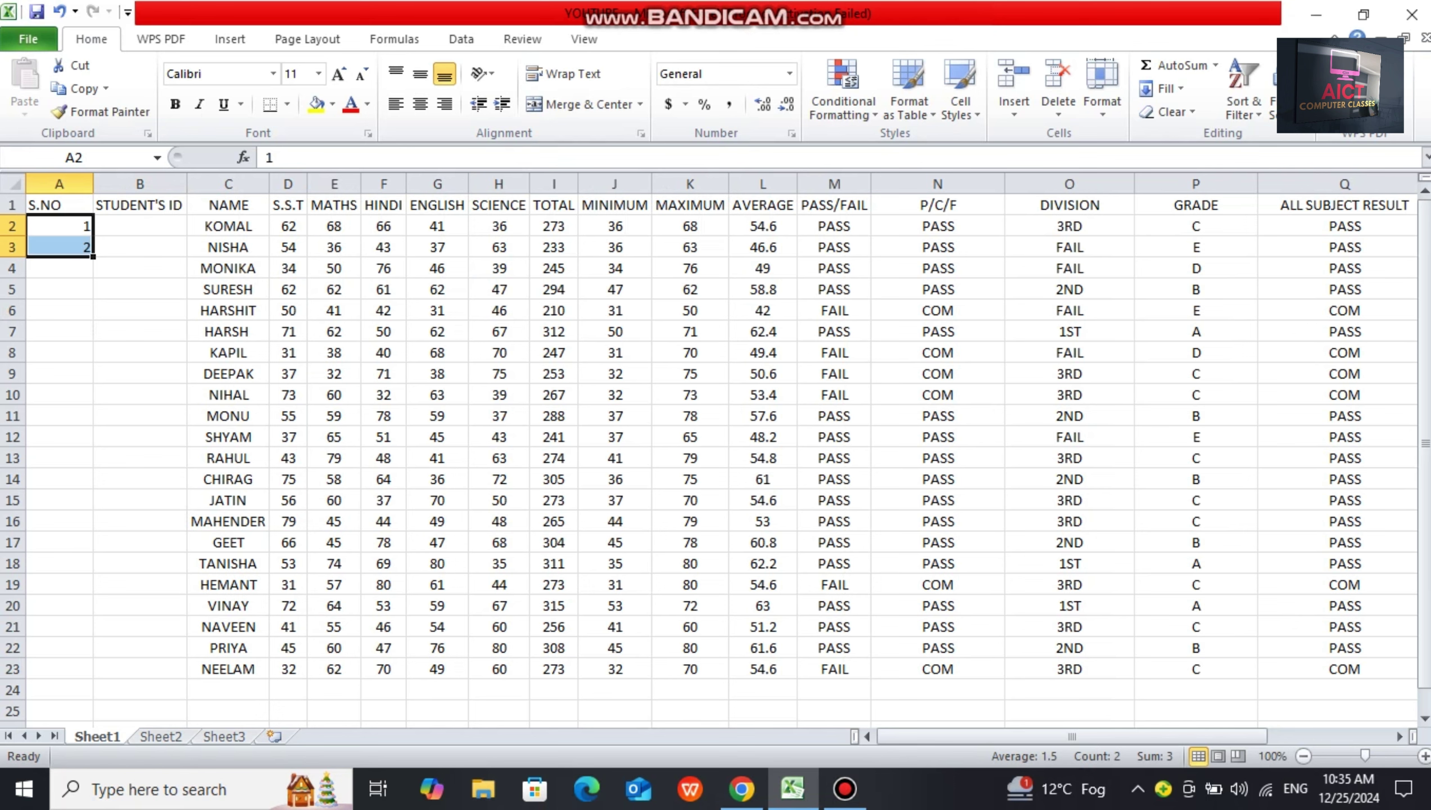
left_click_drag(92, 256, 92, 675)
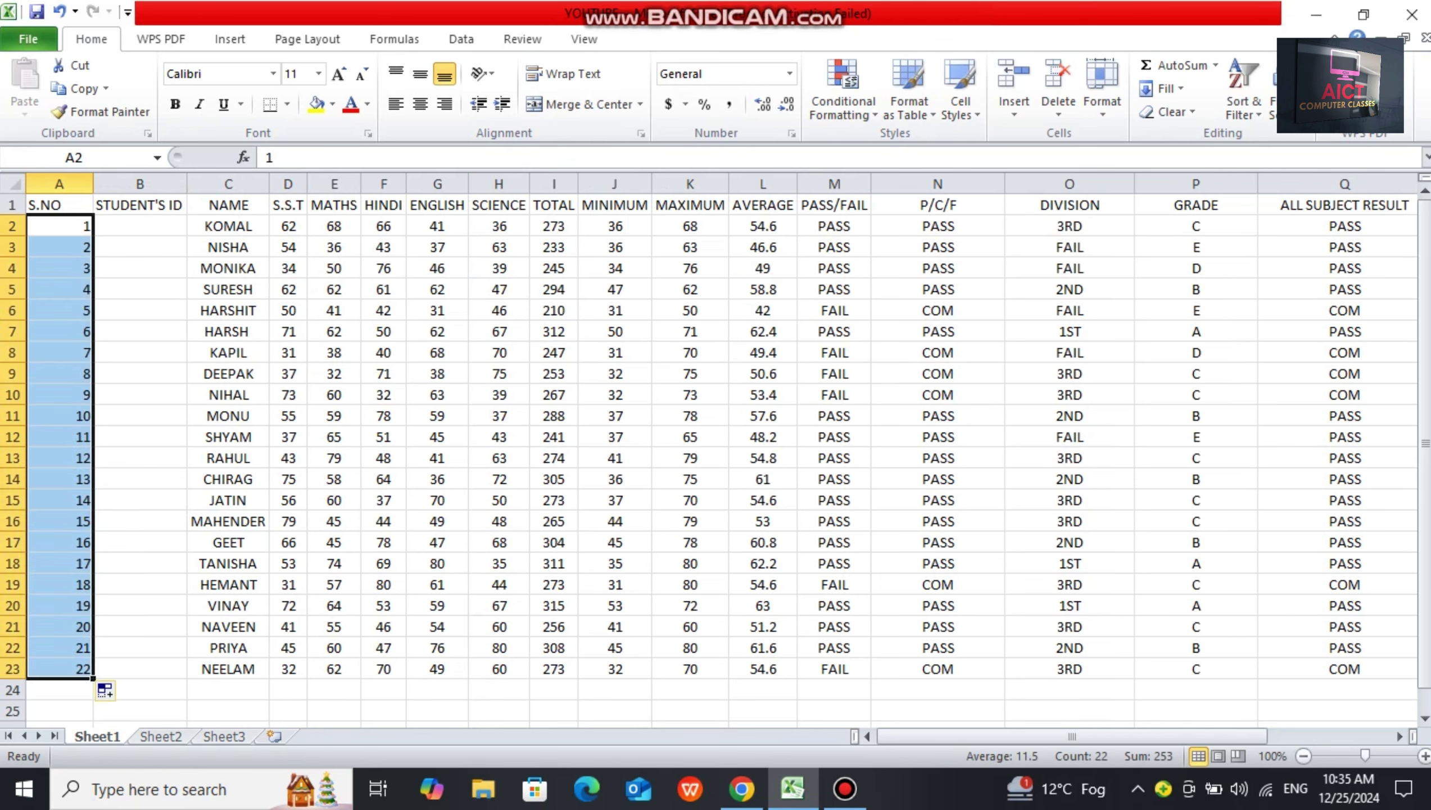
- Enter 1001 and 1002 in B2 and B3, and extend the student ID series down to B23
left_click(140, 226)
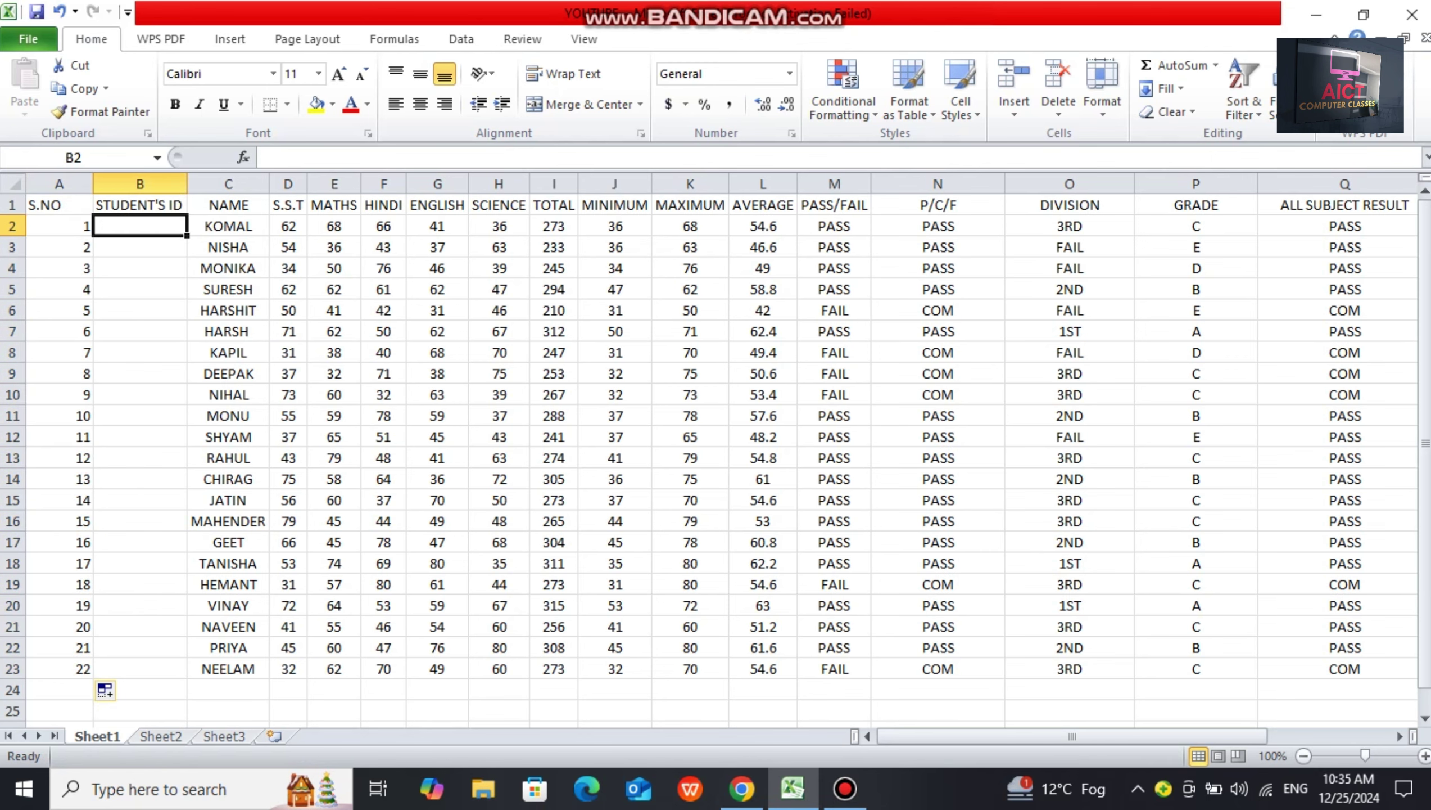
type("1")
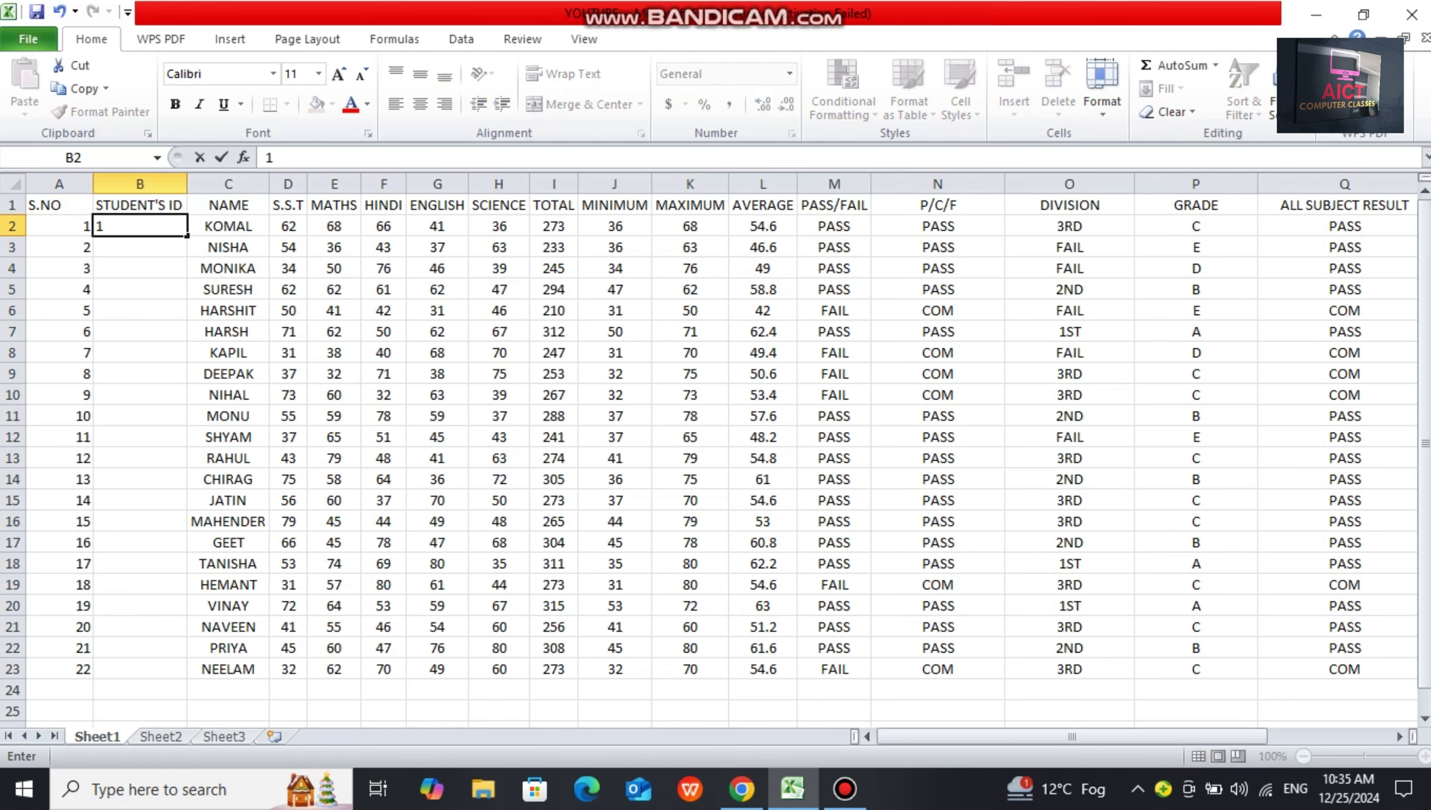
type("001")
key("Return")
type("1002")
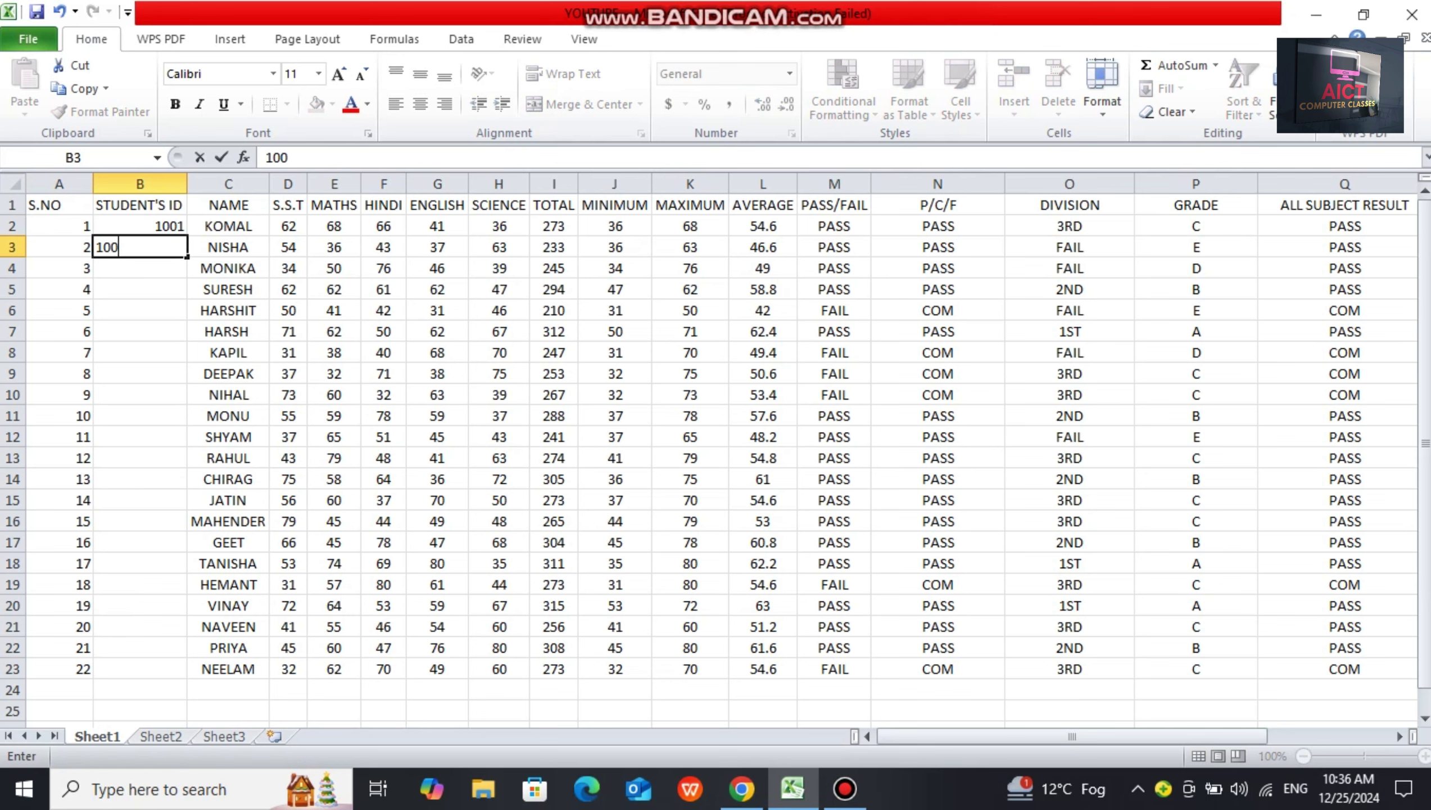
key("Return")
key("Up")
key("Up")
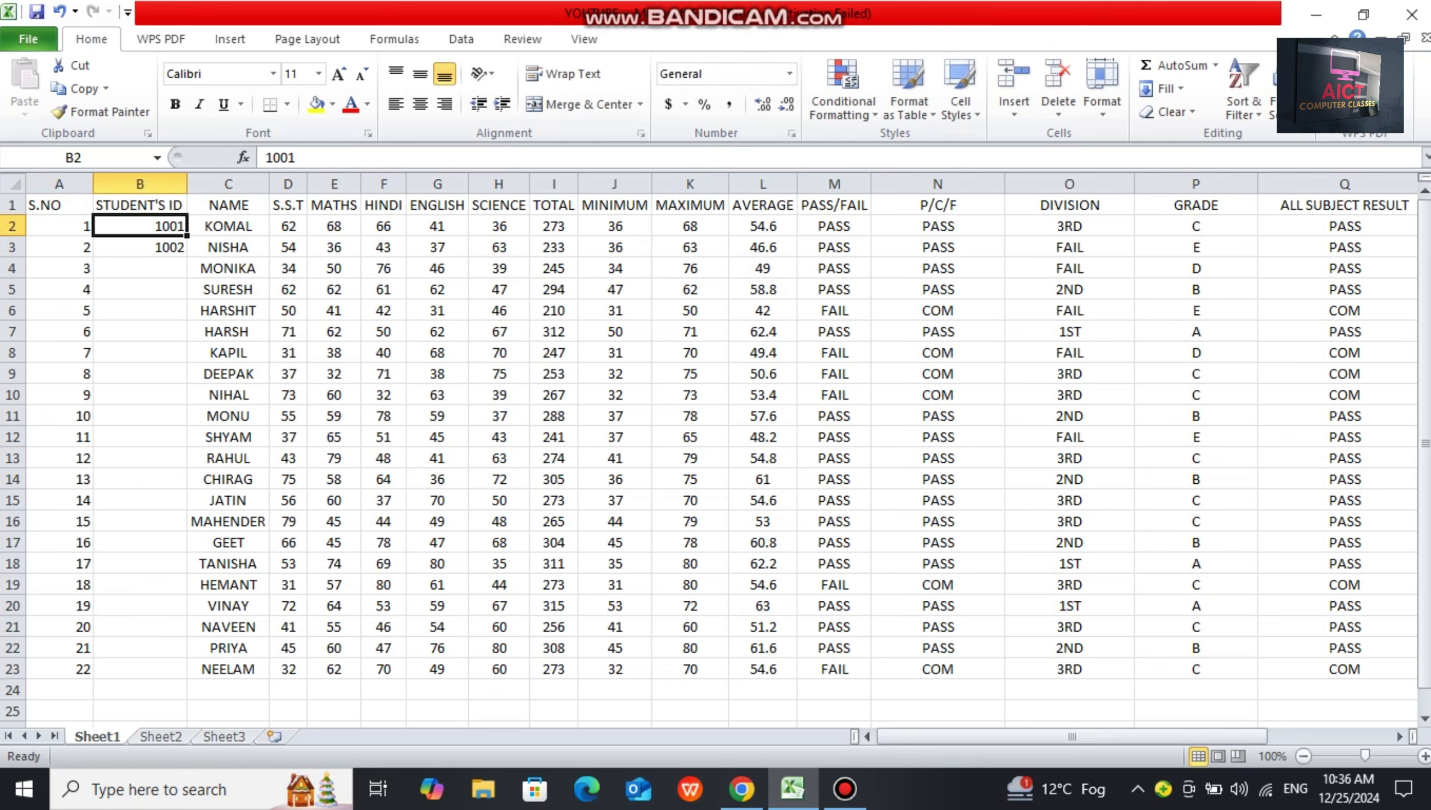
key("shift+Down")
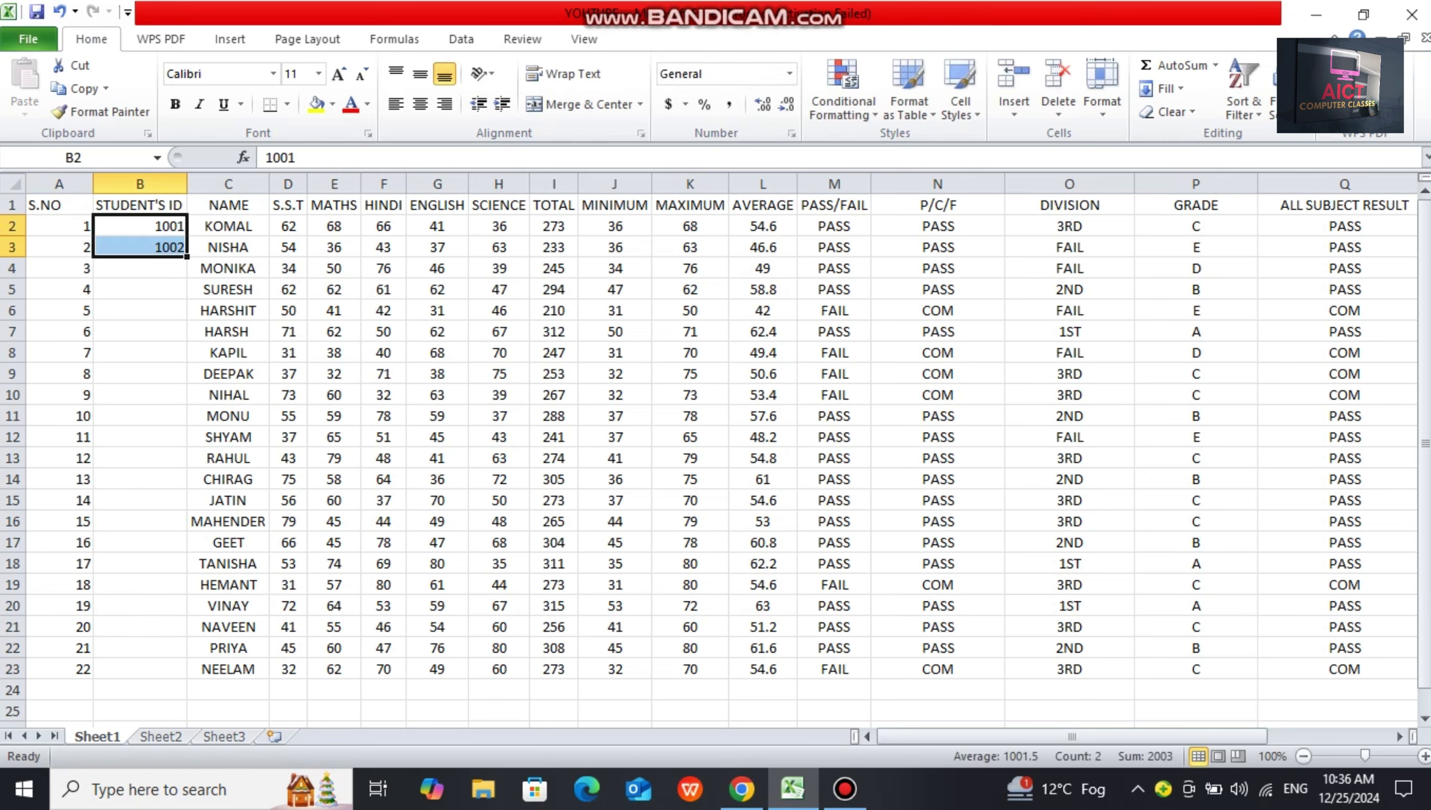
left_click_drag(187, 257, 186, 669)
- Centre the contents of the S.NO and STUDENT'S ID columns in A1:B23
left_click(147, 352)
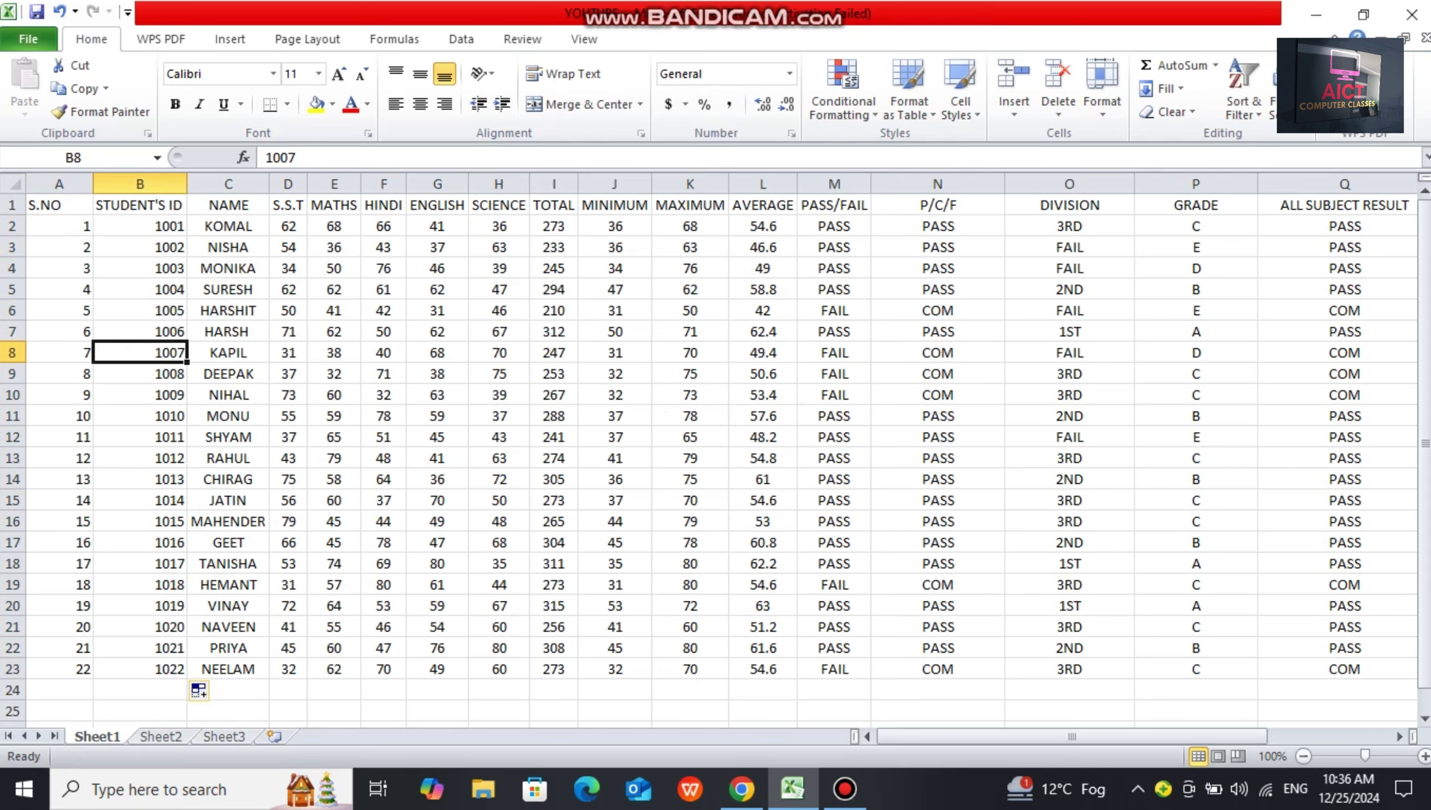
left_click_drag(59, 205, 139, 542)
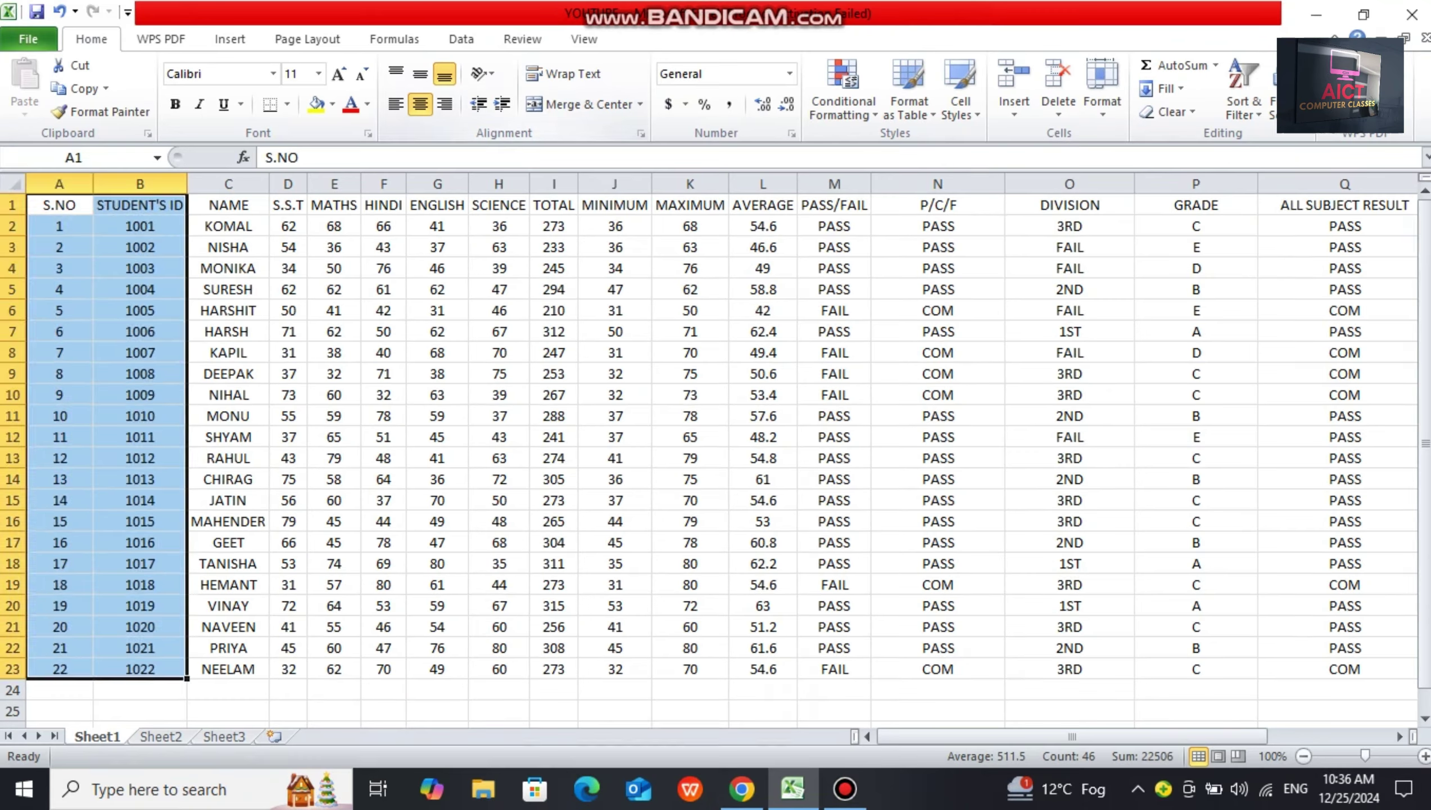
left_click(140, 289)
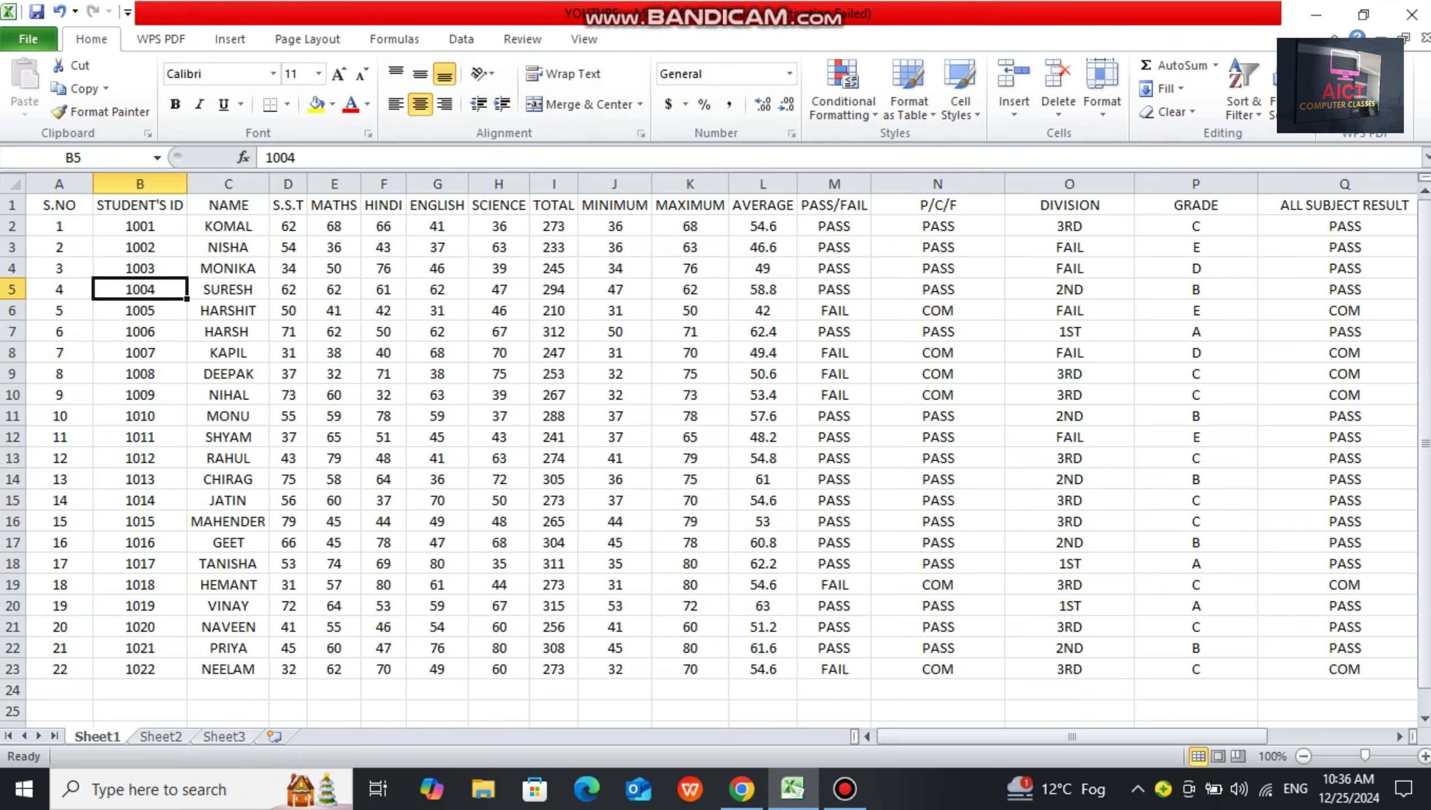
- Format the header row A1:Q1 with a black fill and bold white text
left_click_drag(59, 205, 1345, 205)
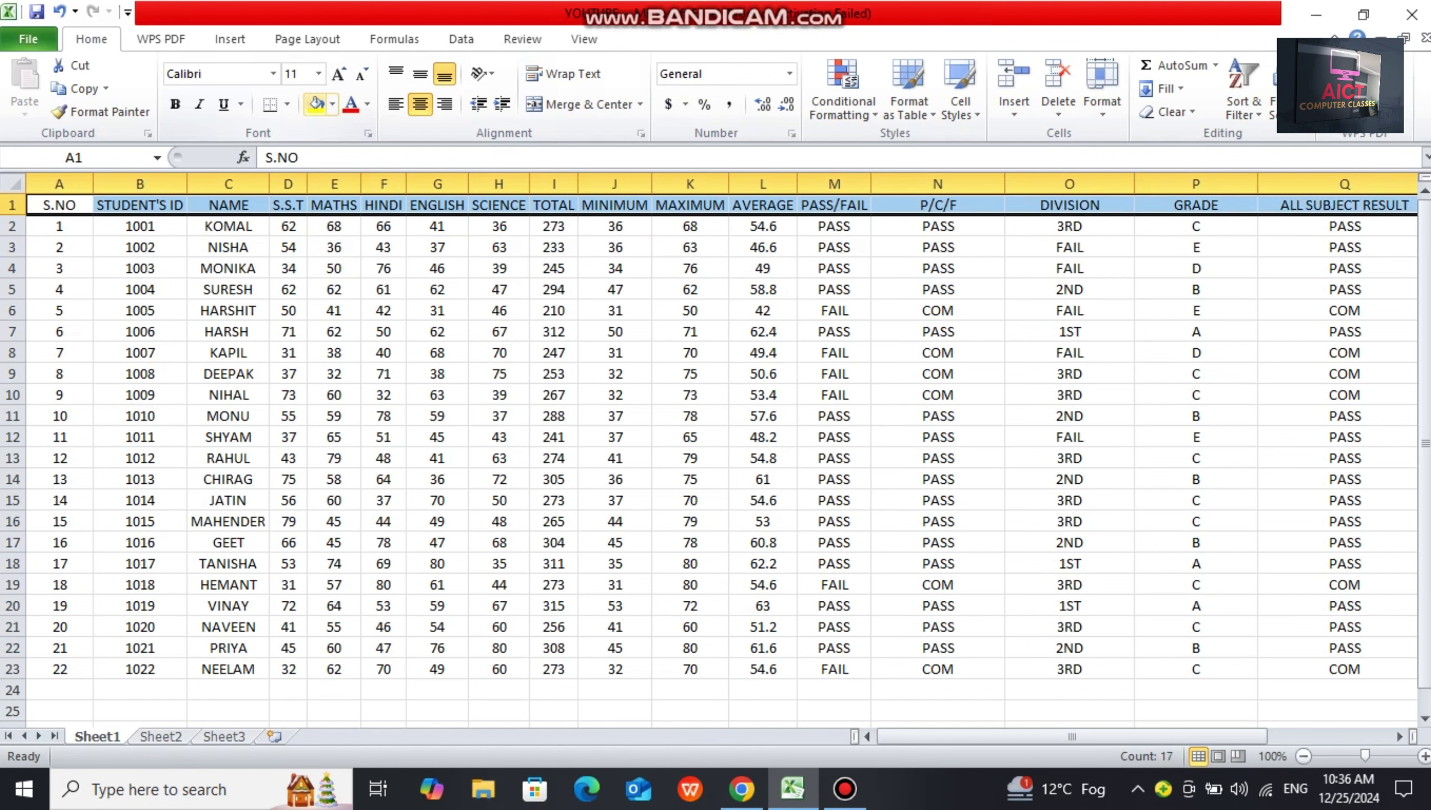
left_click(332, 104)
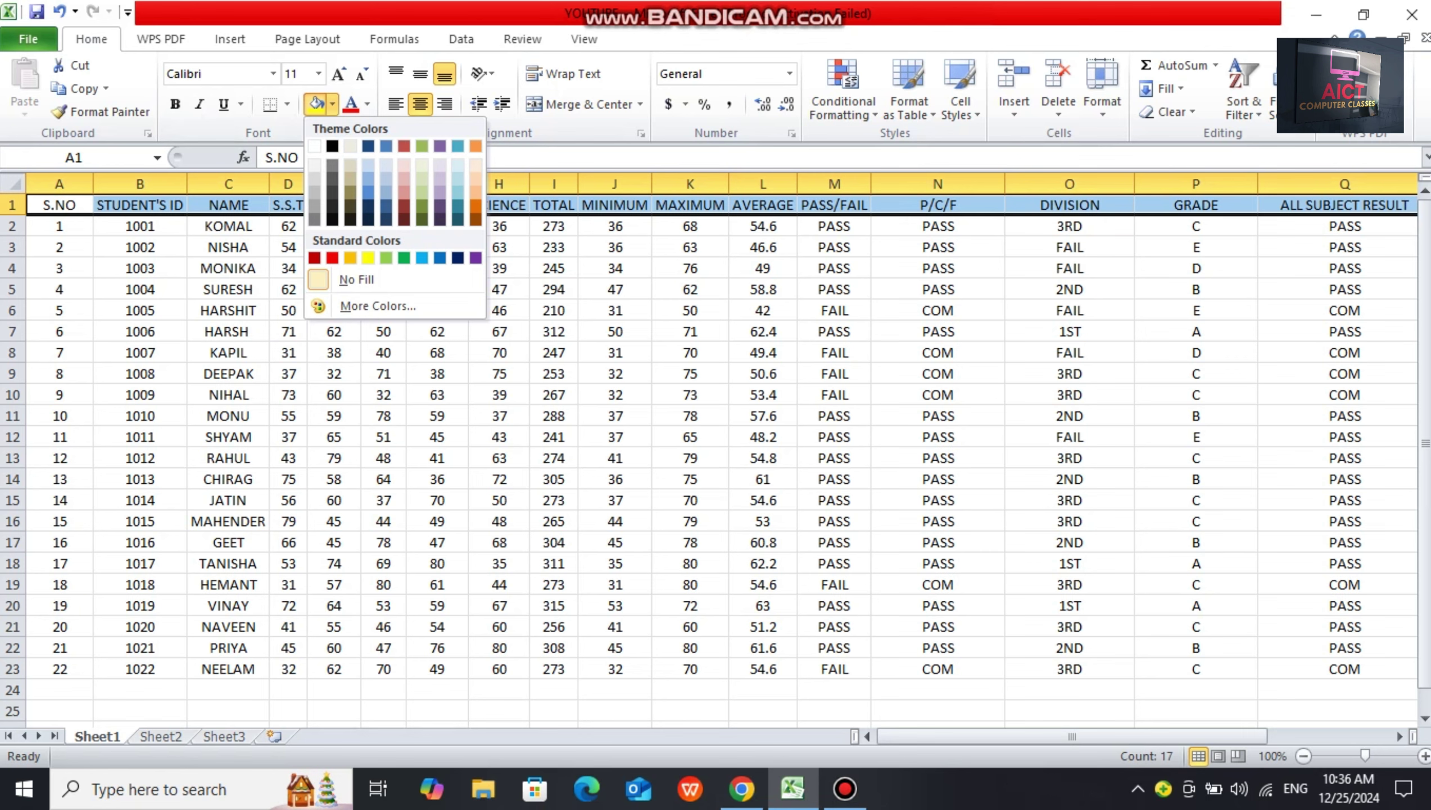
left_click(332, 146)
left_click(367, 104)
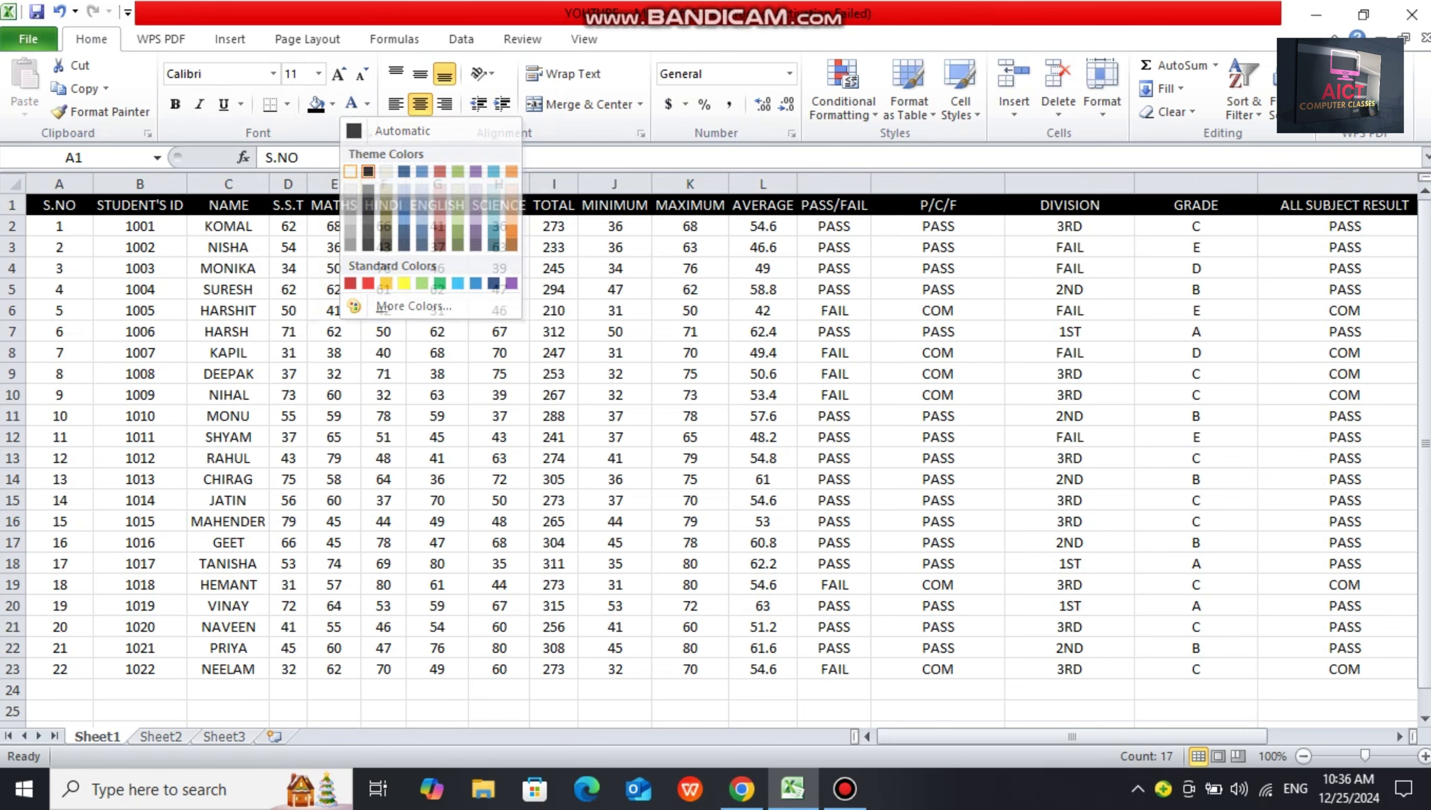
left_click(350, 171)
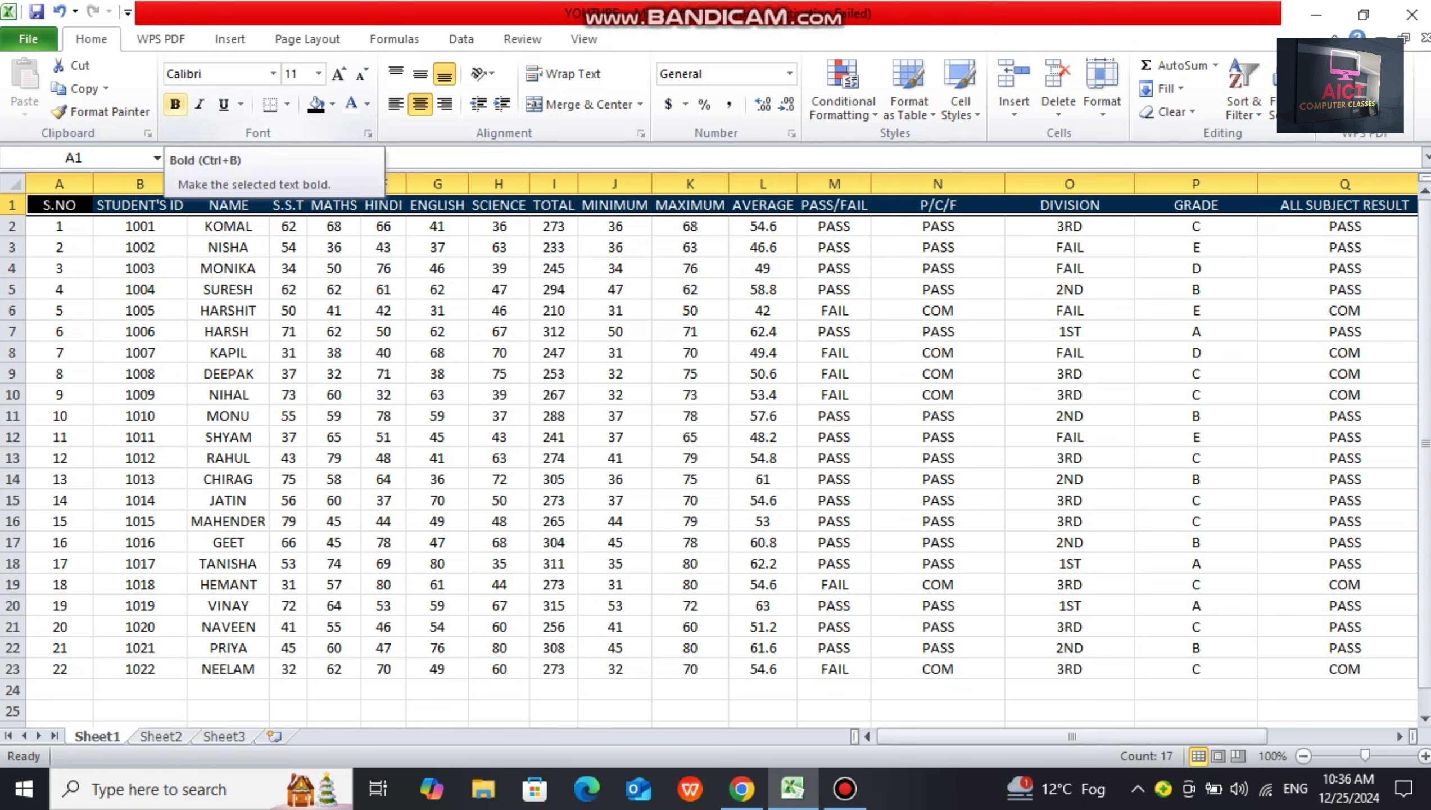
left_click(175, 104)
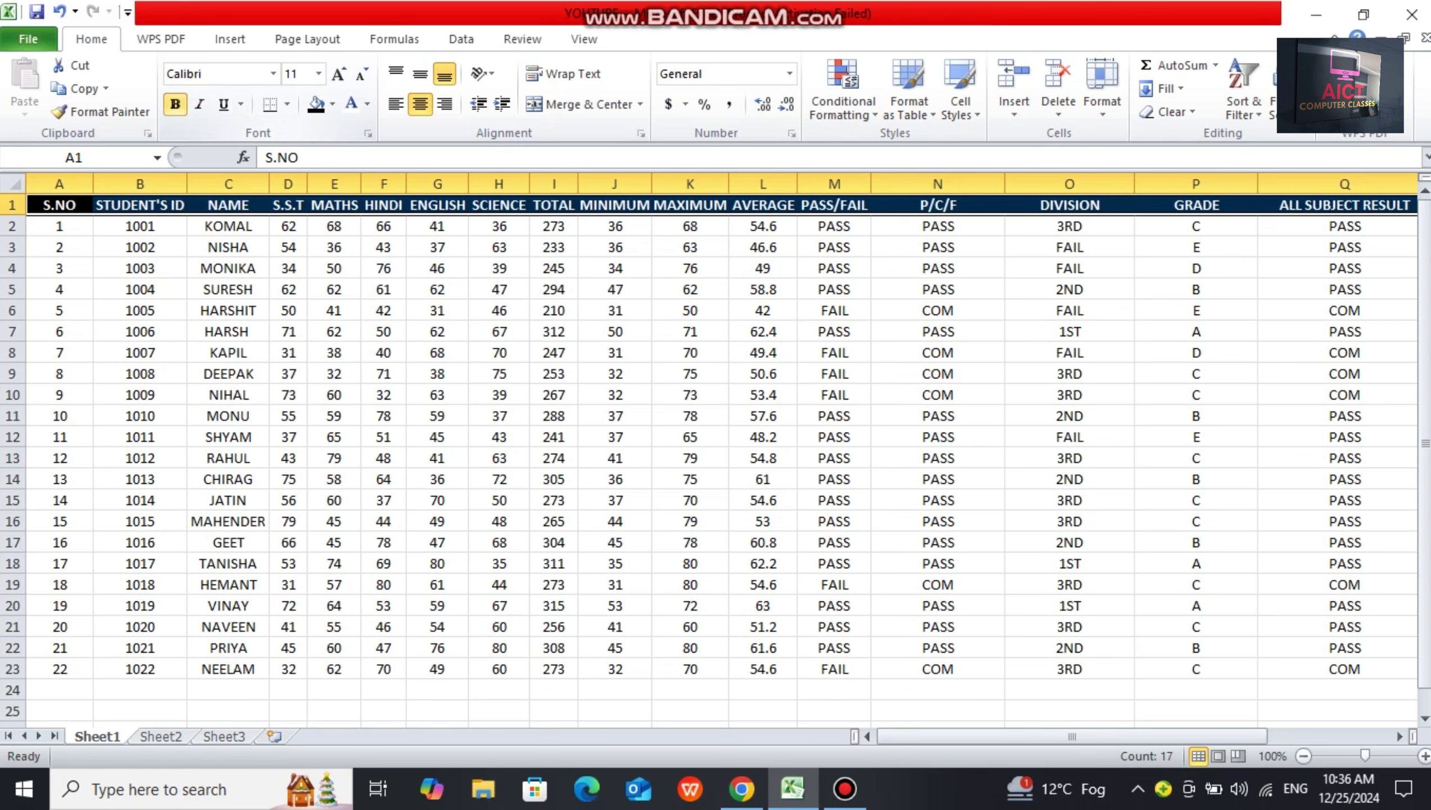
left_click(228, 268)
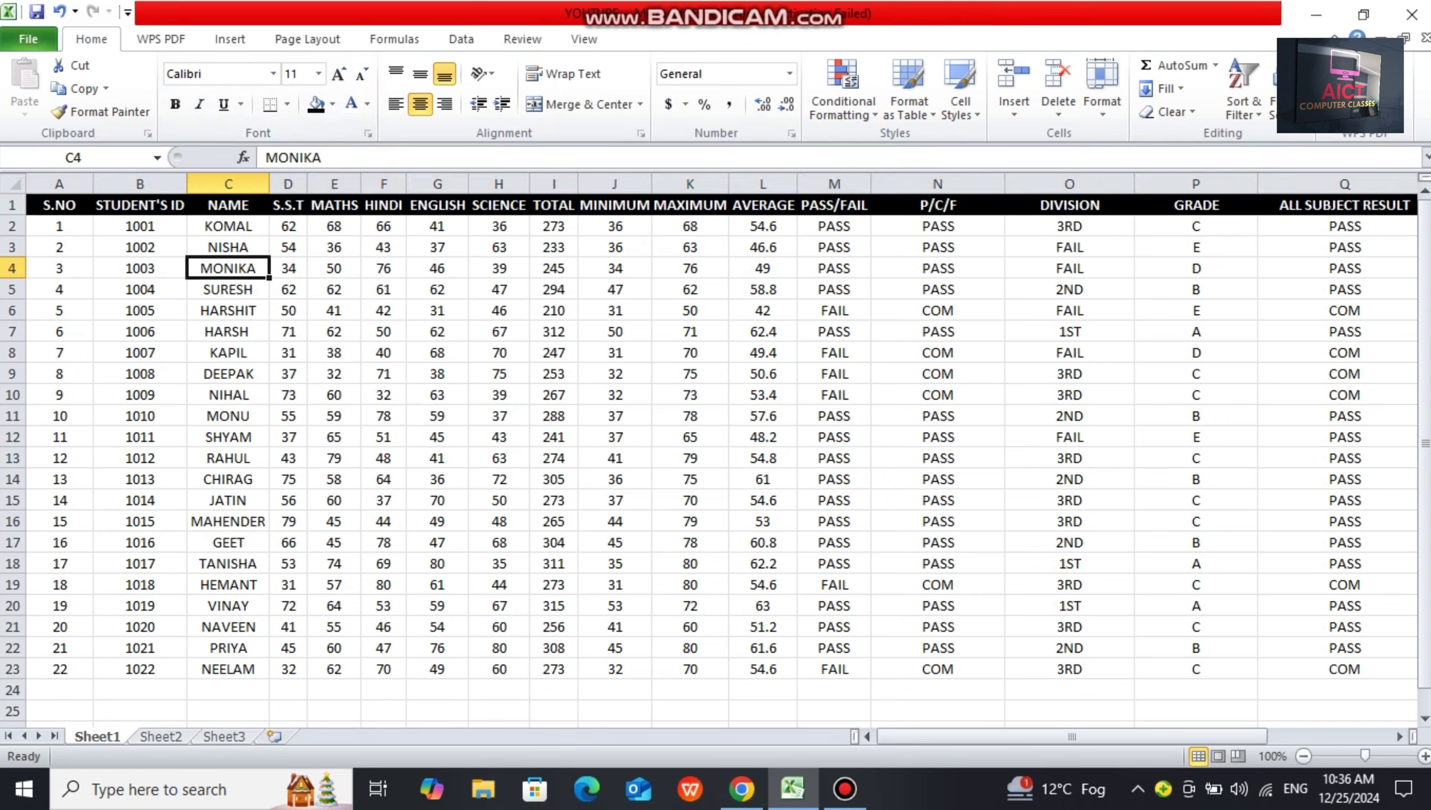
- Apply All Borders with a white line color to the header cells C1:Q1
left_click(59, 204)
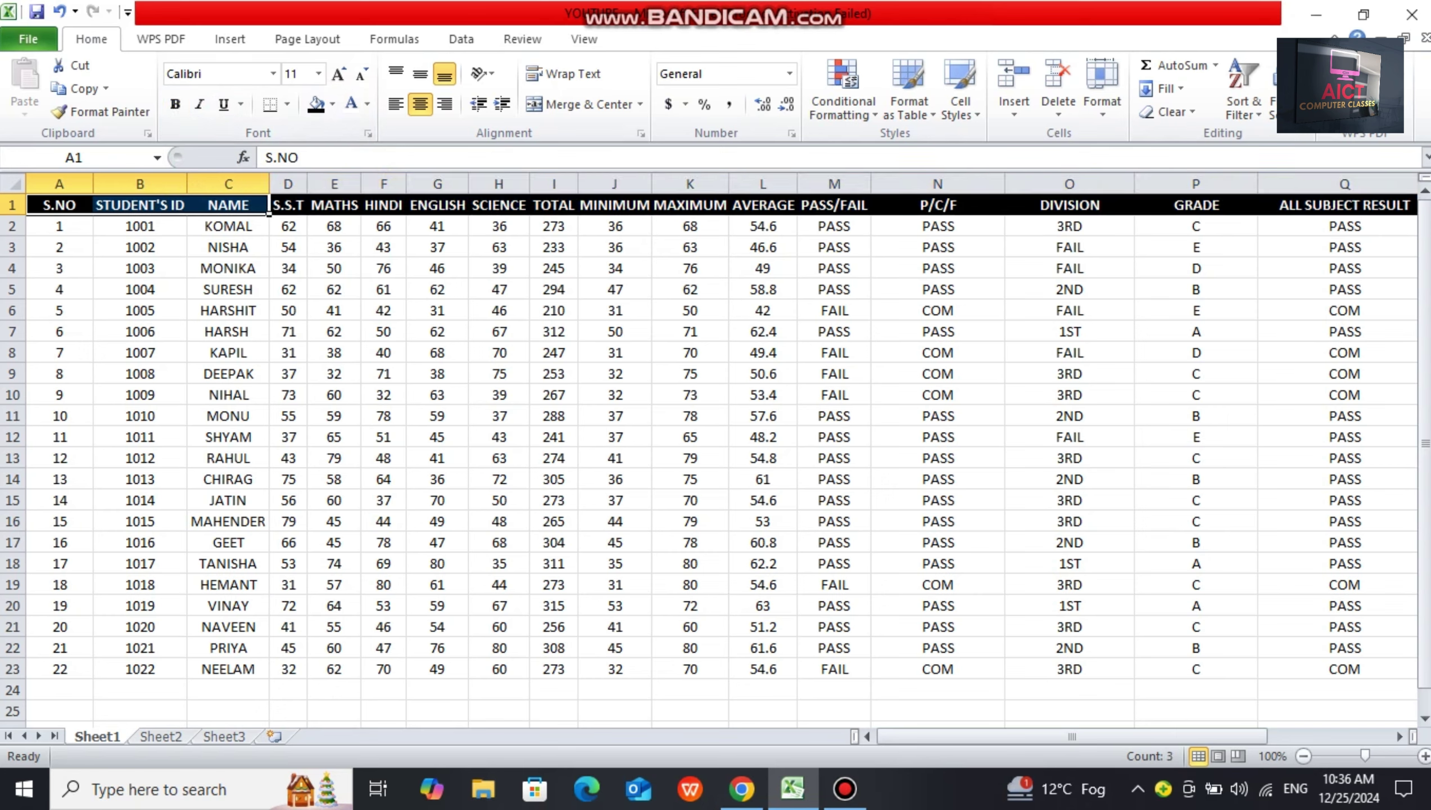
left_click_drag(228, 205, 1345, 205)
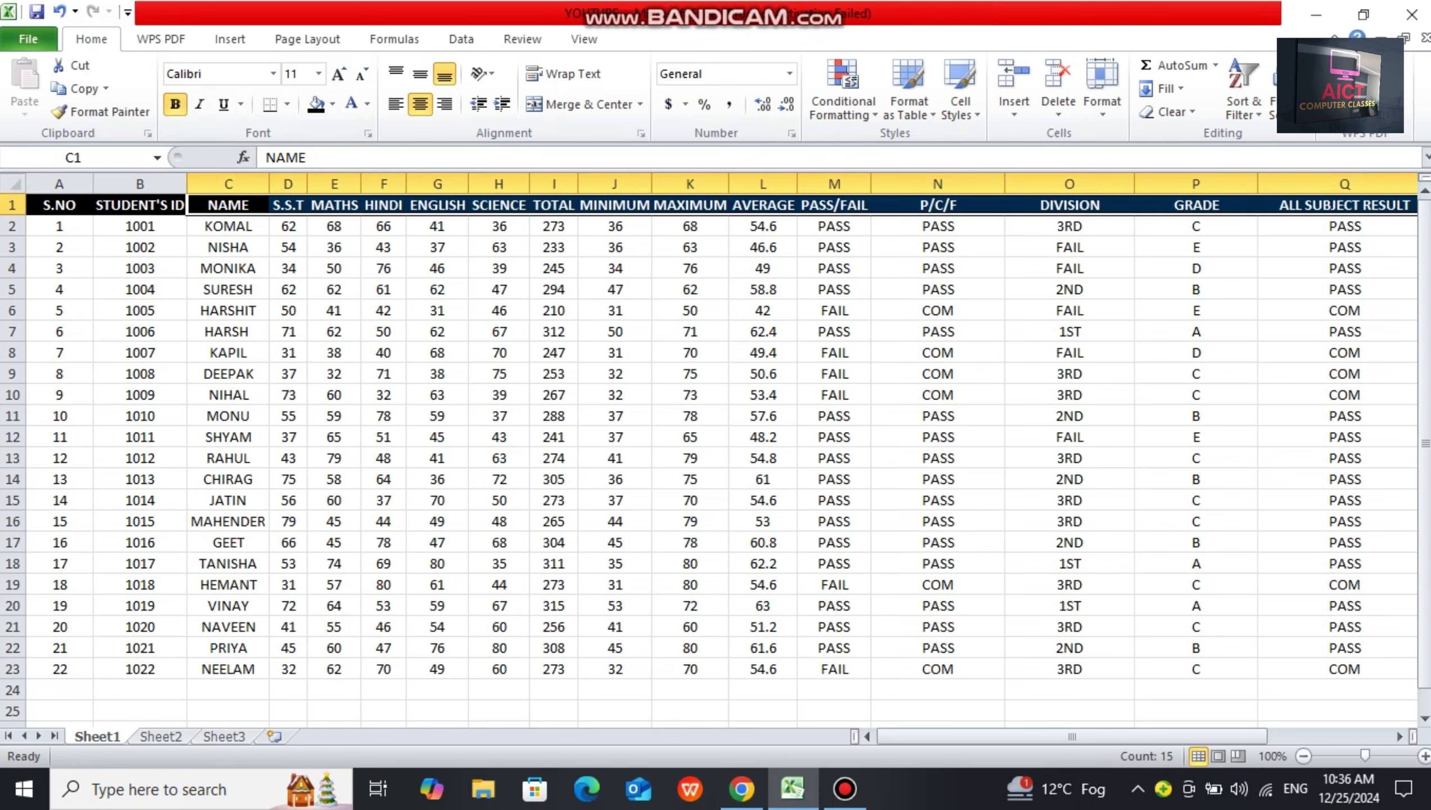
left_click(286, 104)
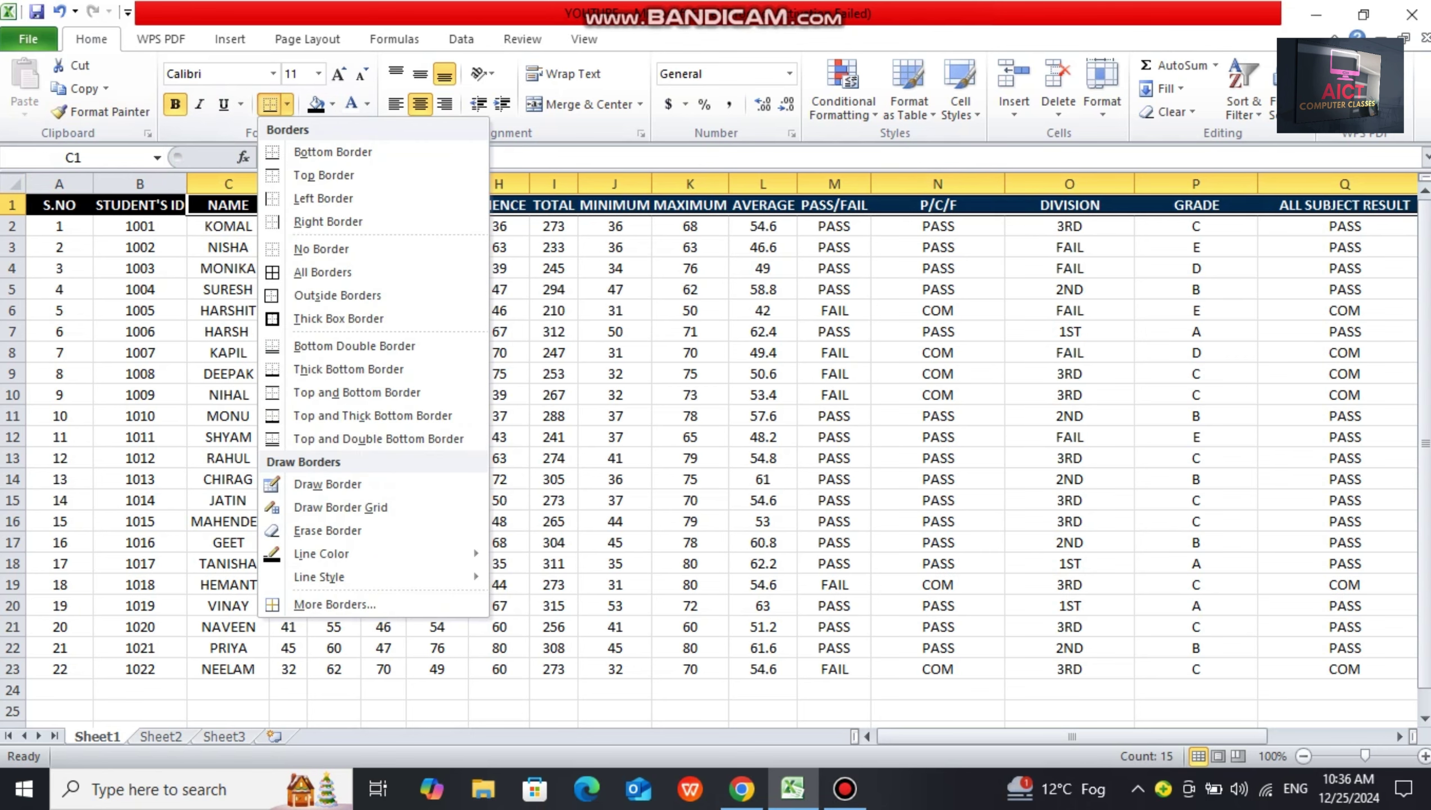
mouse_move(340, 553)
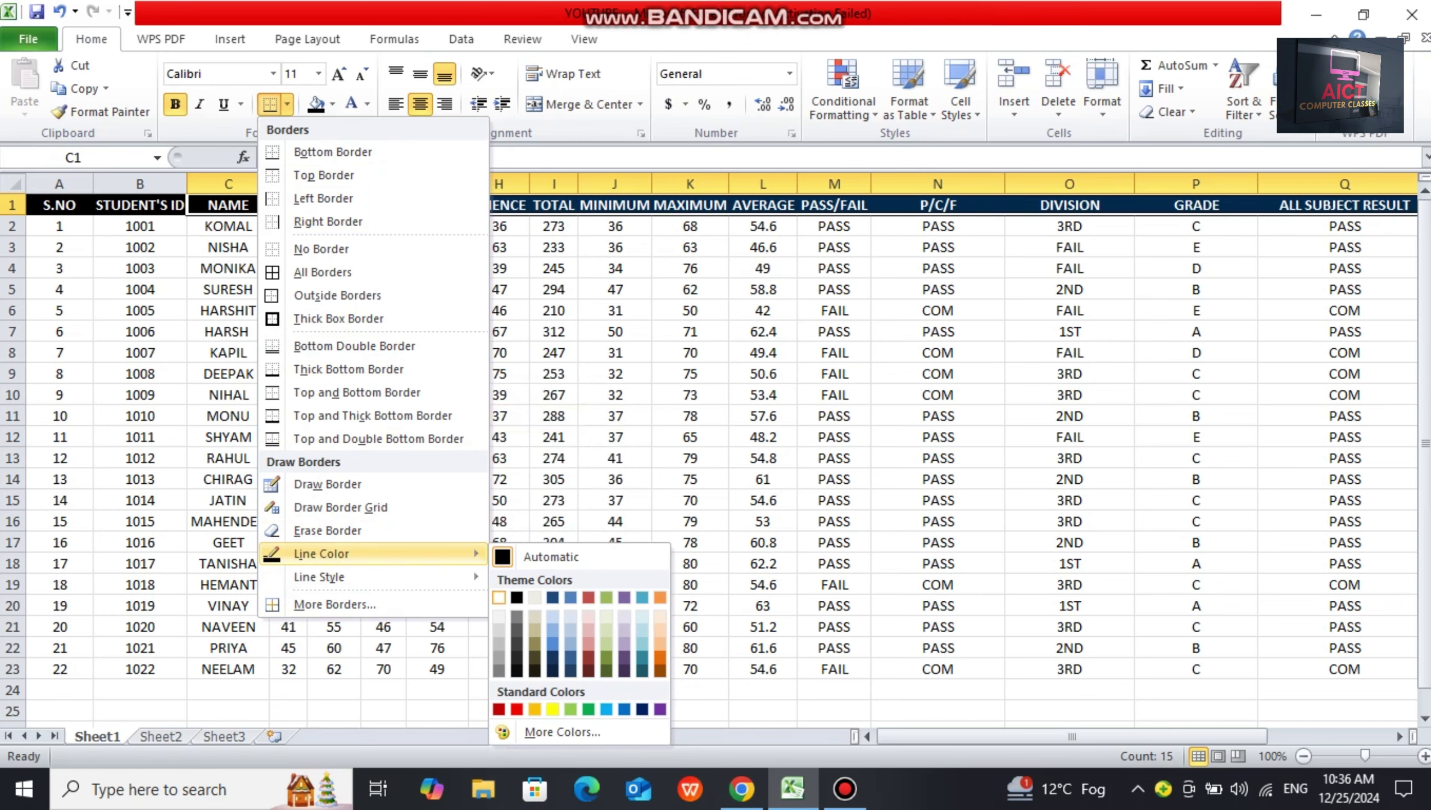
left_click(499, 598)
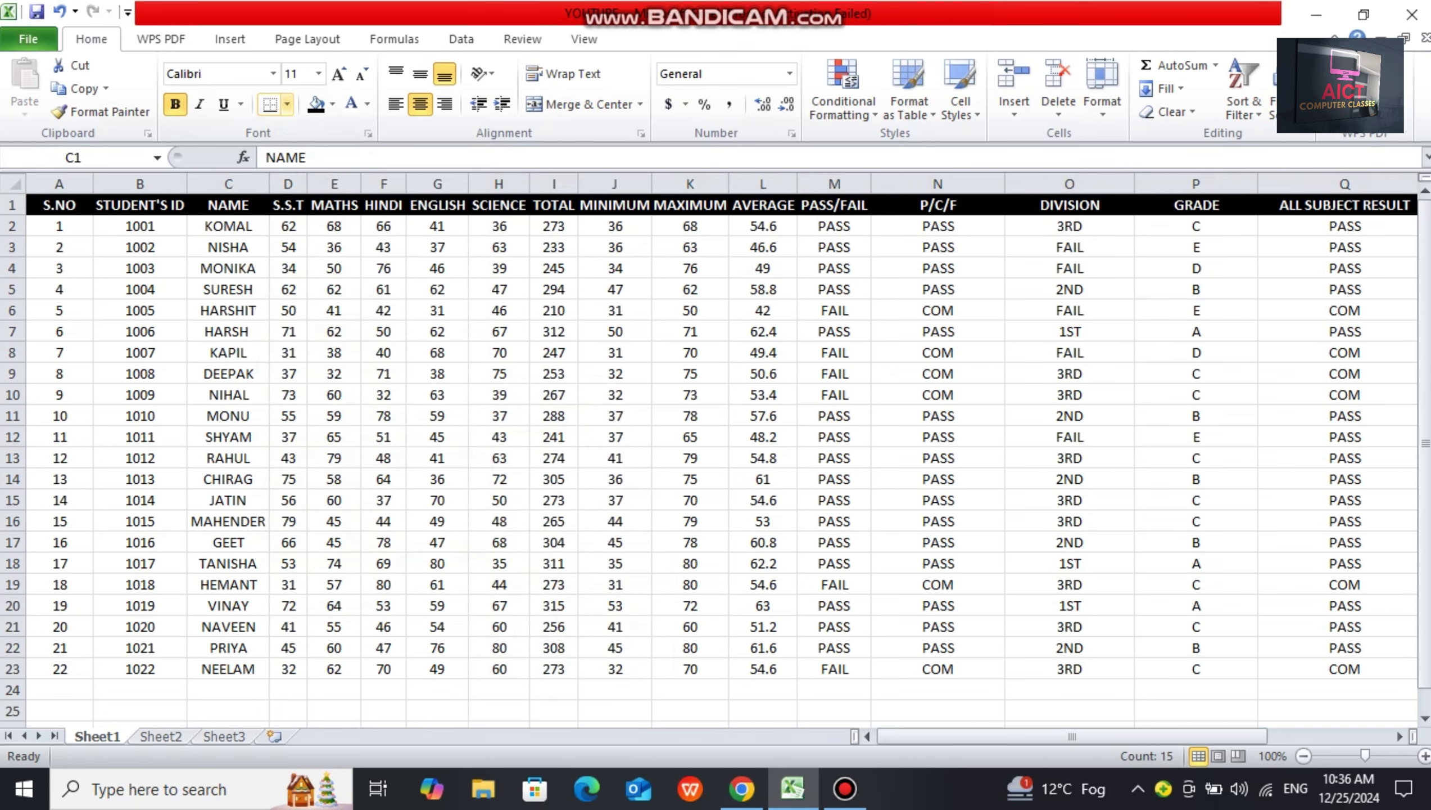
left_click(287, 104)
left_click(317, 272)
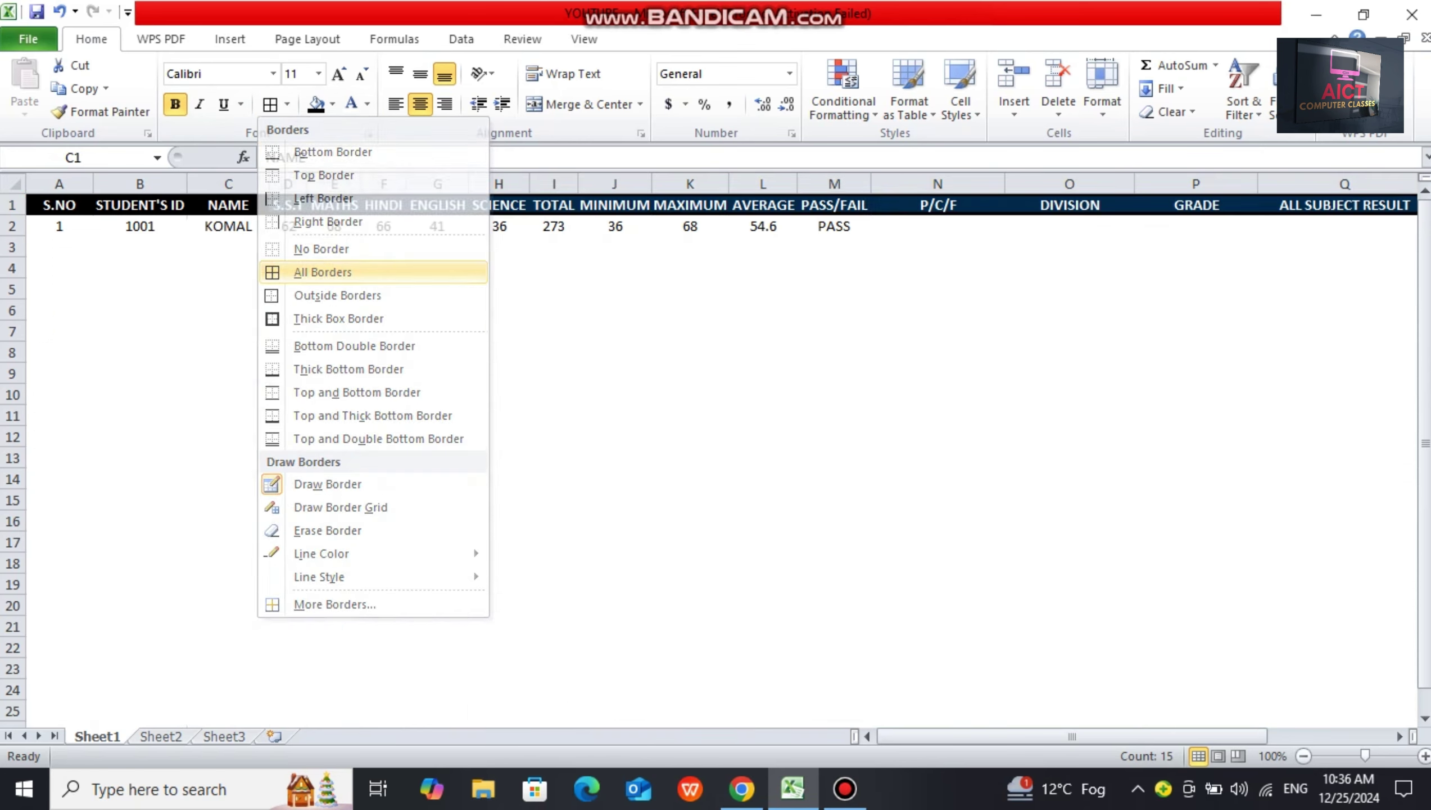
left_click(383, 289)
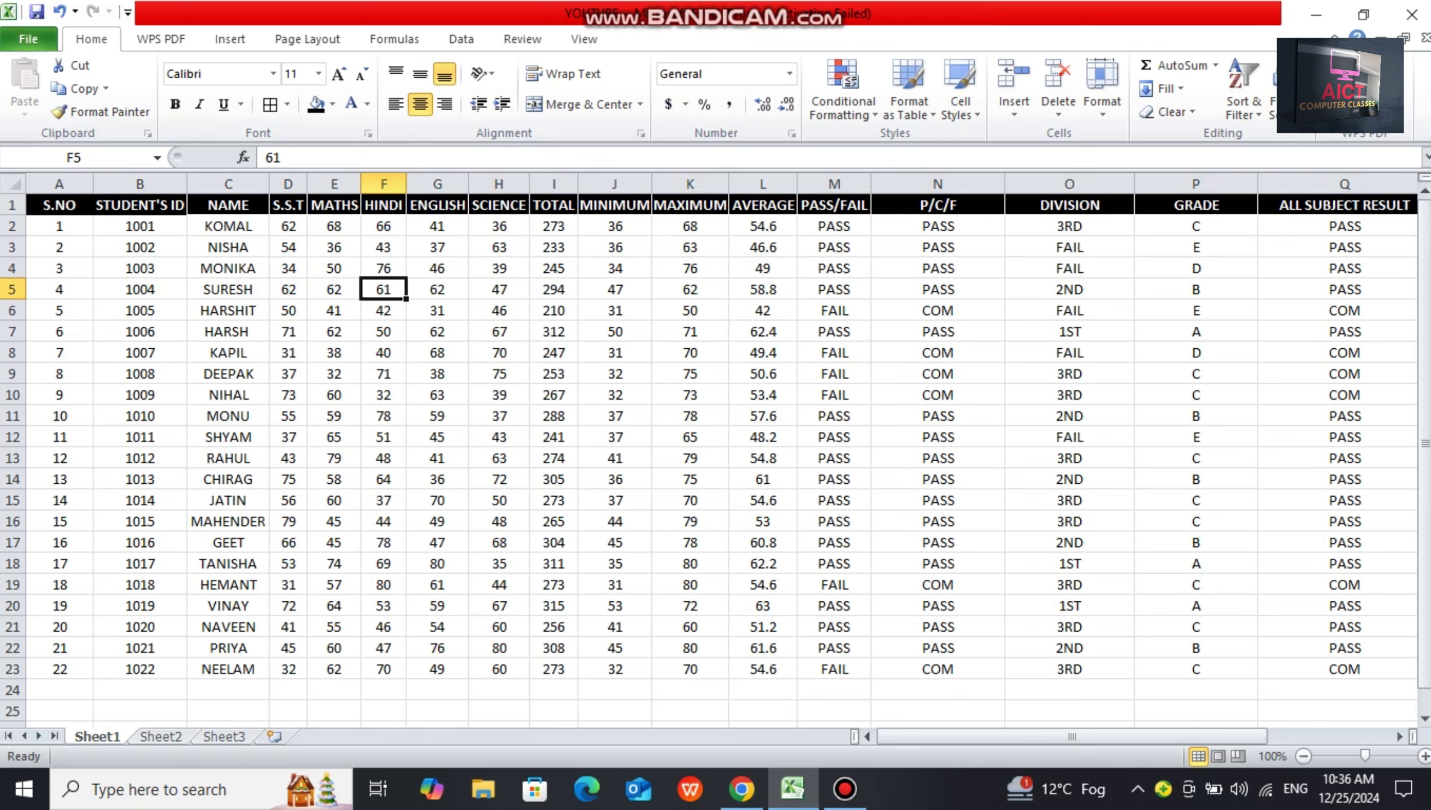
left_click(384, 353)
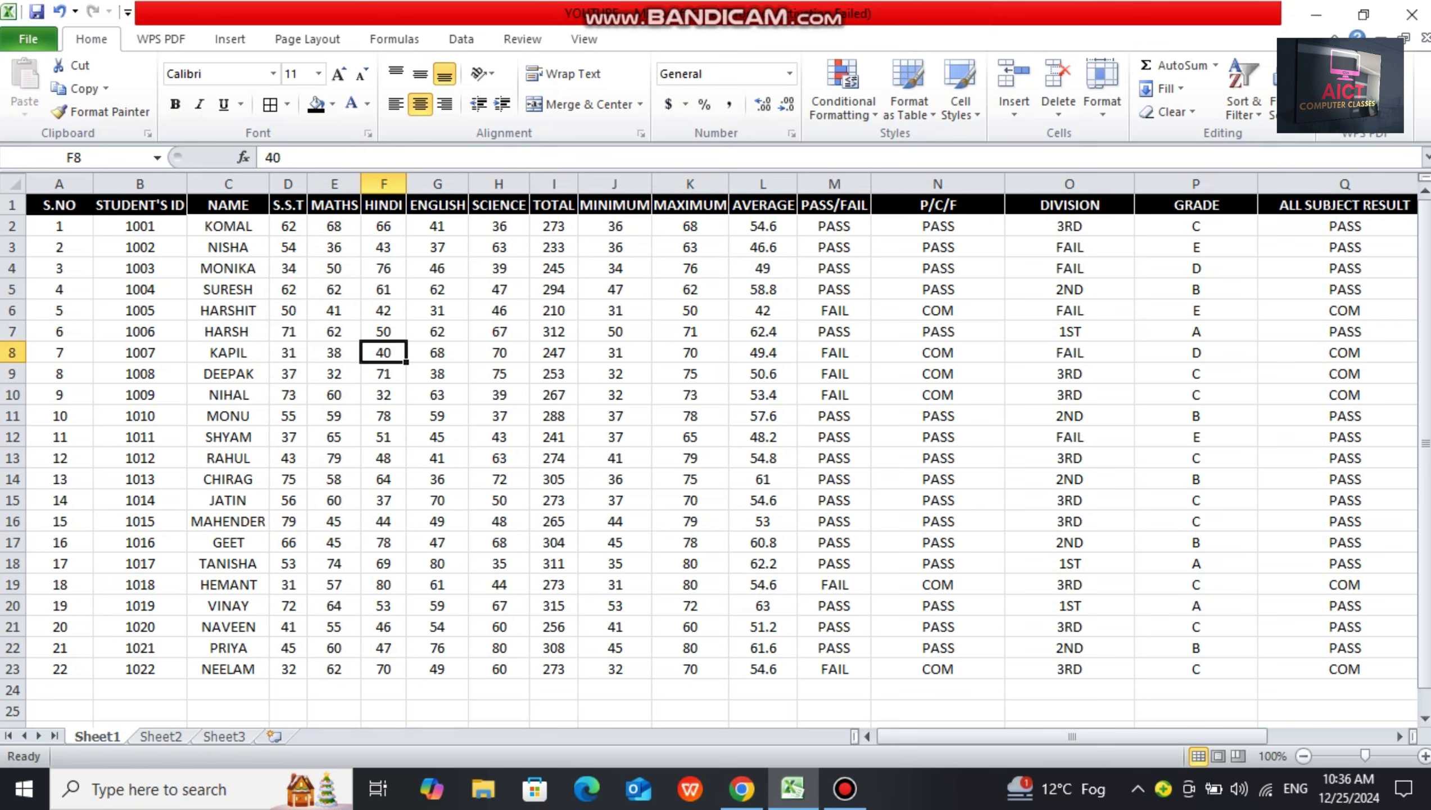
- Fill the serial numbers in A2:A23 with Light Green
left_click_drag(59, 226, 59, 669)
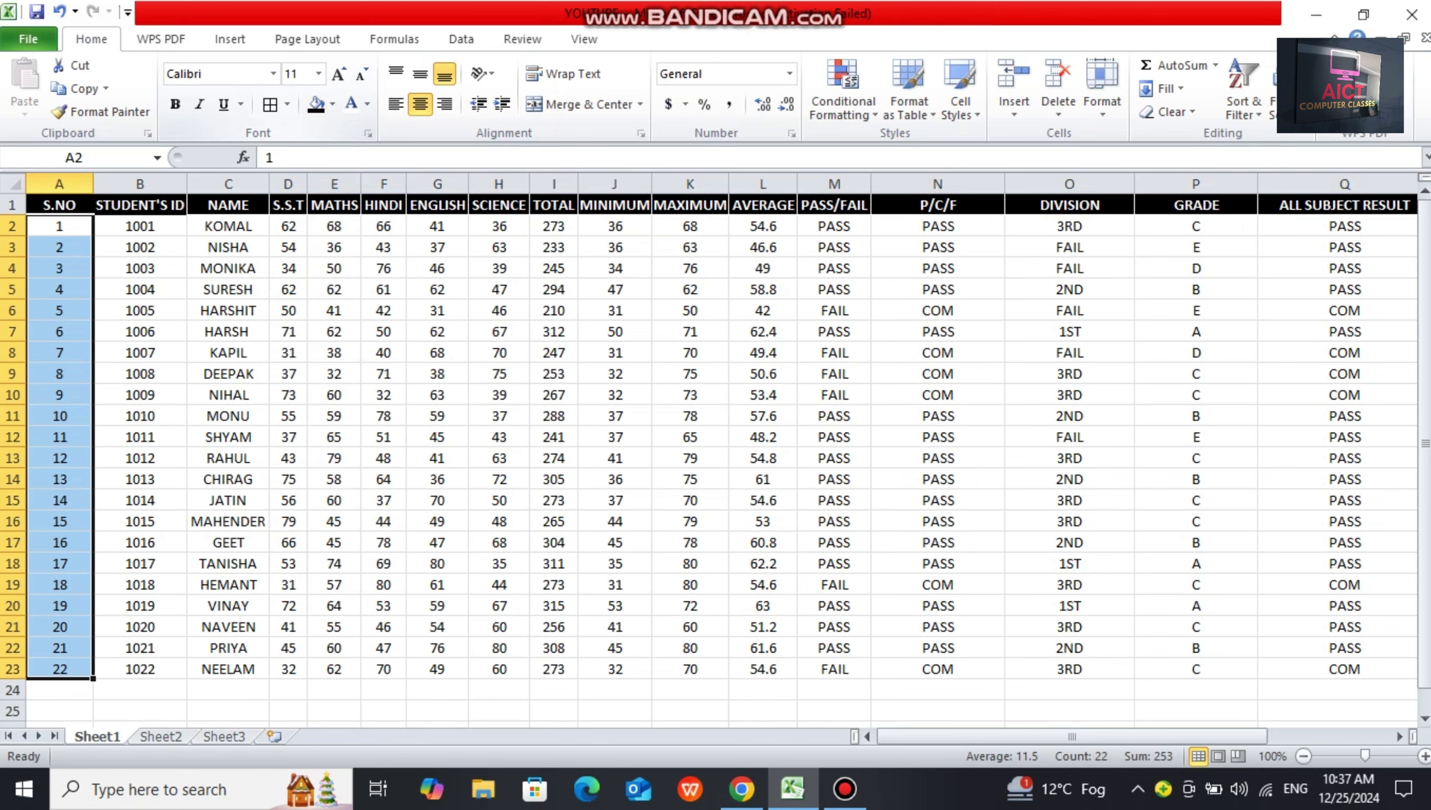
left_click(333, 104)
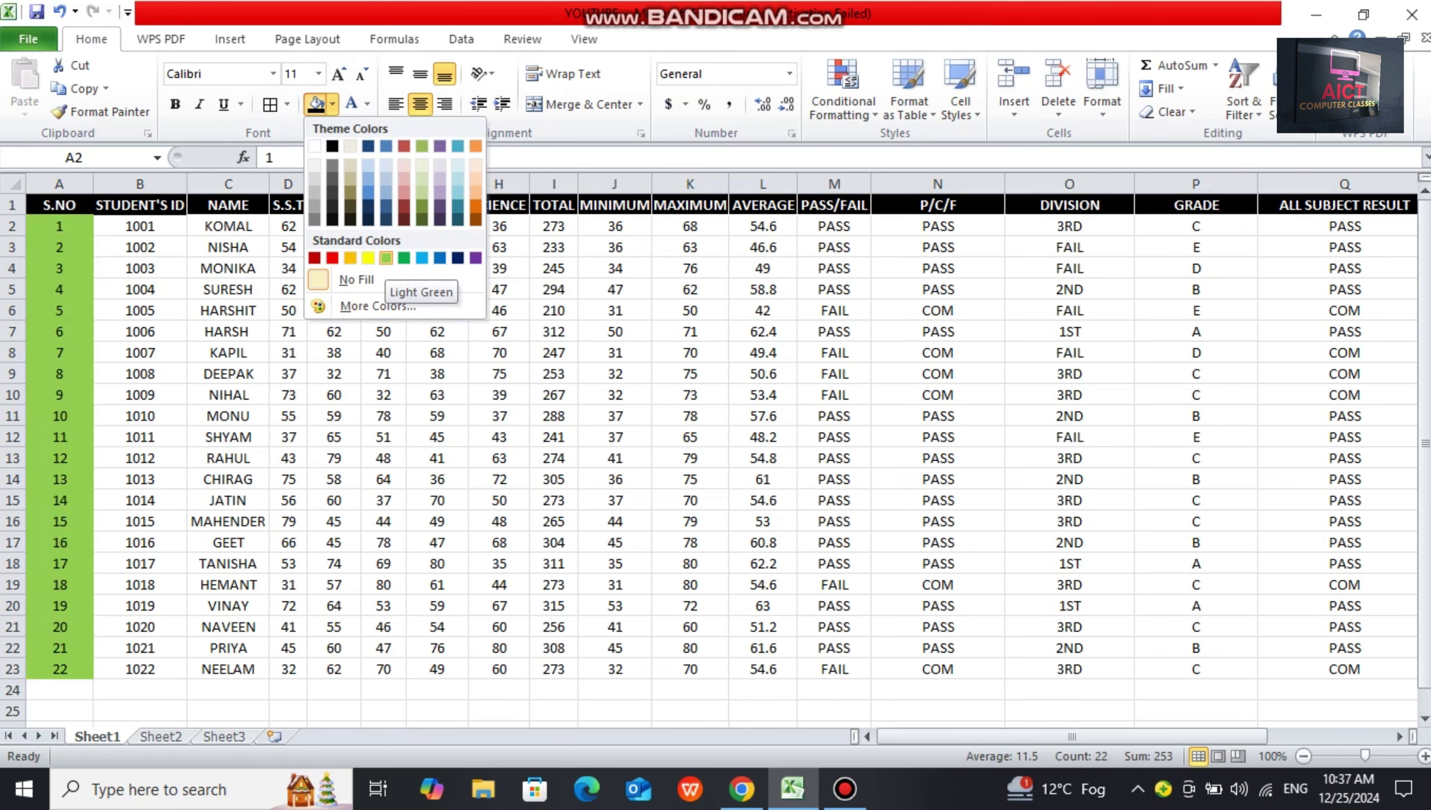
left_click(386, 258)
- Fill the student IDs in B2:B23 with pale blue and the names in C2:C23 with a slightly darker blue
left_click_drag(140, 226, 142, 669)
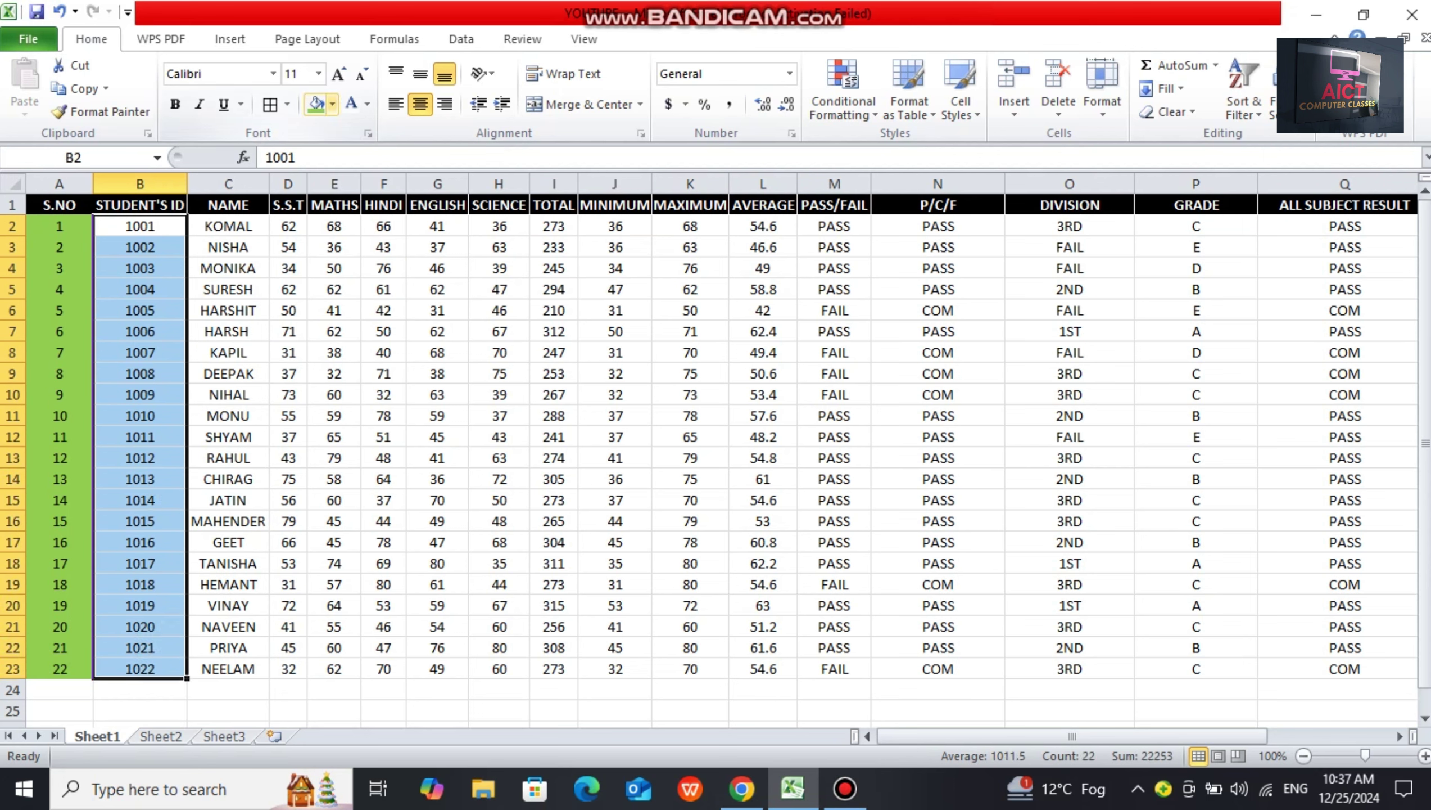
left_click(333, 104)
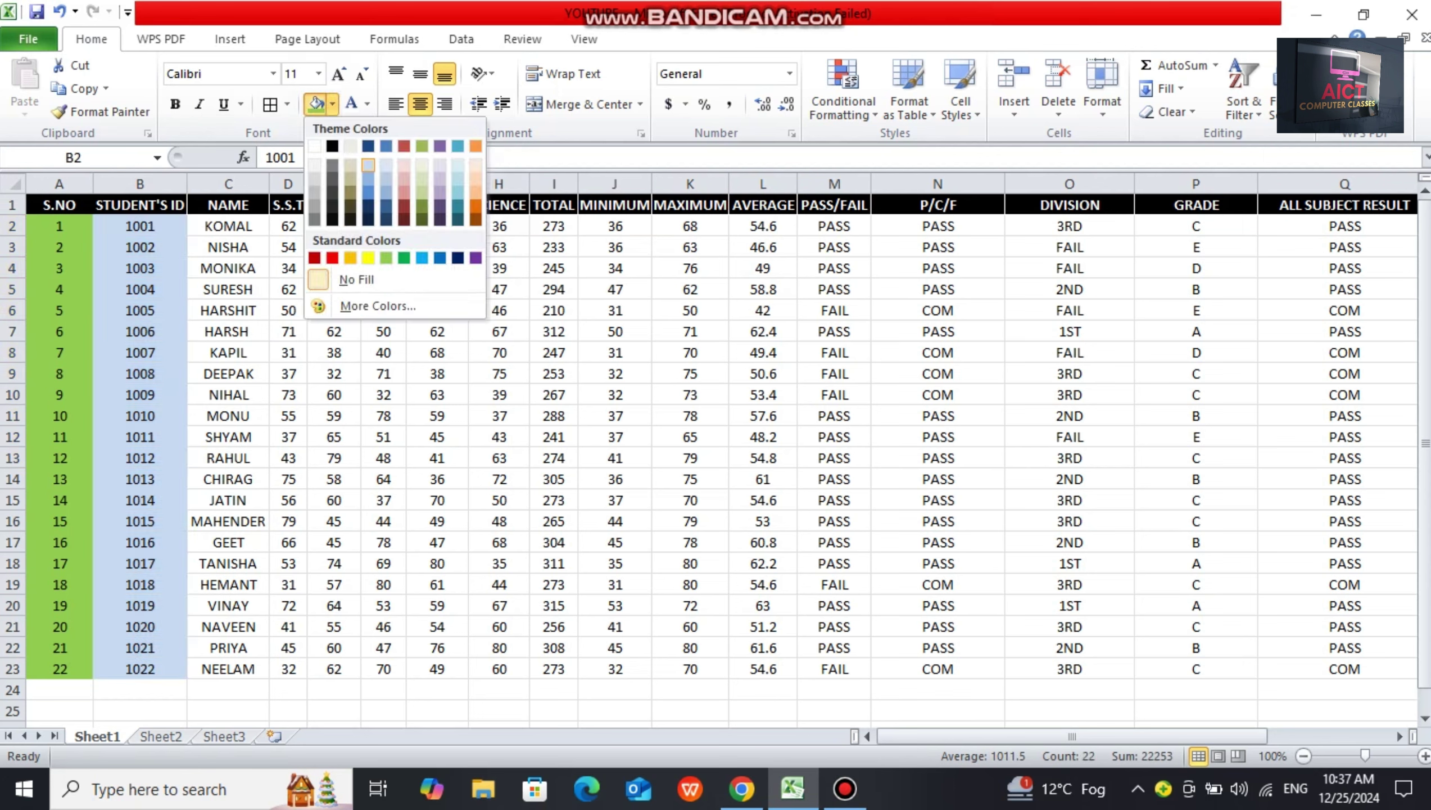
left_click(368, 164)
left_click_drag(226, 226, 227, 669)
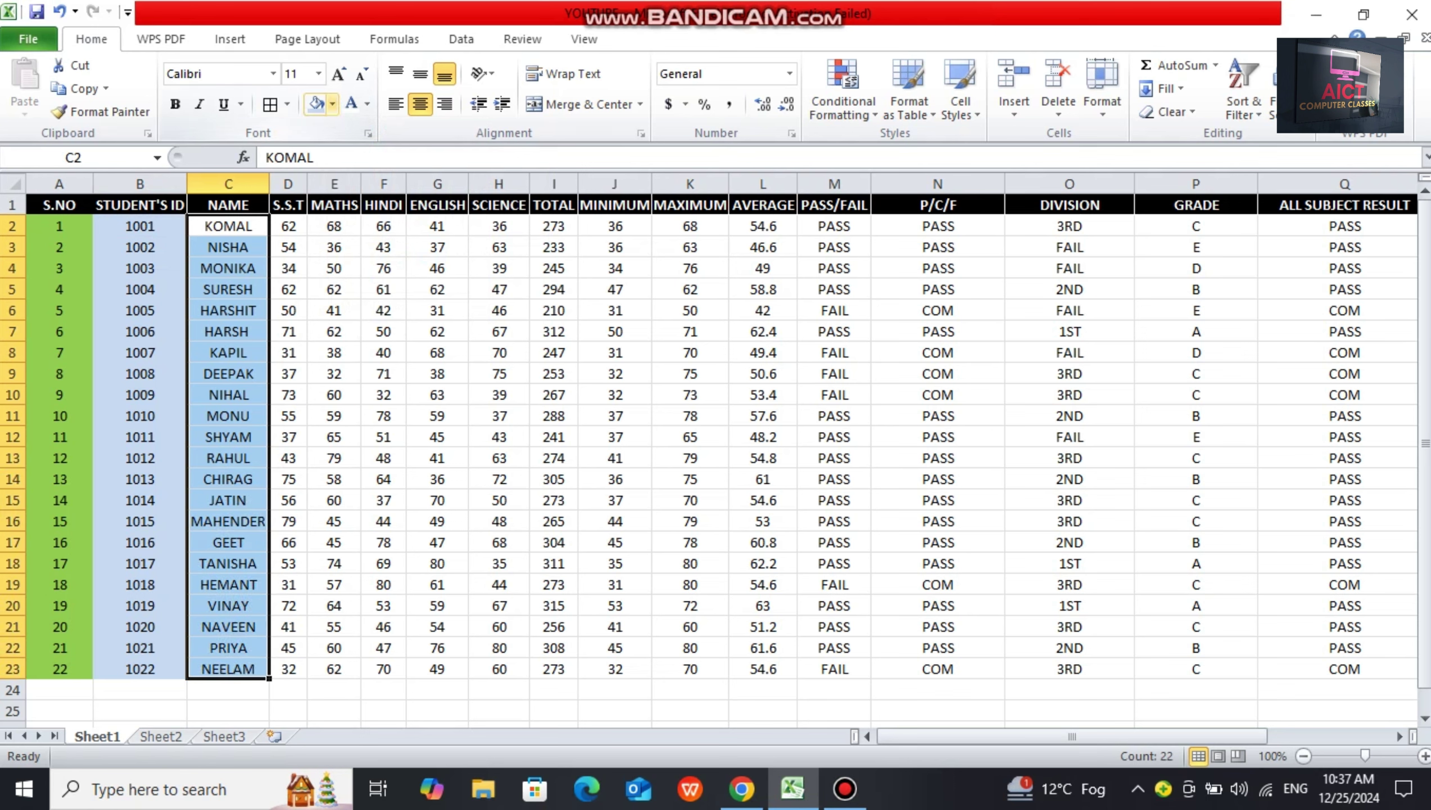
left_click(332, 104)
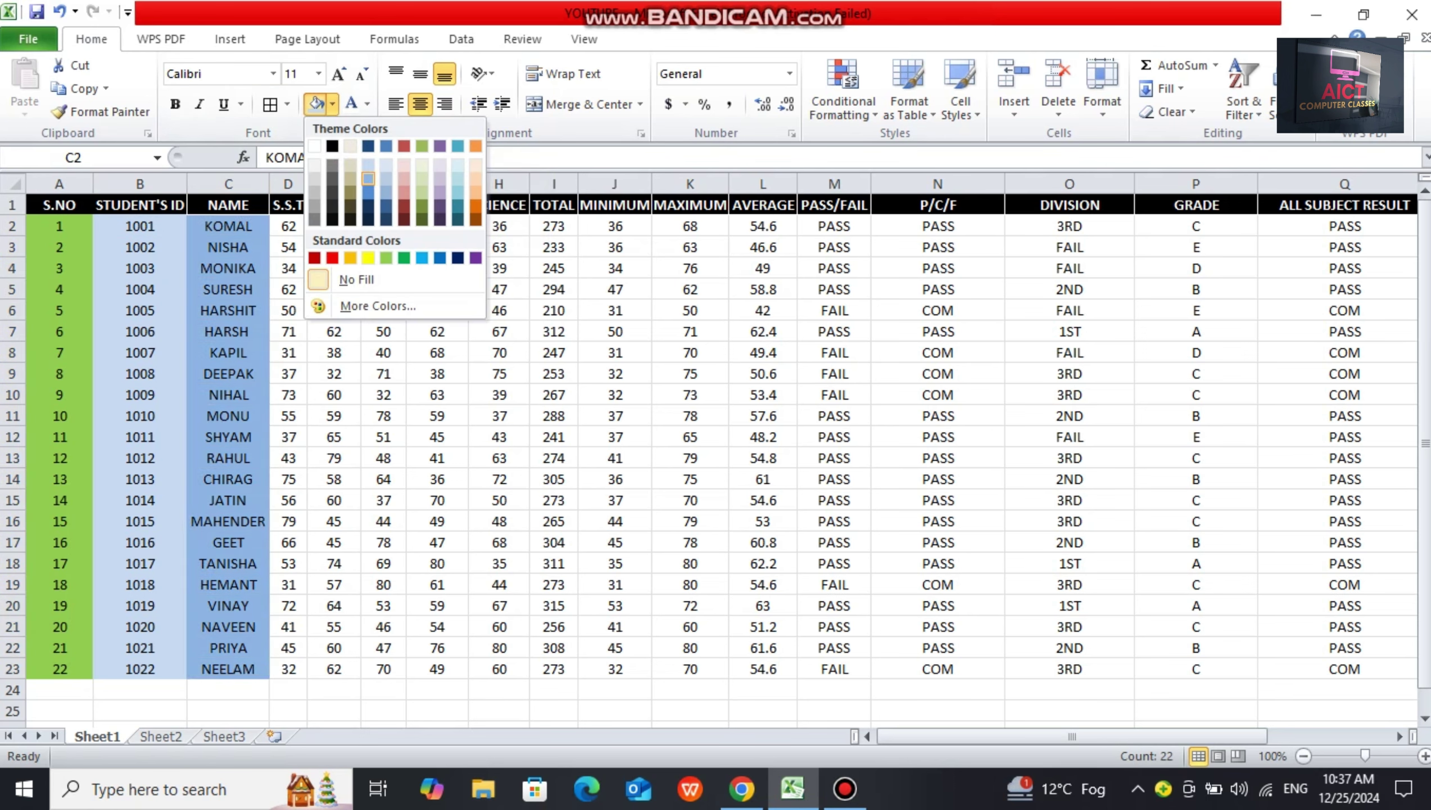
left_click(368, 179)
left_click(334, 289)
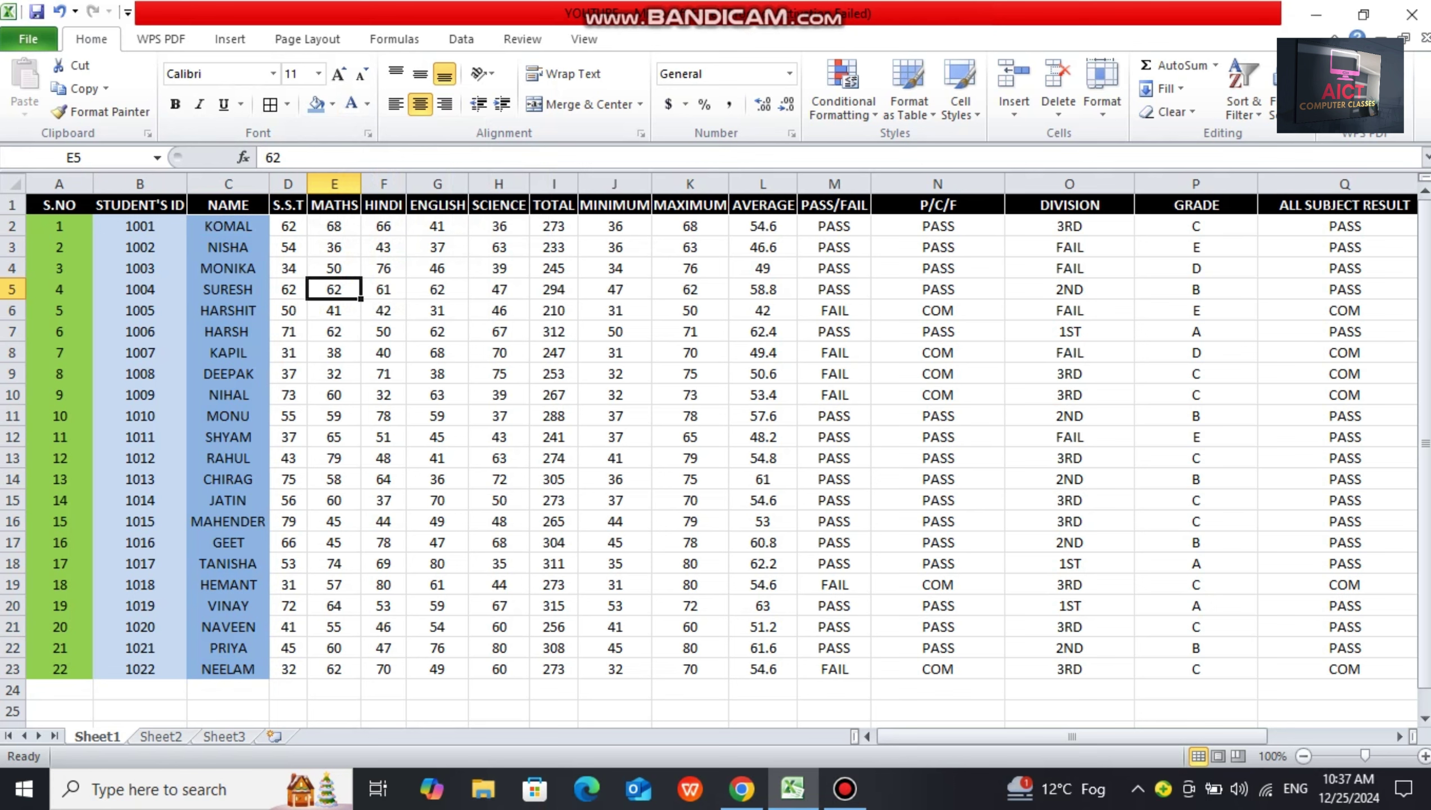
- Fill the S.S.T marks in D2:D23 with light red
left_click_drag(288, 226, 288, 668)
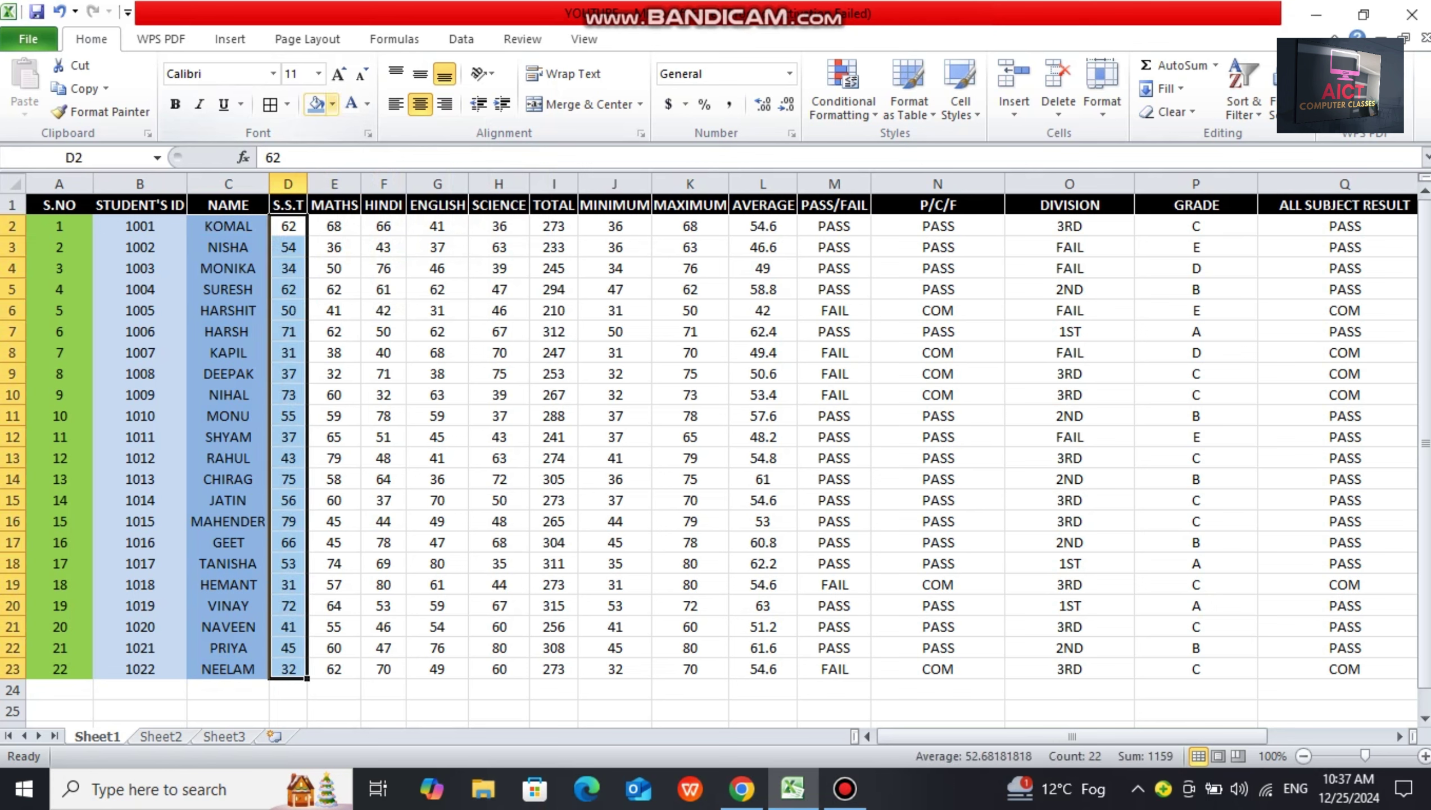
left_click(332, 104)
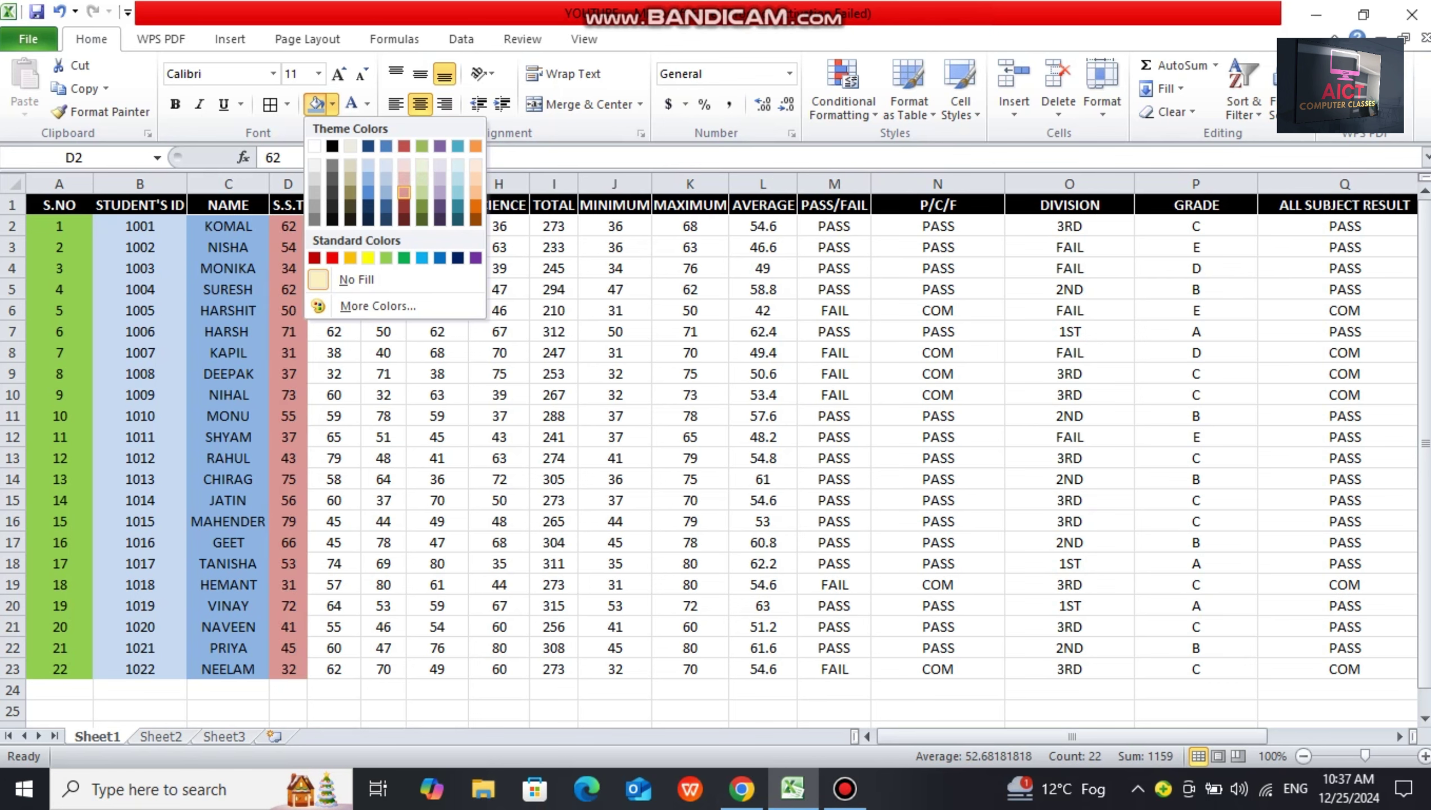
left_click(404, 179)
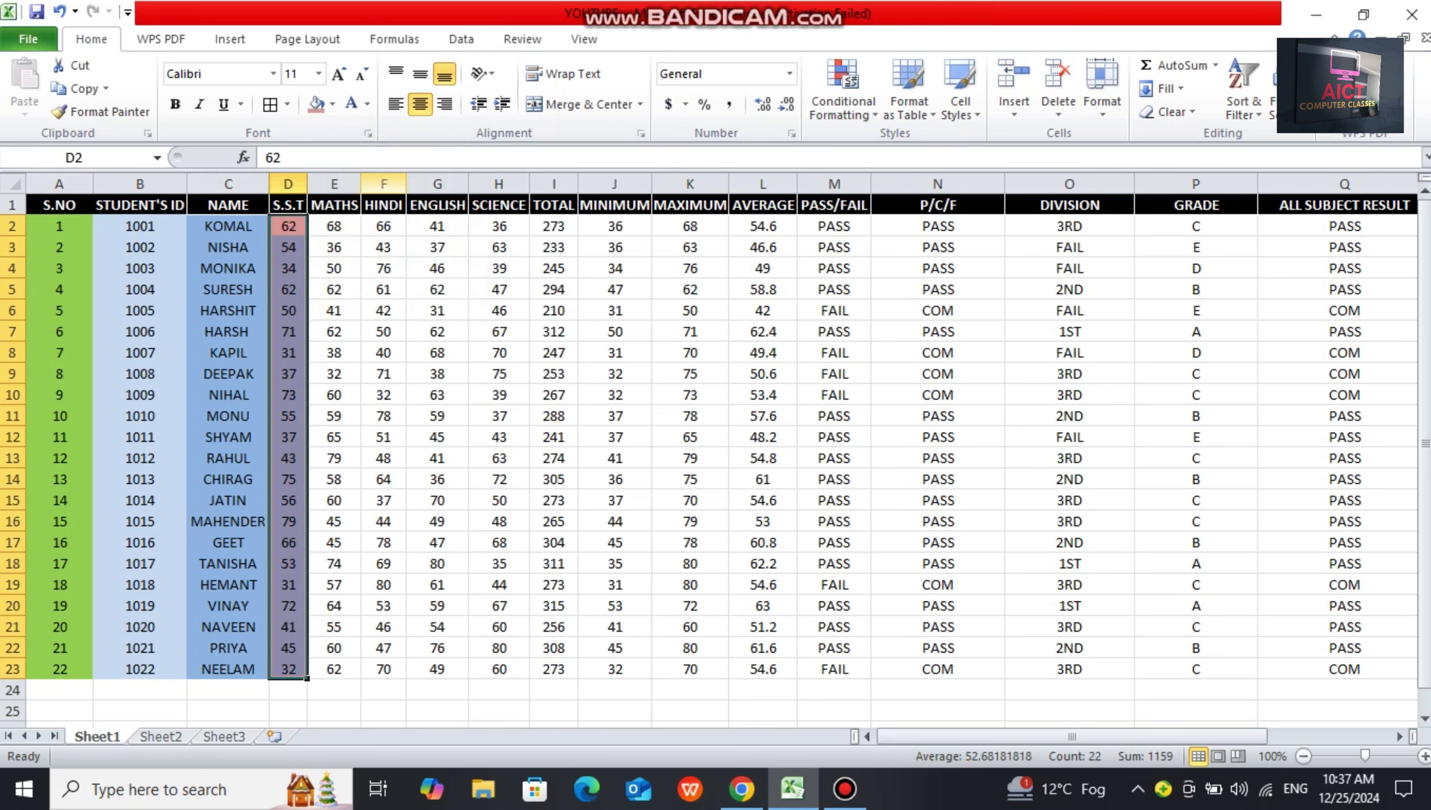
left_click_drag(334, 226, 334, 268)
left_click(615, 626)
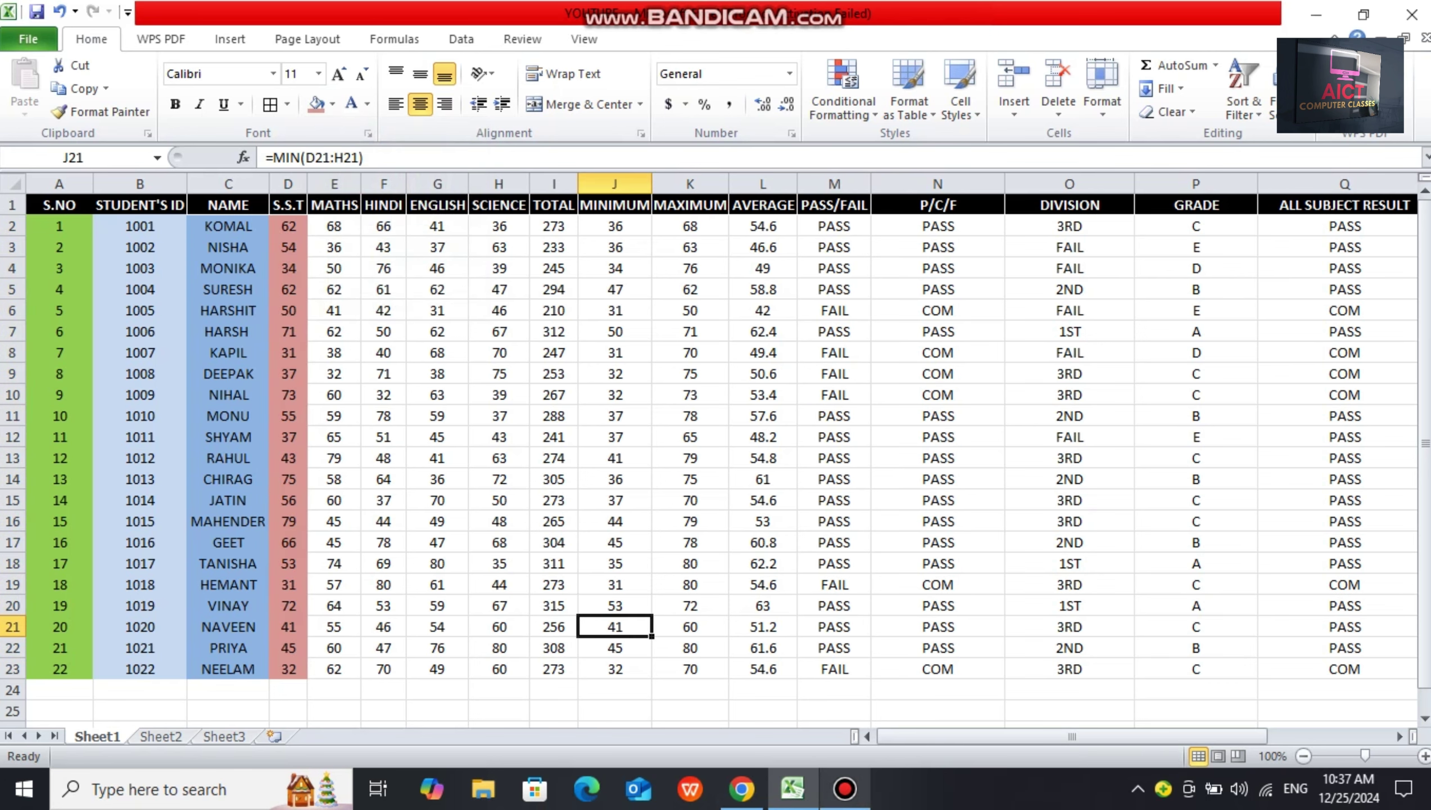
left_click(845, 788)
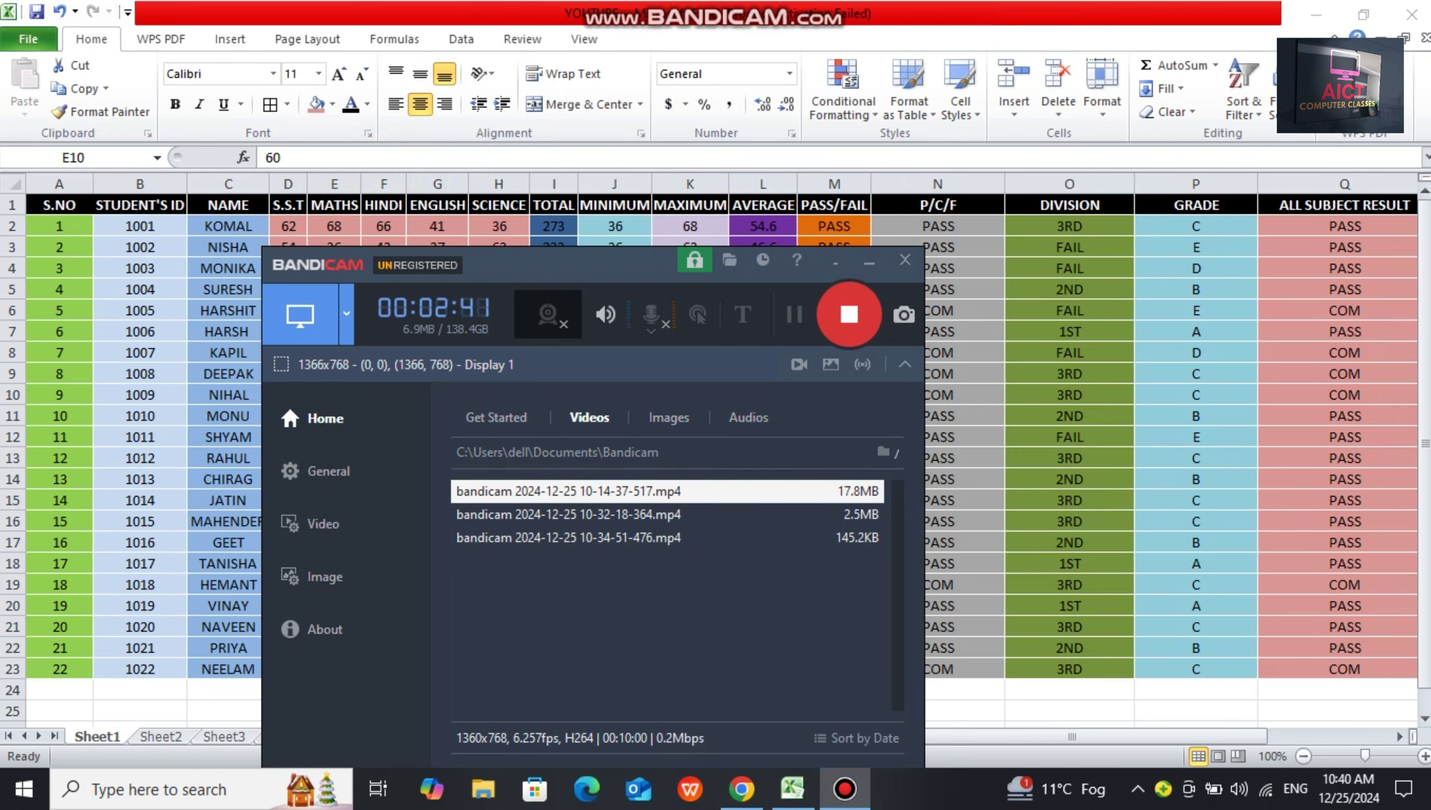
key("alt+Tab")
left_click(384, 248)
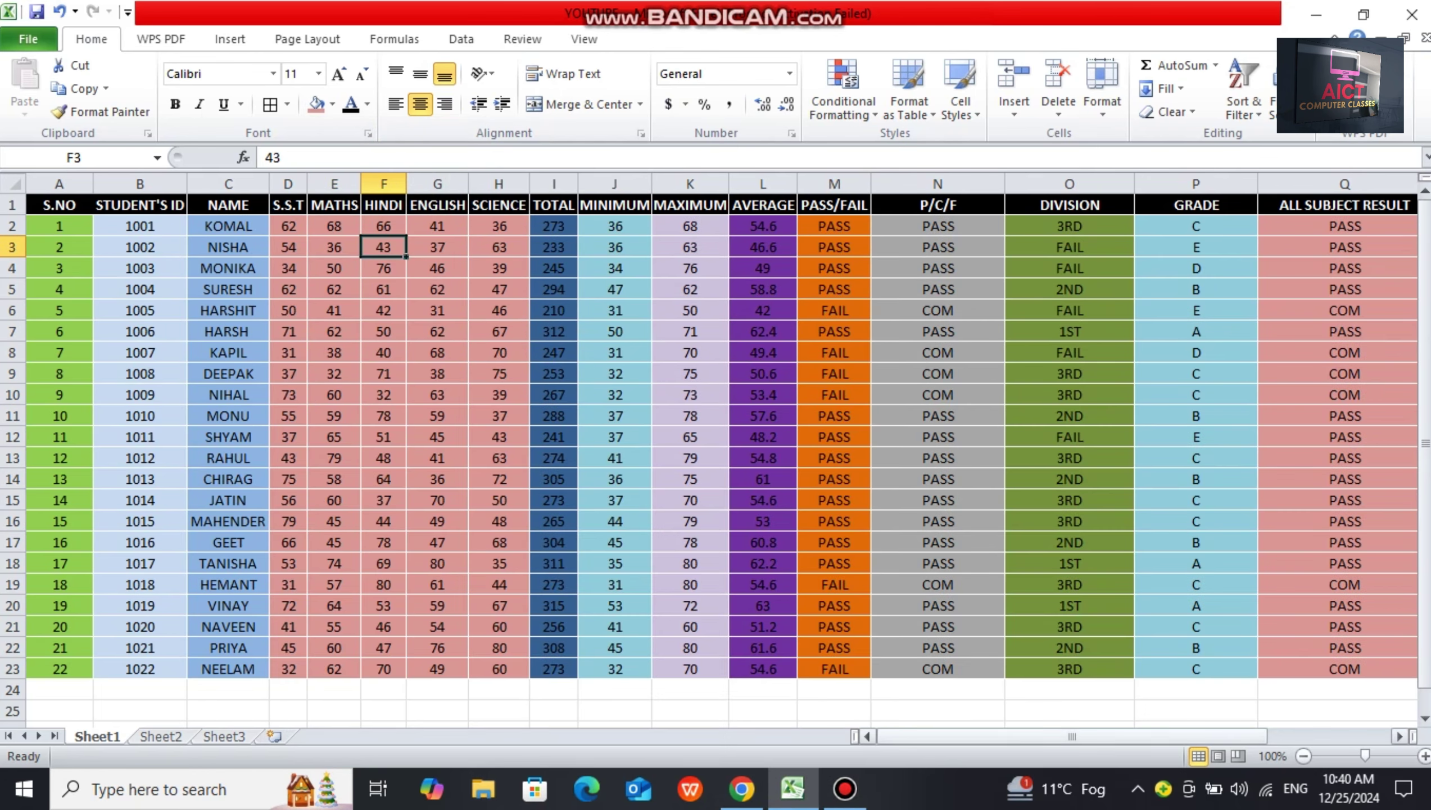
left_click_drag(1071, 736, 1167, 736)
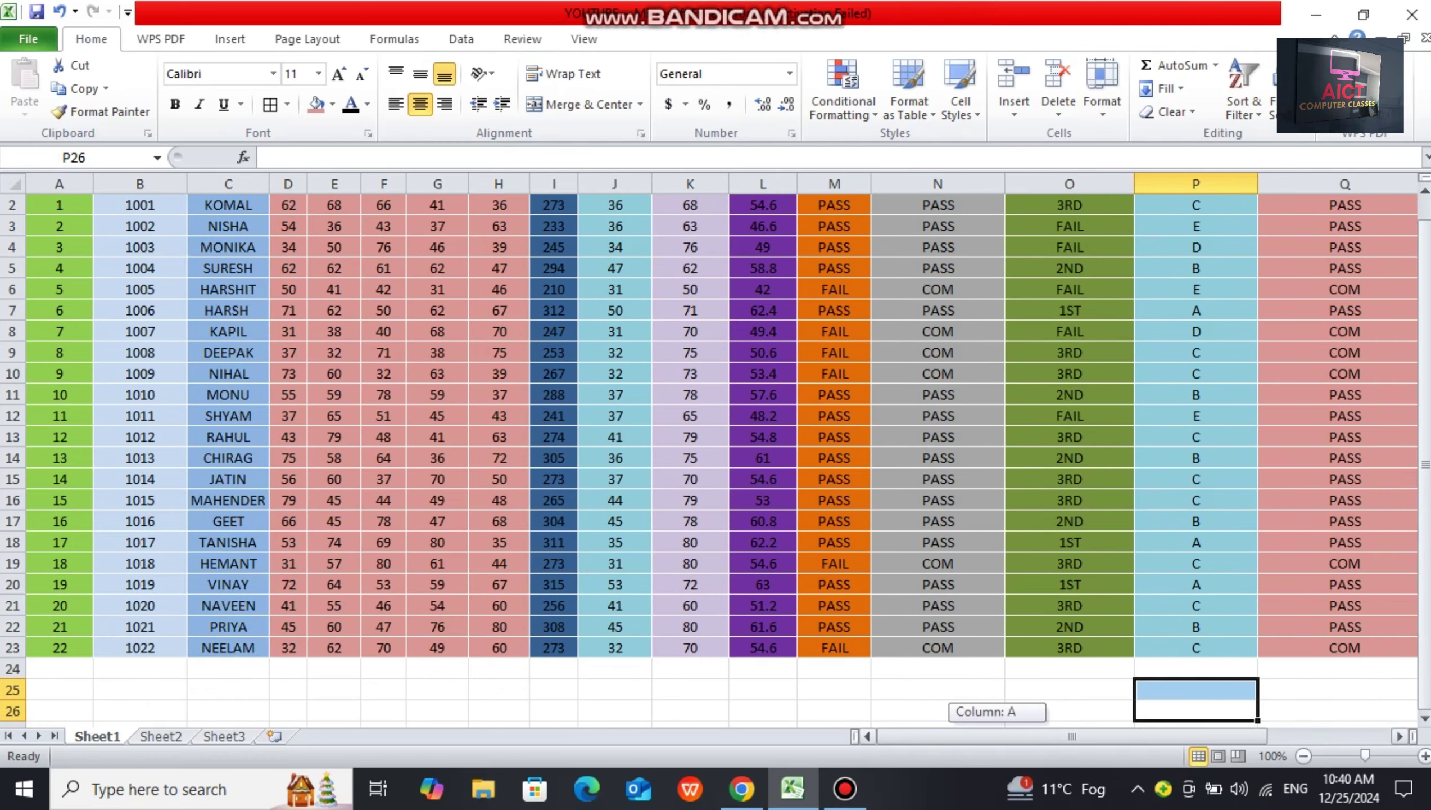
left_click(499, 415)
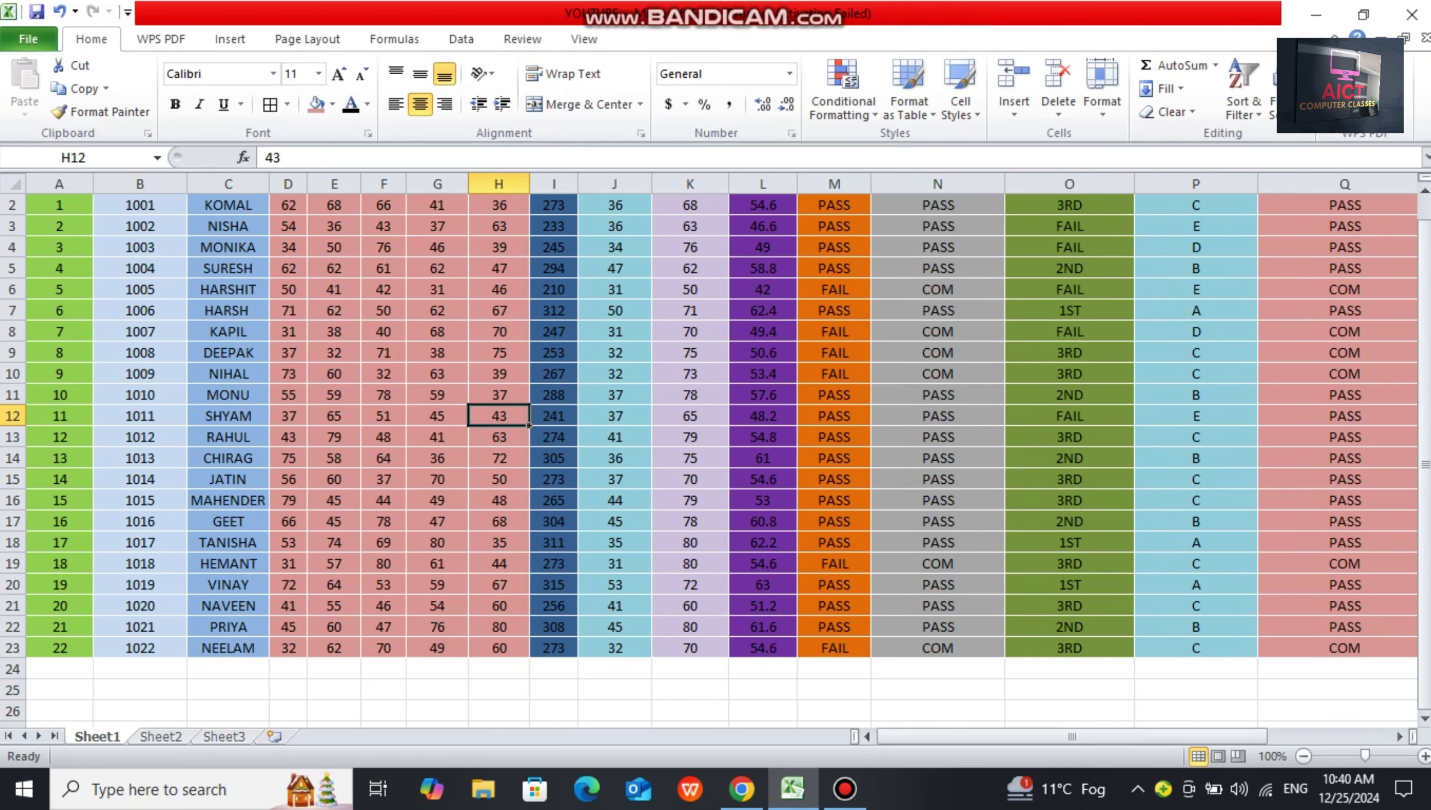
key("Up")
key("Up")
key("Up")
key("Up")
key("Up")
key("Up")
key("Up")
key("Up")
key("Up")
key("Up")
key("Up")
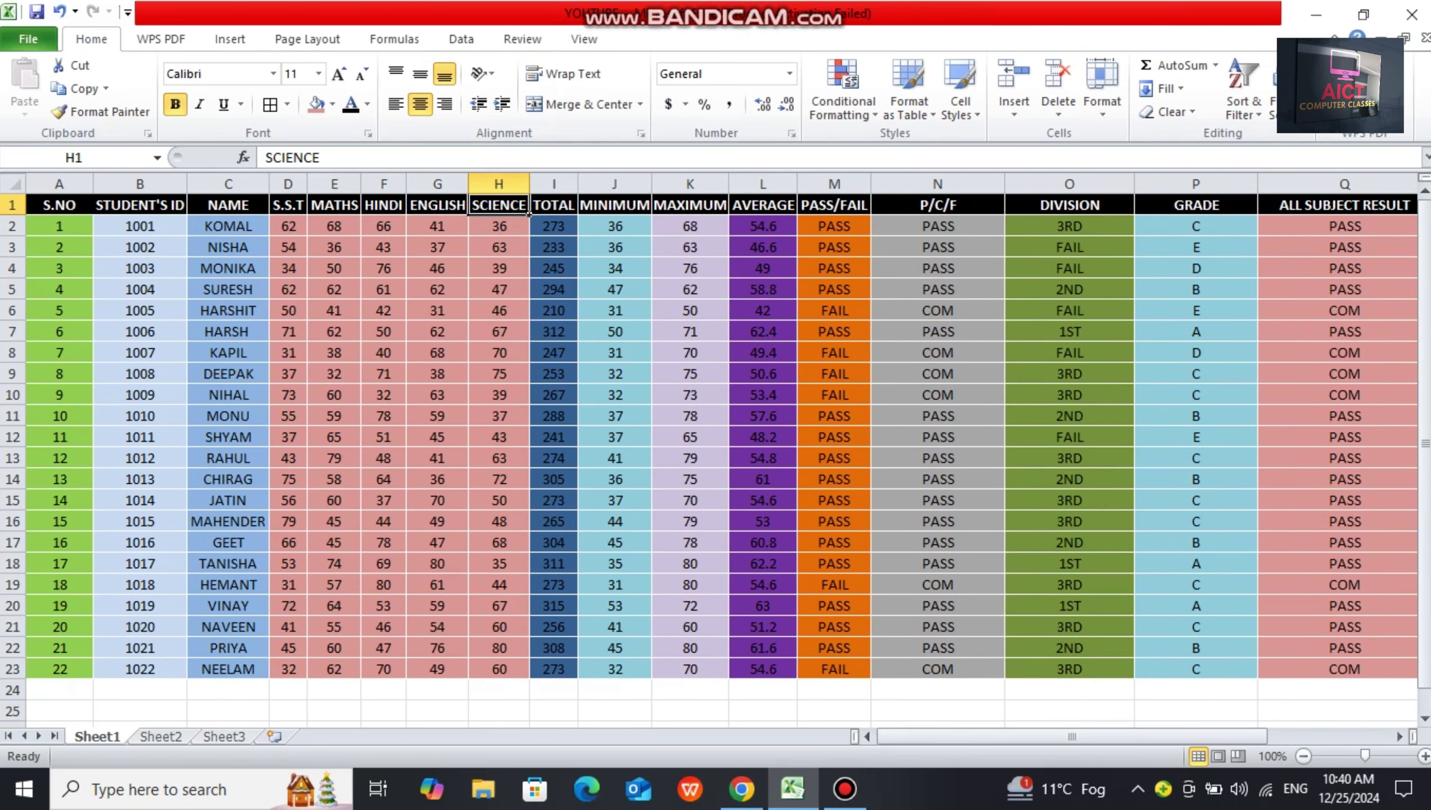
key("Left")
key("Left")
key("Left")
key("Down")
key("Left")
key("Down")
key("Down")
key("Down")
key("Down")
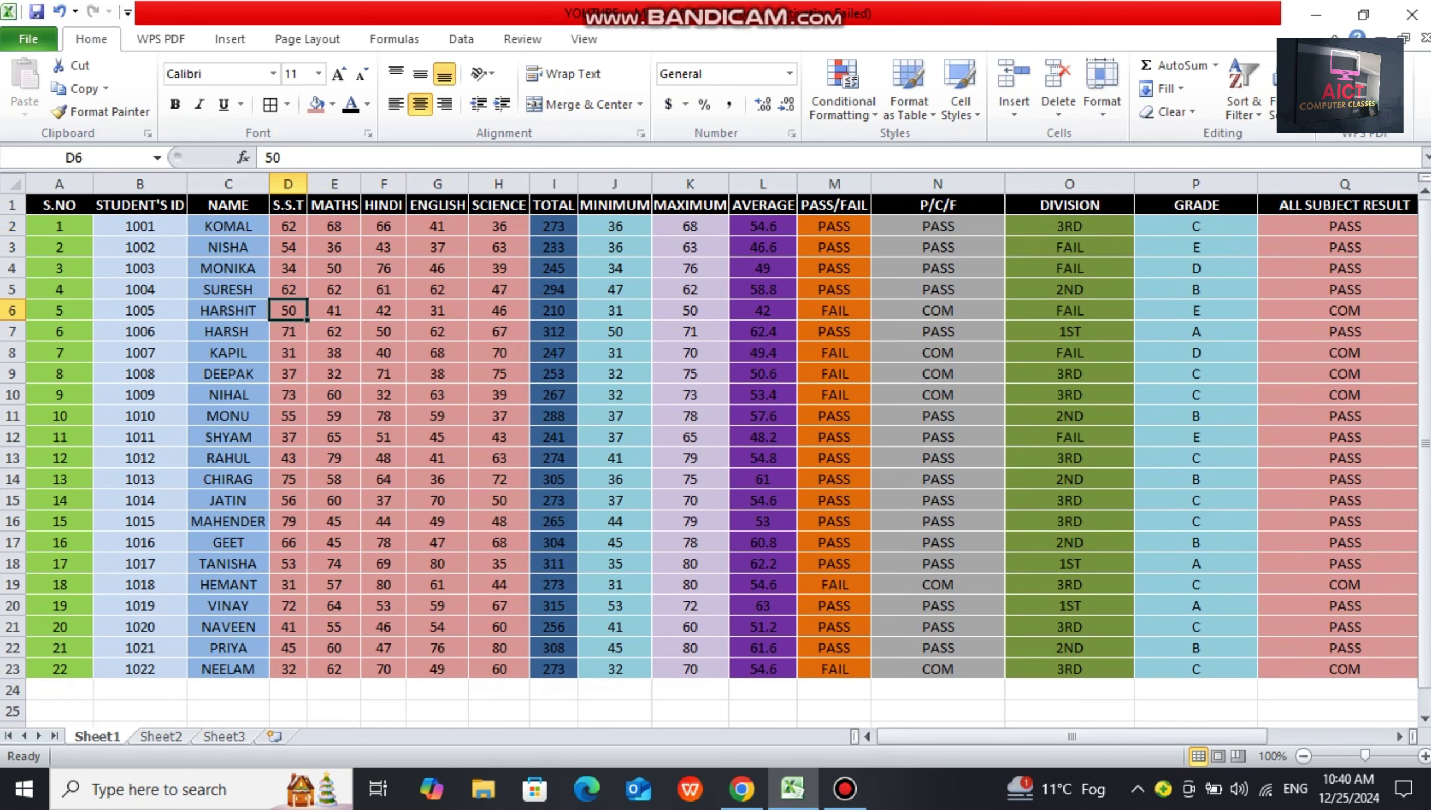
- Insert five entire blank rows above the header row, starting from cell A1
key("ctrl+Home")
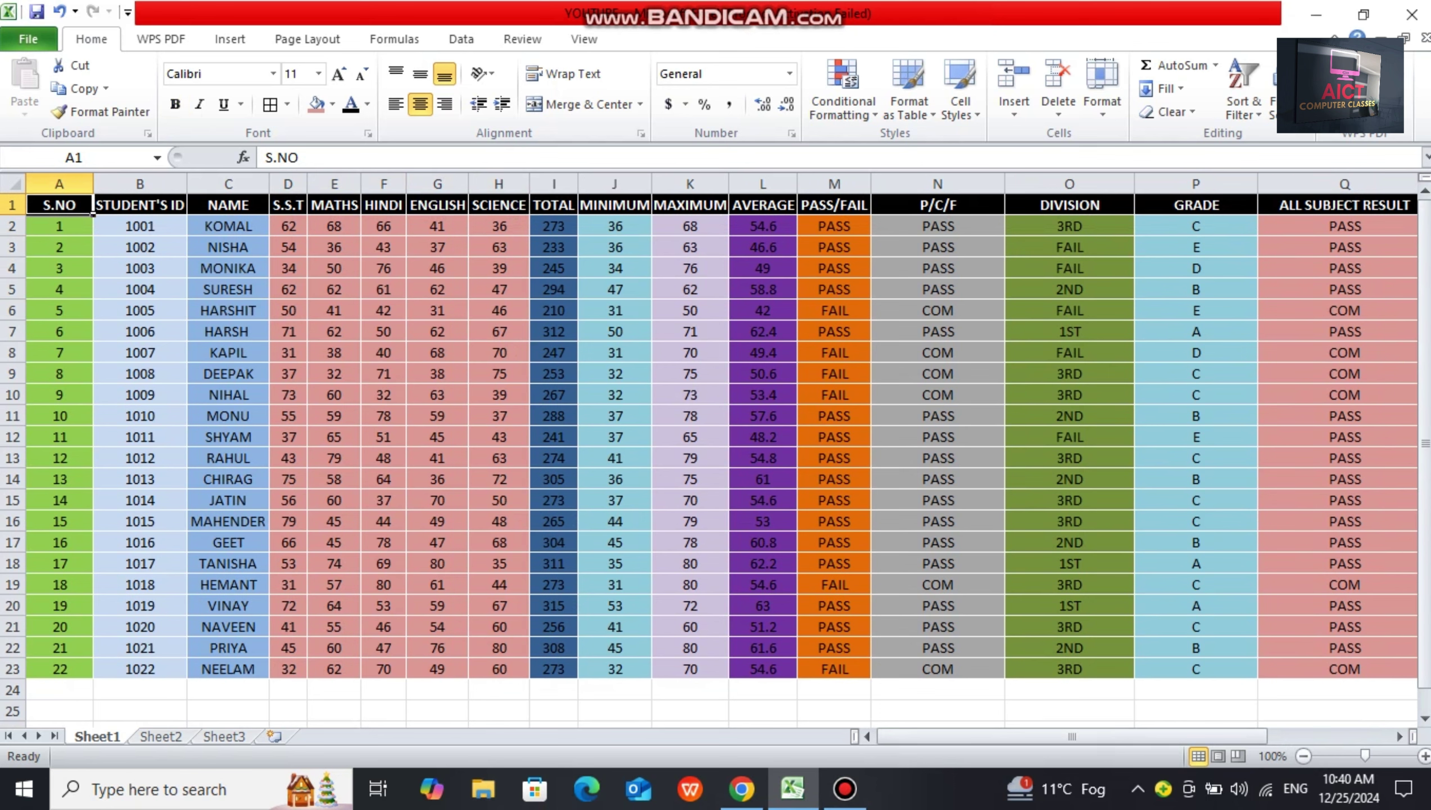
key("Right")
key("Right")
key("Left")
key("Left")
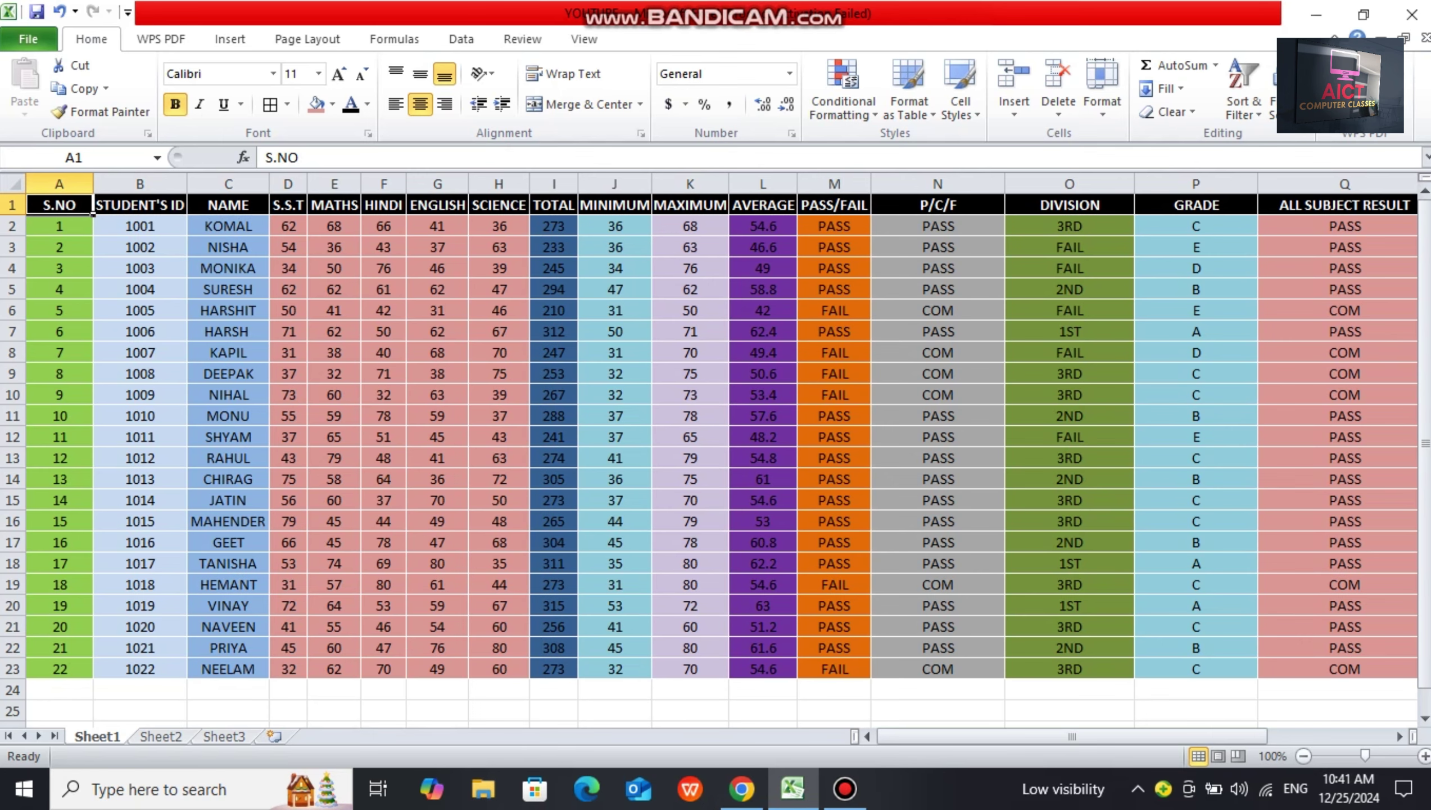
key("ctrl+shift+equal")
key("Down")
key("Down")
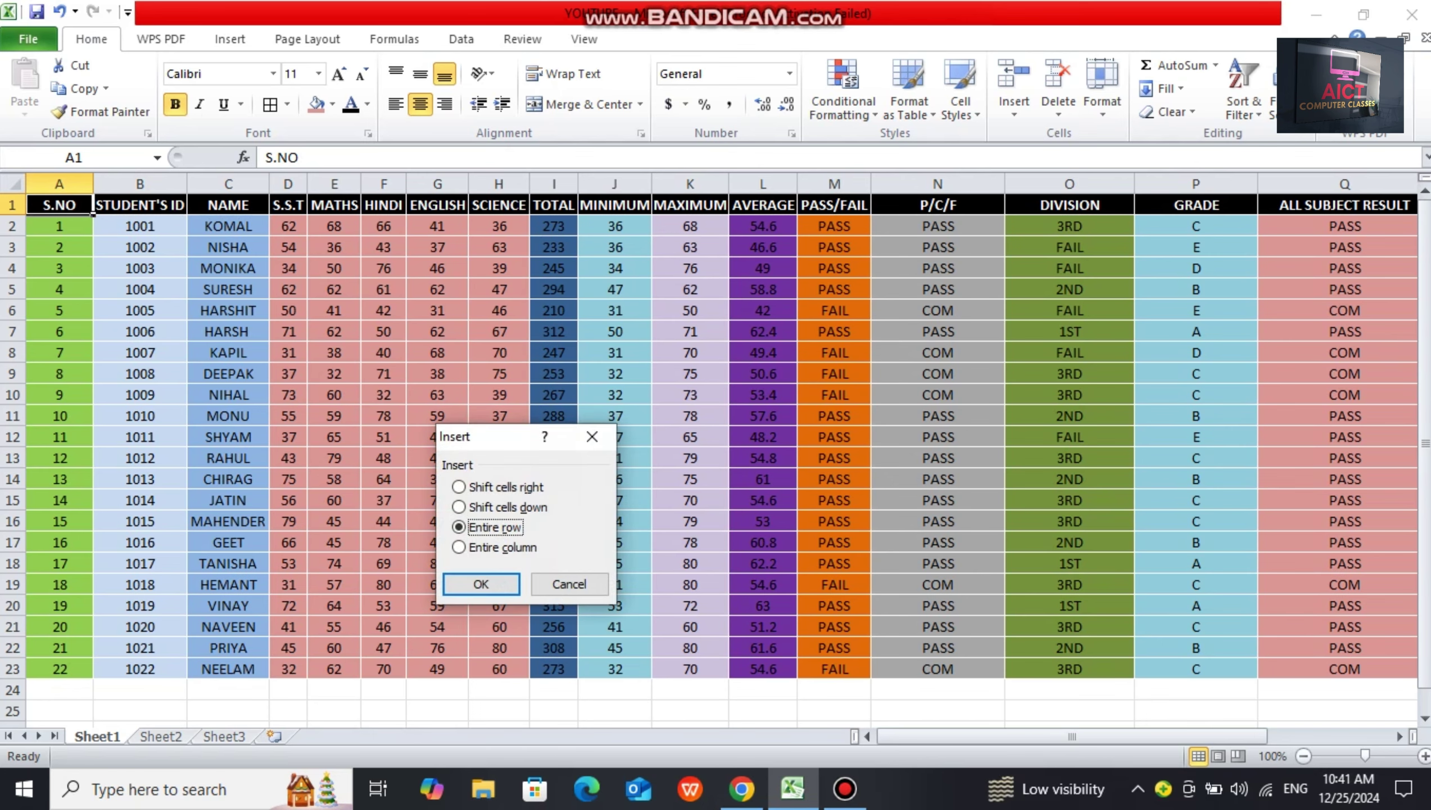
key("Up")
key("Return")
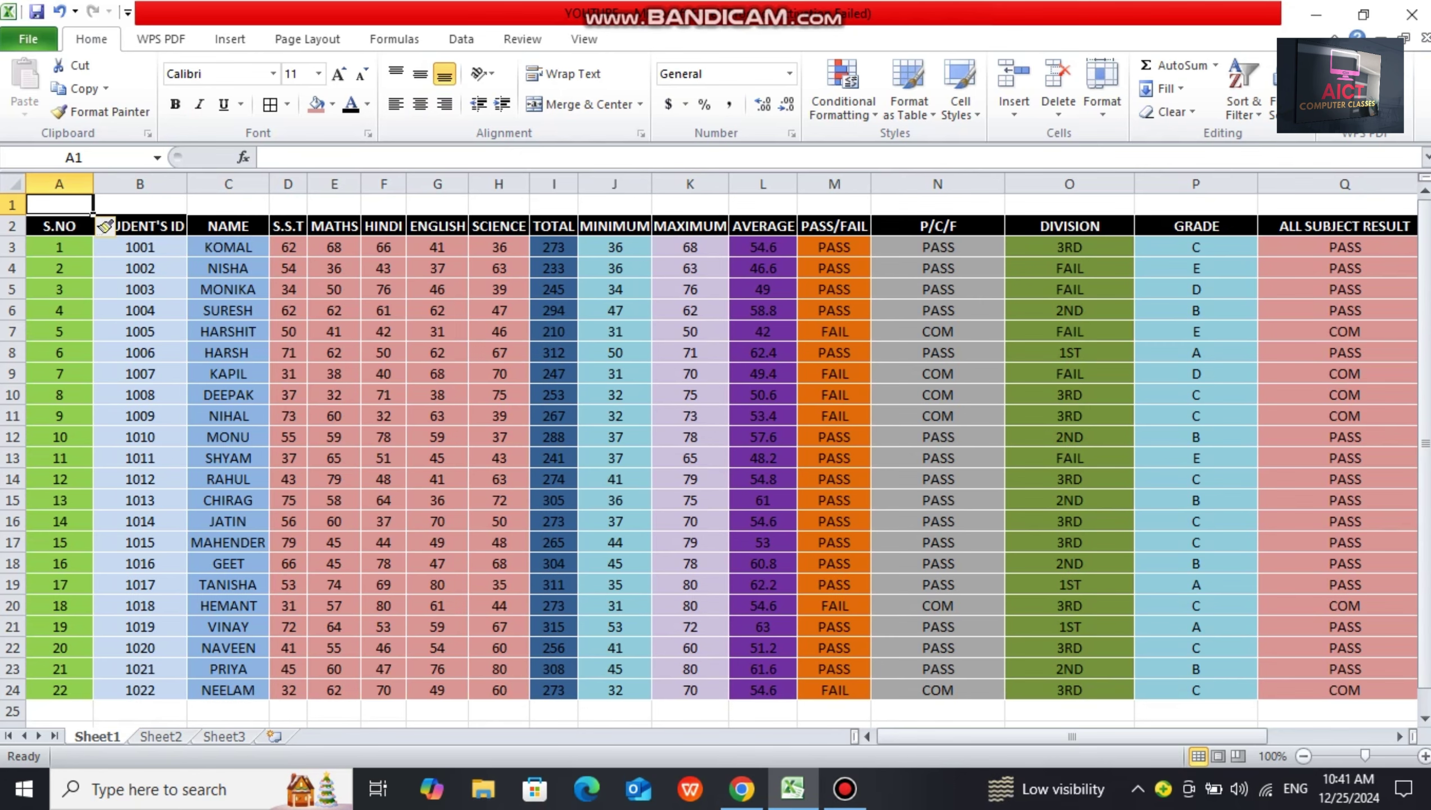
key("ctrl+shift+plus")
key("Down")
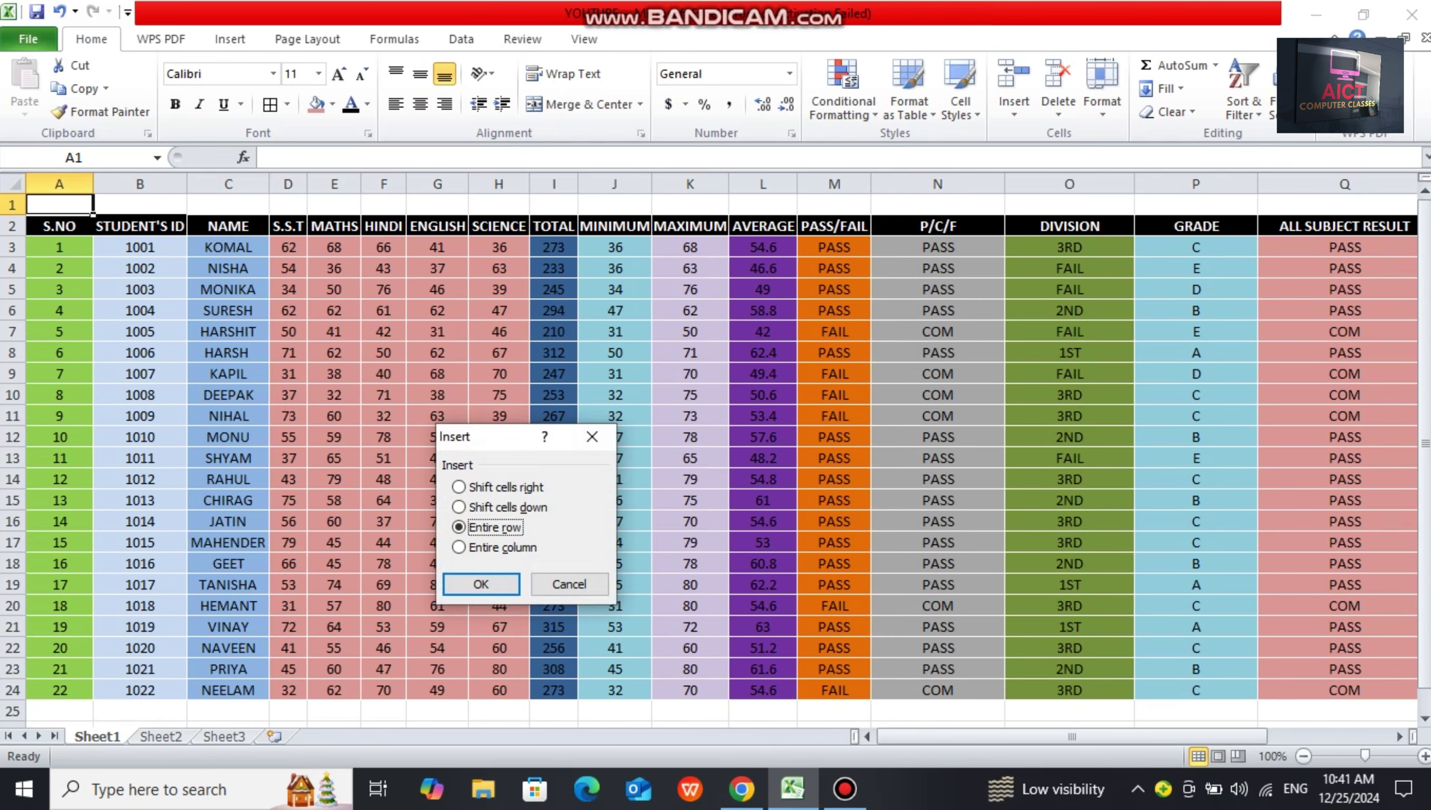
key("Return")
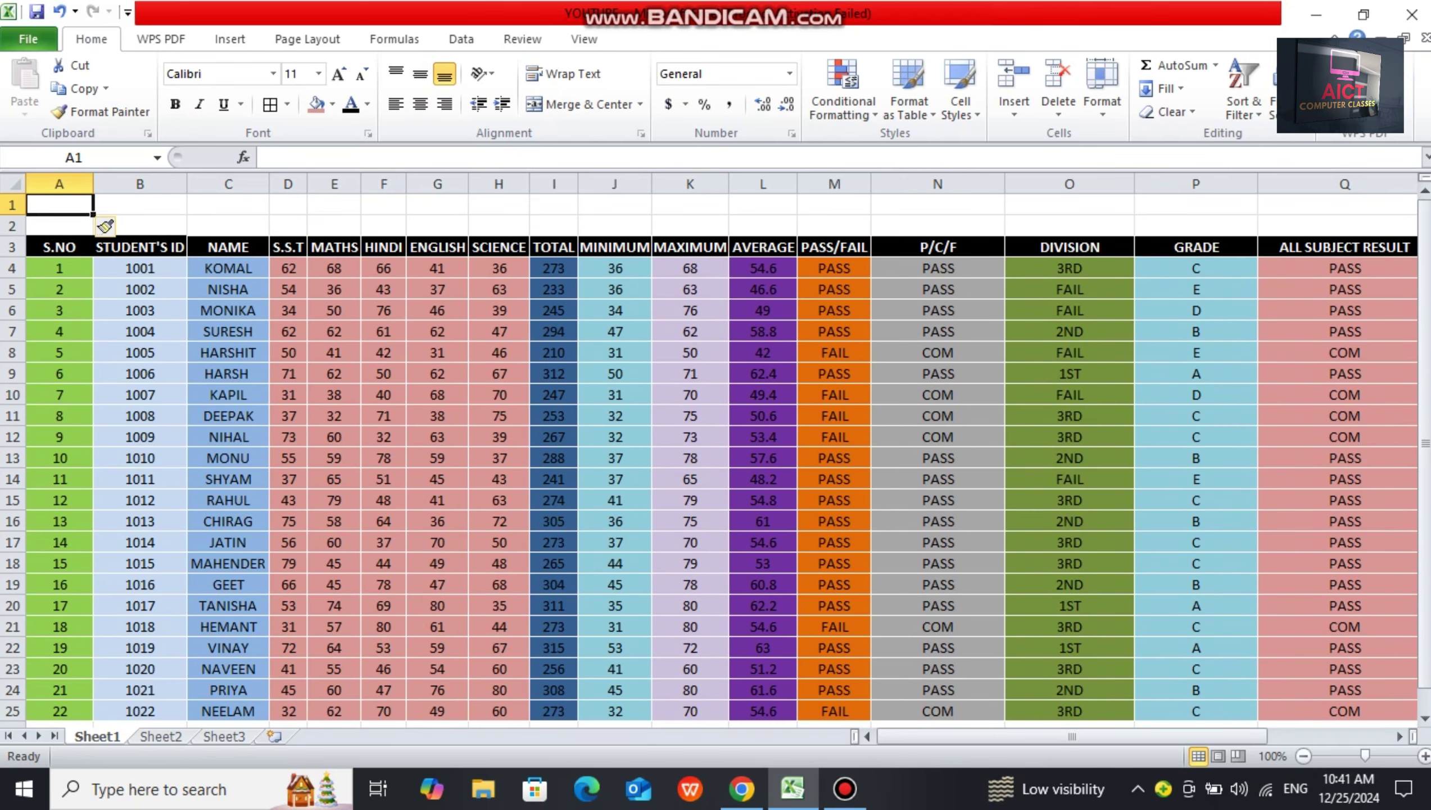
key("ctrl+shift+plus")
key("Down")
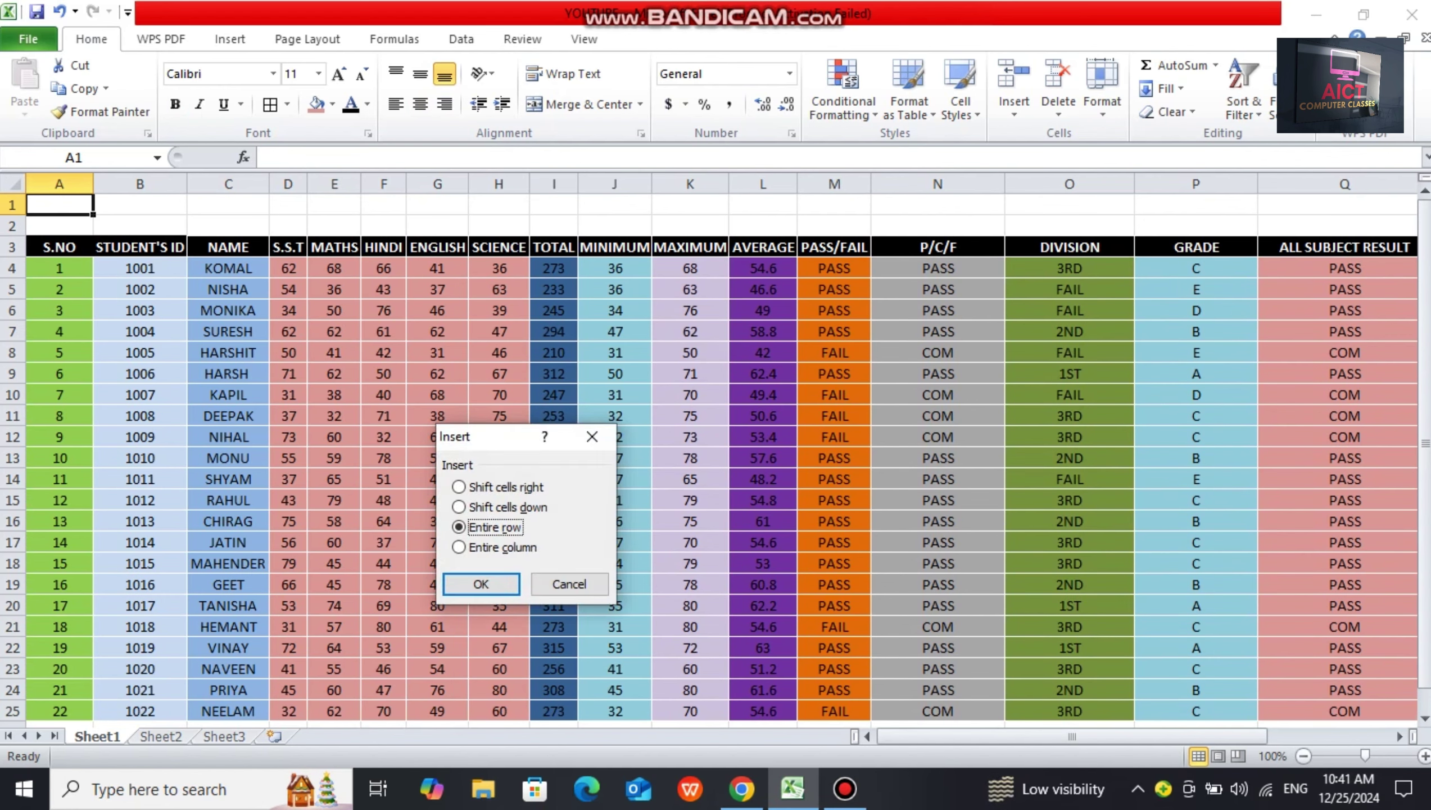
key("Return")
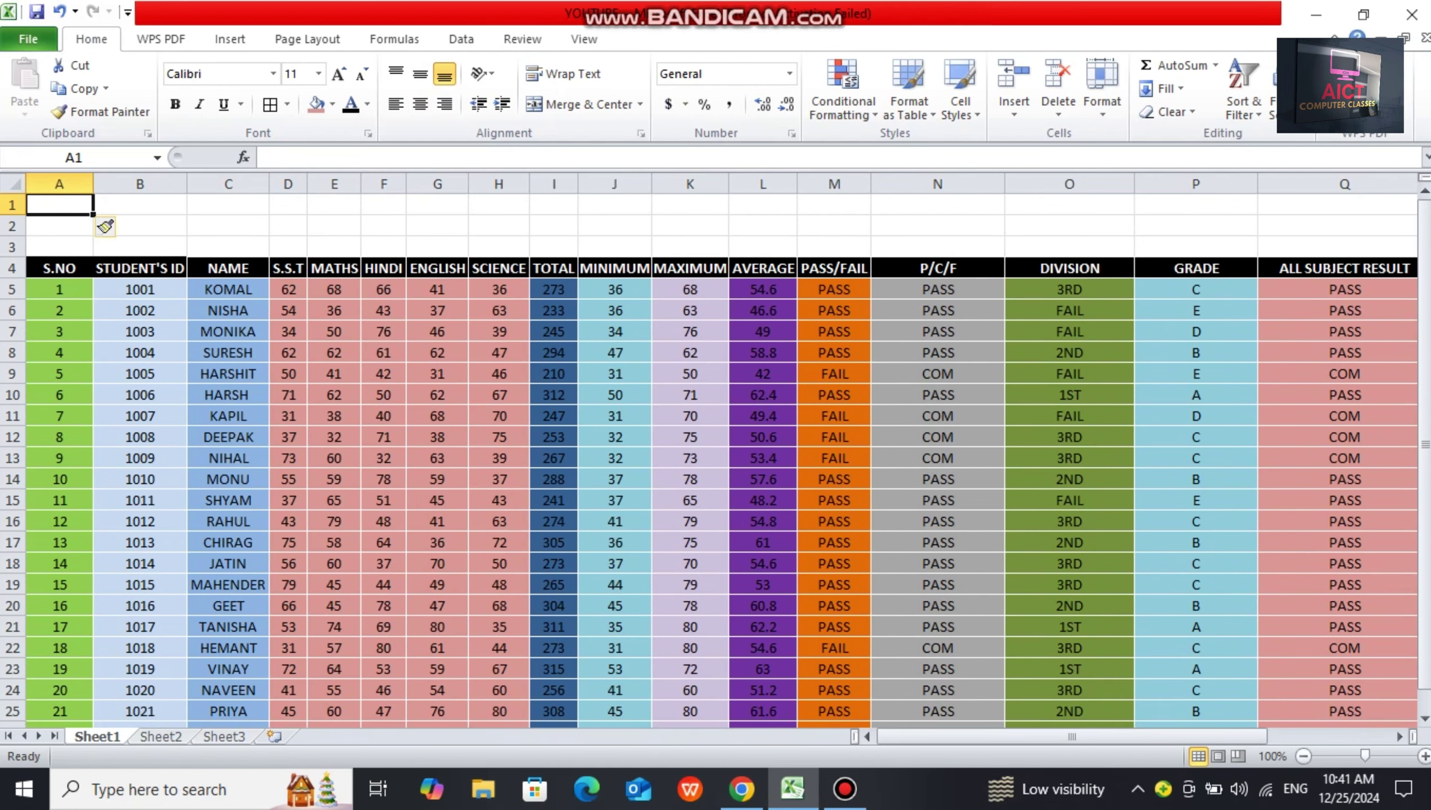
key("ctrl+shift+plus")
key("Down")
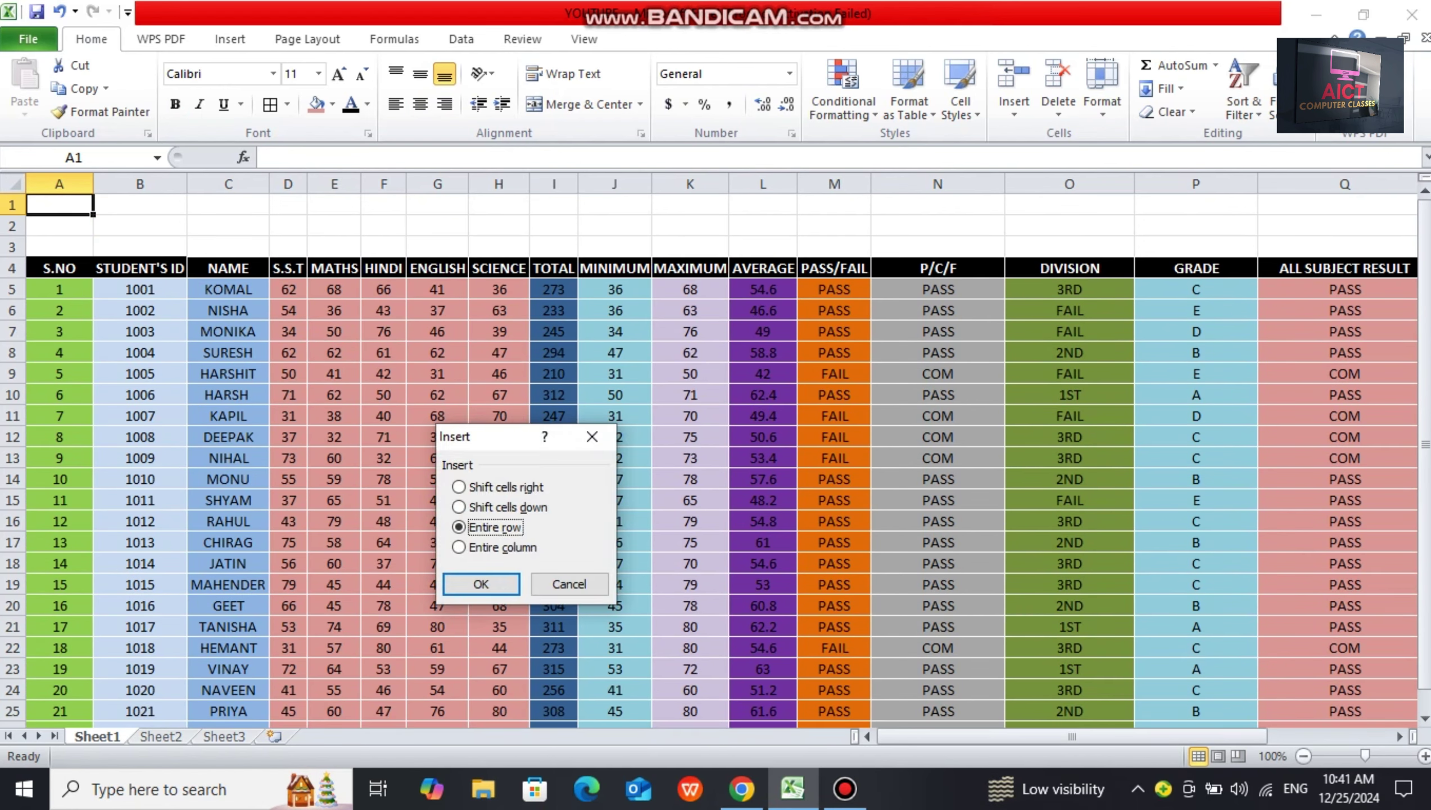
key("Return")
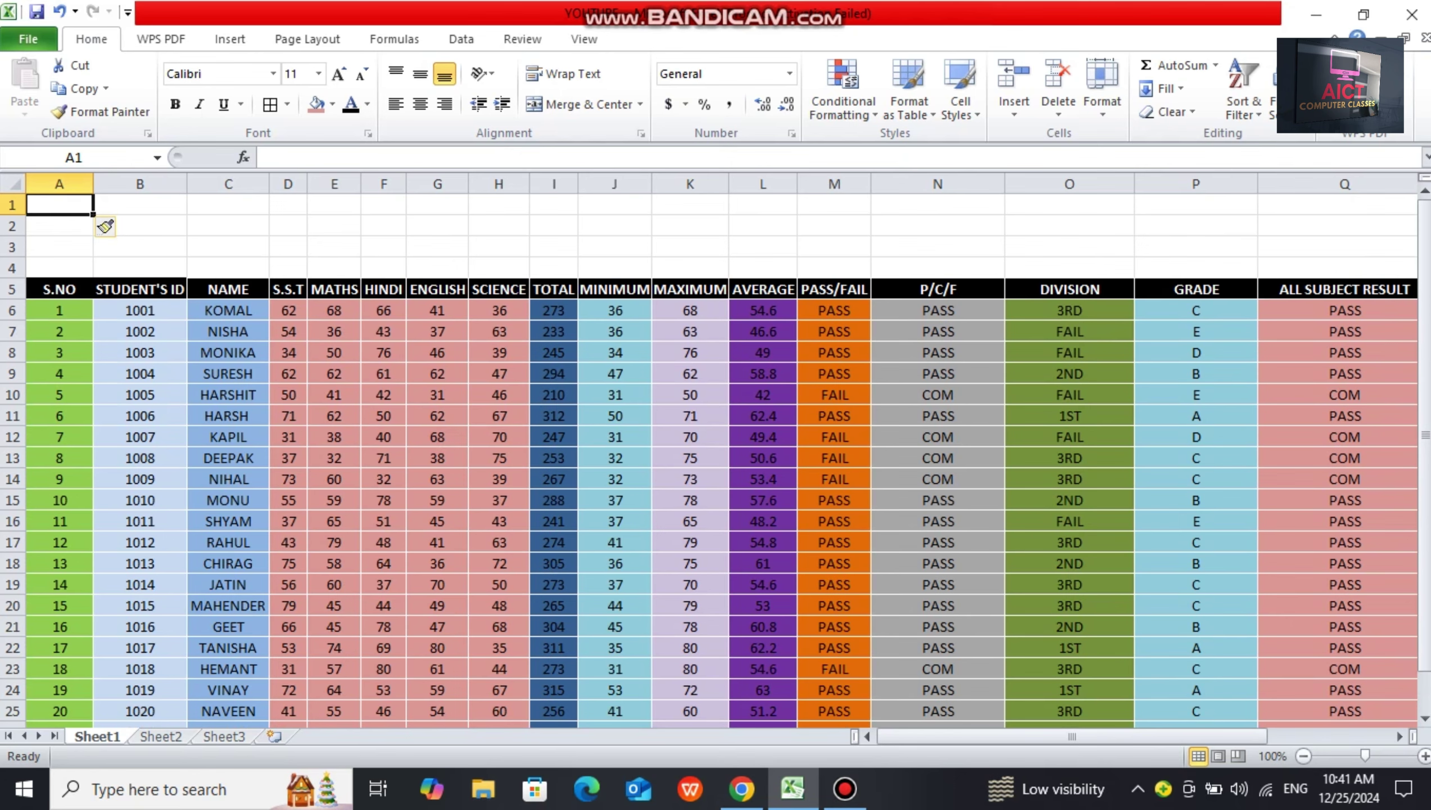
key("ctrl+shift+plus")
key("Down")
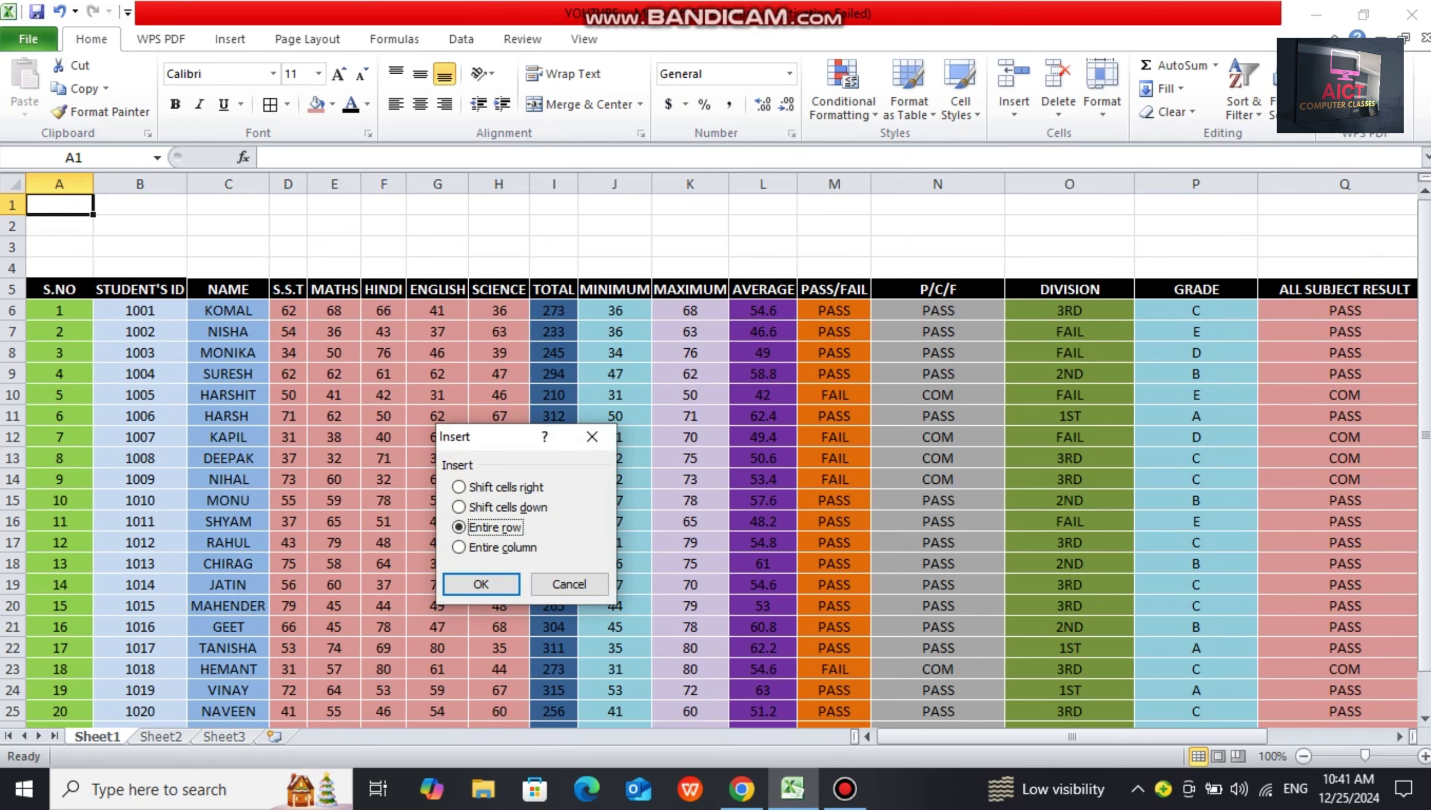
key("Return")
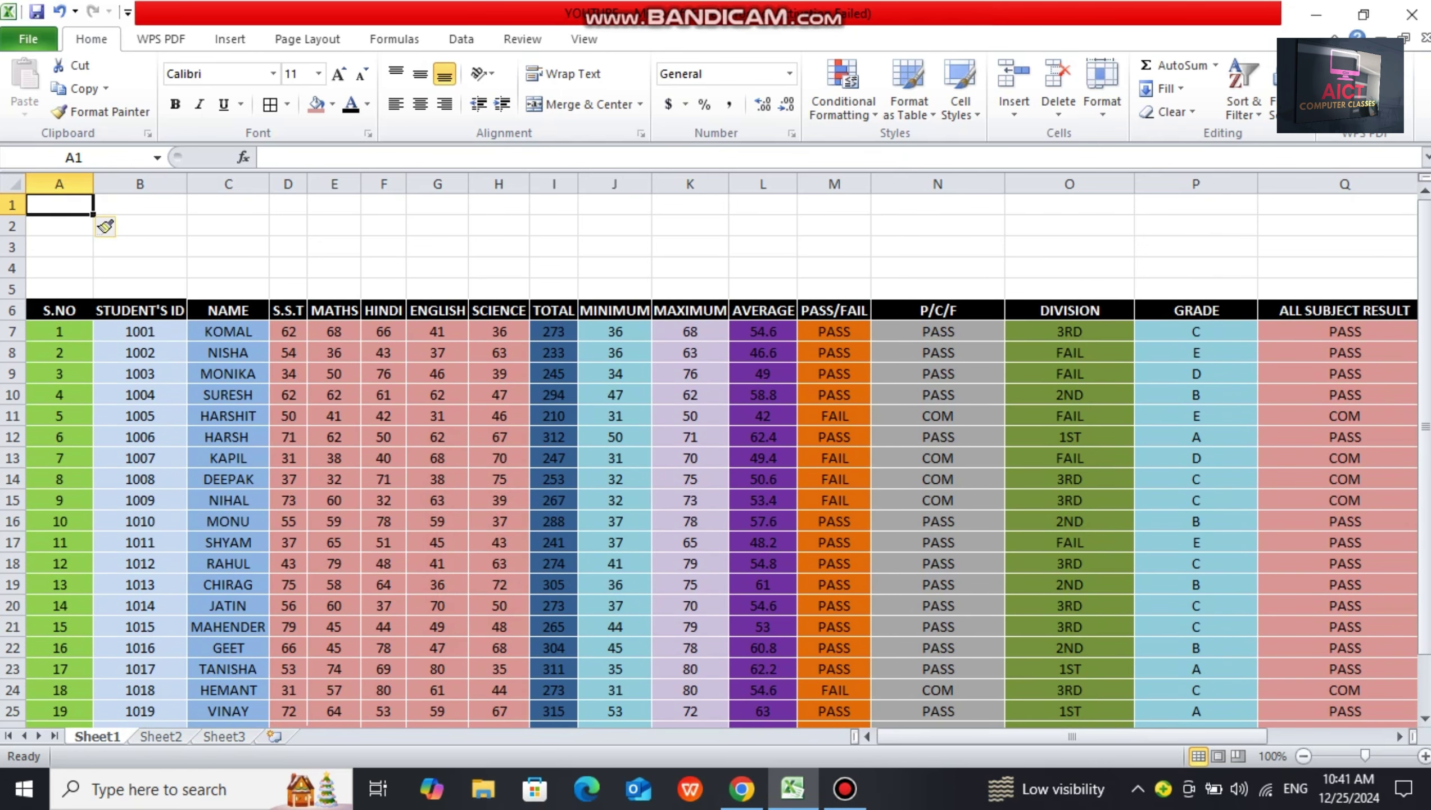
- Select the blank range A1:Q5 above the header row, matching the width of the marksheet
key("shift+Down")
key("shift+Down")
key("shift+Down")
key("shift+Down")
key("shift+Right")
key("shift+Right")
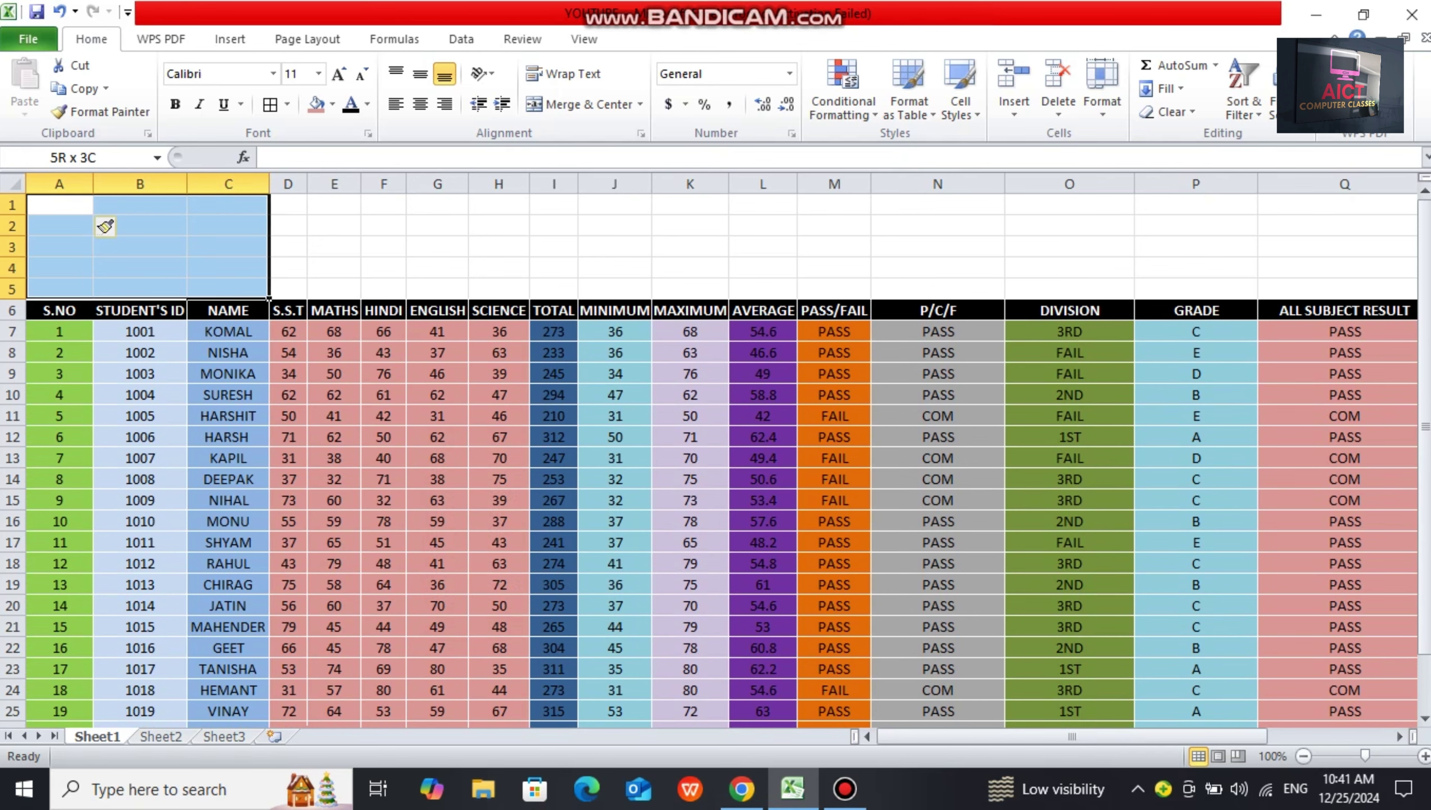
key("shift+Right")
key("shift+Right")
key("shift+Right")
key("shift+Right")
key("shift+Right")
key("shift+Right")
key("shift+Right")
key("shift+Right")
key("shift+Right")
key("shift+Right")
key("shift+Right")
key("shift+Right")
key("shift+Right")
key("shift+Right")
key("shift+Right")
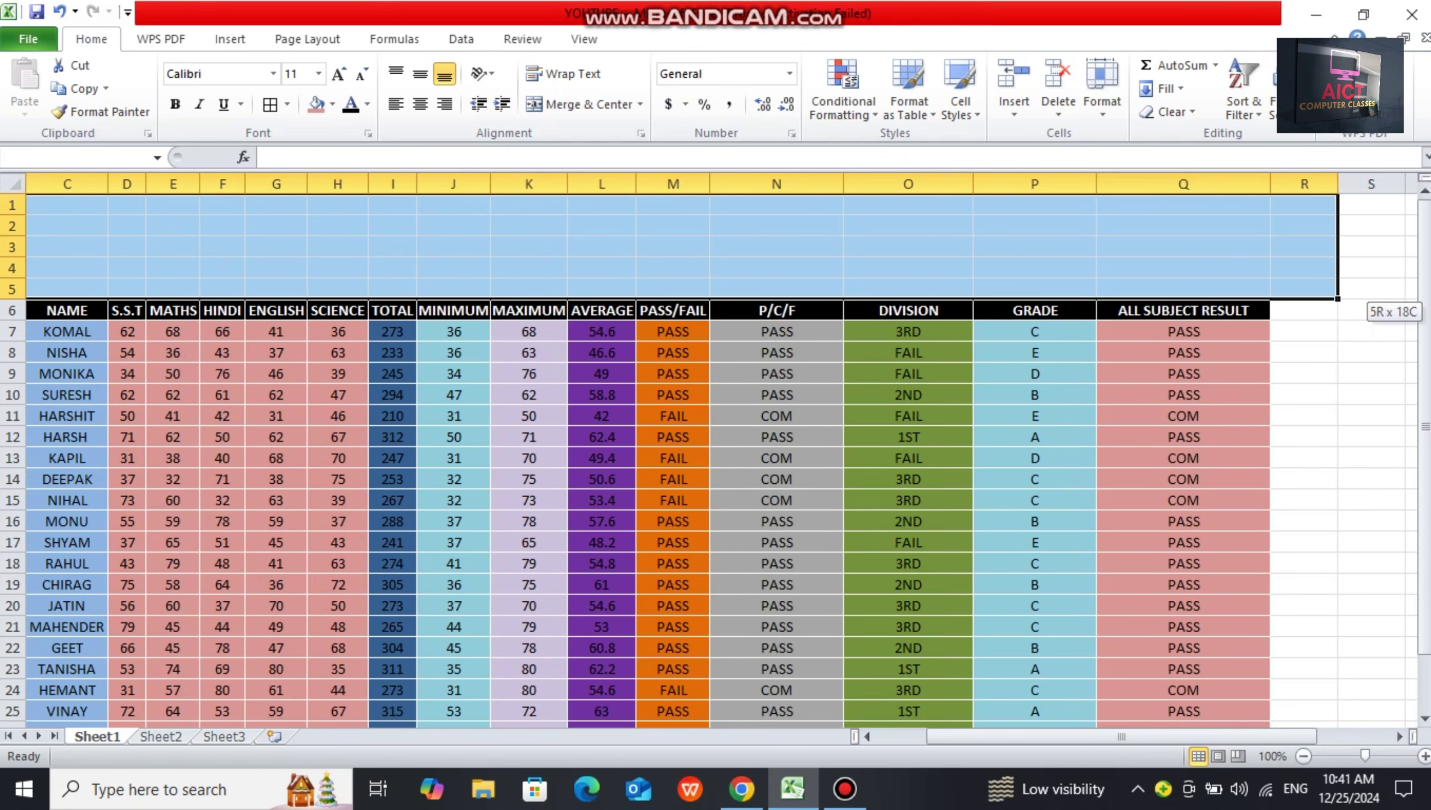
key("shift+Left")
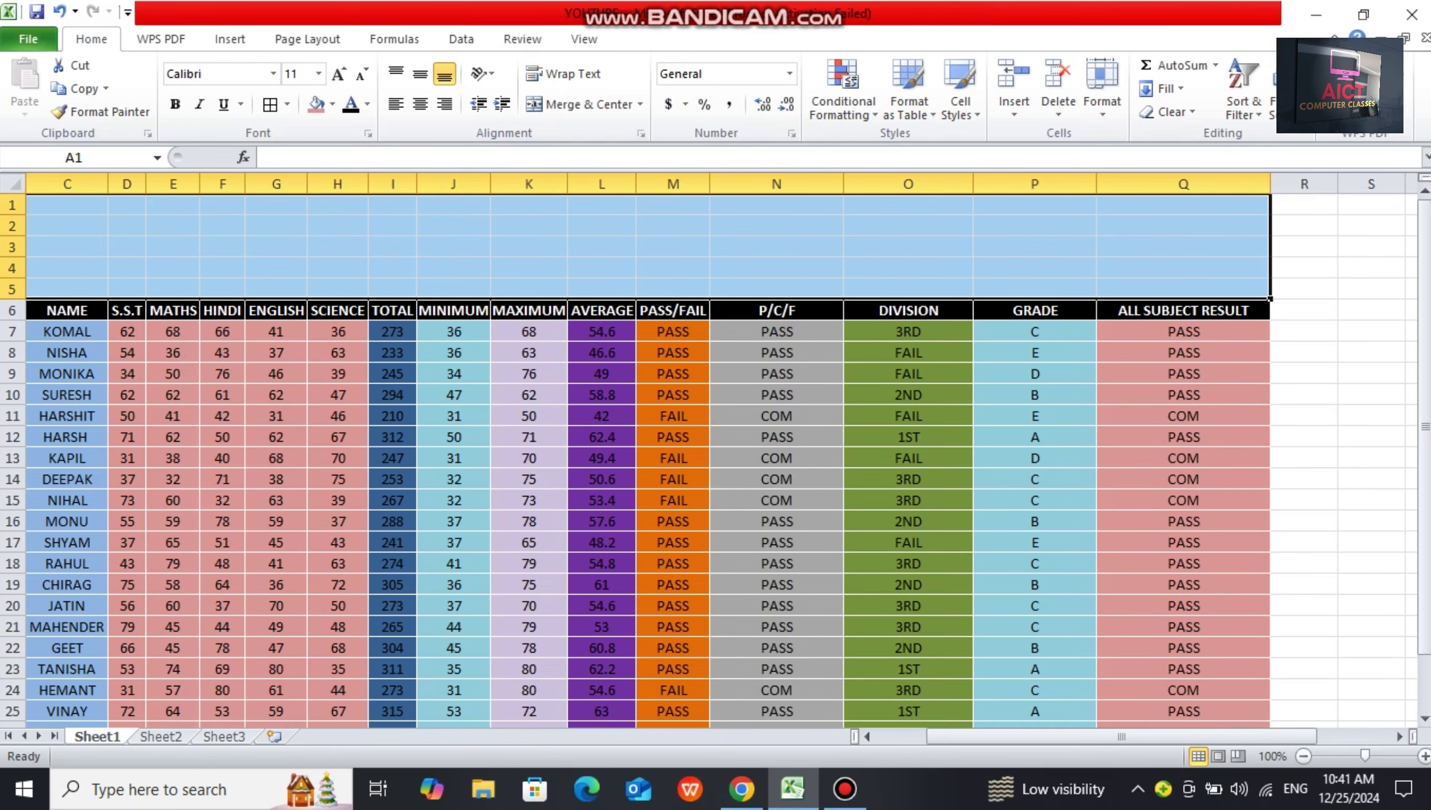
left_click(640, 104)
left_click(589, 121)
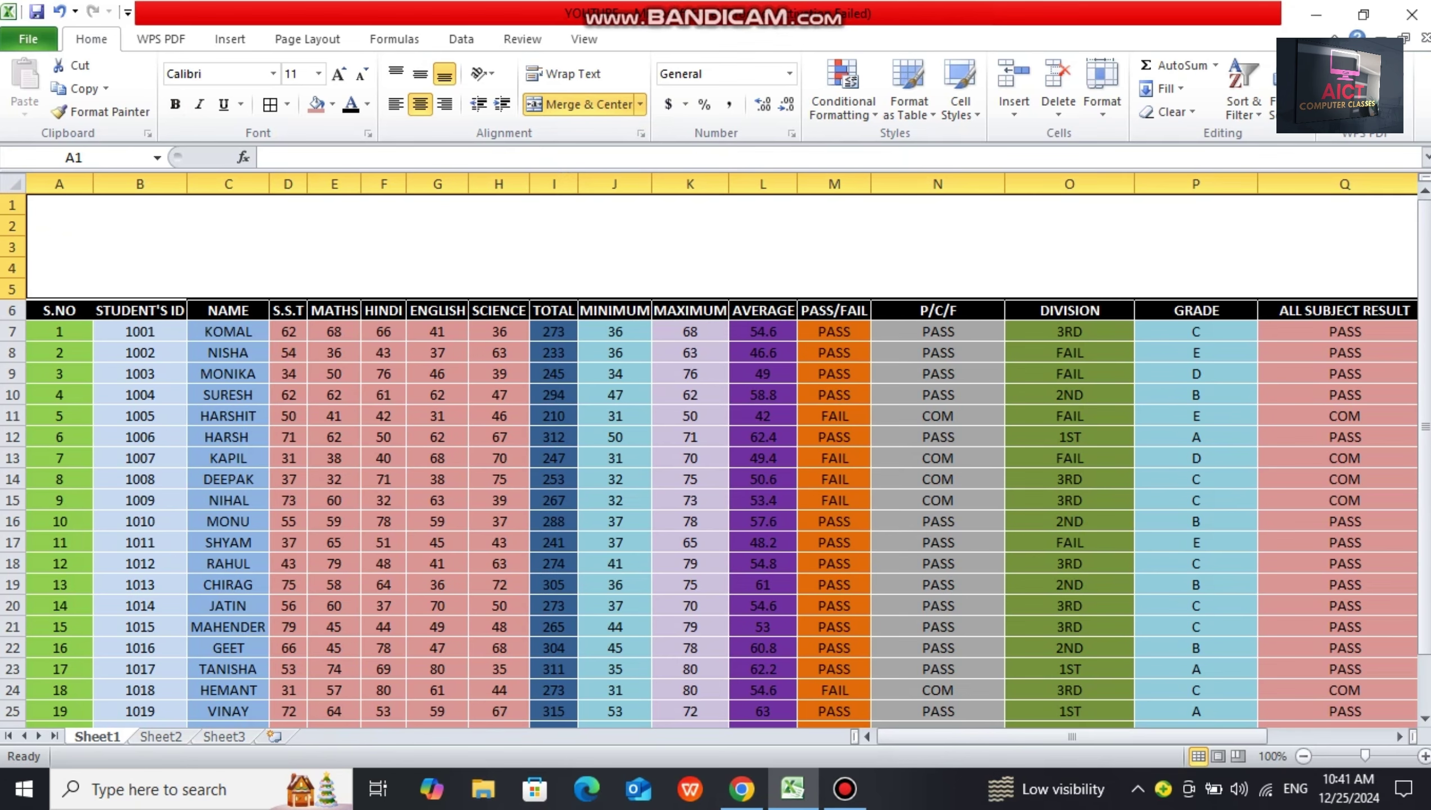
key("ctrl+z")
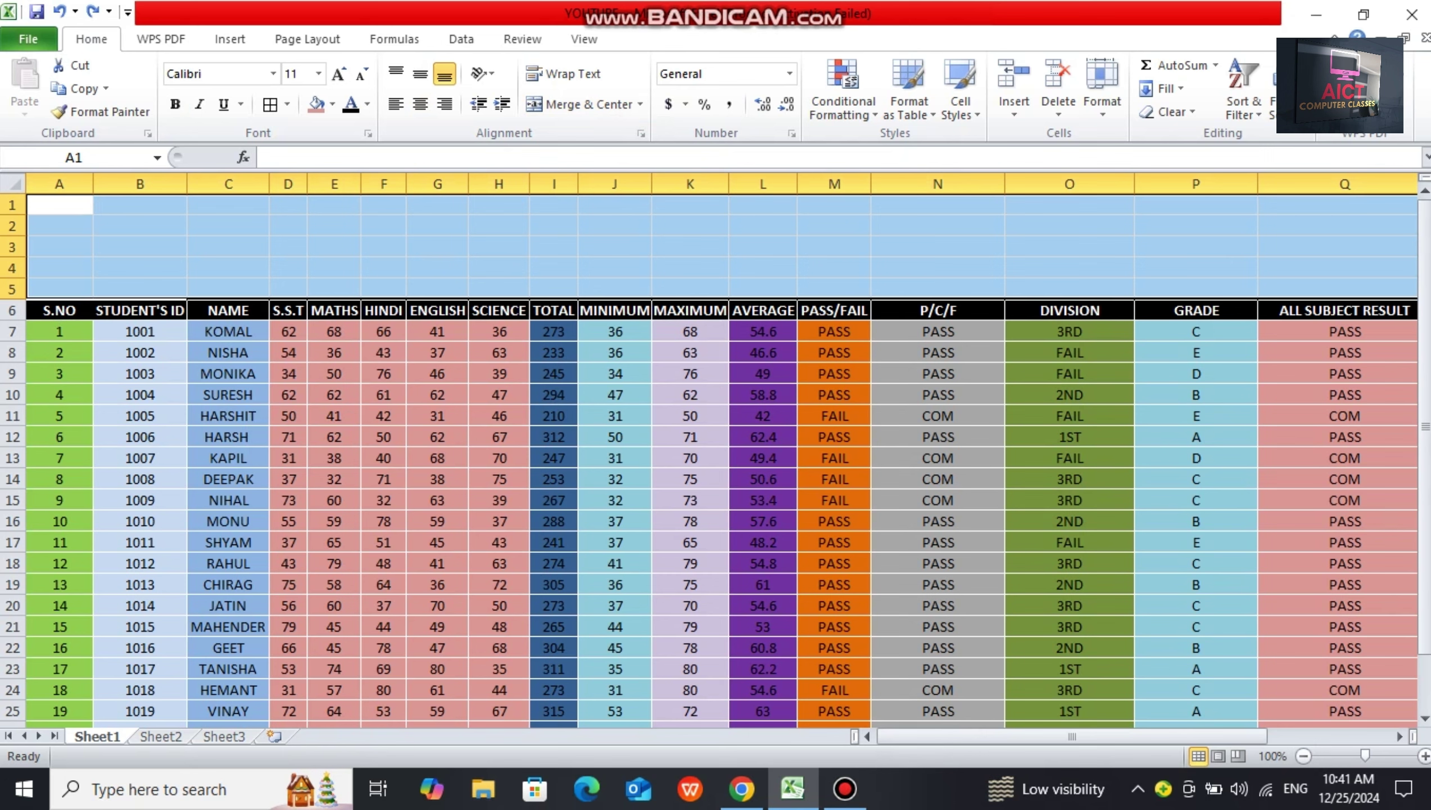
- Merge and center the blank range A1:Q5 into one title cell
left_click(640, 104)
left_click(589, 127)
key("Return")
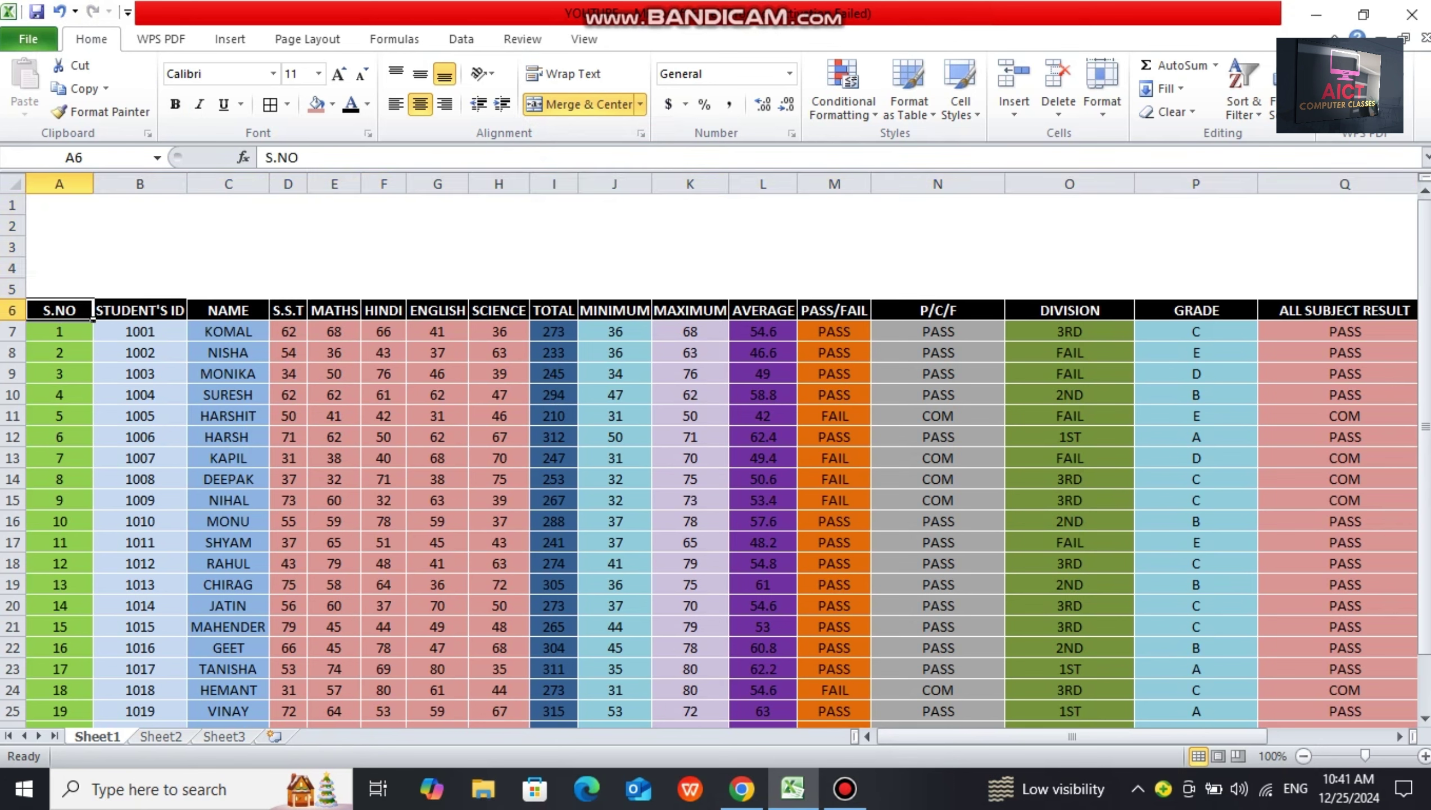
- Enter the title MARKSHEET in the merged cell above the header row
key("Up")
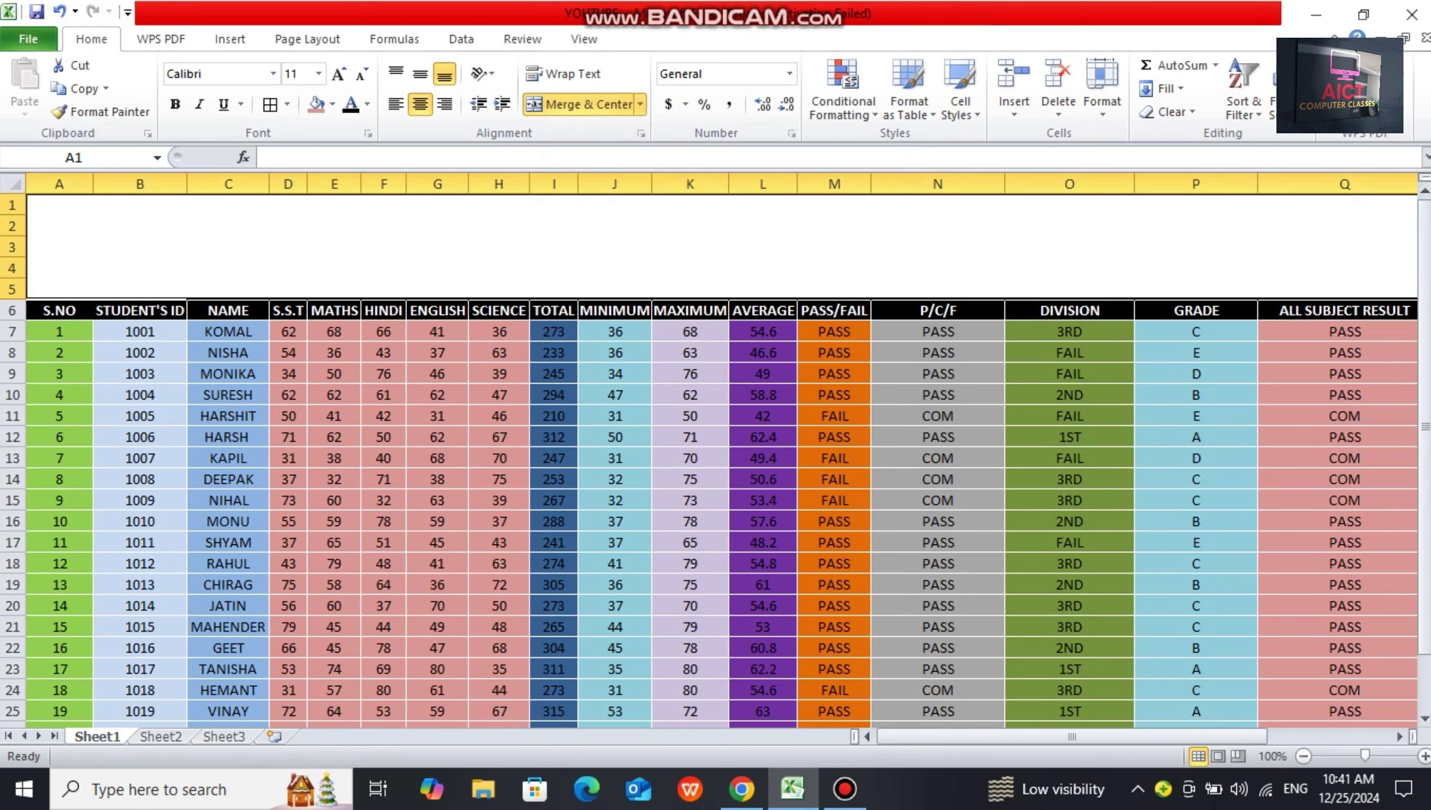
type("MARK")
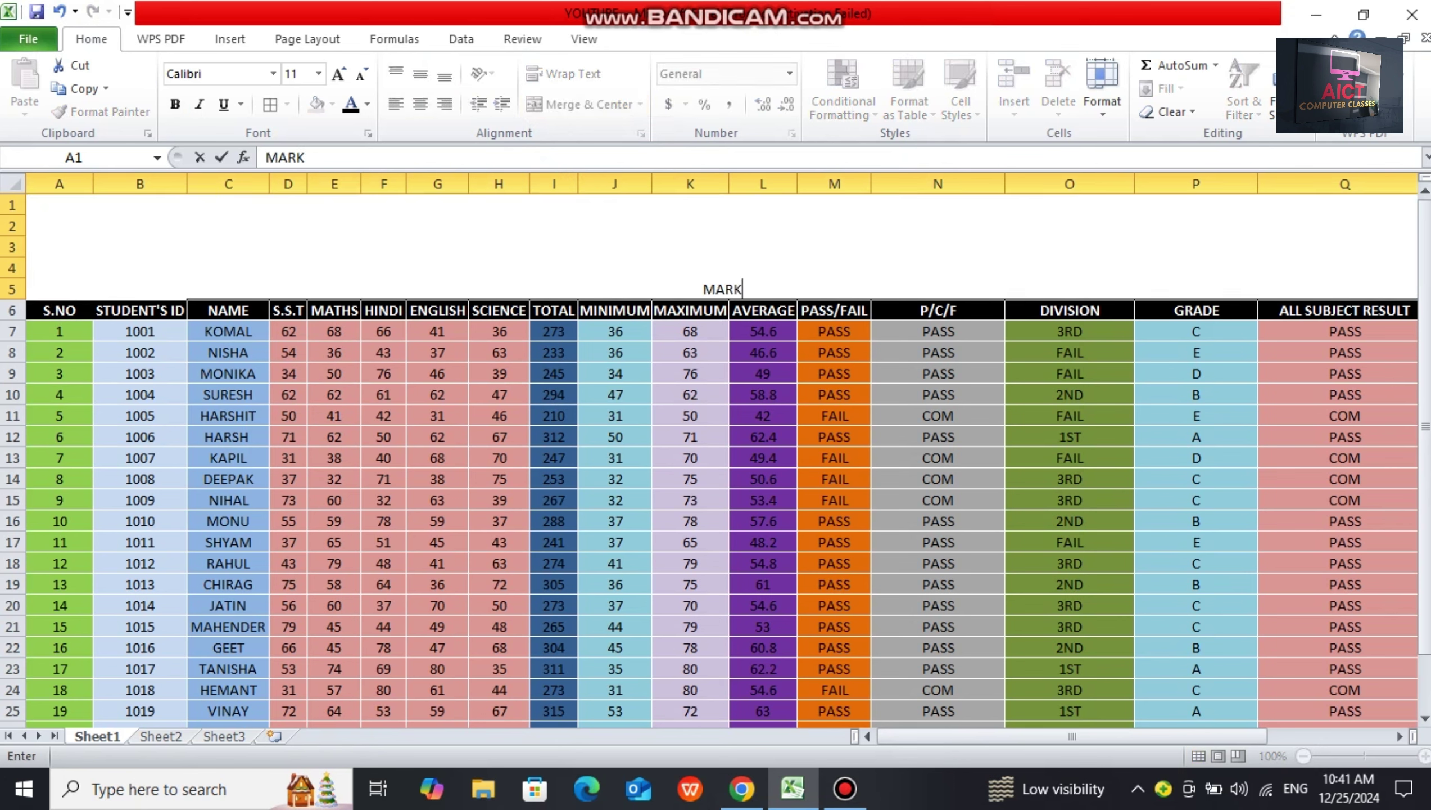
type("SHEET")
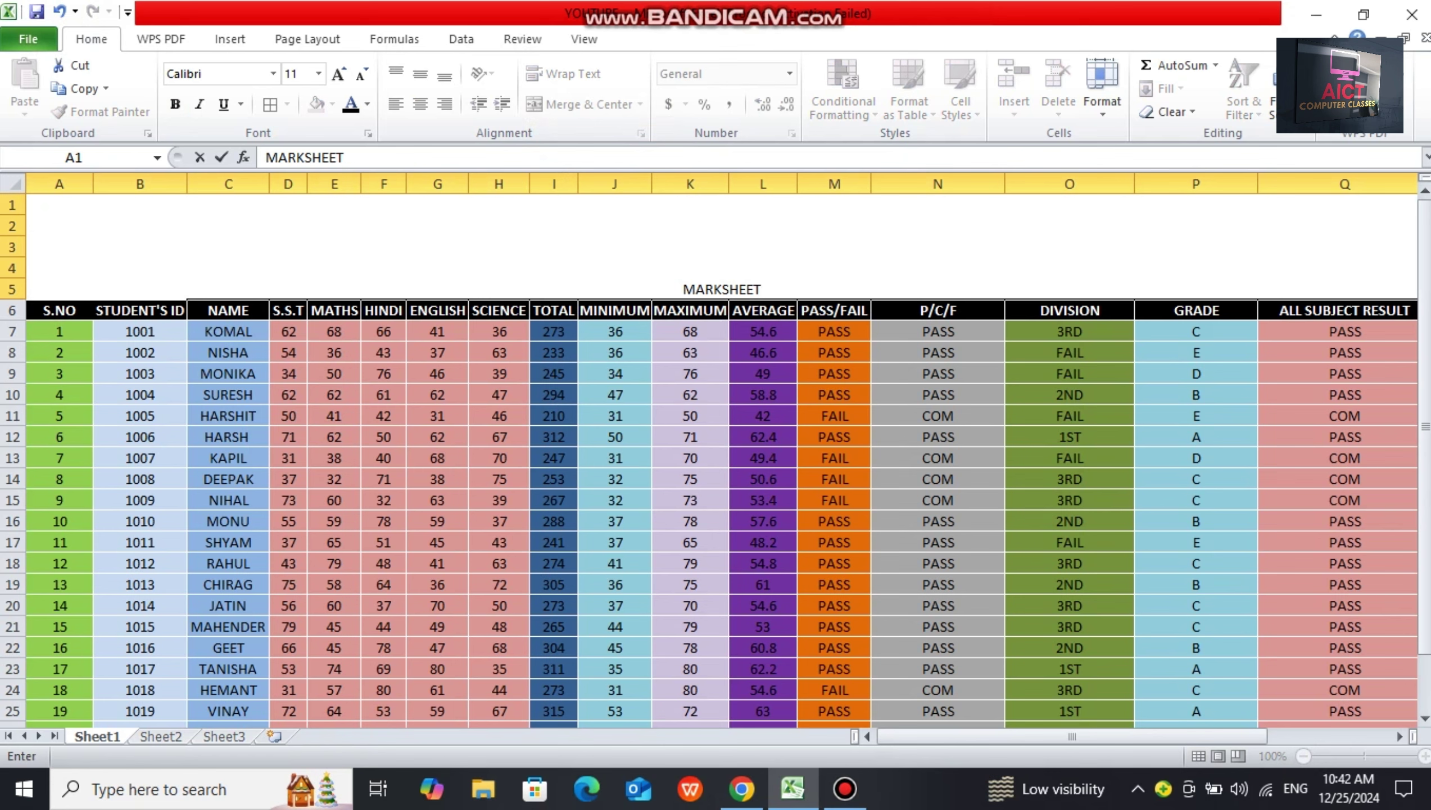
key("Return")
key("Up")
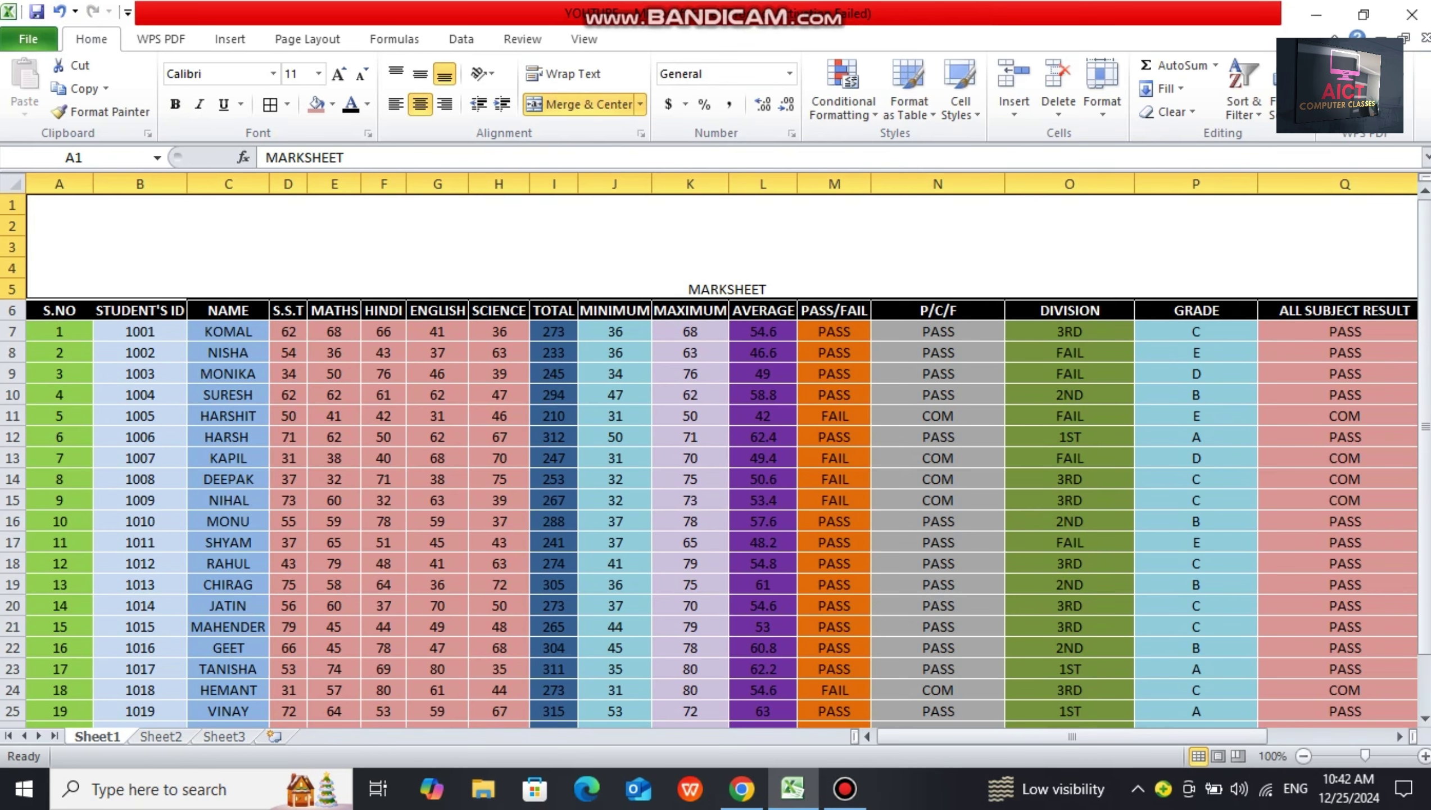
- Format the MARKSHEET title at font size 72, bold and vertically centred in its cell
left_click(338, 74)
left_click(338, 74)
left_click(339, 74)
left_click(338, 74)
left_click(338, 73)
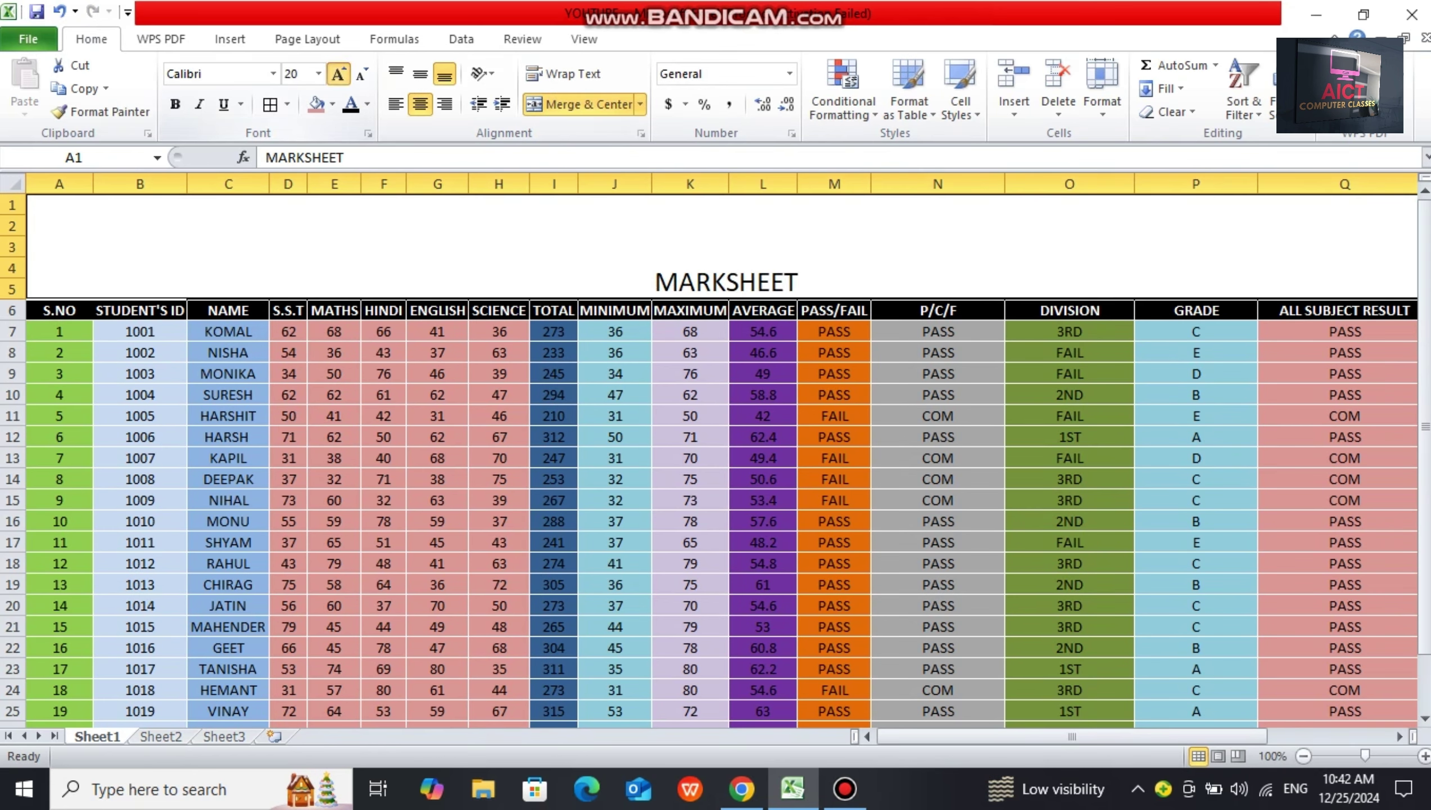
left_click(338, 73)
left_click(339, 73)
left_click(338, 74)
left_click(338, 73)
left_click(339, 73)
left_click(338, 74)
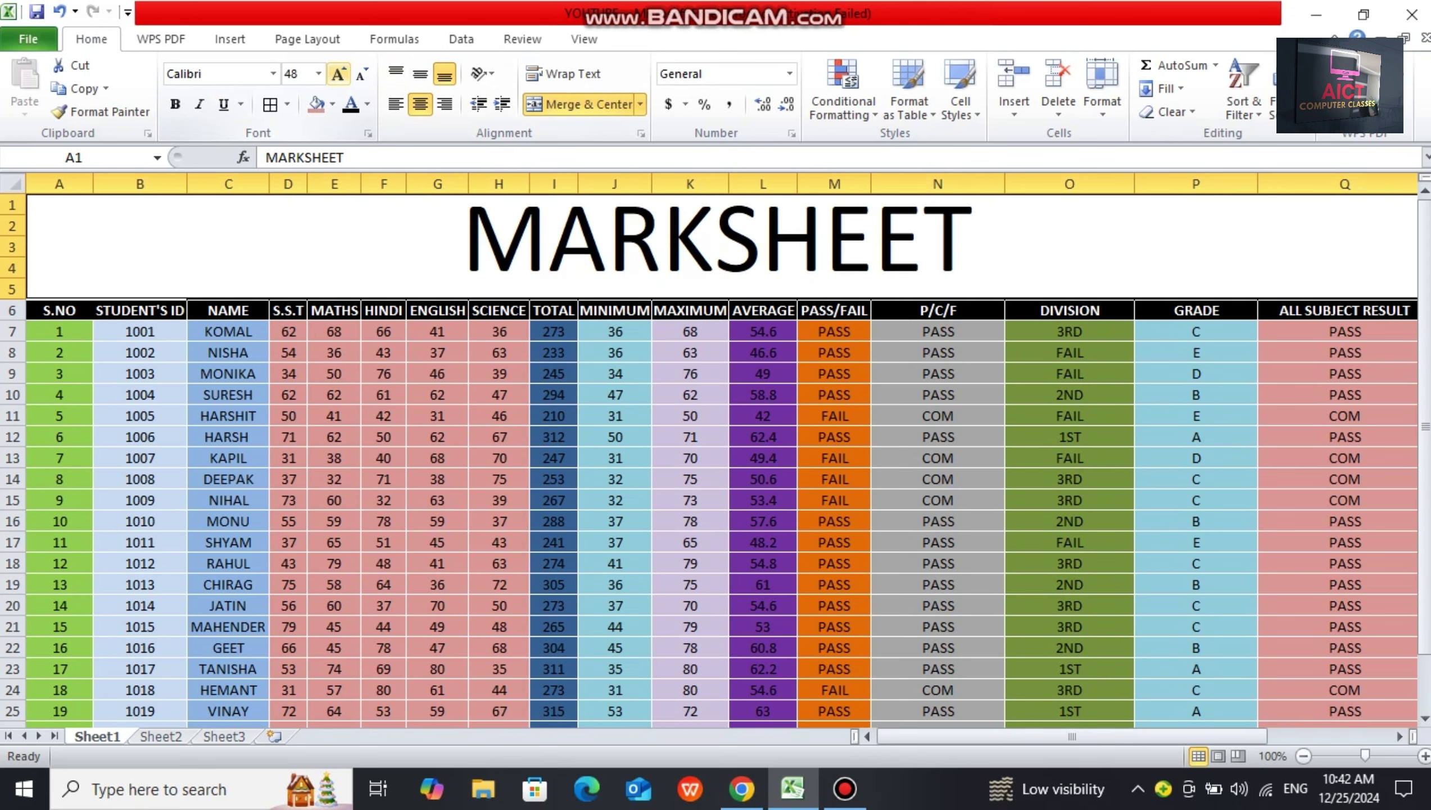
left_click(339, 73)
left_click(175, 104)
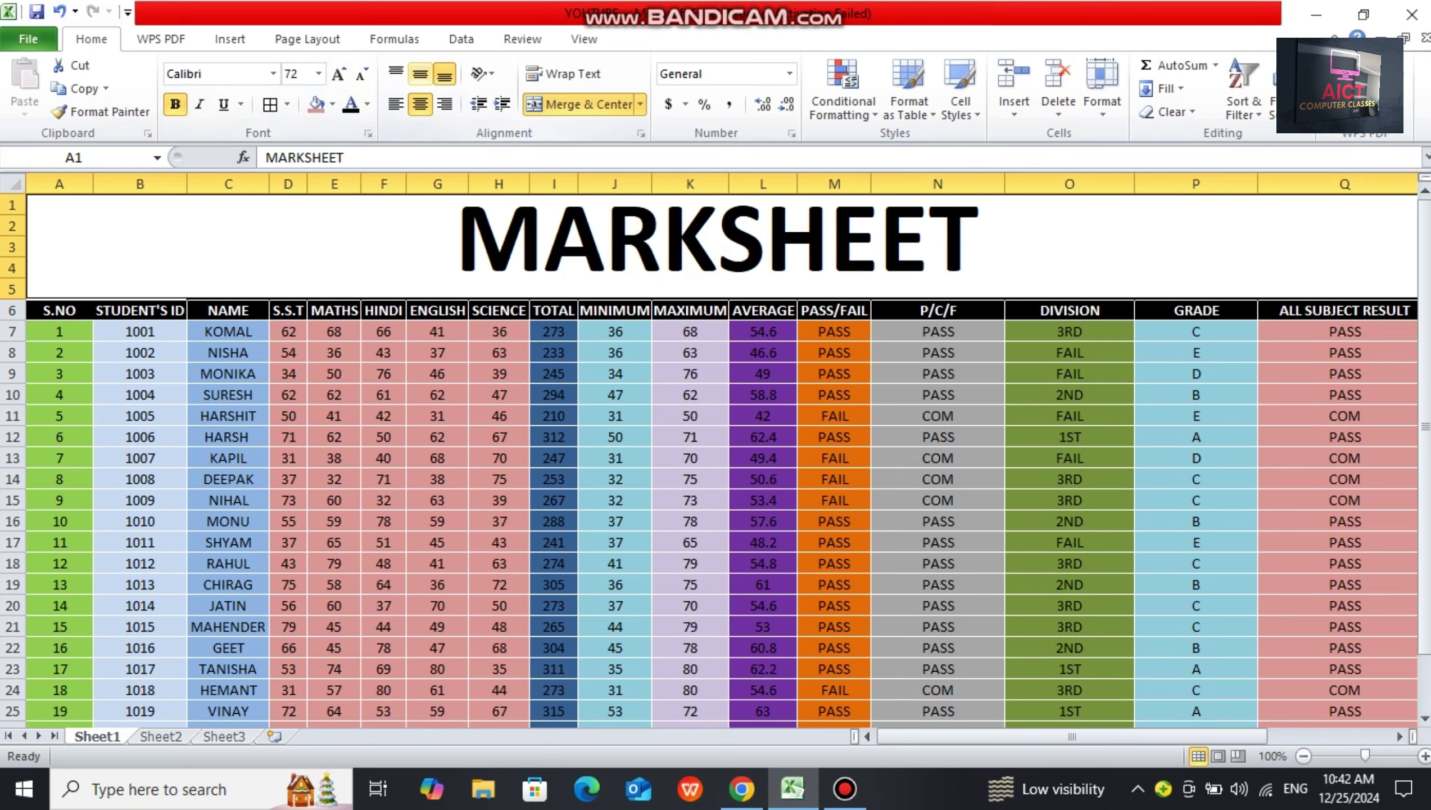
left_click(420, 74)
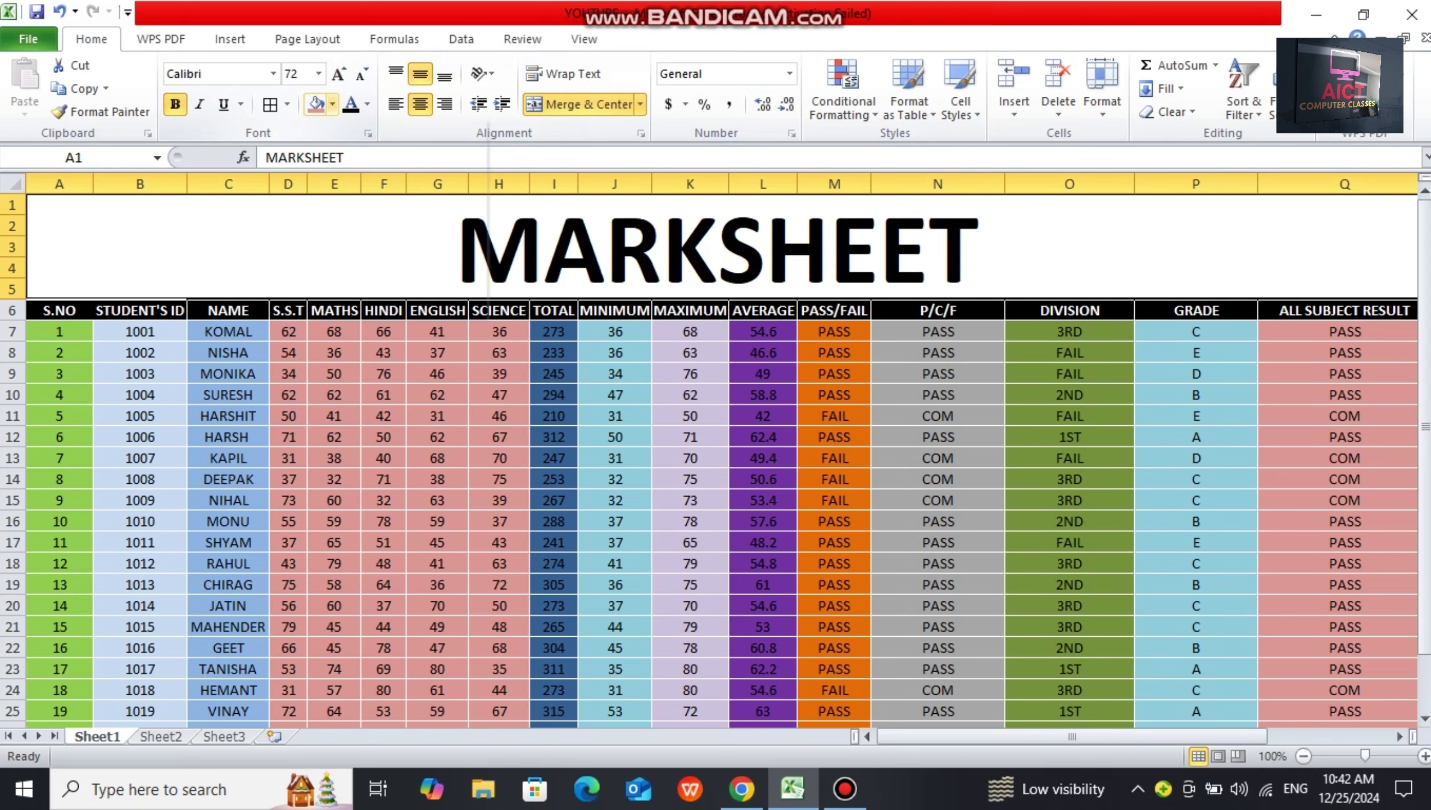
- Fill the MARKSHEET title cell with dark red and set its font color to white
left_click(333, 104)
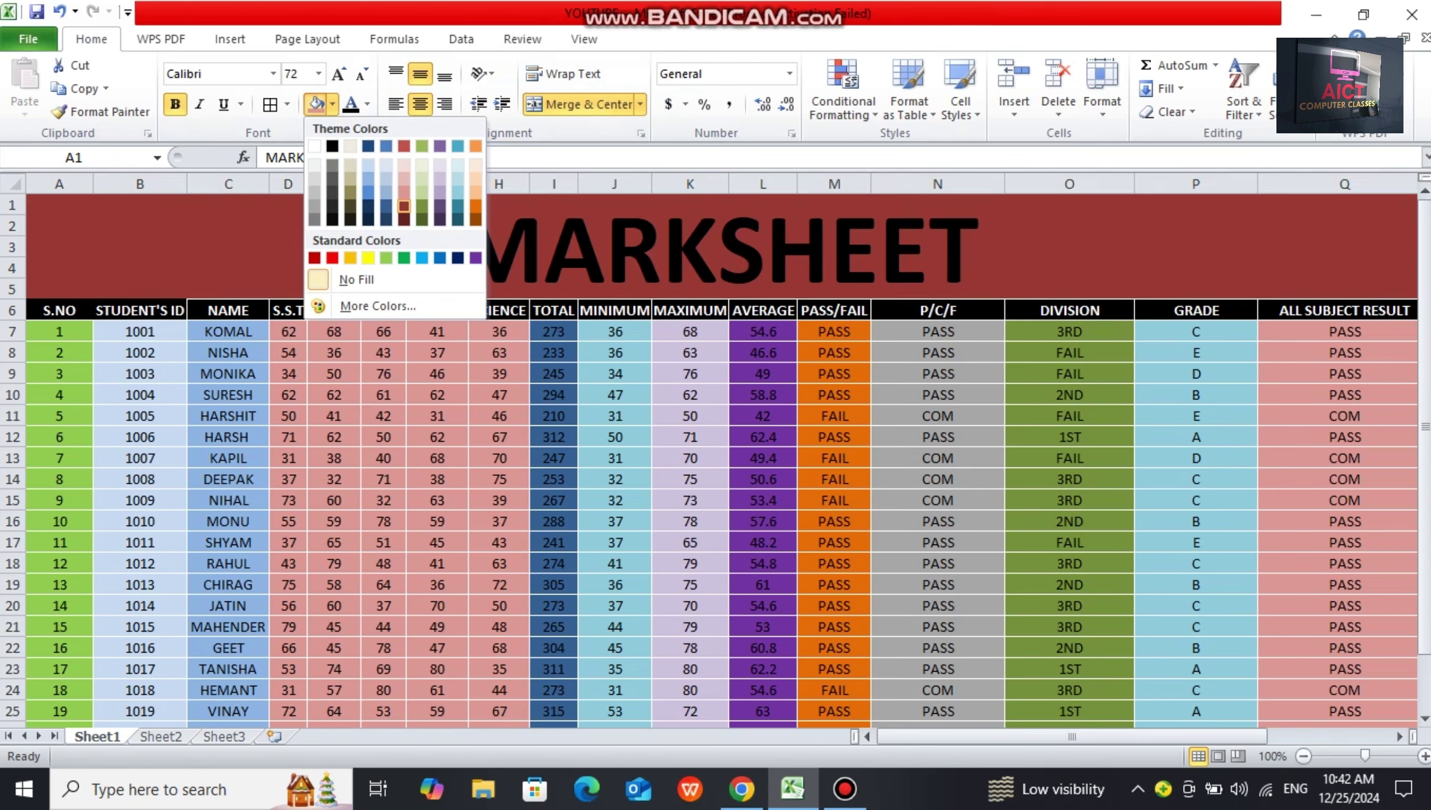
left_click(403, 205)
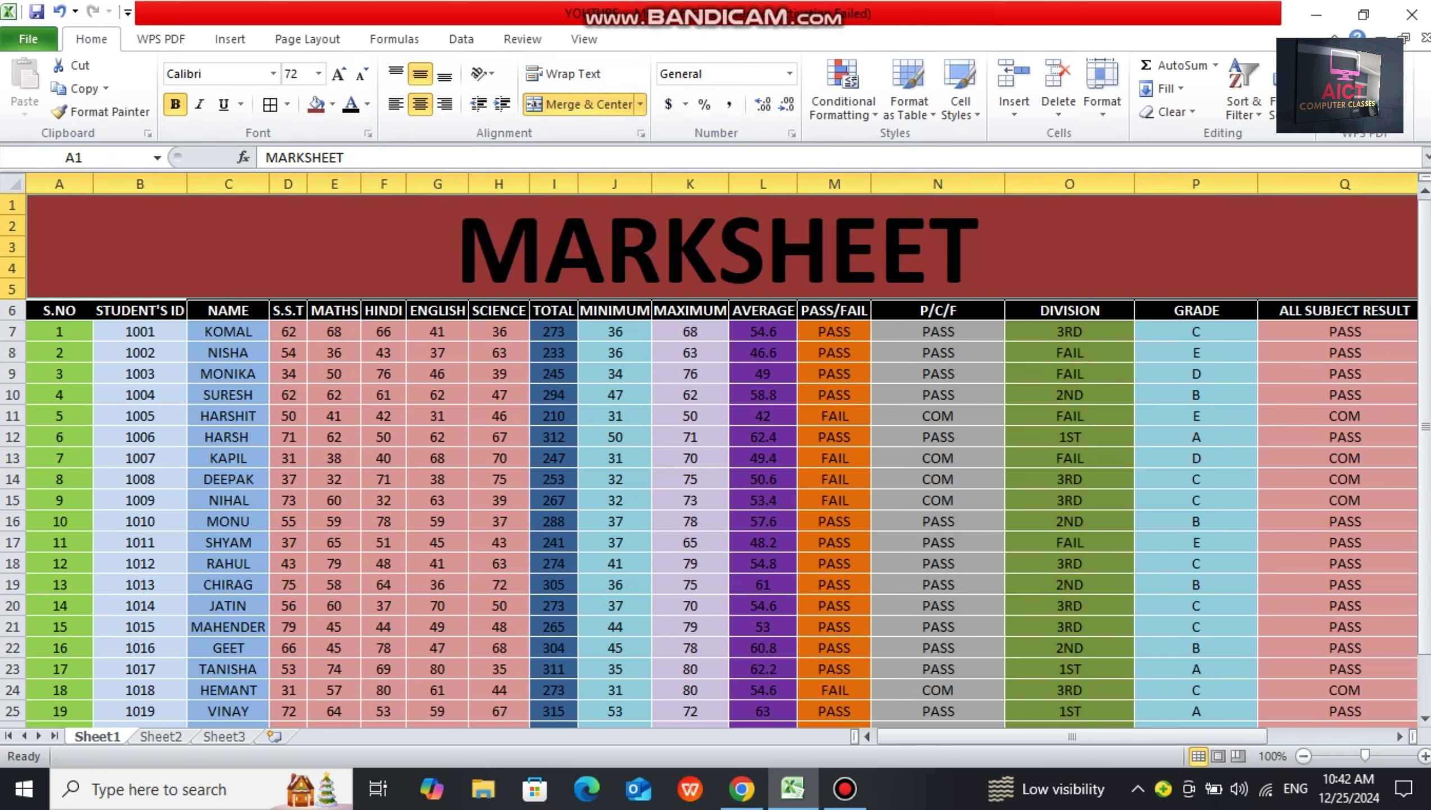
left_click(367, 104)
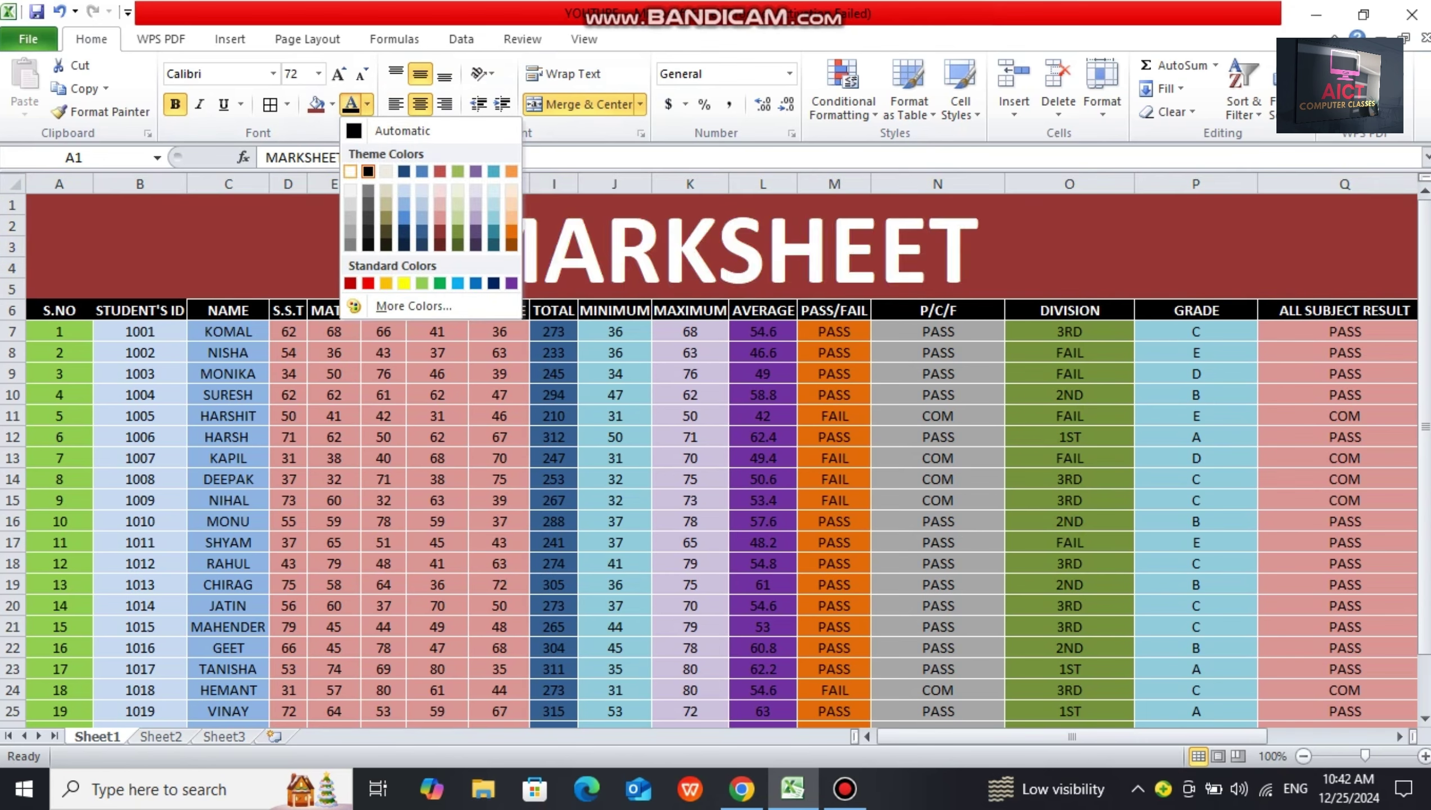
left_click(349, 171)
left_click(383, 437)
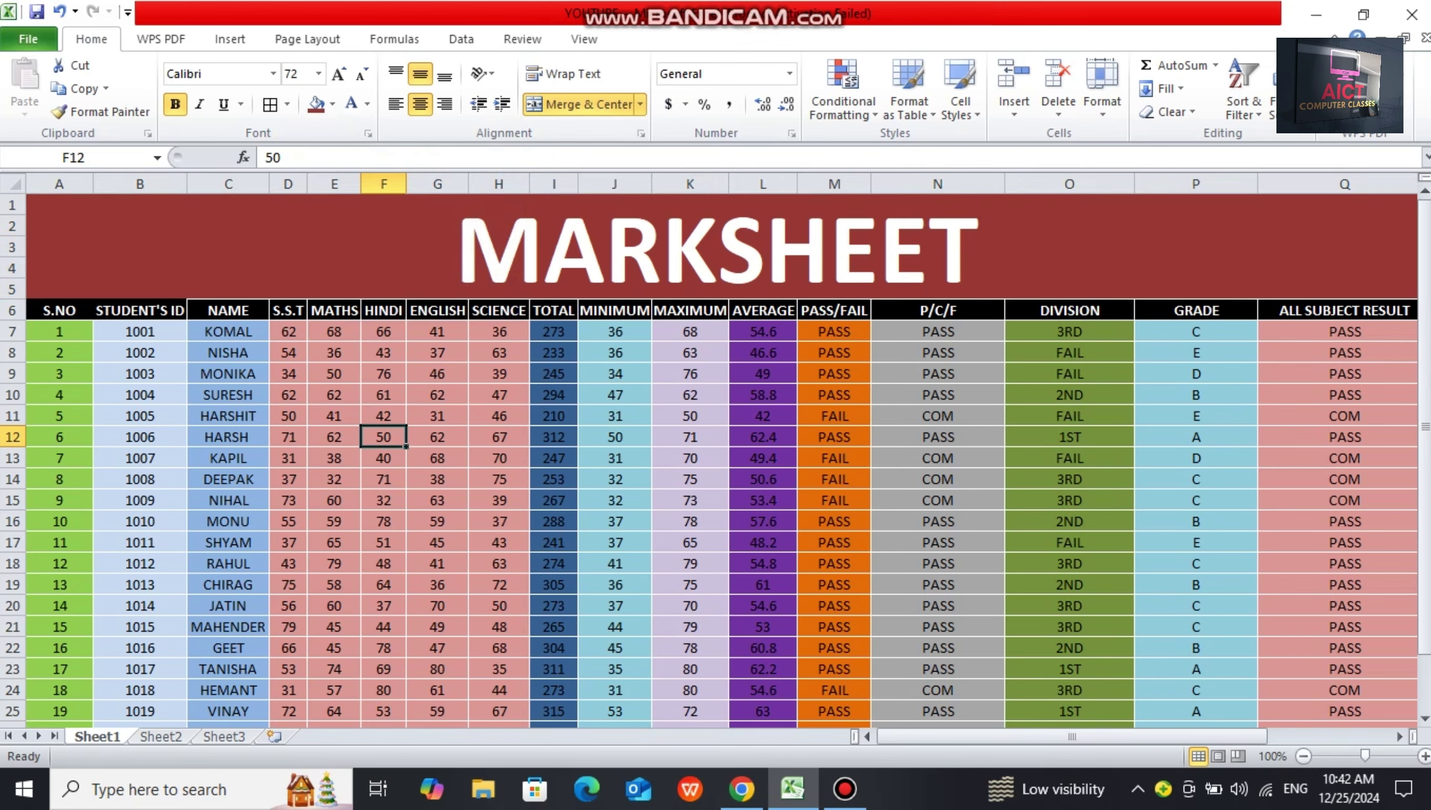
key("Down")
key("Down")
key("Down")
key("Down")
key("Down")
key("Down")
key("Down")
key("Down")
key("Down")
key("Down")
key("Down")
key("Down")
key("Down")
key("Down")
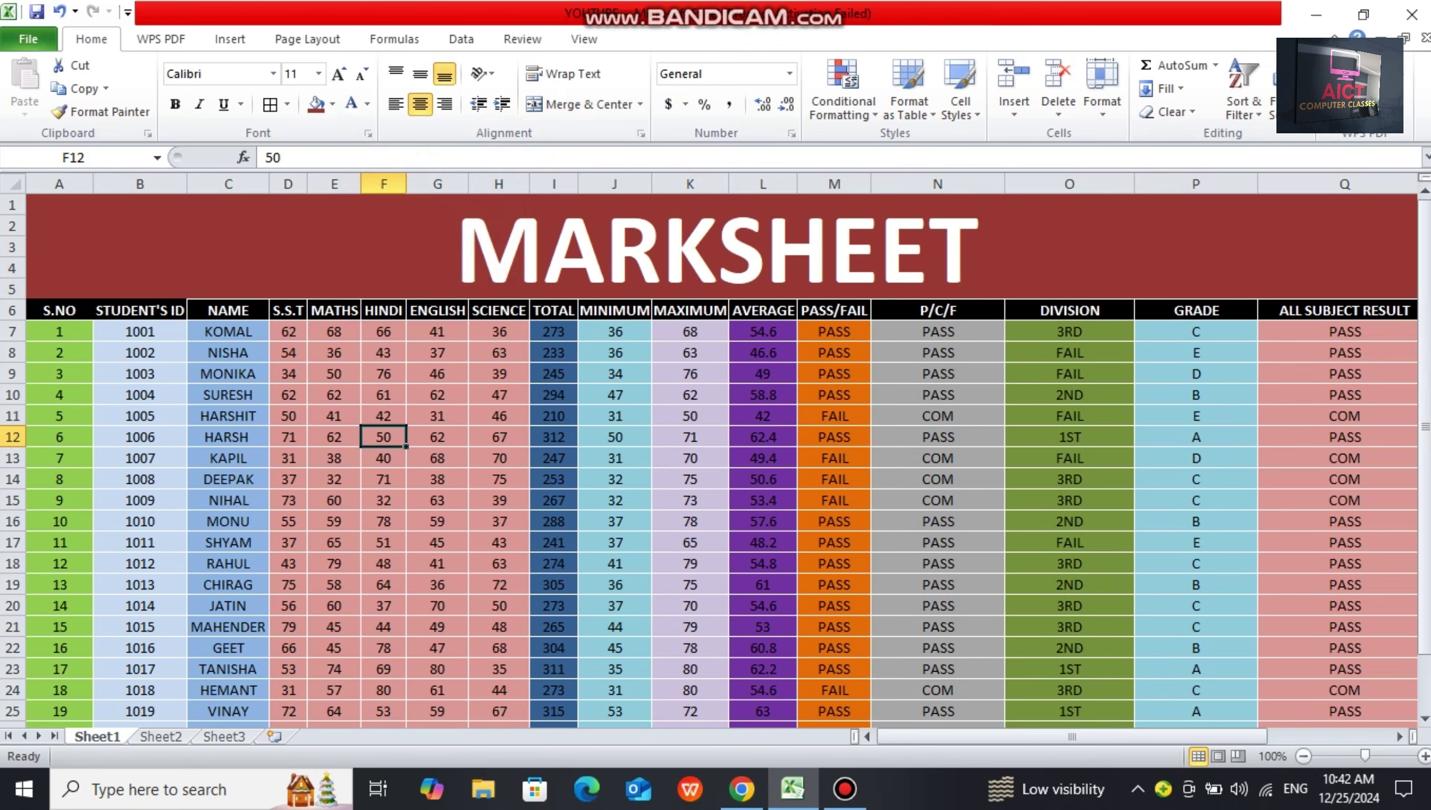
- Review the finished marksheet's student rows down the HINDI column and back up to the MARKSHEET title
key("Down")
key("Down")
key("Down")
key("Down")
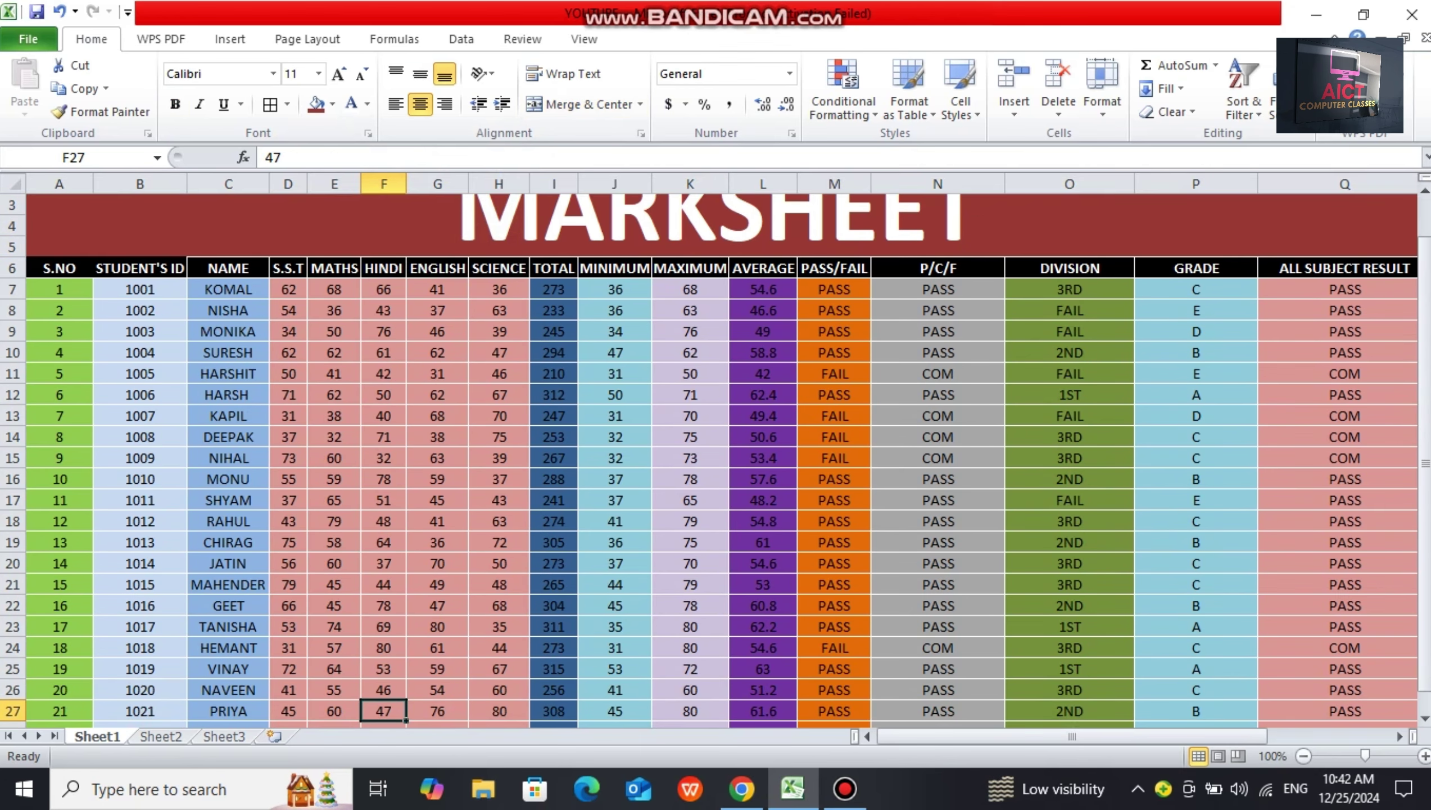
key("Up")
key("Up")
key("Up")
key("Up")
key("Up")
key("Up")
key("Up")
key("Up")
key("Up")
key("Up")
key("Up")
key("Up")
key("Up")
key("Up")
key("Up")
key("Up")
key("Up")
key("Up")
key("Up")
key("Up")
key("Up")
key("Up")
key("Up")
key("Up")
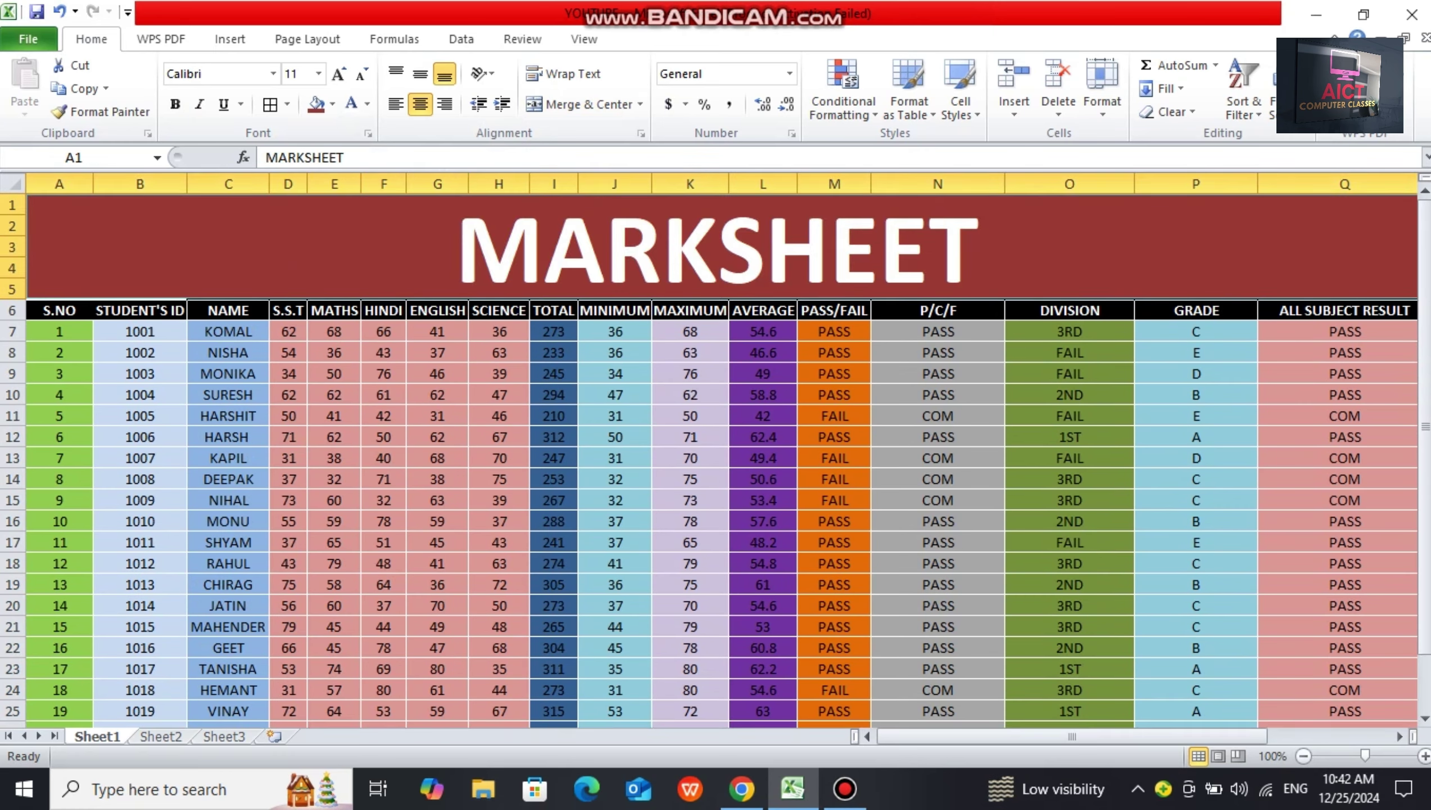
- Look over the header row from the AVERAGE column back to S.NO
key("Down")
key("Right")
left_click(763, 310)
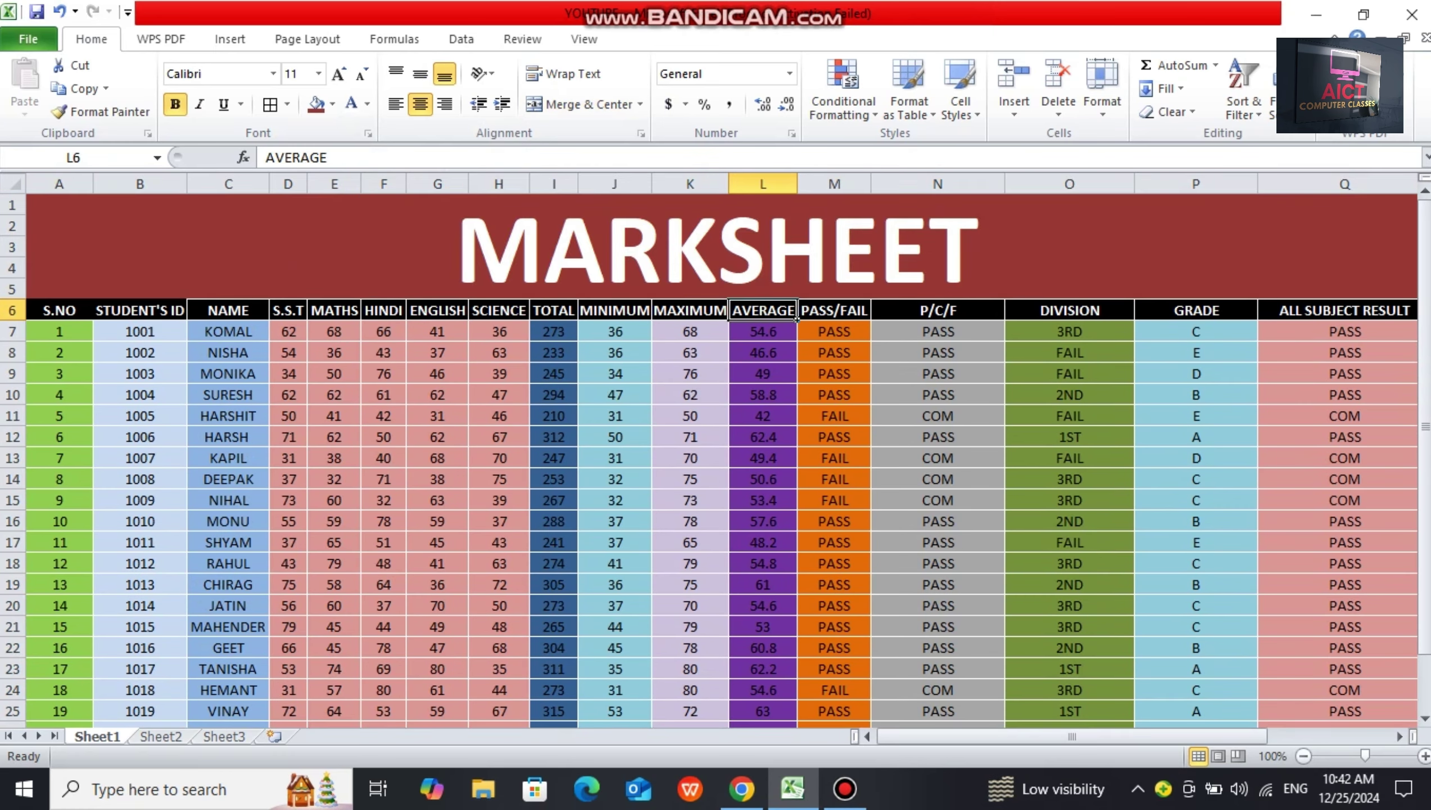
key("Left")
key("Left")
key("Left")
key("Left")
key("Left")
key("Left")
key("Left")
key("Left")
key("Left")
key("Left")
key("Left")
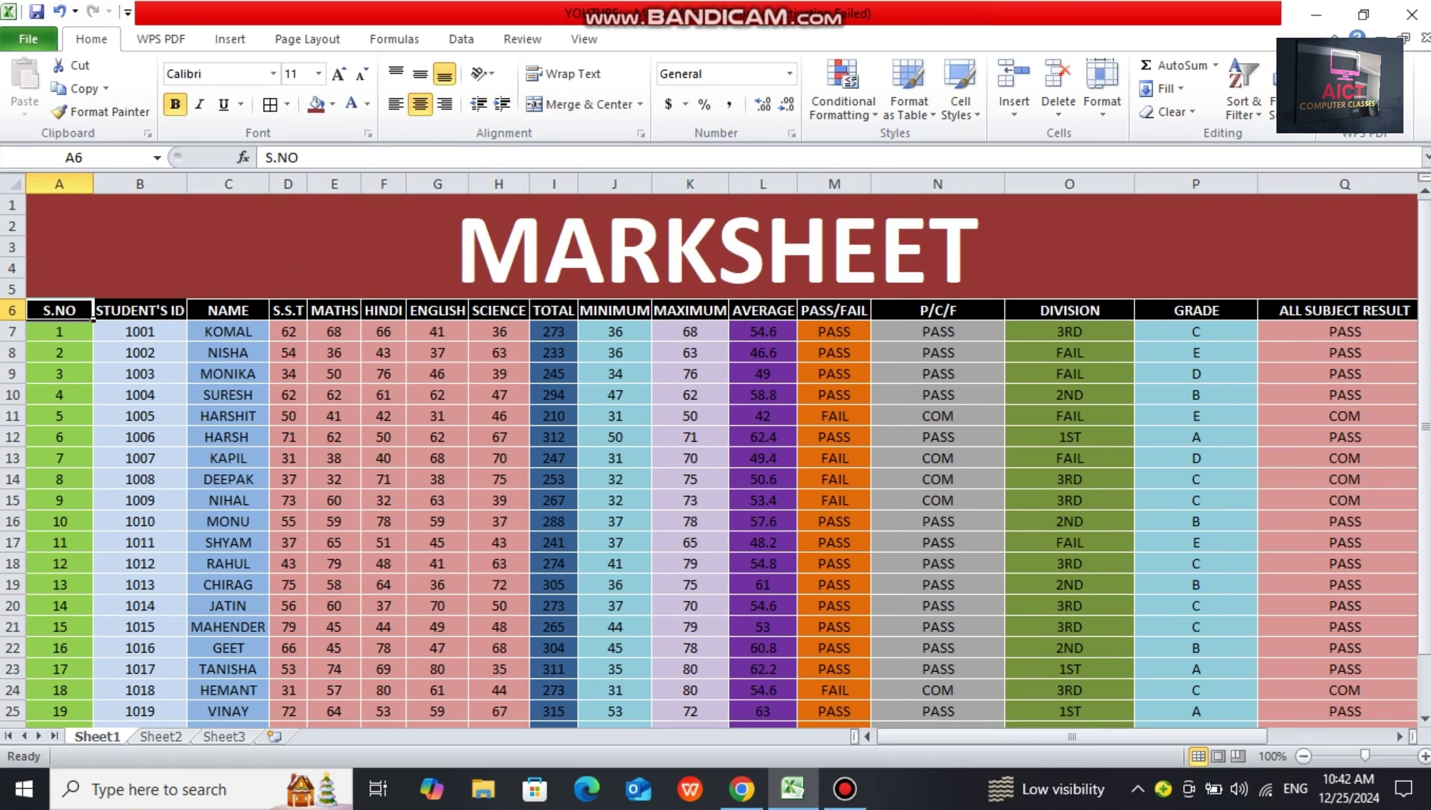
key("Down")
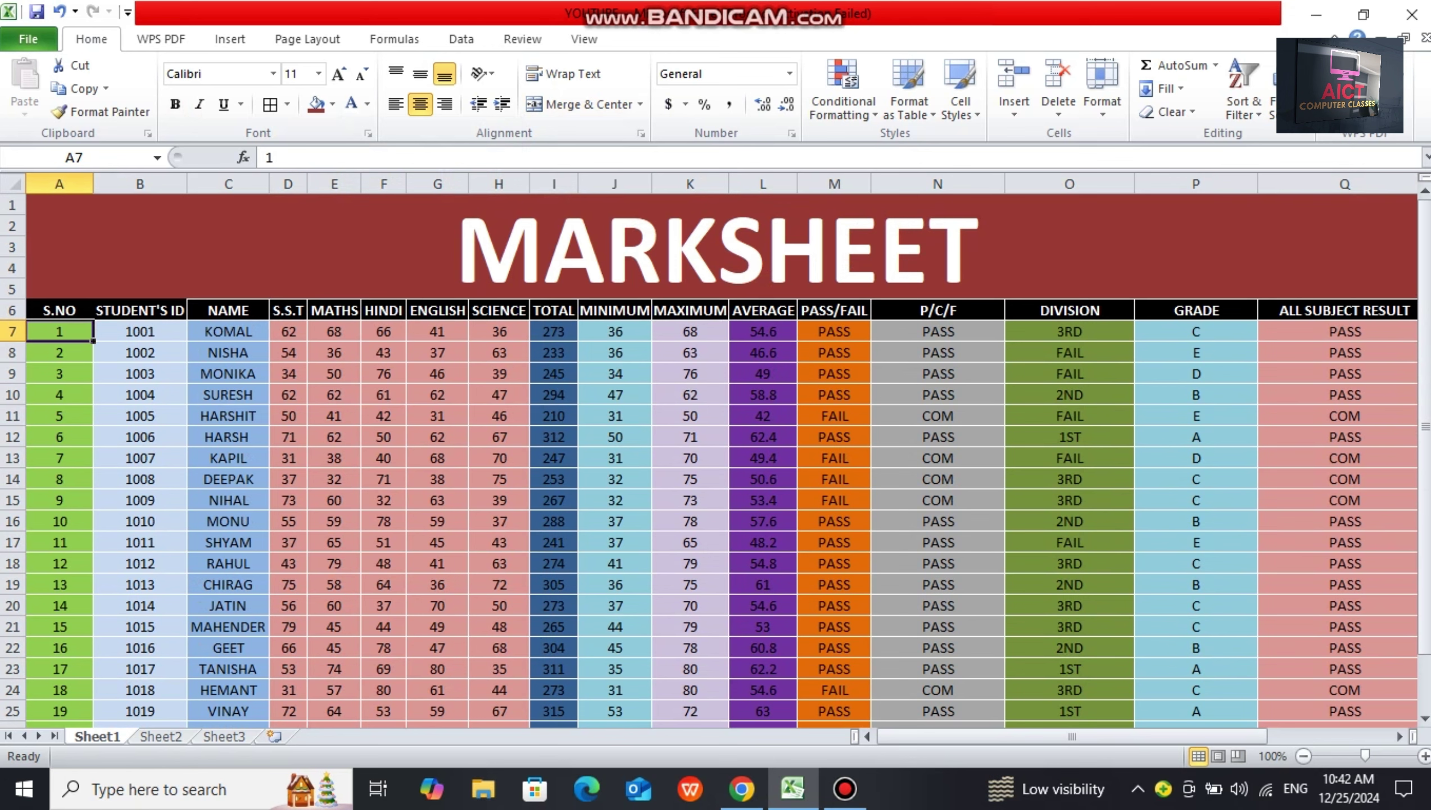
key("Down")
key("Down")
key("Right")
key("Right")
key("Right")
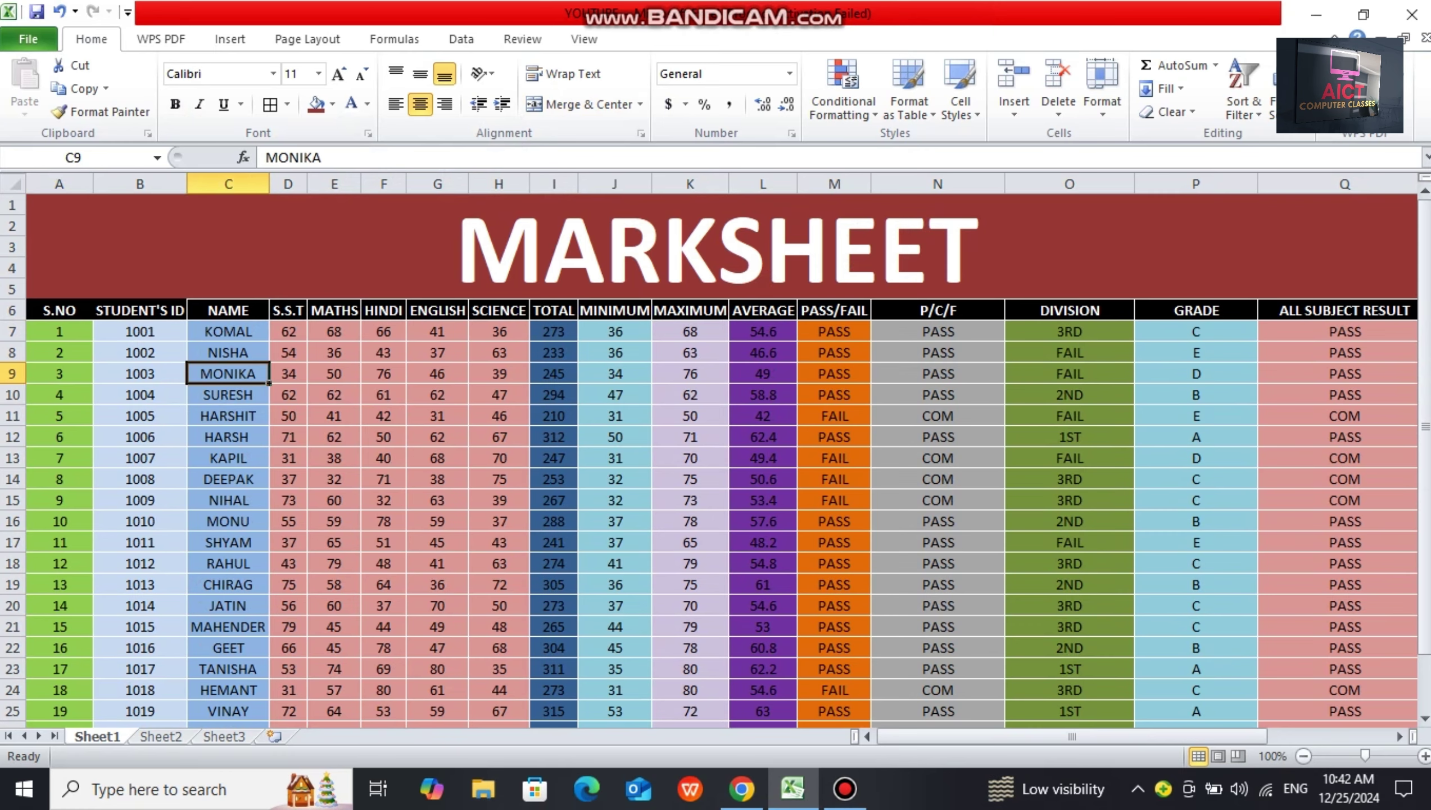